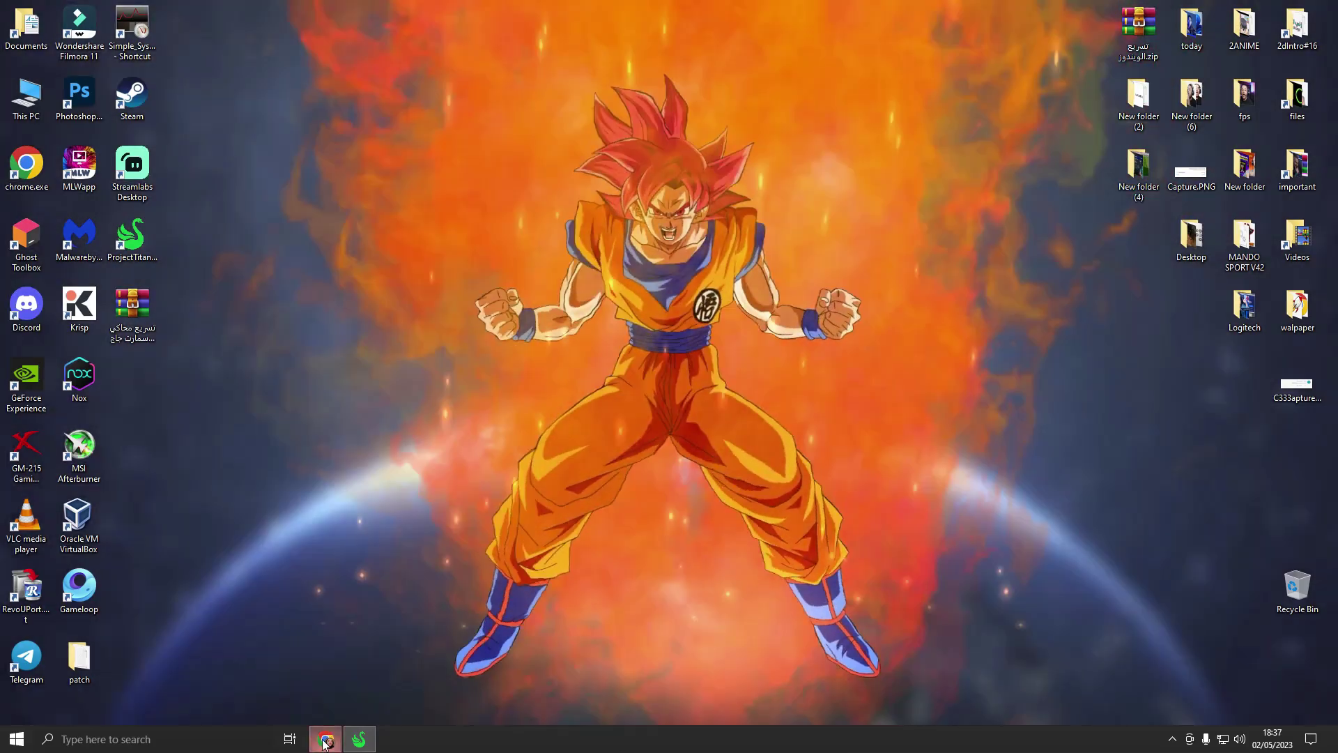
- Switch to Chrome and follow the emulator speed-up file link (ملف تسريع المحاكي) in the MSI APP Player article to its countdown
left_click(324, 740)
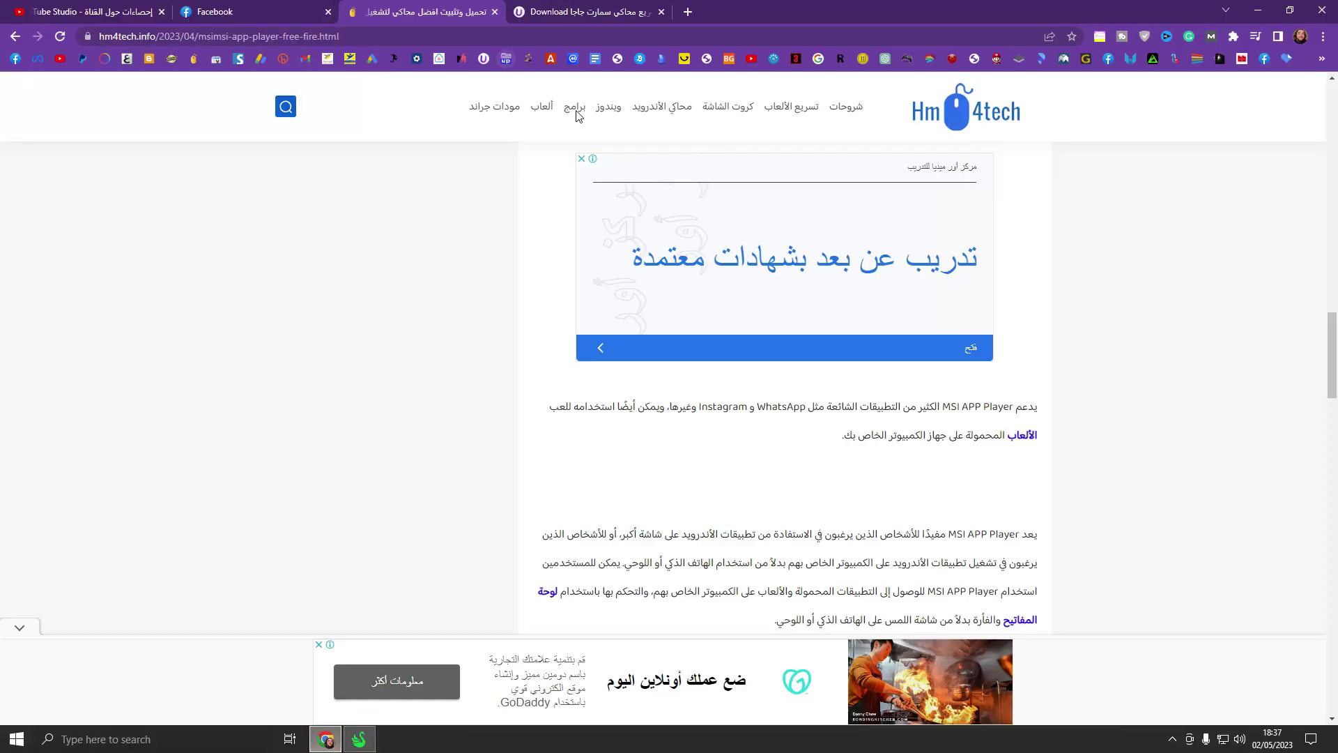
scroll(554, 283, "down", 6)
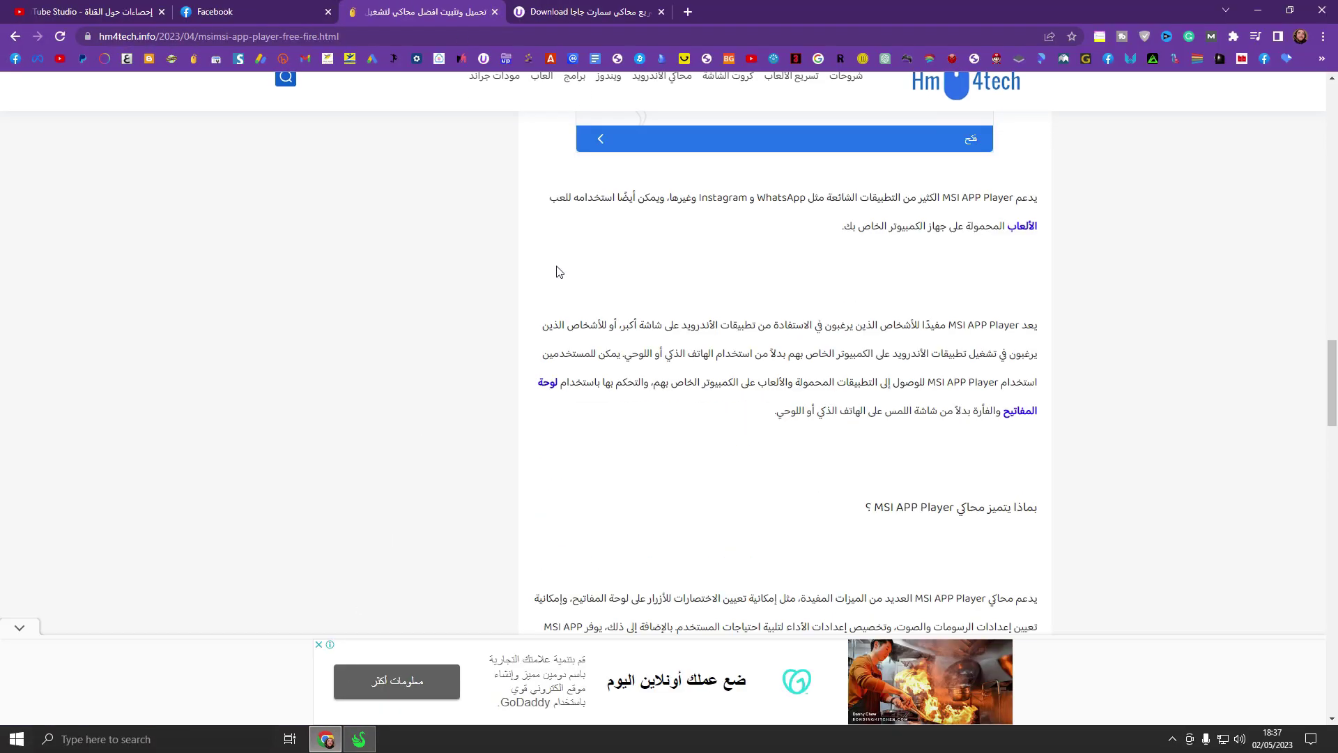
scroll(562, 270, "down", 6)
scroll(791, 530, "down", 3)
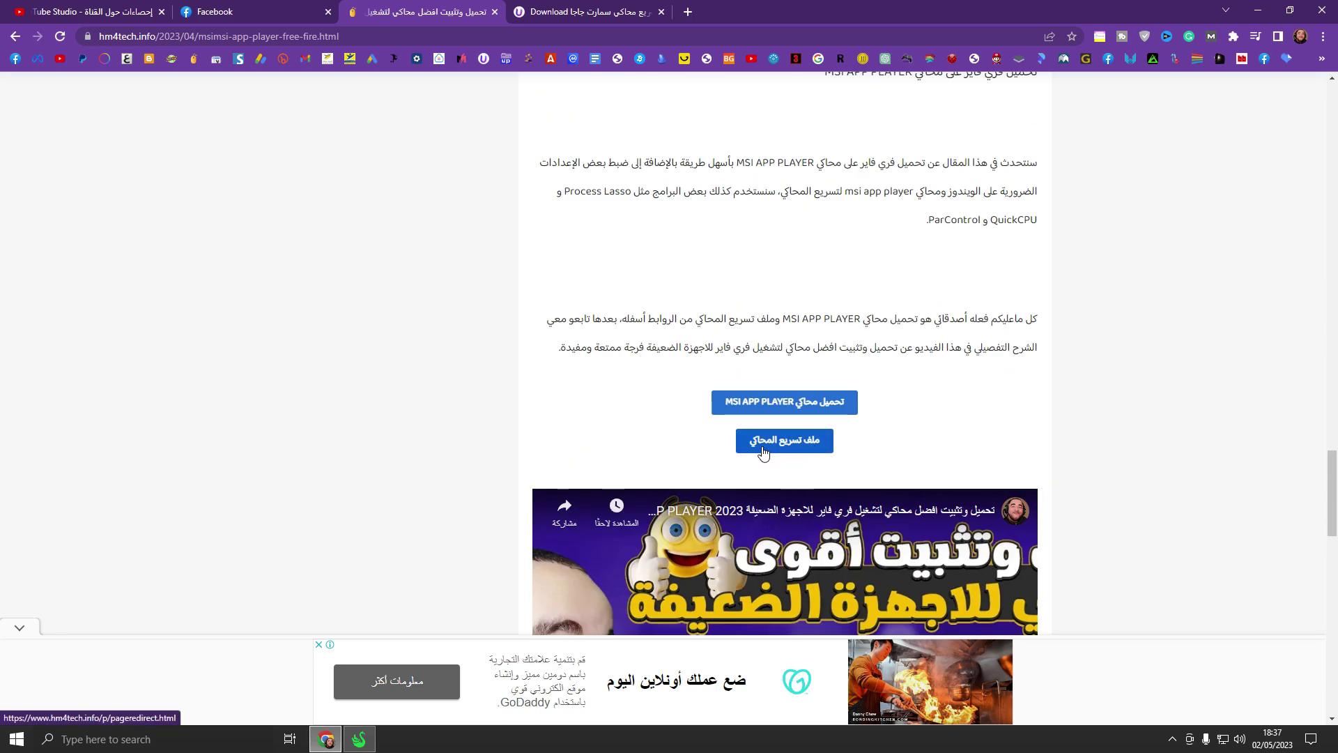
left_click(763, 449)
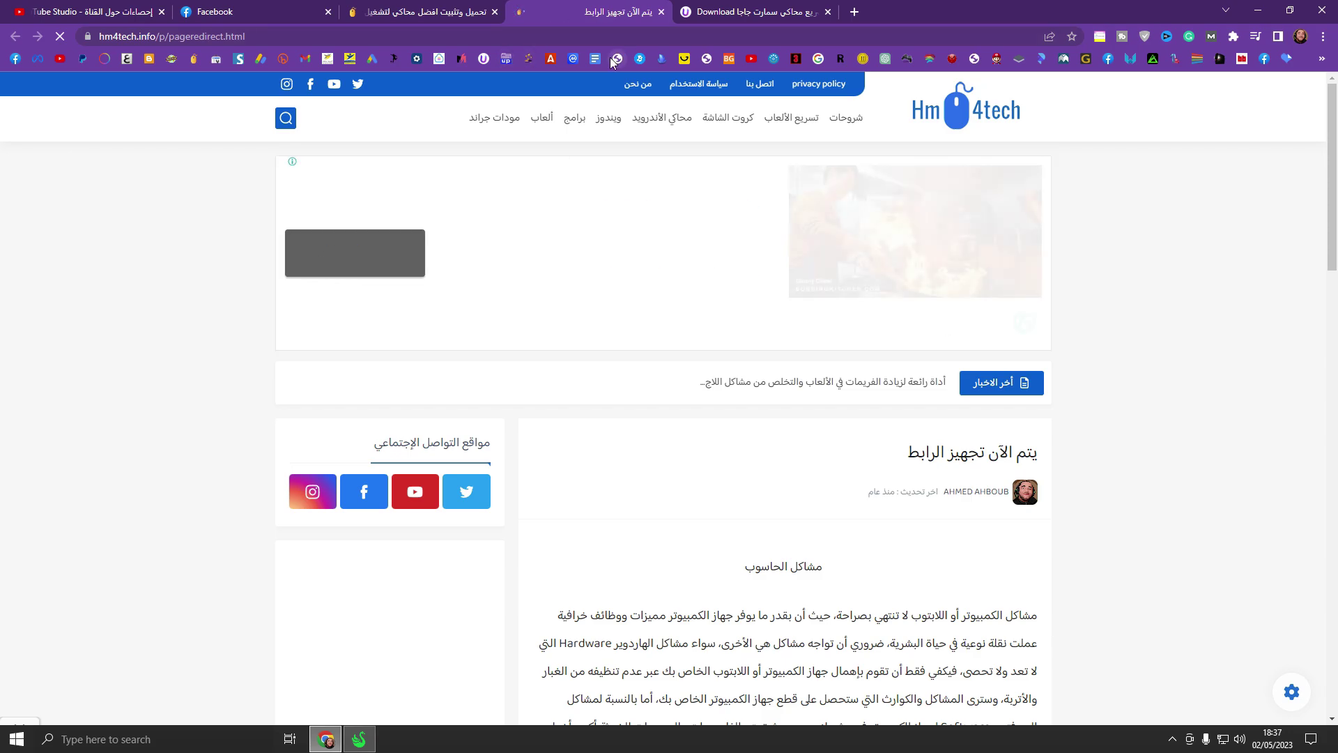
scroll(730, 370, "down", 4)
scroll(730, 369, "down", 4)
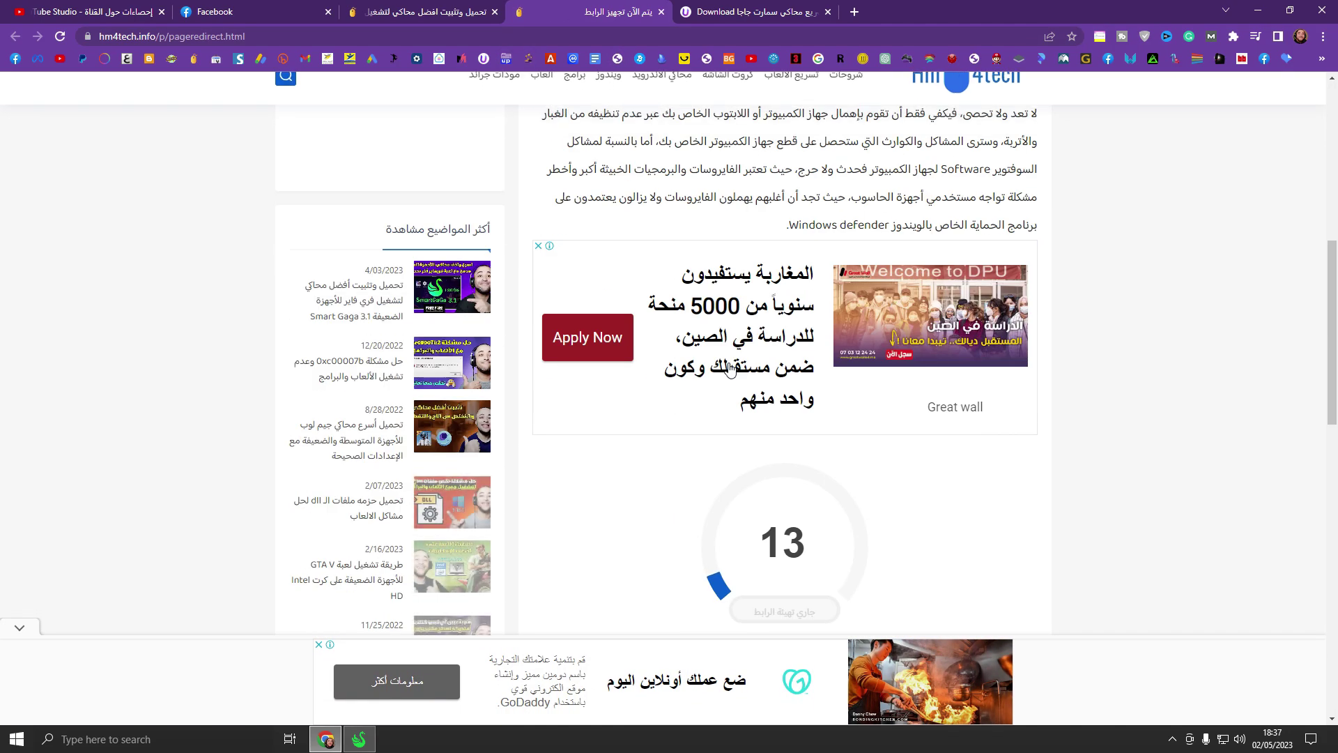
scroll(730, 369, "down", 2)
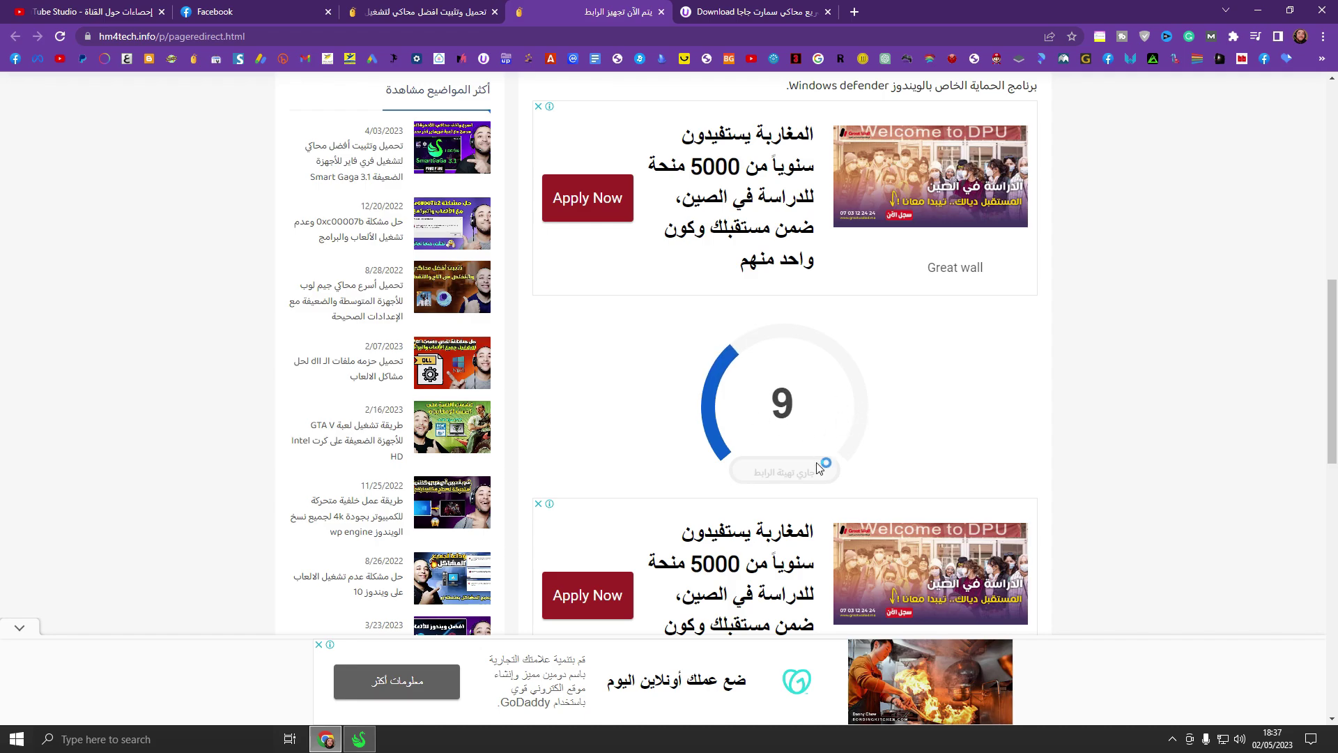
- Close the link-preparation page and request the free download of تسريع محاكي سمارت جاجا.rar on the Up-4ever page
left_click(680, 10)
left_click(661, 12)
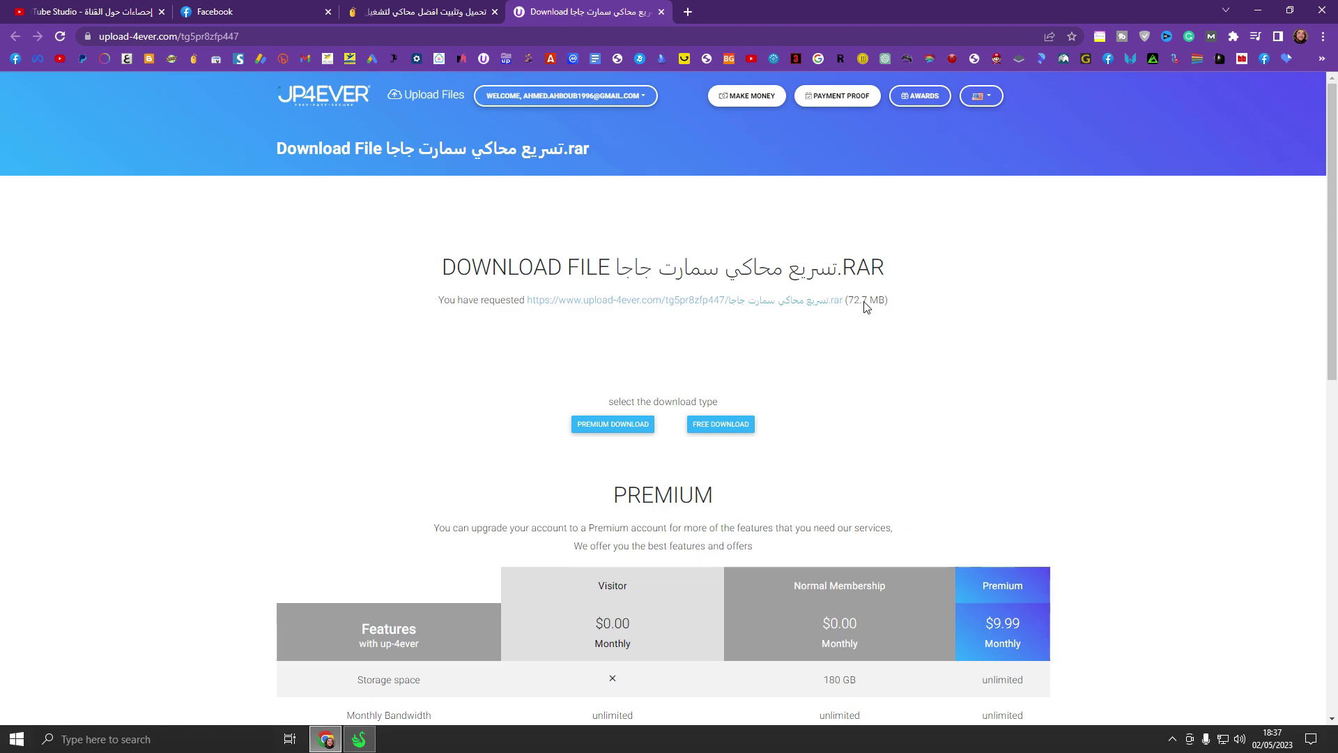
left_click(711, 427)
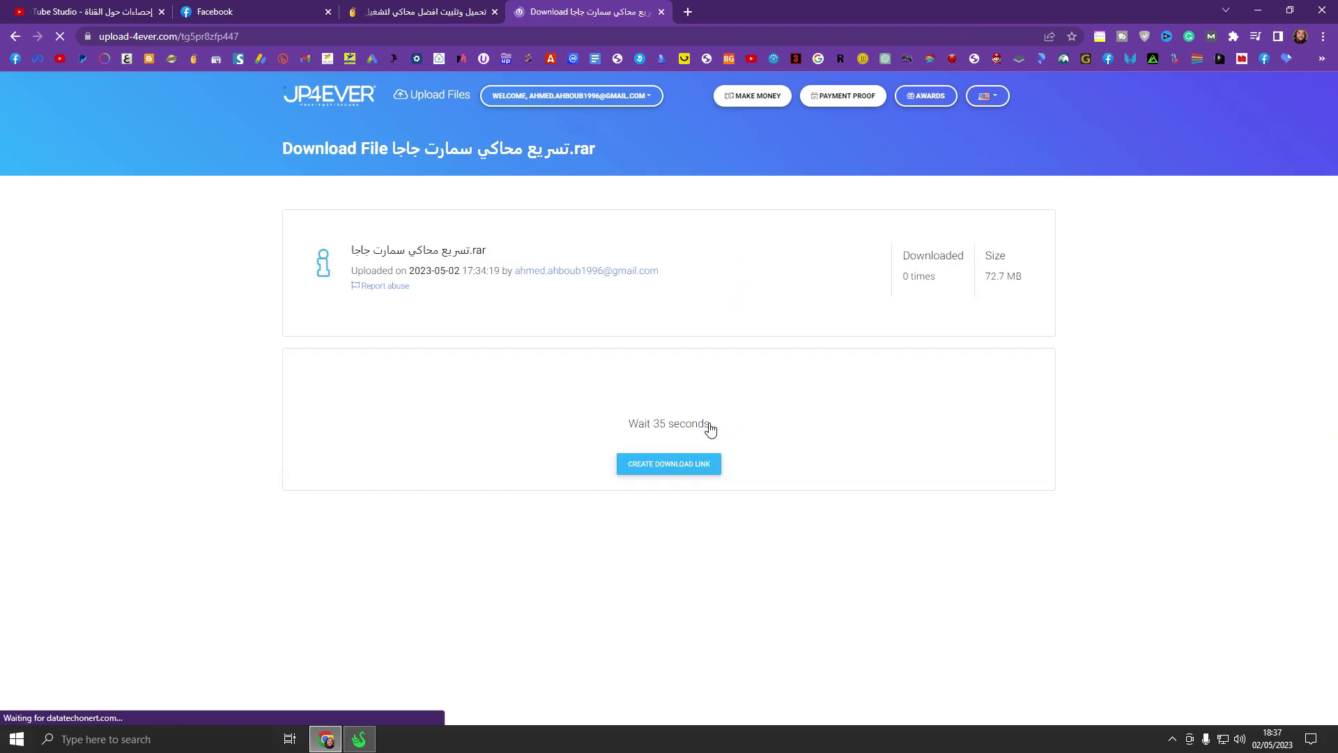
left_click(688, 11)
left_click(857, 11)
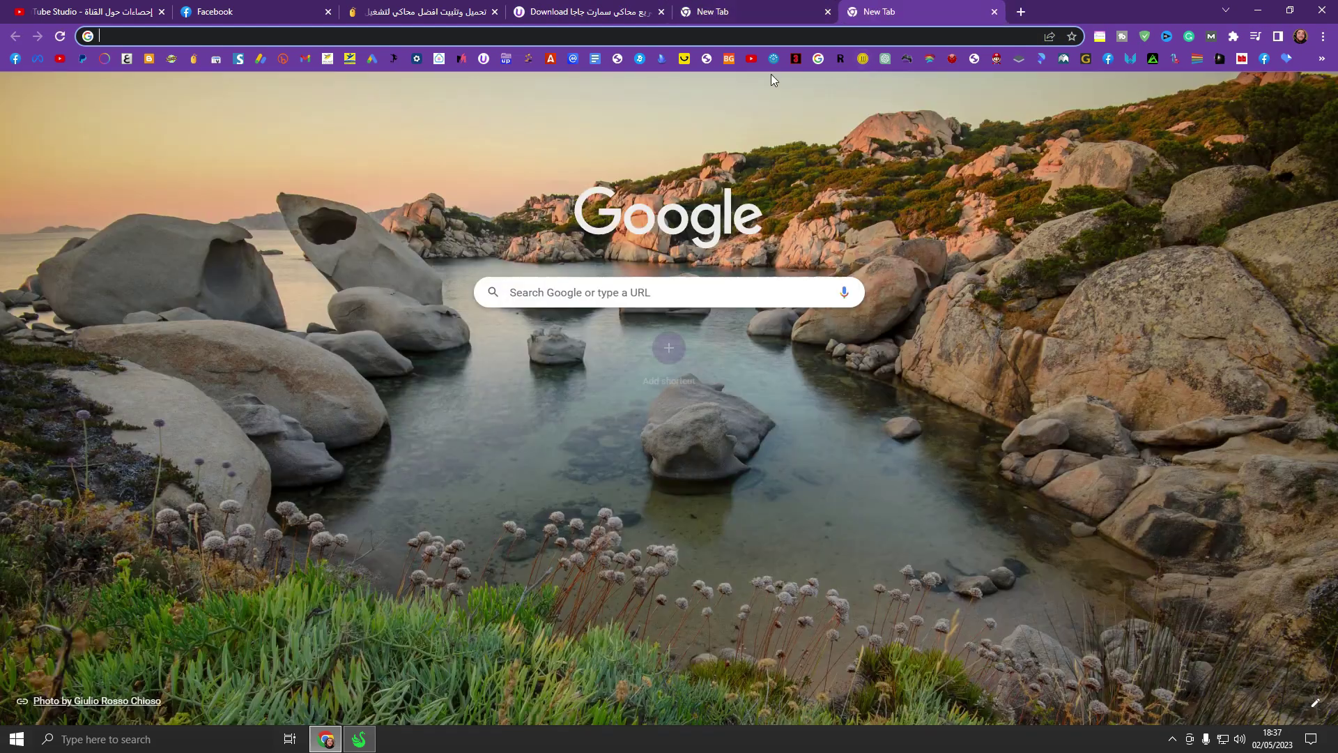
left_click(828, 11)
left_click(828, 12)
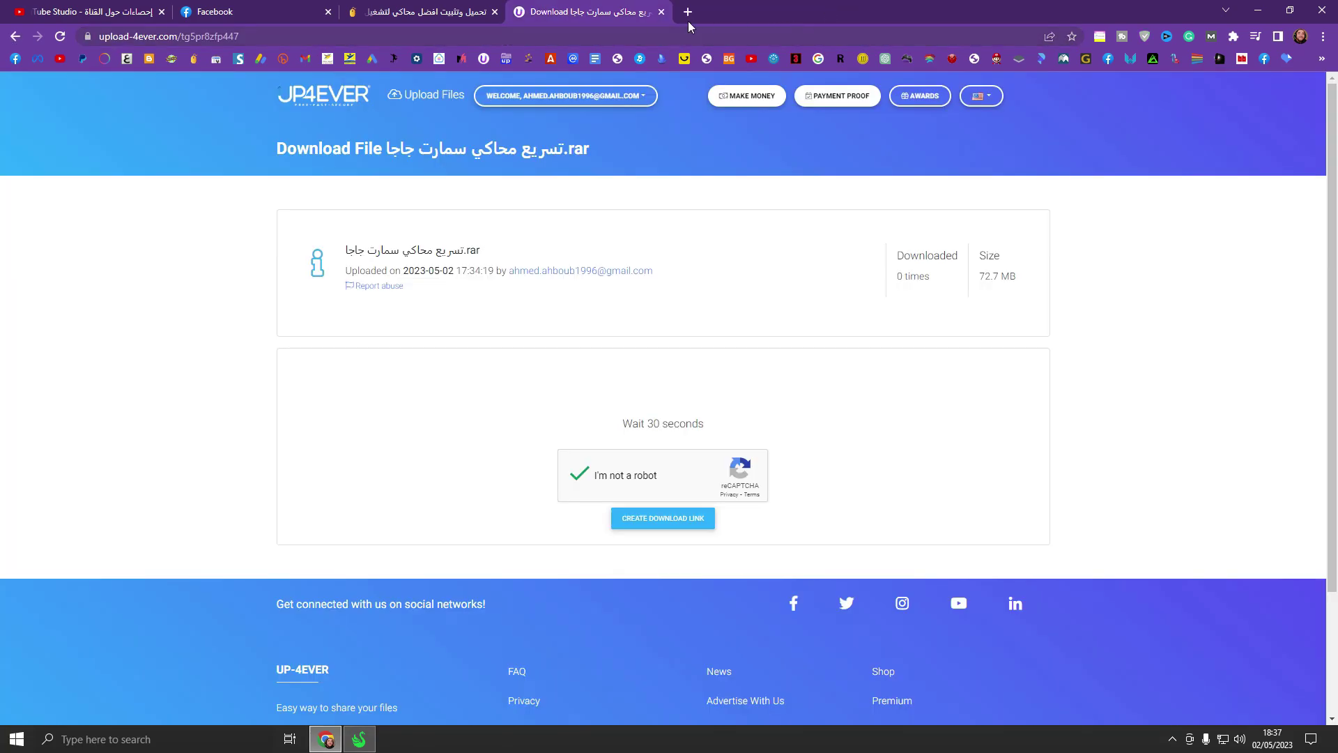
left_click(687, 11)
left_click(855, 12)
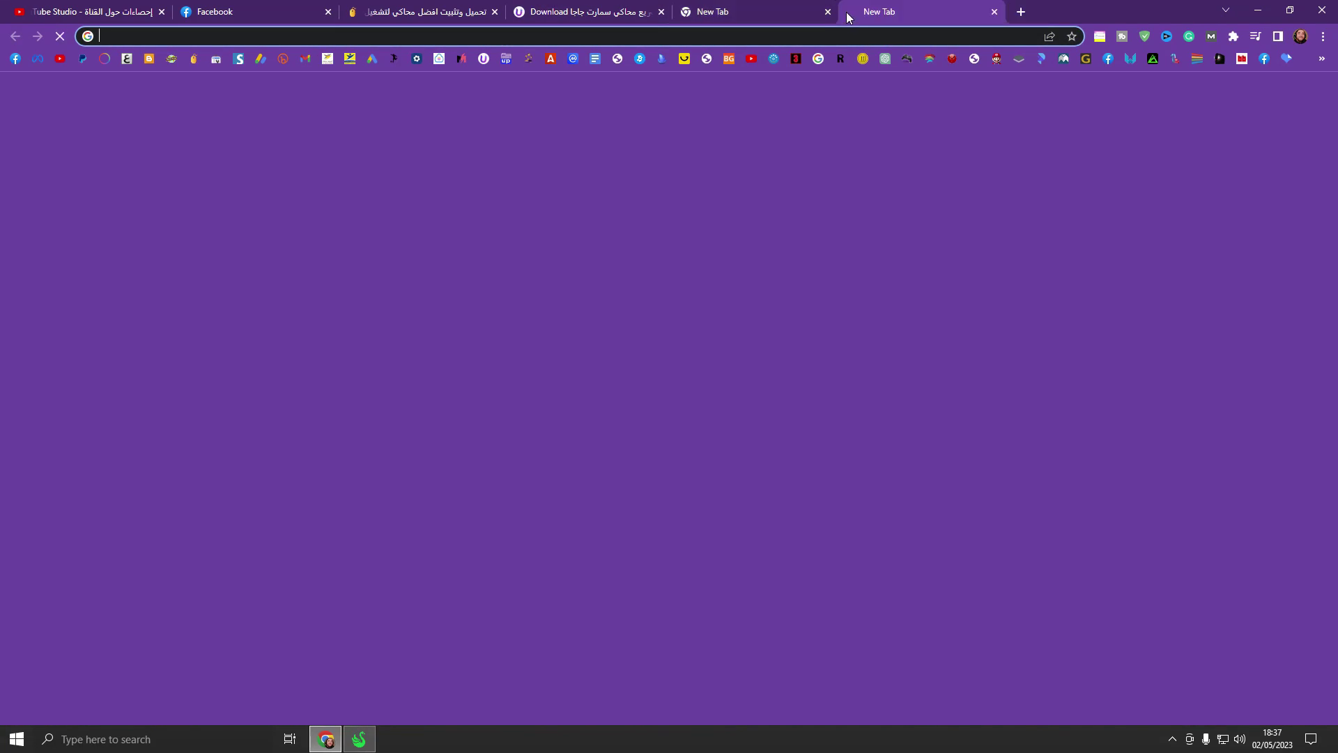
left_click(828, 11)
left_click(828, 12)
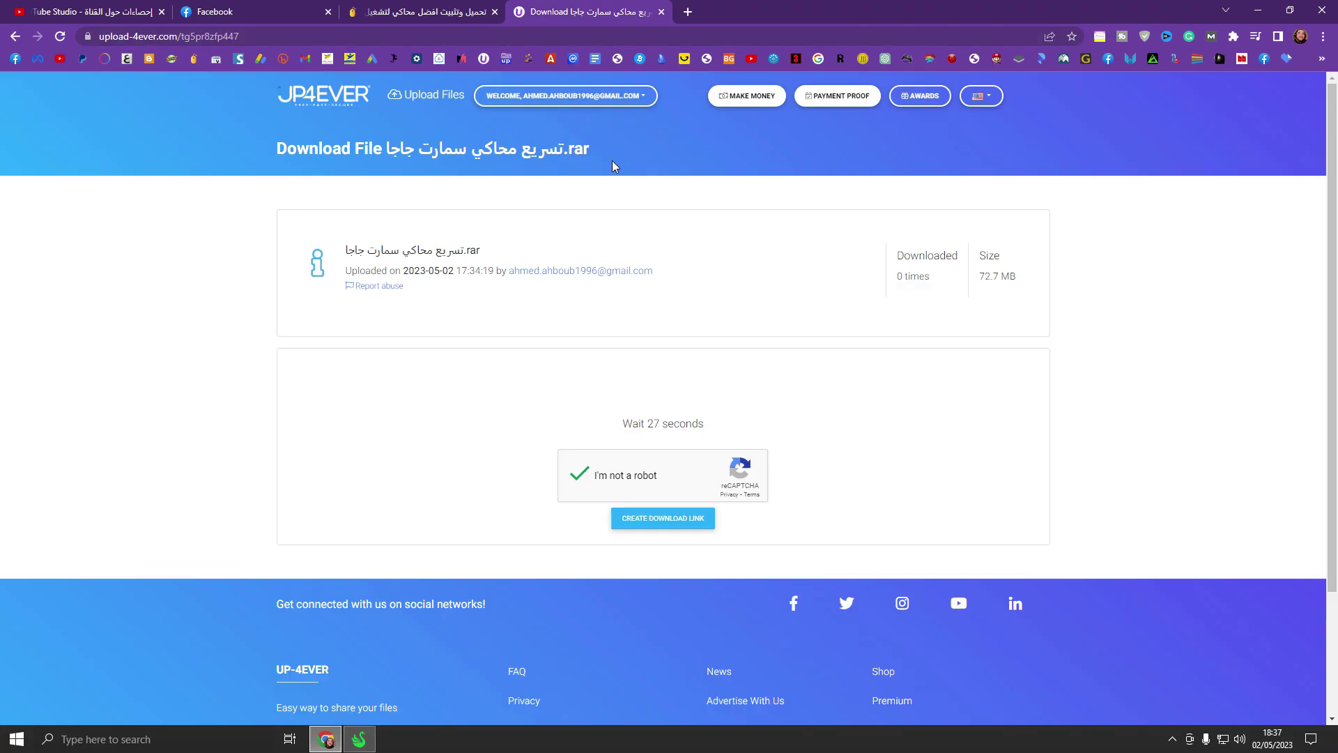
- Create the download link for تسريع محاكي سمارت جاجا.rar, request the file, and dismiss the download manager's dialog
scroll(592, 474, "down", 1)
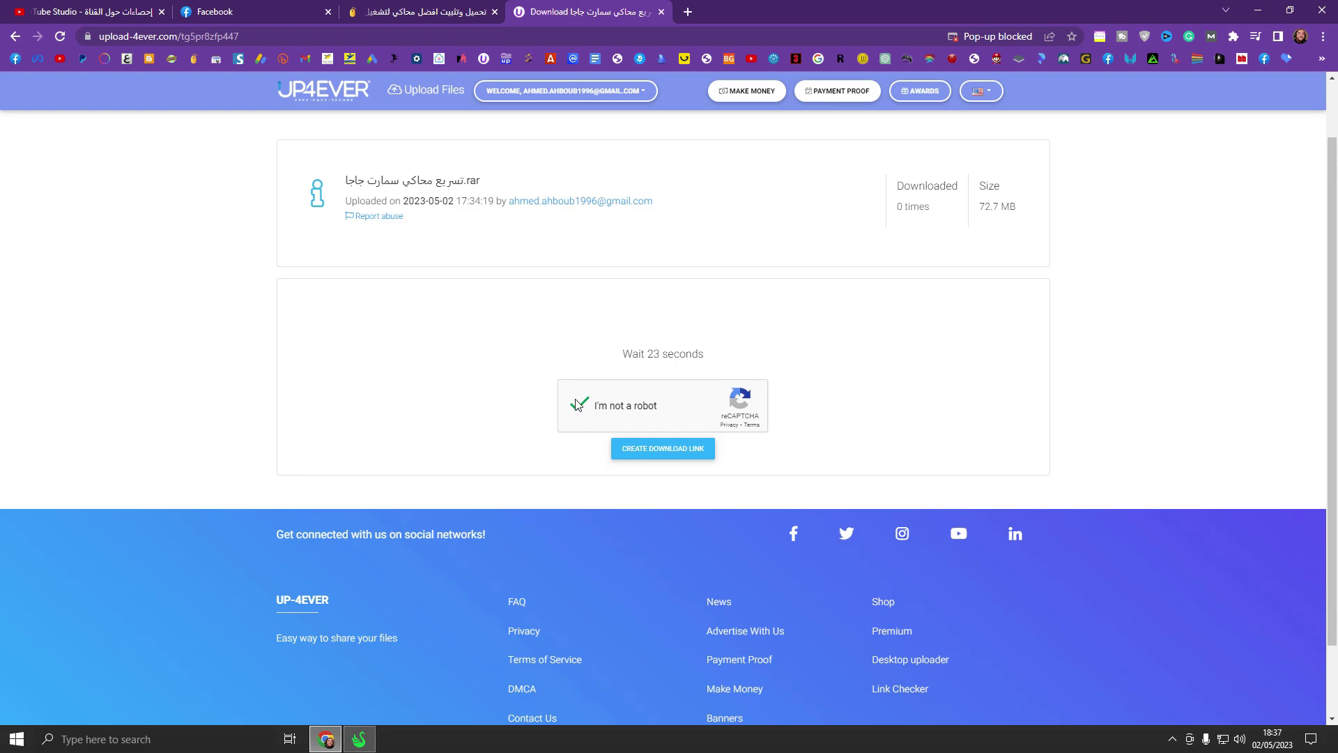
left_click(673, 450)
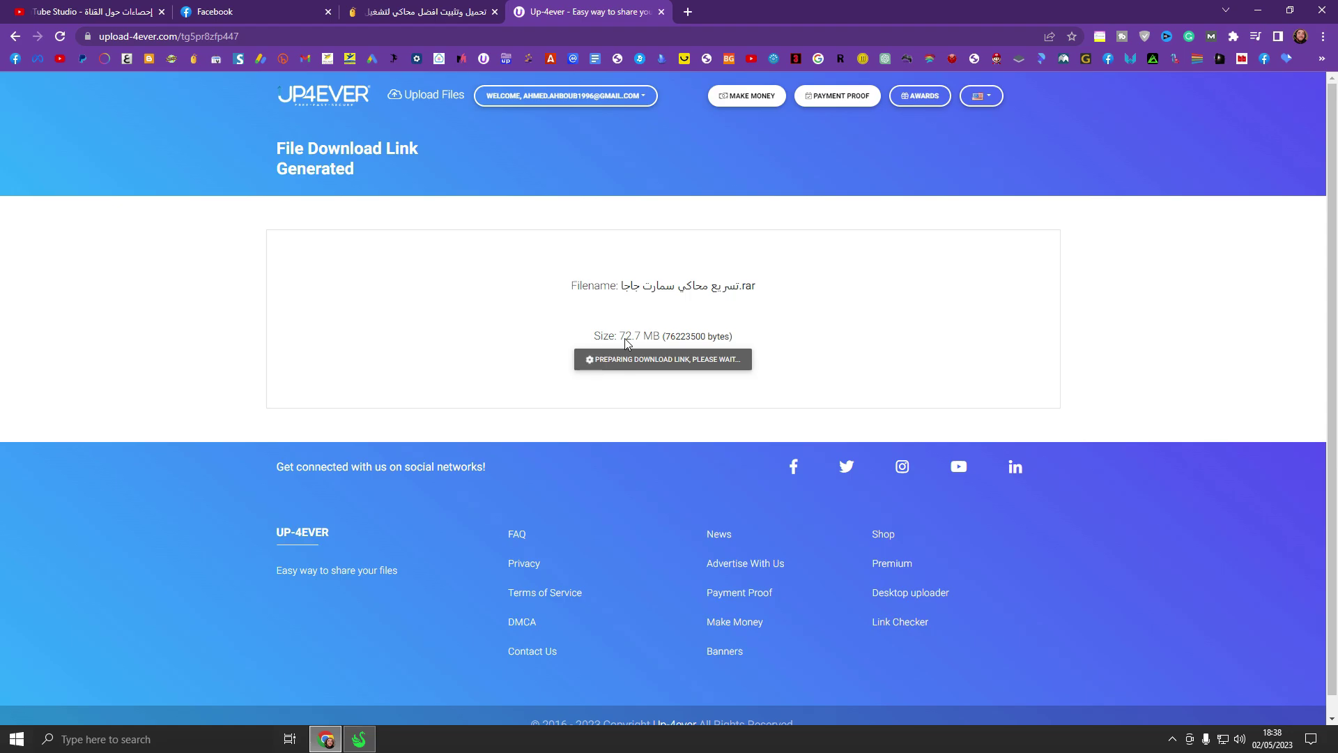
left_click(651, 361)
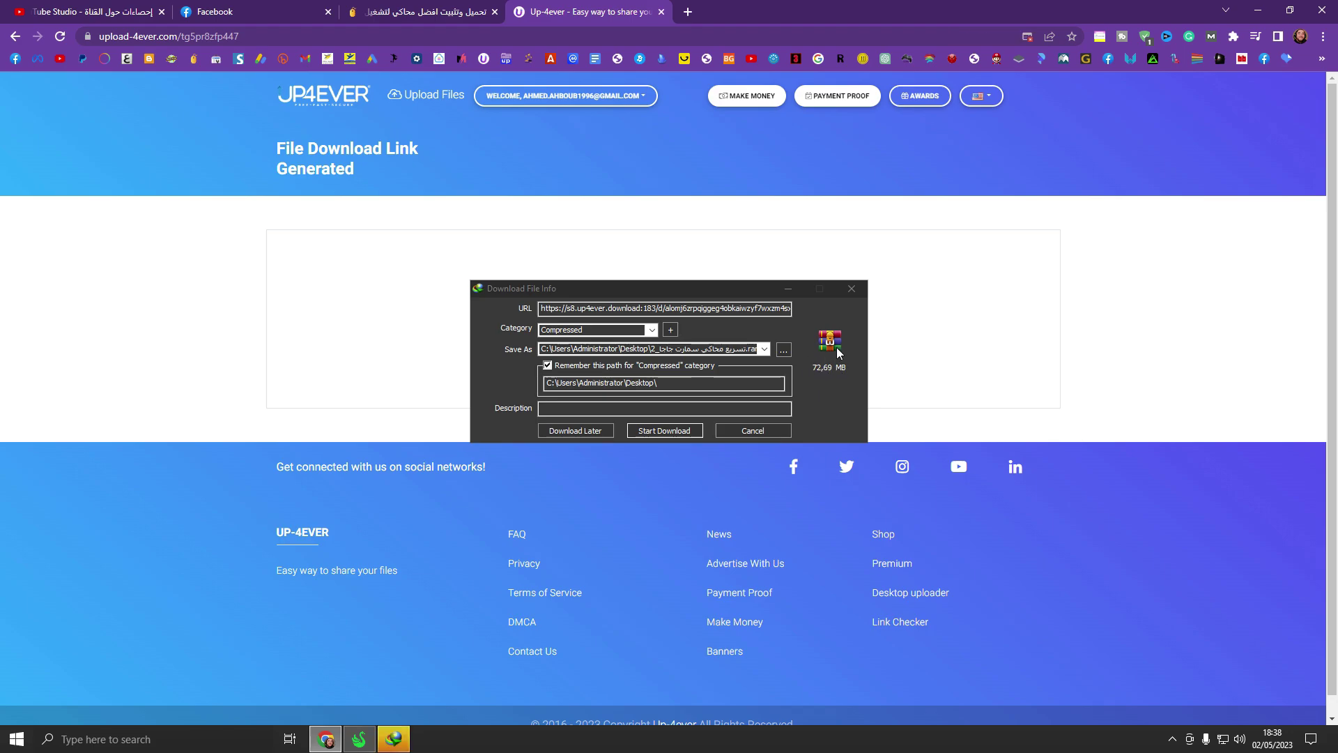
left_click(852, 288)
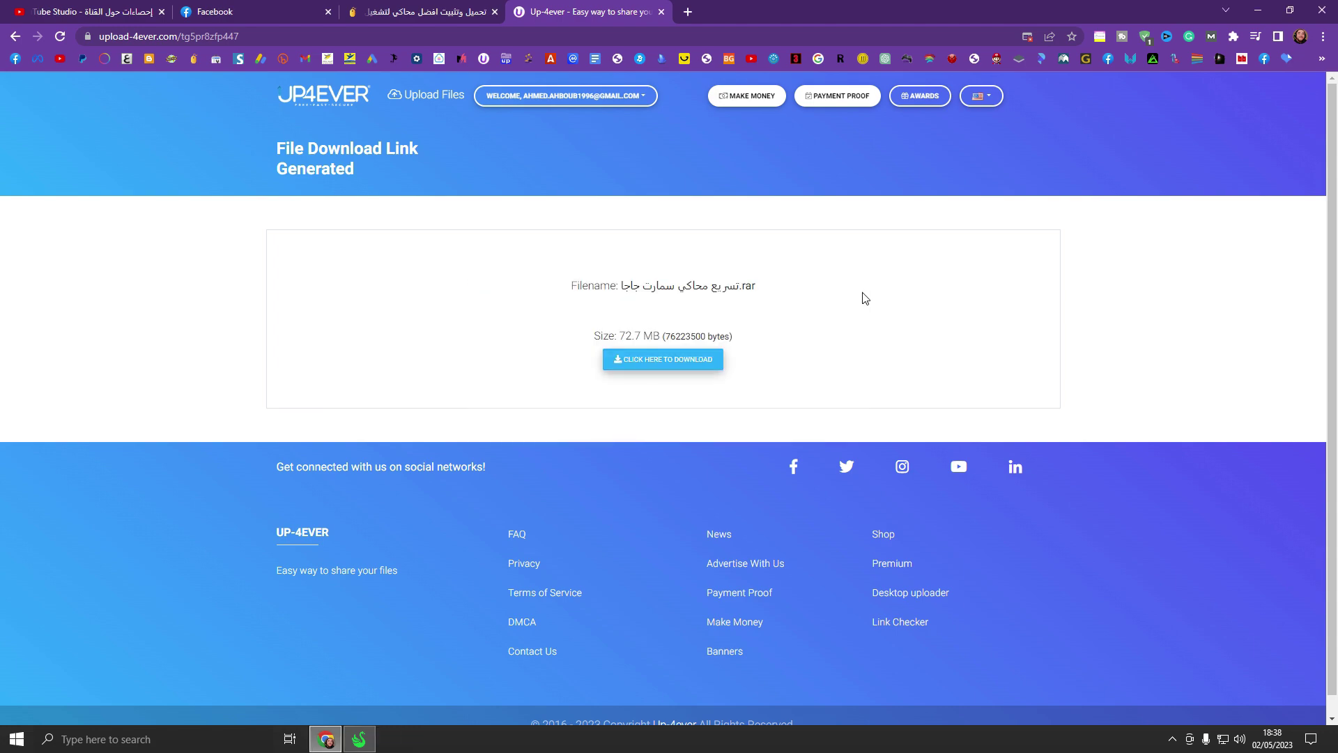
- Minimize the browser and extract the تسريع محاكي سمارت جاجا archive to its own folder on the desktop
left_click(1258, 10)
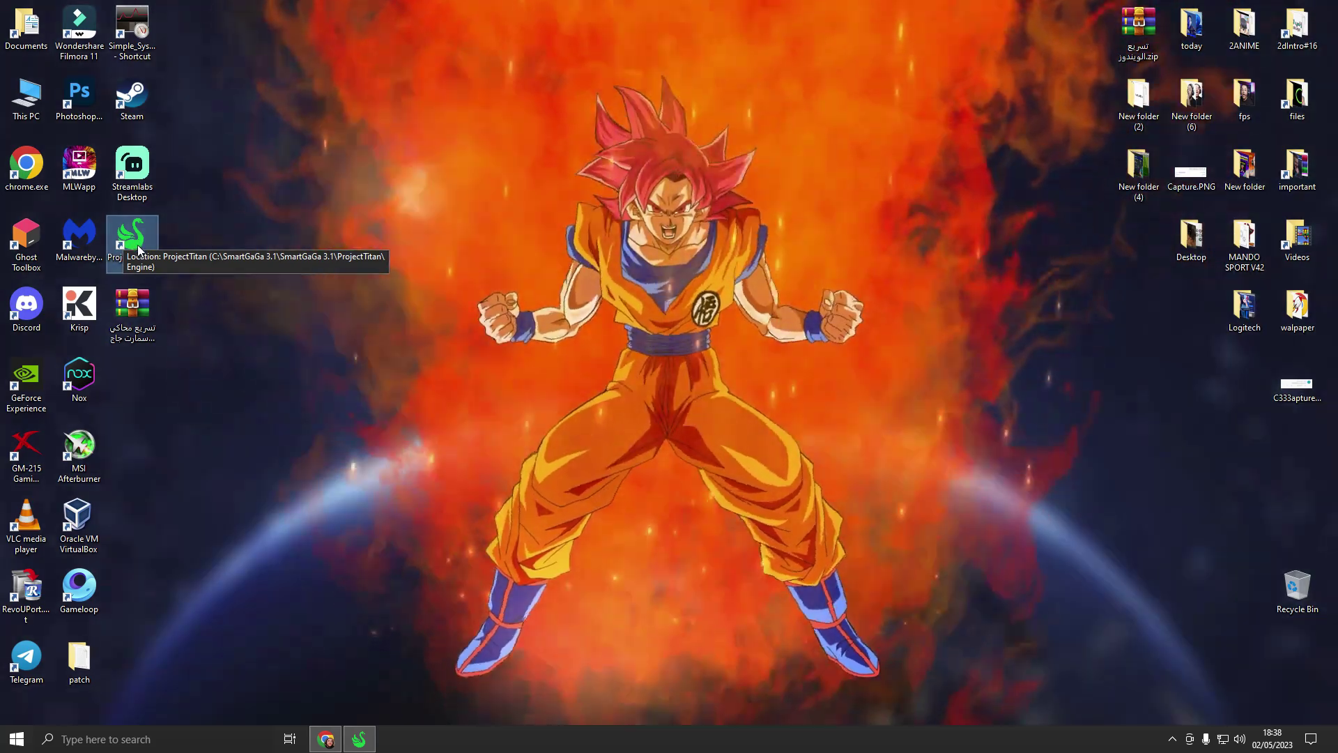
right_click(294, 337)
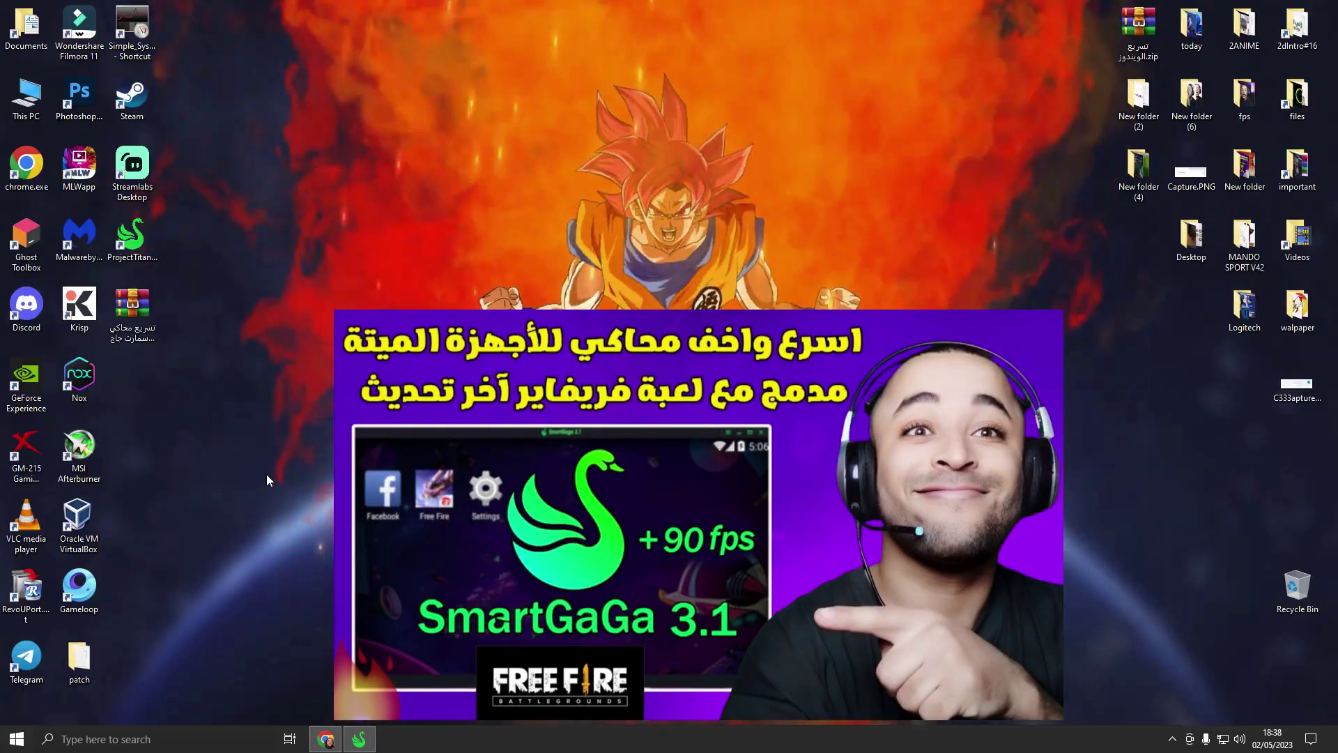
left_click(235, 489)
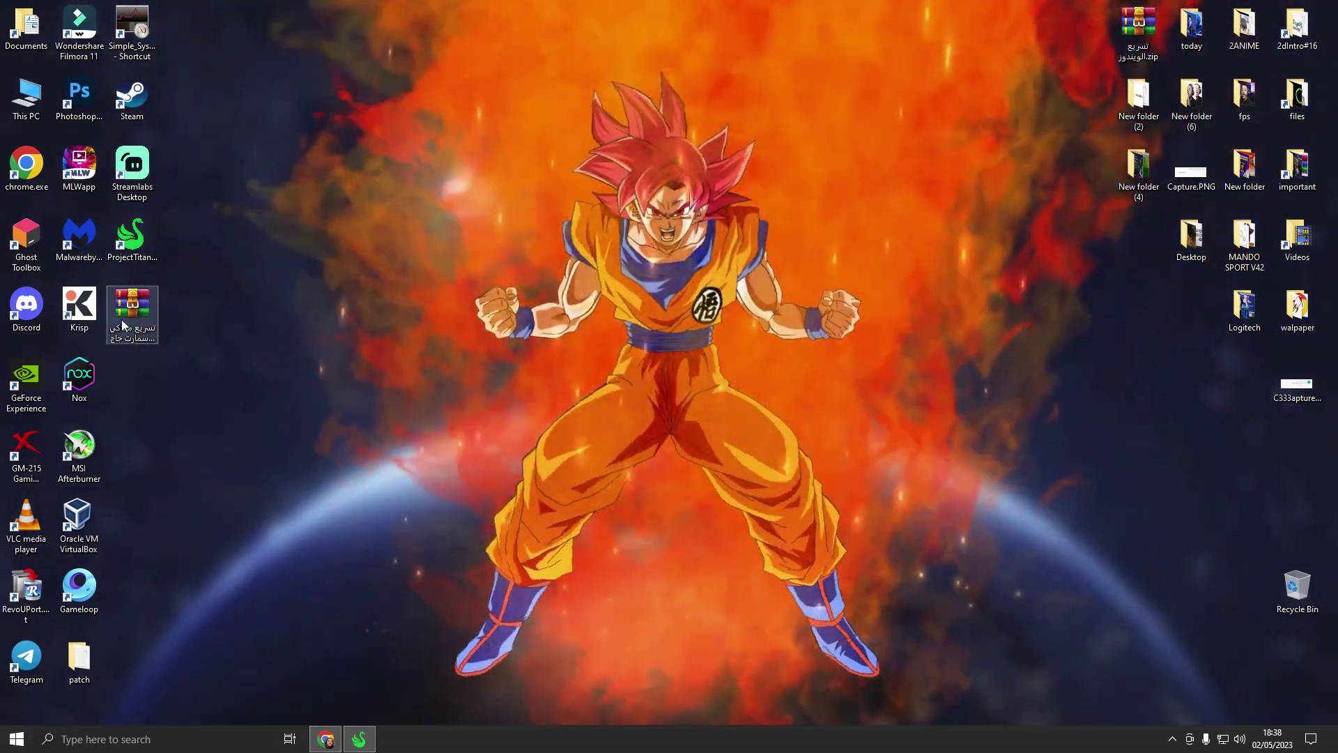
right_click(133, 311)
left_click(233, 457)
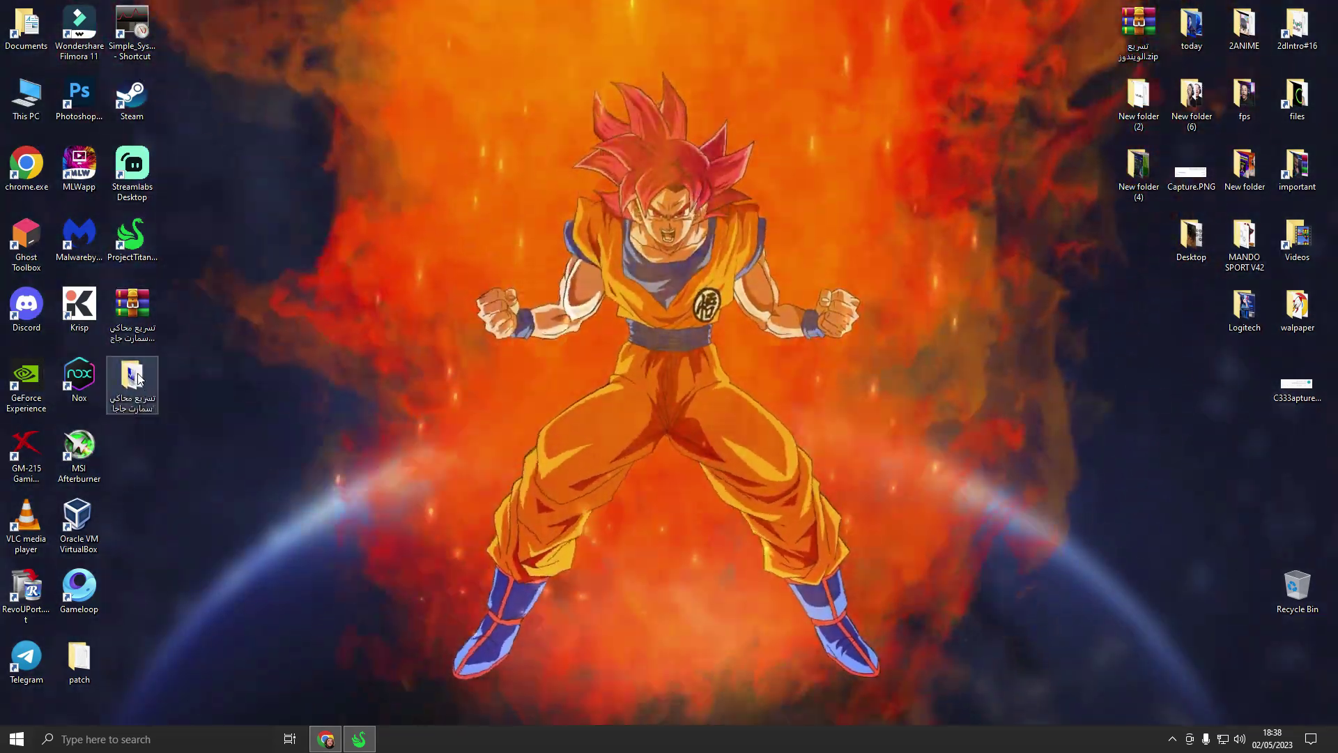
- Open the extracted تسريع محاكي سمارت جاجا folder in a maximized window and go into its برامج مهمة subfolder
double_click(133, 380)
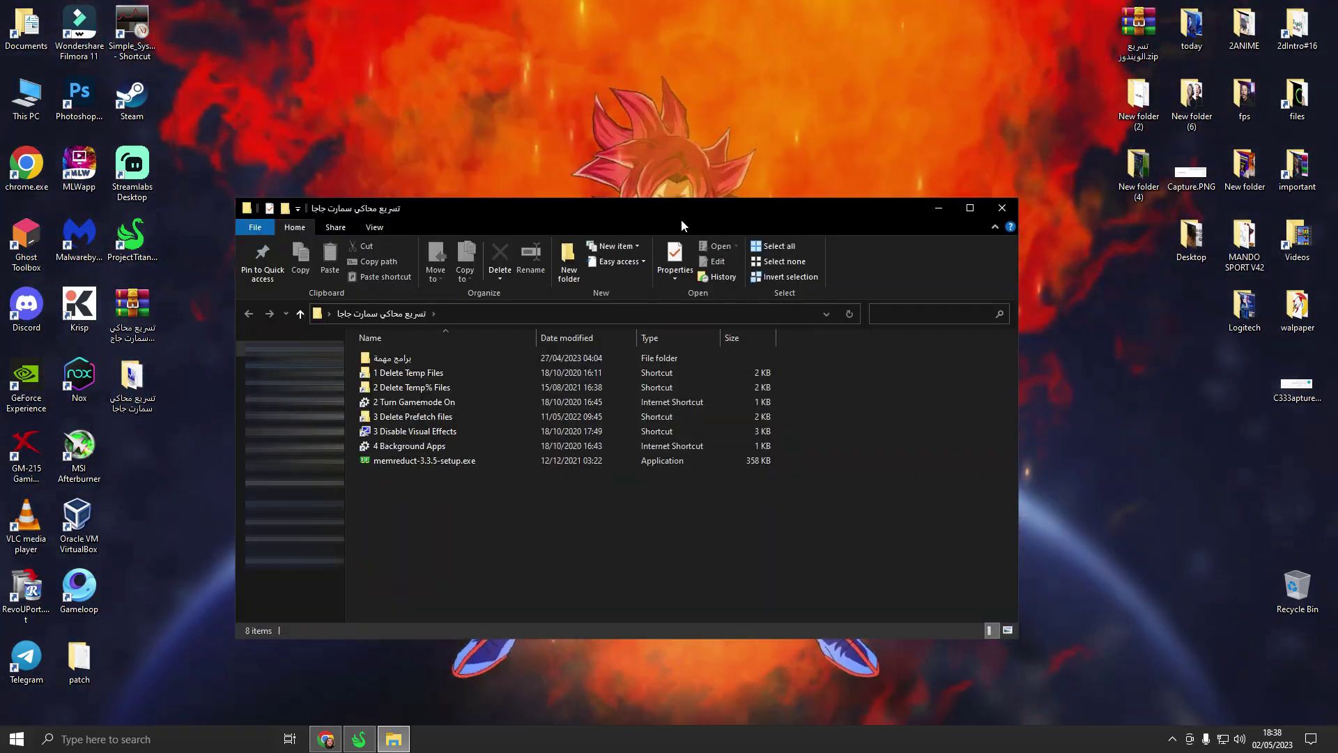
double_click(696, 208)
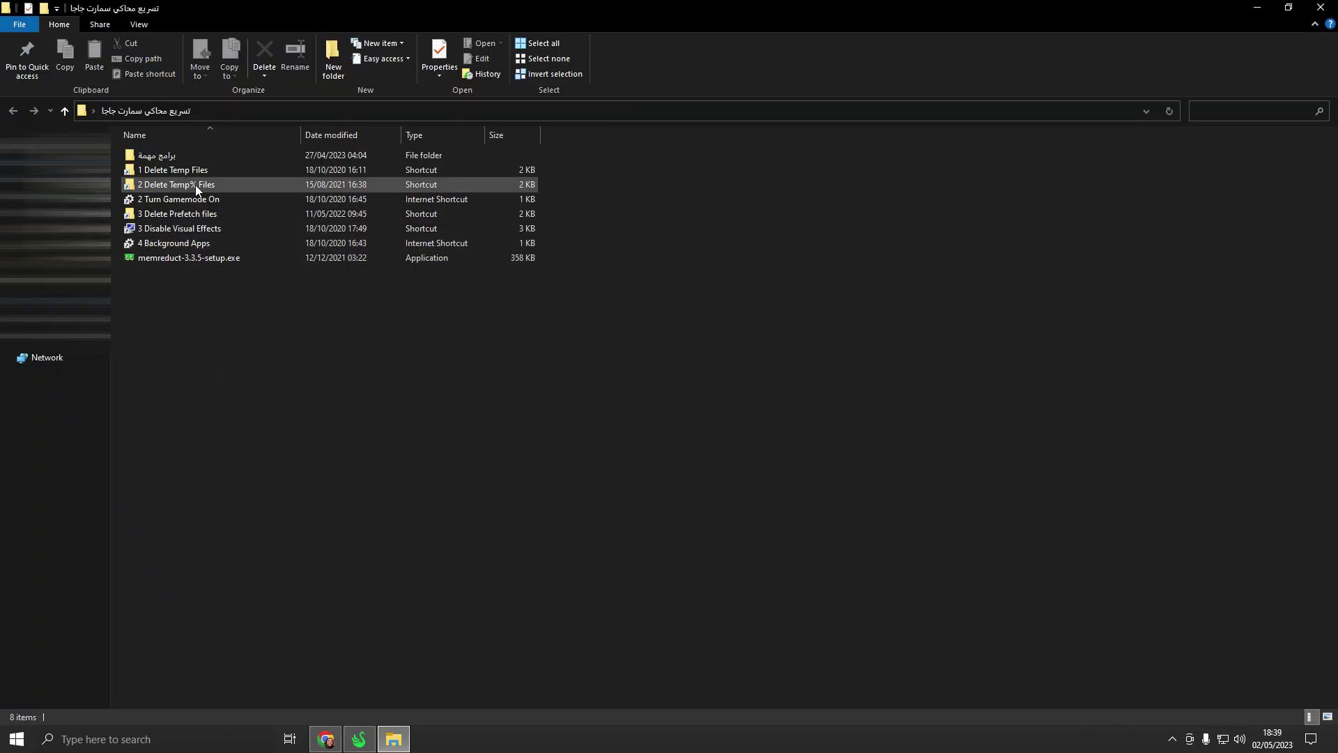
left_click(173, 154)
double_click(154, 156)
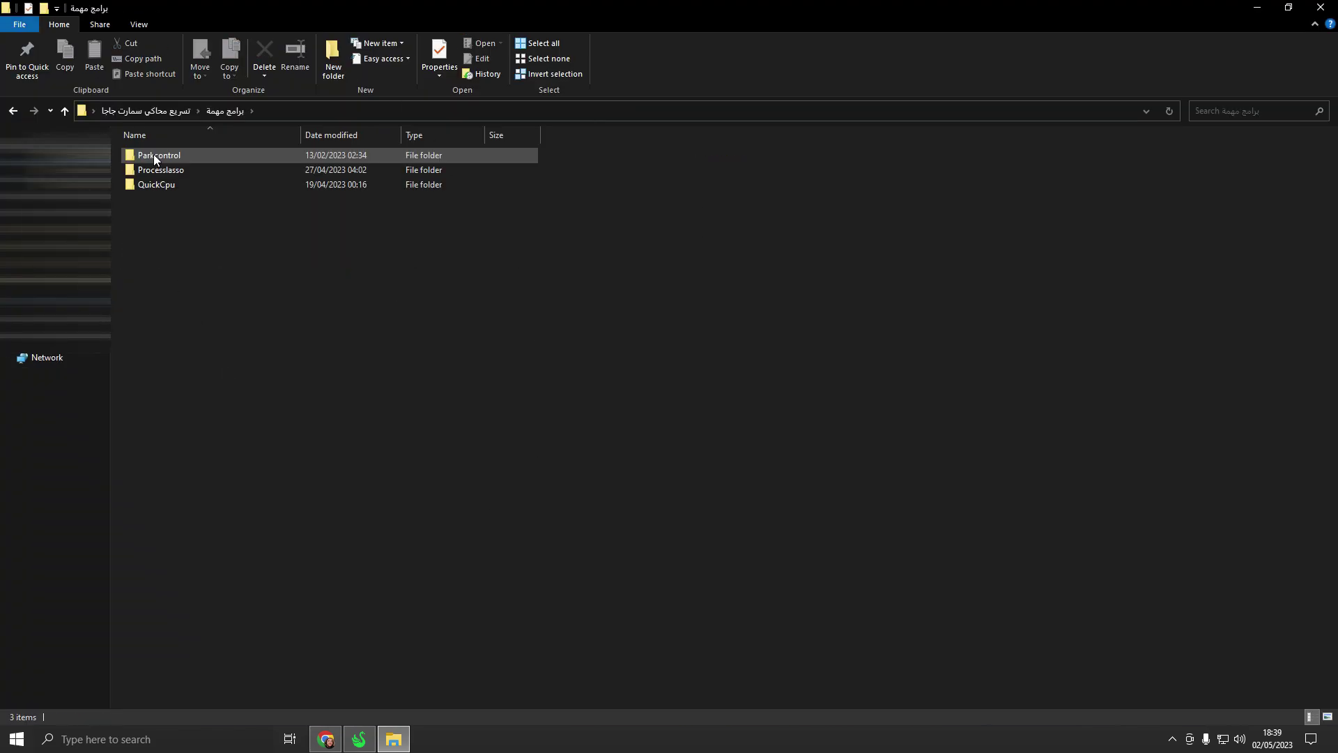
left_click_drag(183, 271, 178, 345)
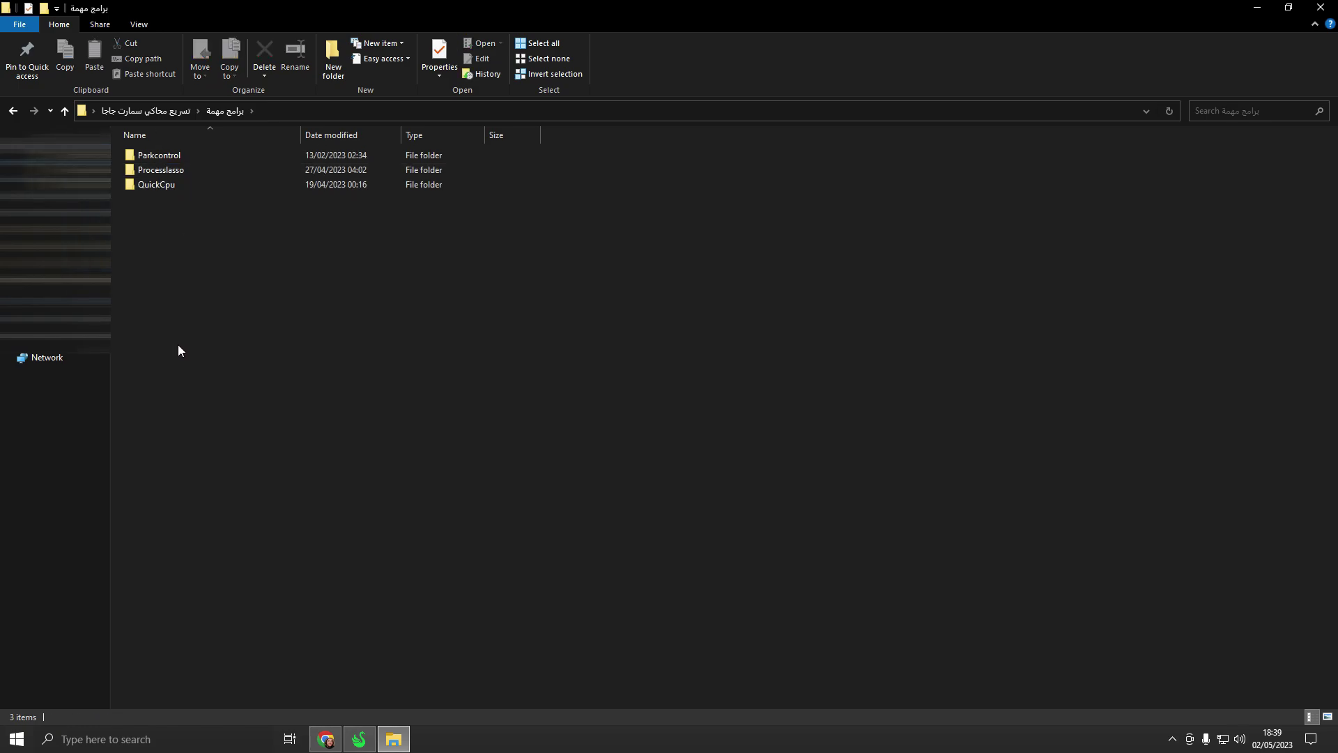
- Install ParkControl with parkcontrolsetup64.exe from the Parkcontrol folder, using English and the default C:\Program Files\ParkControl destination
double_click(162, 155)
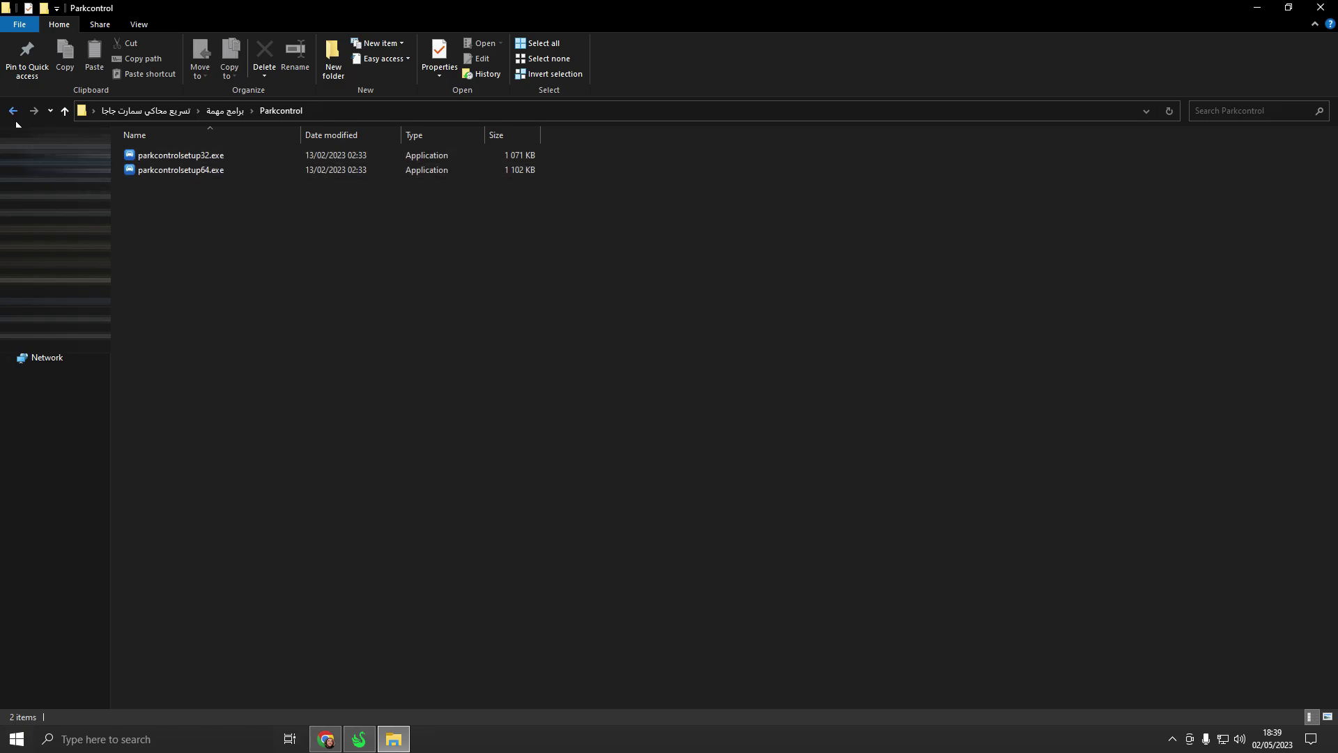
key("alt+Left")
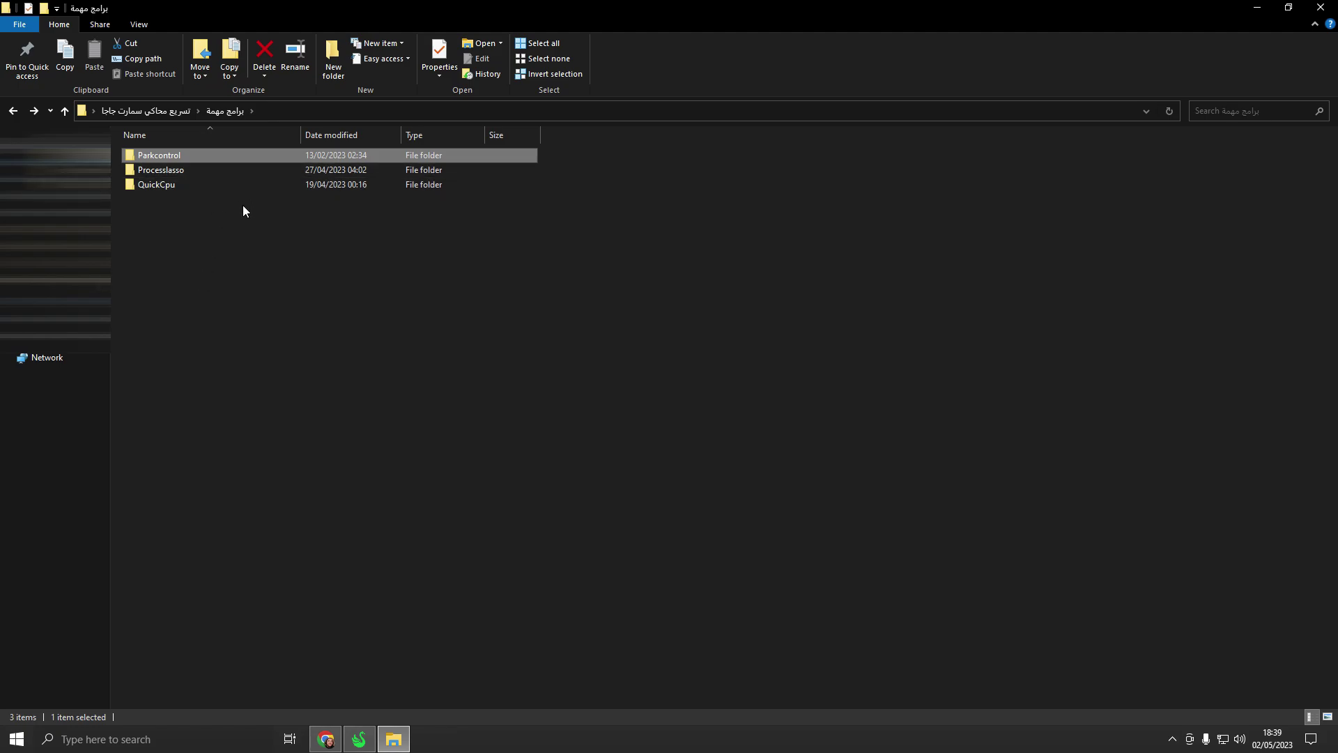
double_click(152, 156)
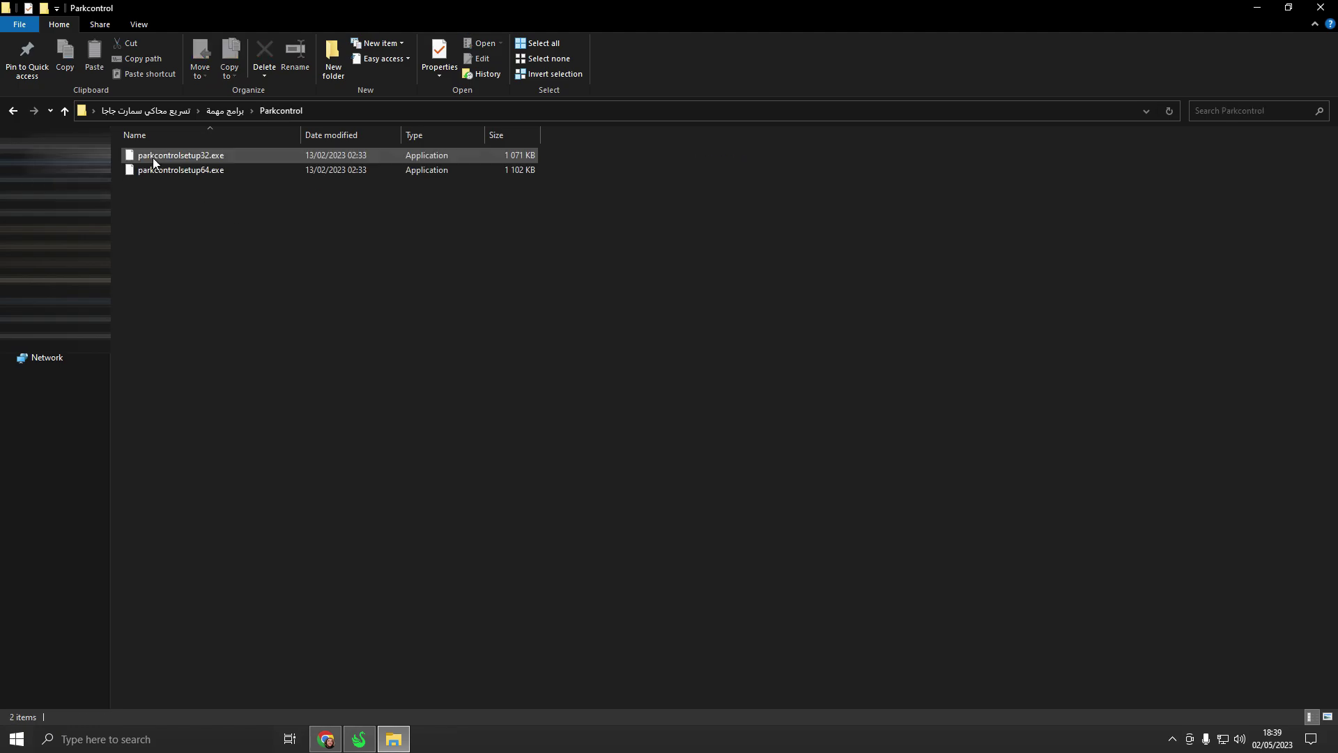
double_click(196, 170)
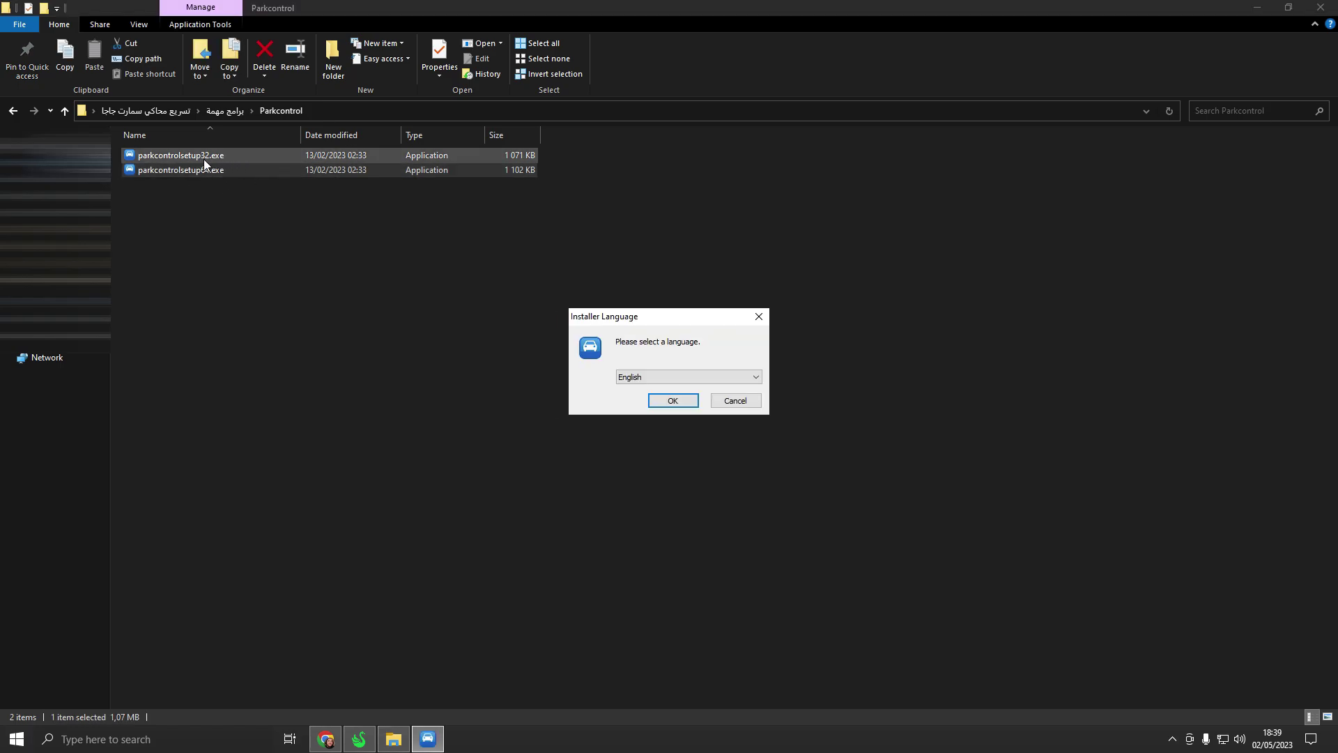
left_click(660, 402)
left_click(753, 481)
left_click(753, 481)
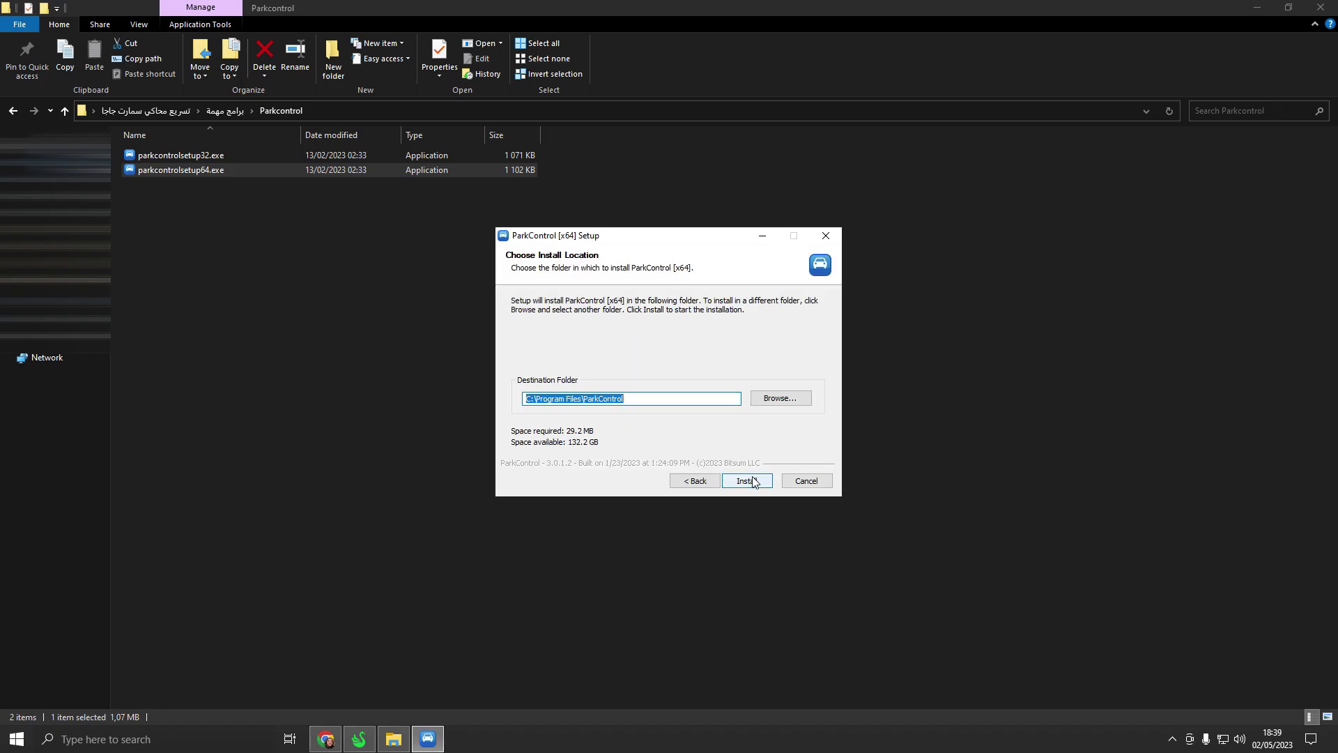
left_click(755, 481)
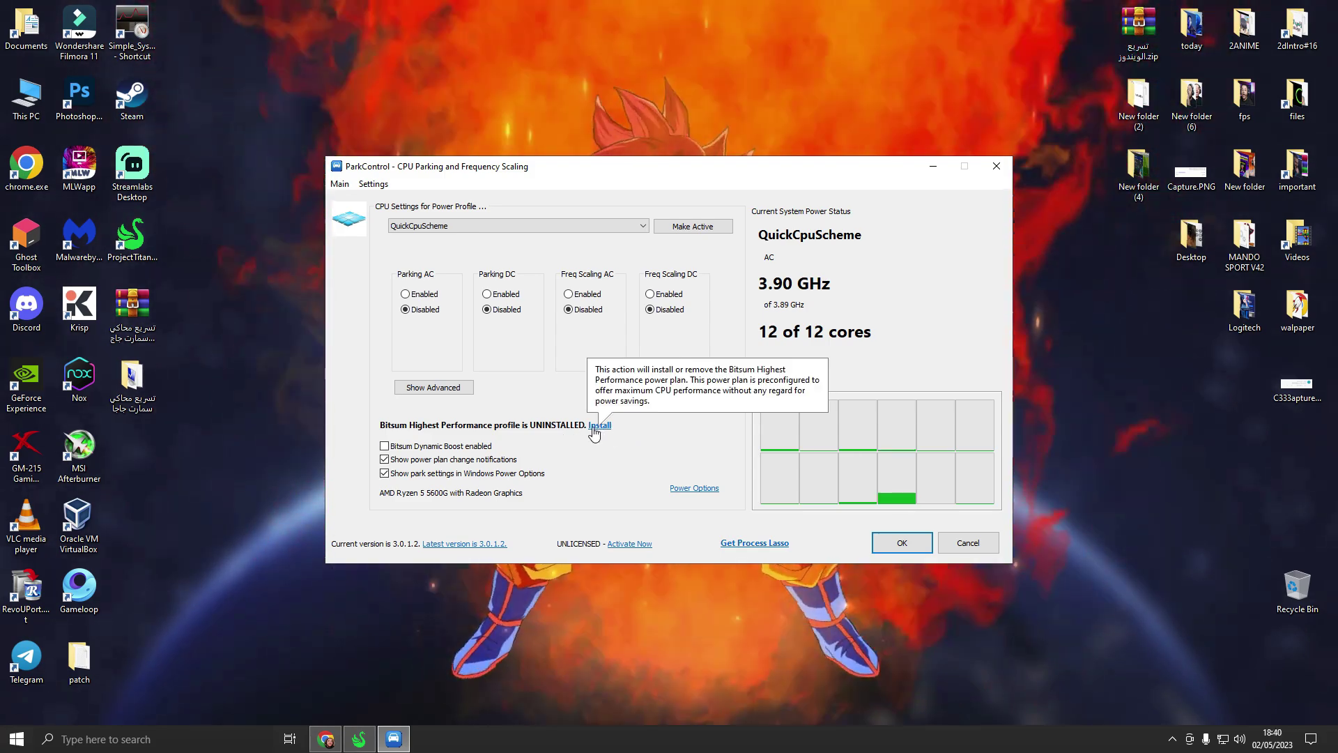
- Install the Bitsum Highest Performance power plan in ParkControl and select it as the power profile
left_click(597, 428)
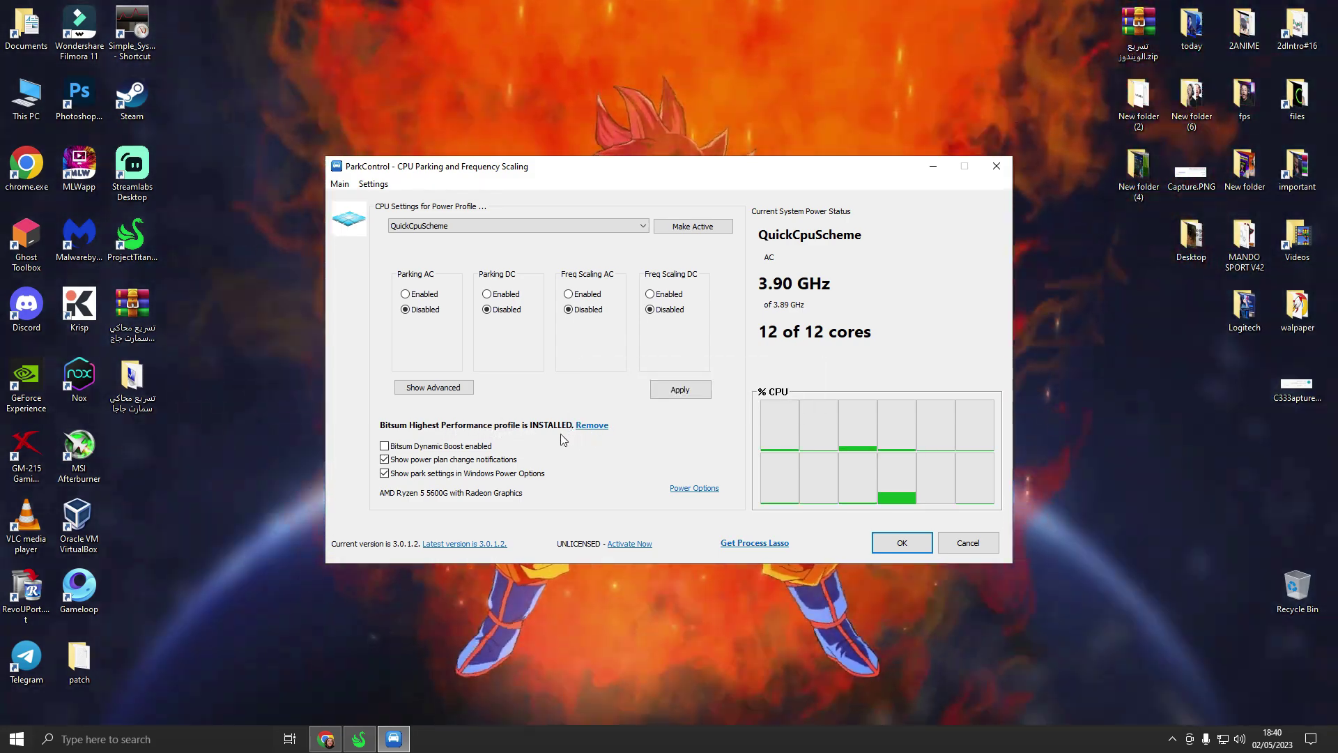
left_click(582, 226)
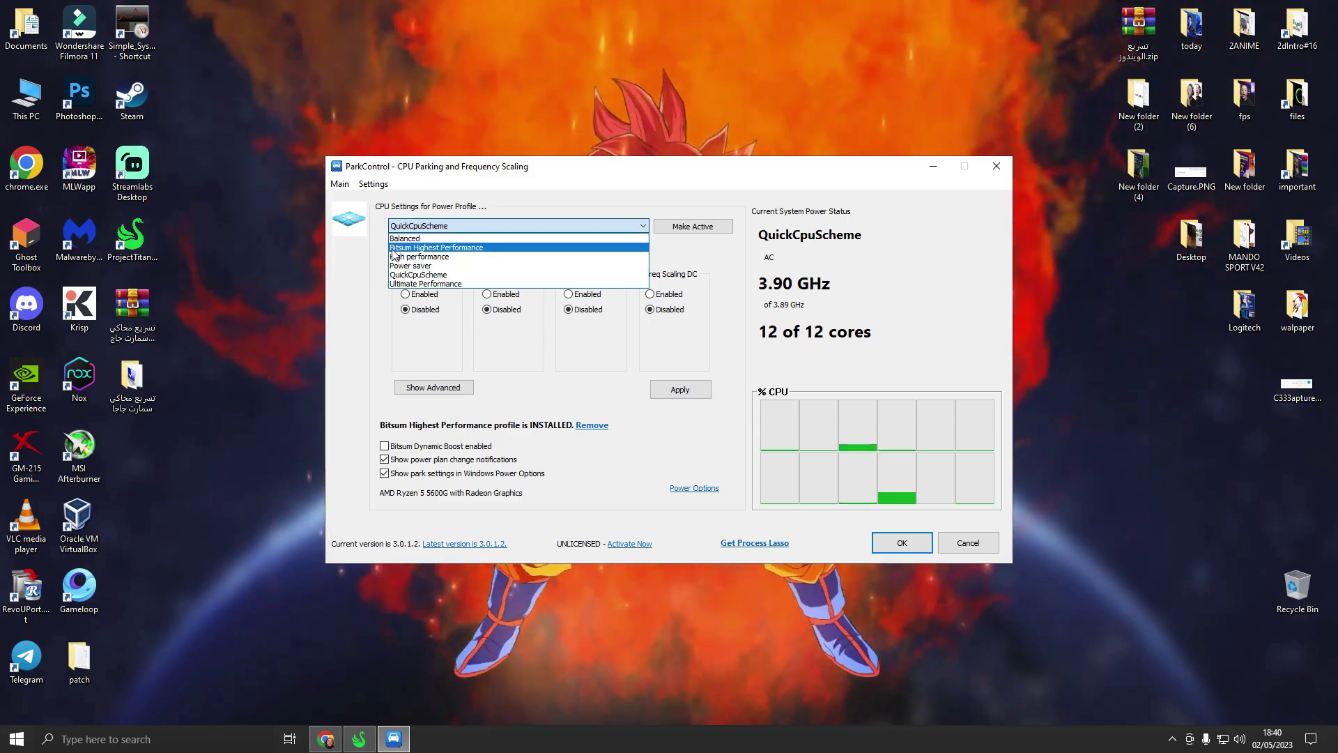
left_click(460, 249)
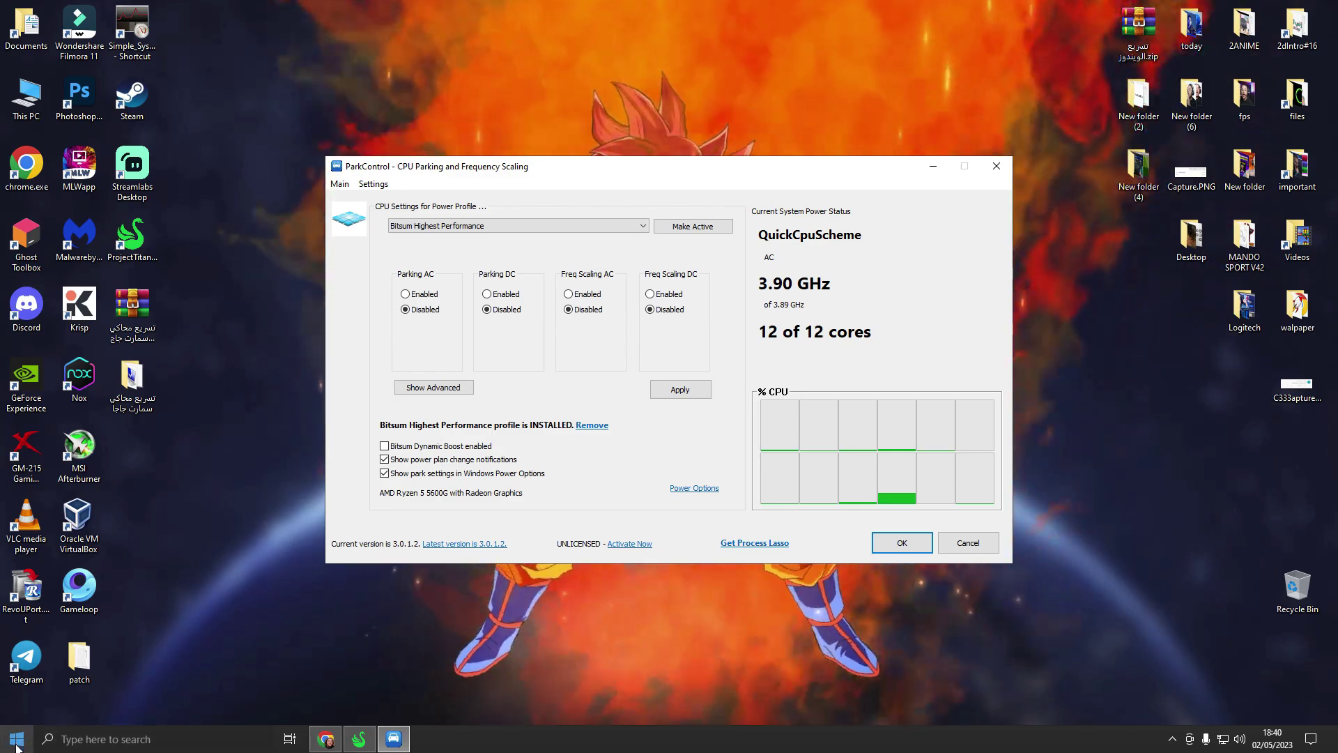
- Activate the Bitsum Highest Performance plan in the Windows Control Panel's Power Options, then close the window and refresh the desktop
key("super")
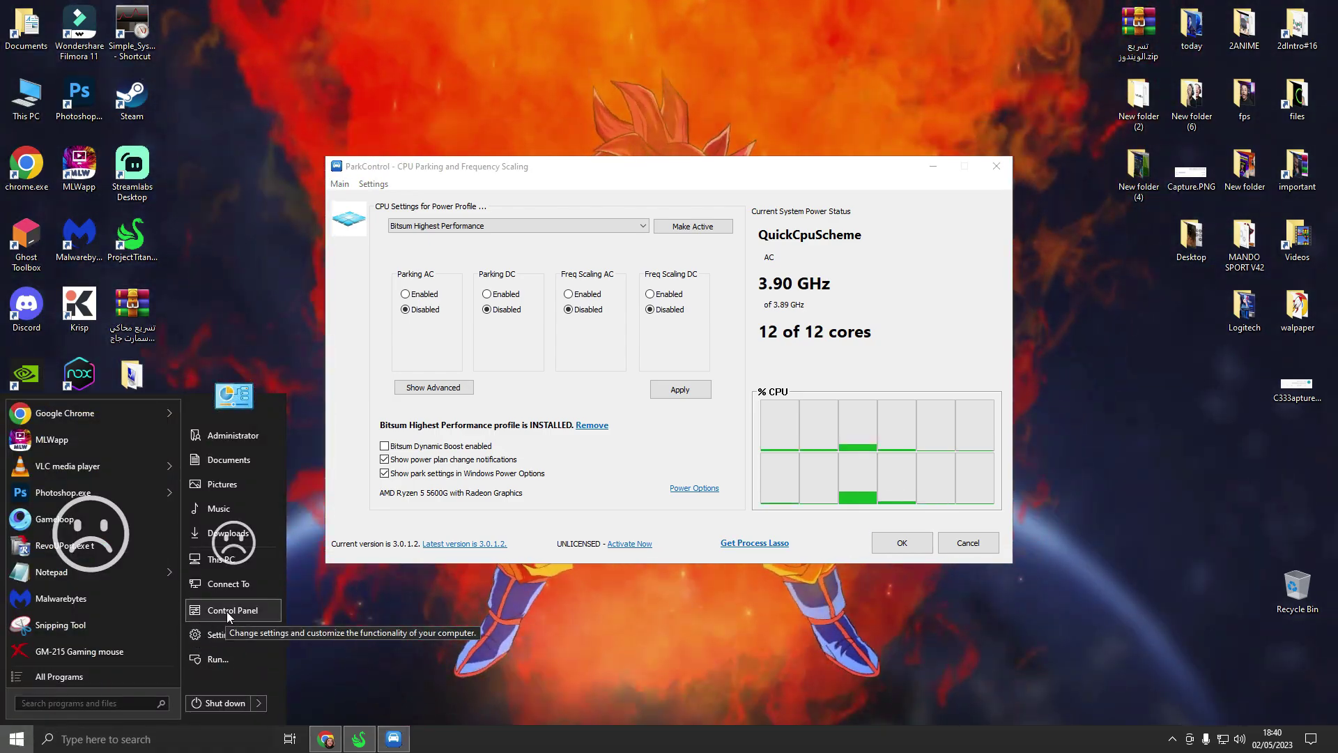
left_click(228, 612)
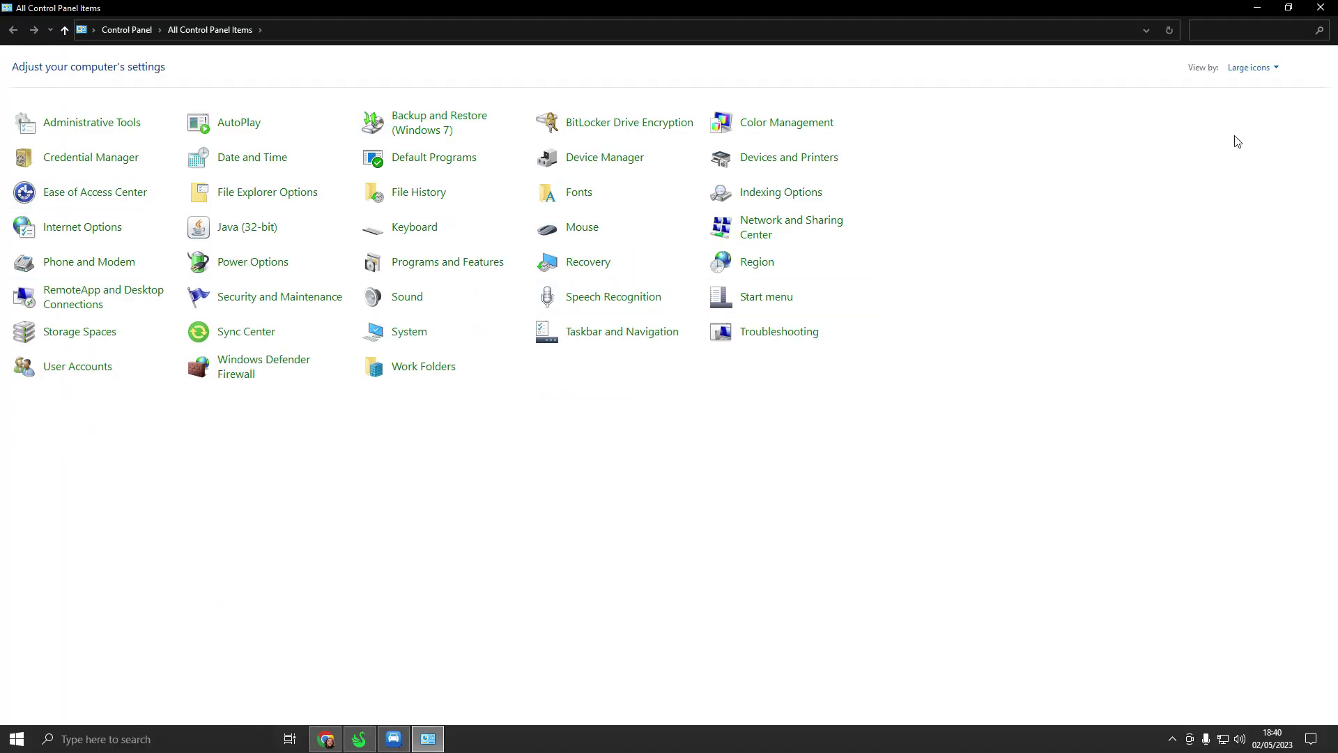
left_click(1262, 68)
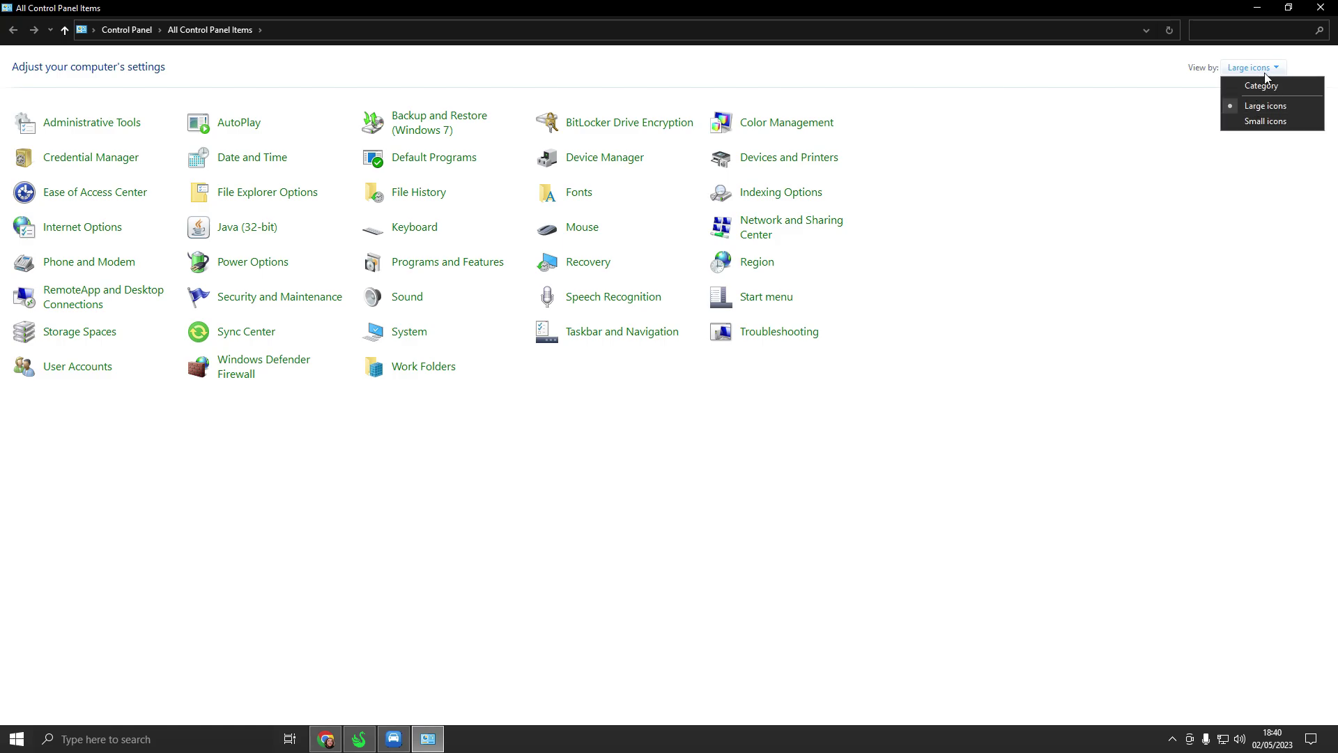
left_click(1263, 106)
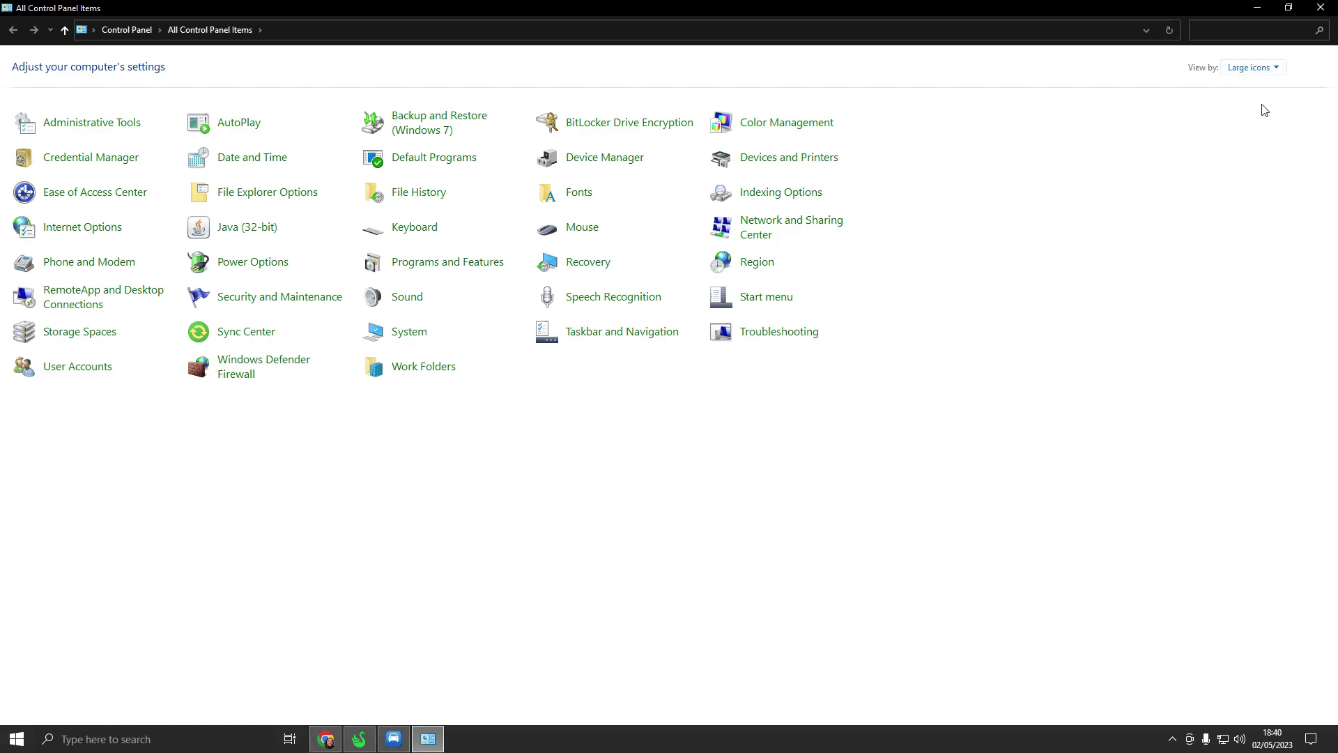
left_click(253, 262)
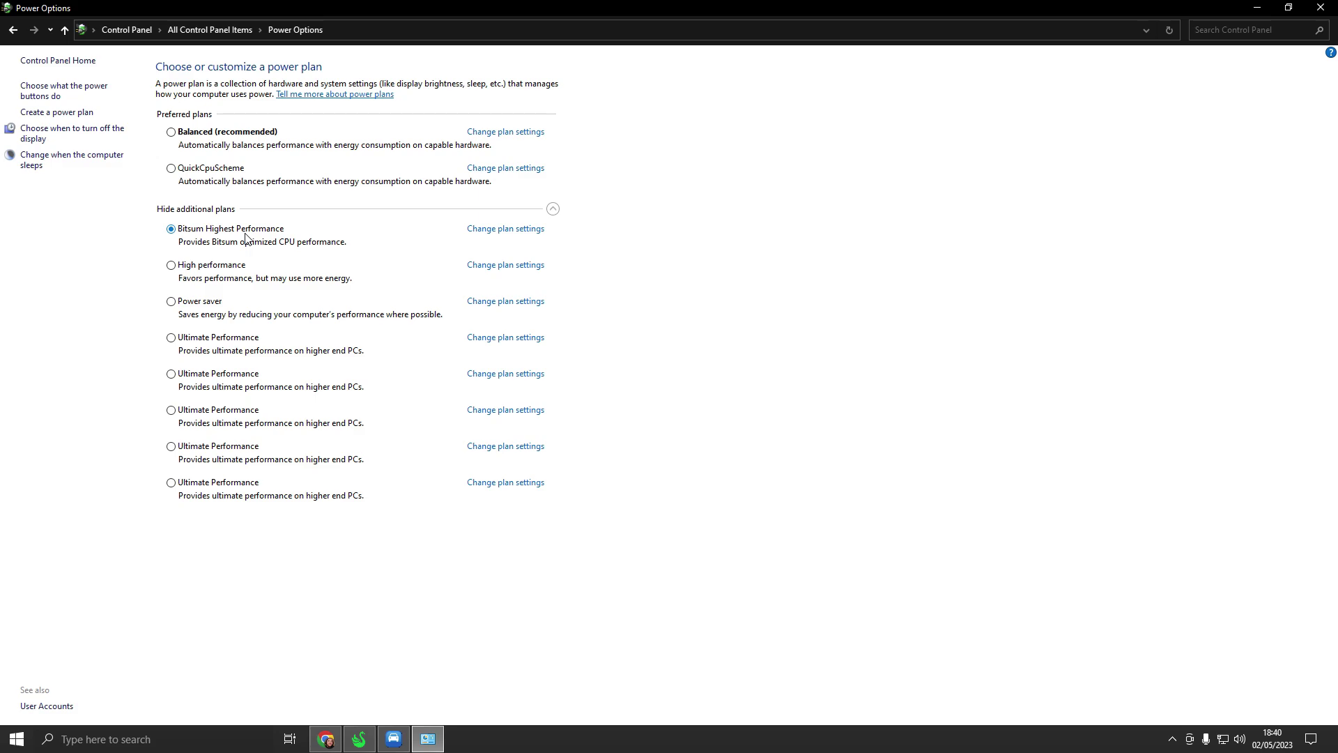
key("alt+F4")
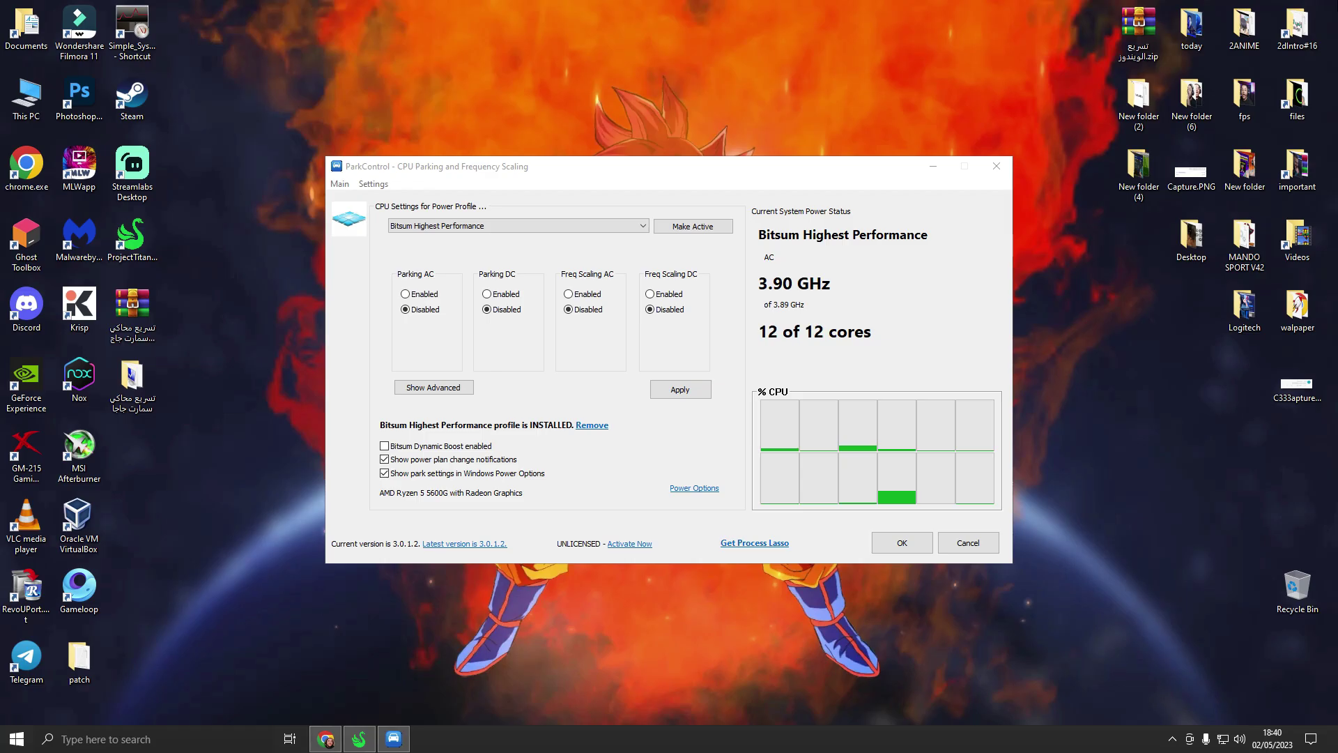
right_click(671, 50)
left_click(732, 92)
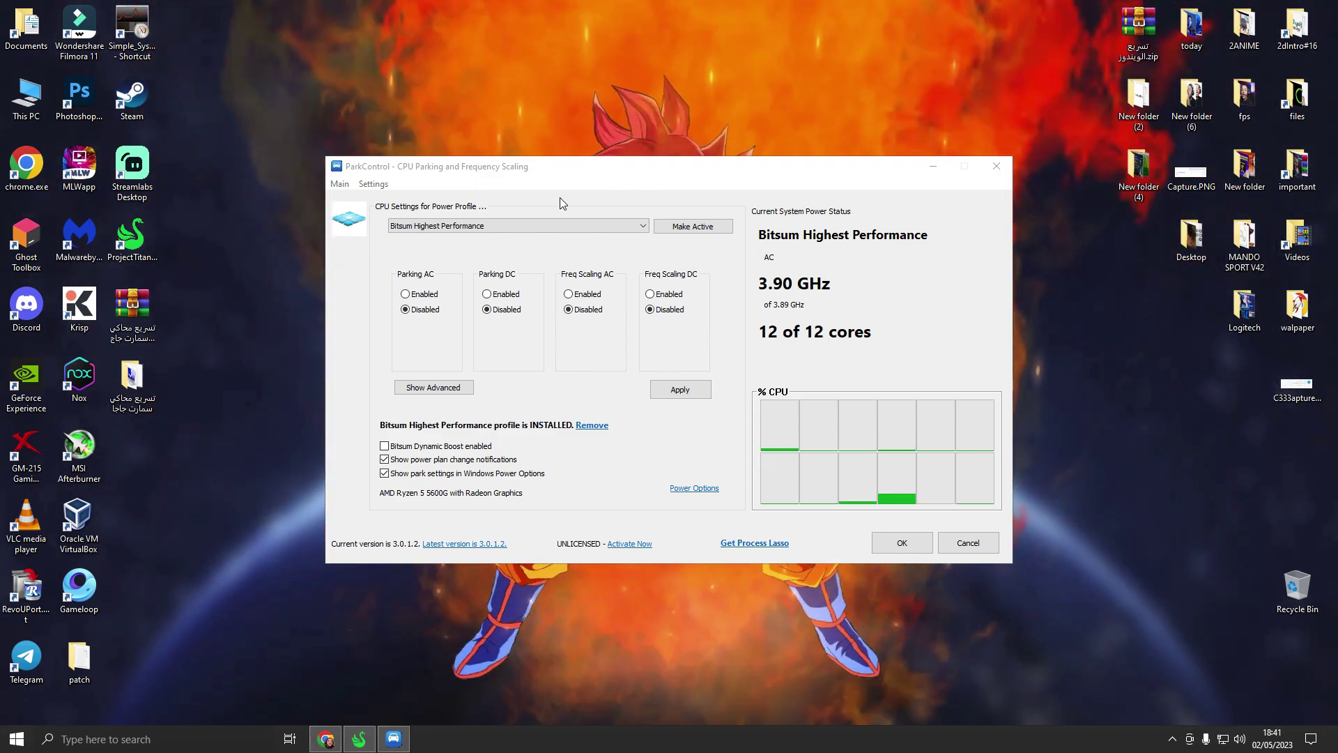
- Show the advanced parking and frequency scaling values for Bitsum Highest Performance in ParkControl, then accept the settings and close it
left_click(439, 226)
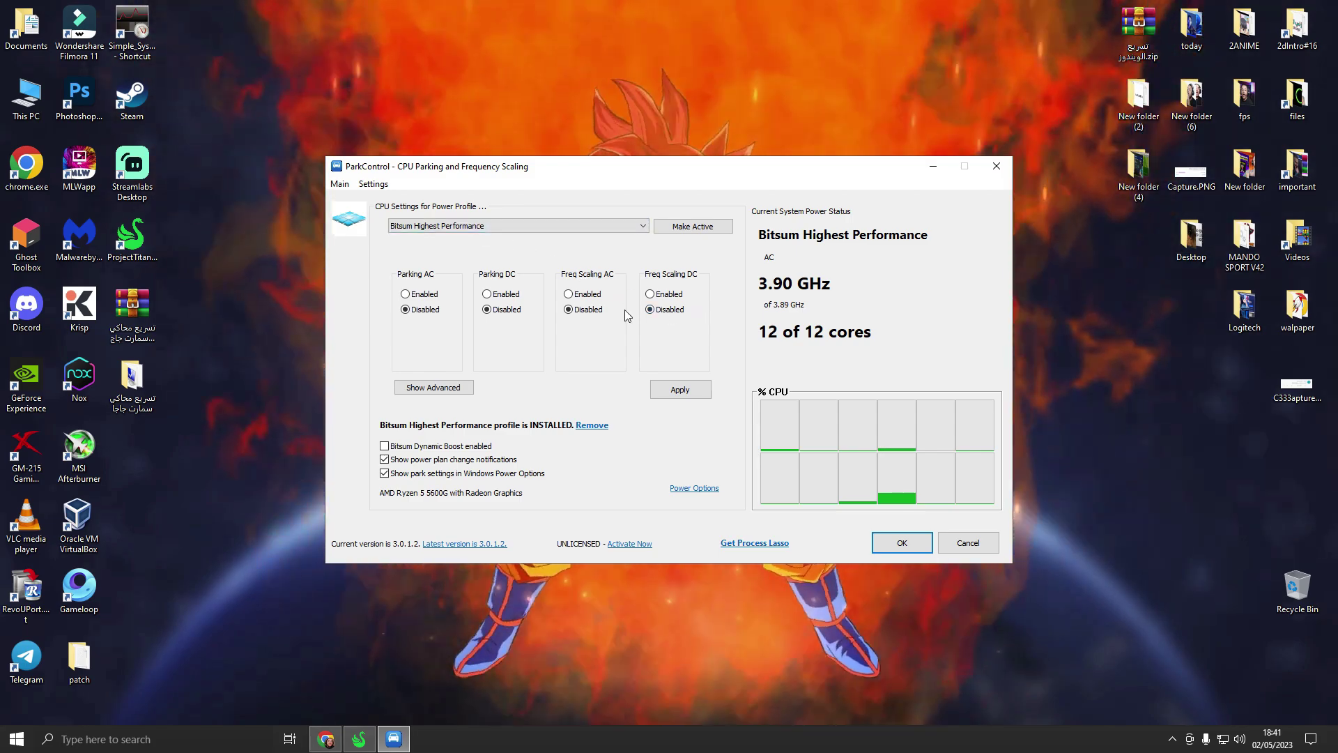
left_click(427, 389)
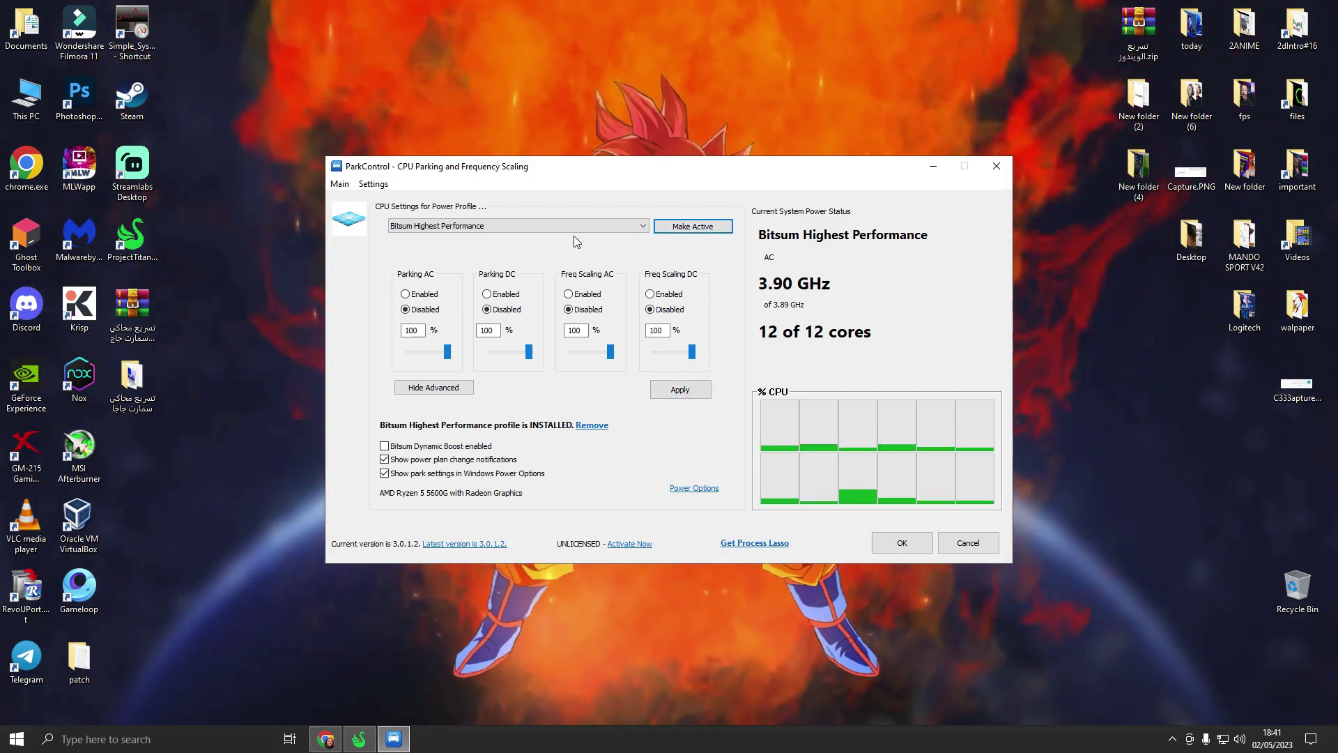
left_click(876, 544)
- Open the QuickCpu folder under تسريع محاكي سمارت جاجا\برامج مهمة and extract QuickCpuSetup64.zip into it
double_click(132, 380)
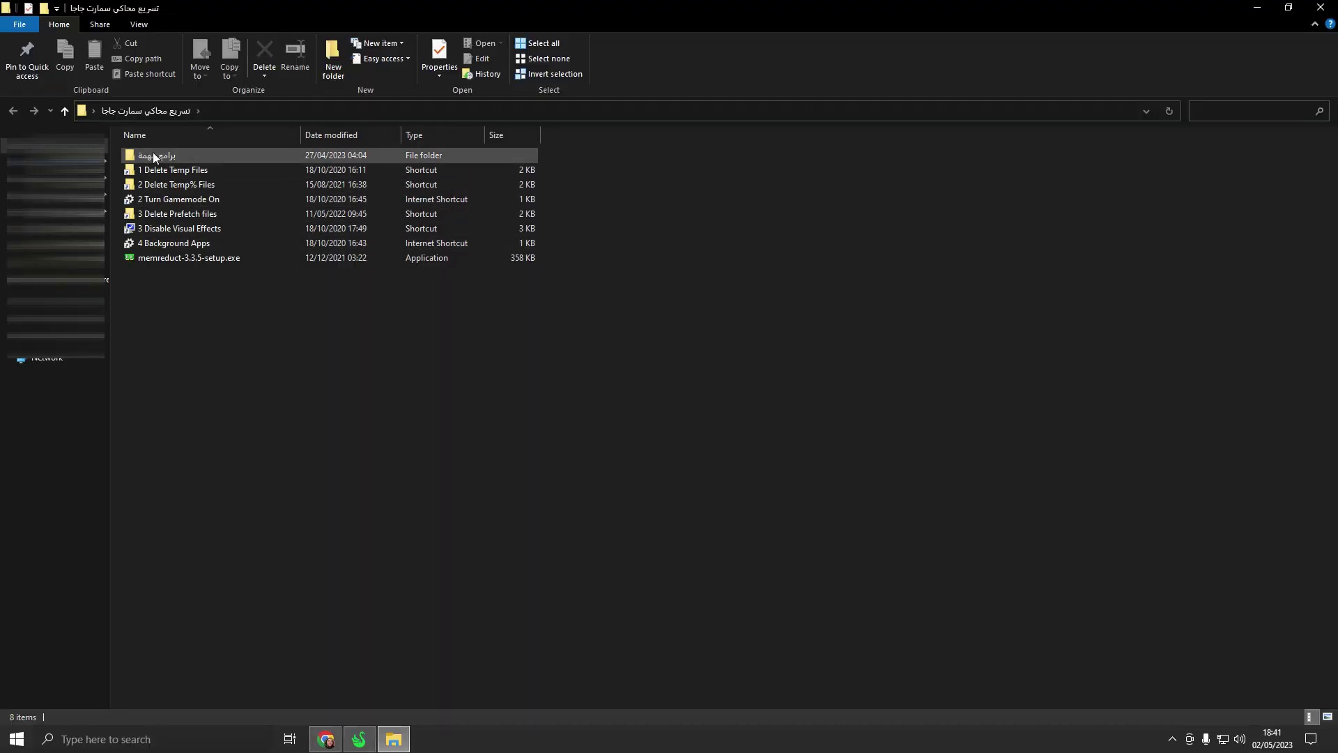
double_click(153, 155)
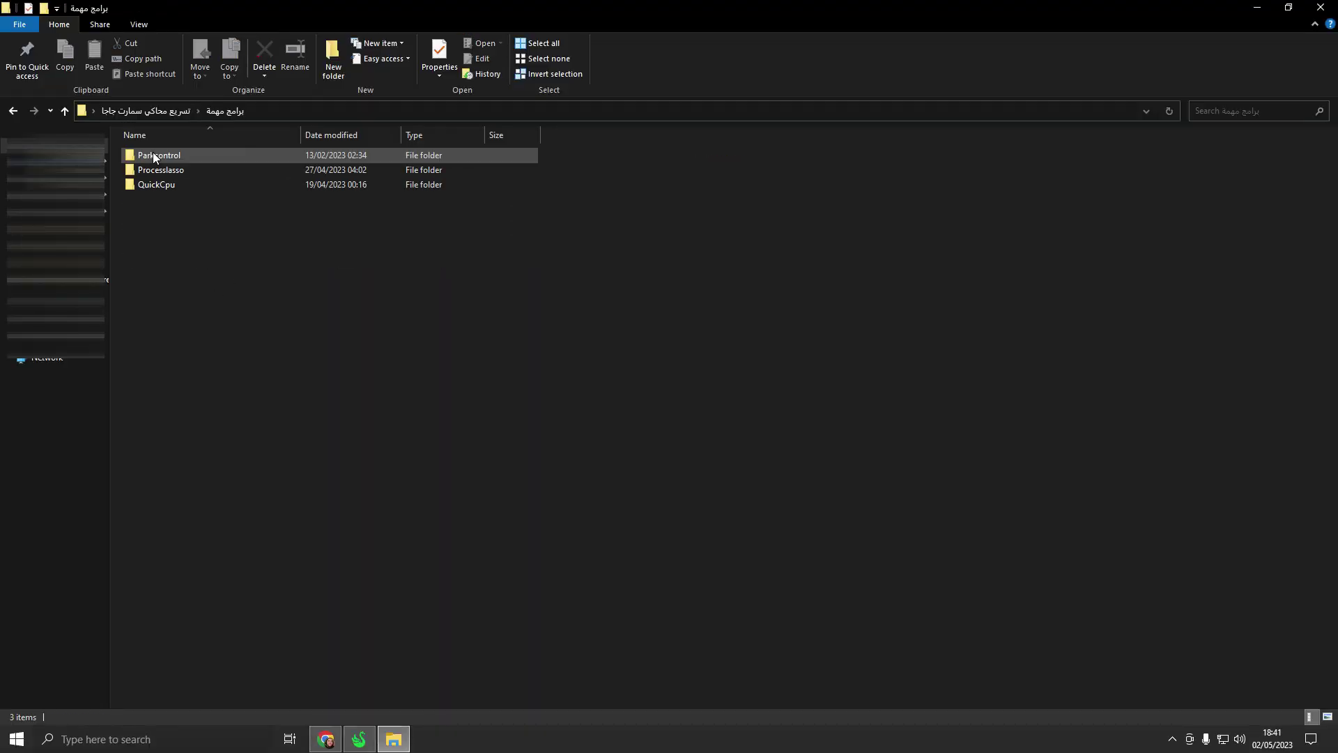
left_click(157, 186)
double_click(165, 187)
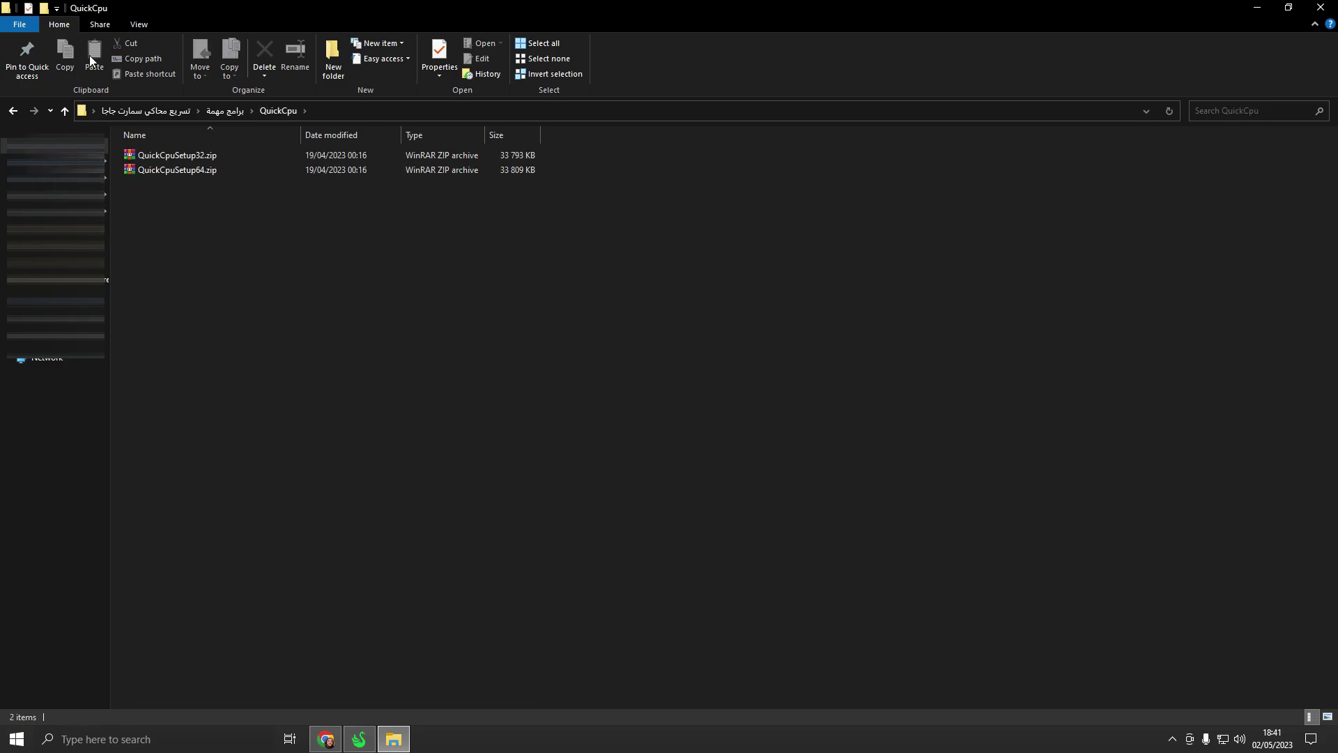
left_click(202, 170)
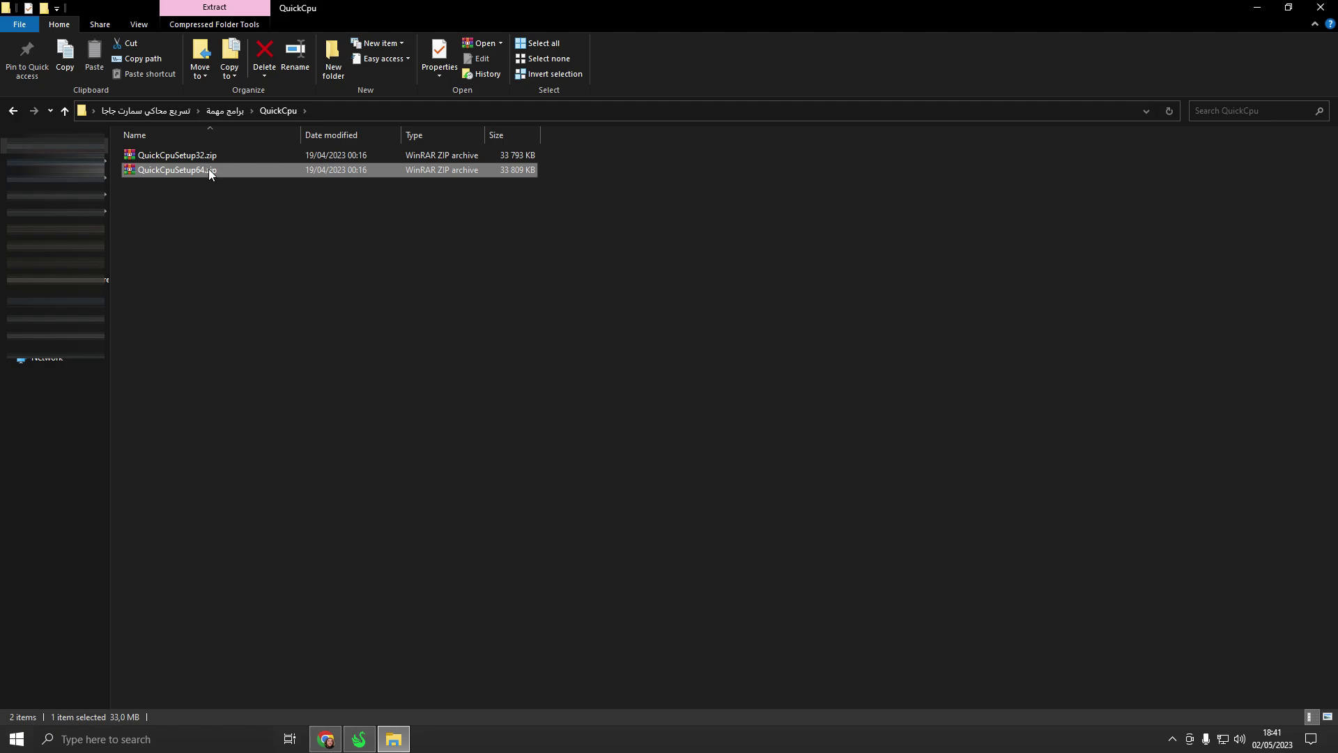
right_click(209, 174)
left_click(260, 232)
- Install Quick CPU x64 from QuickCpuSetup-4.5.3.0-x64.msi, accepting the license agreement and the default options, and finish the setup wizard
double_click(212, 160)
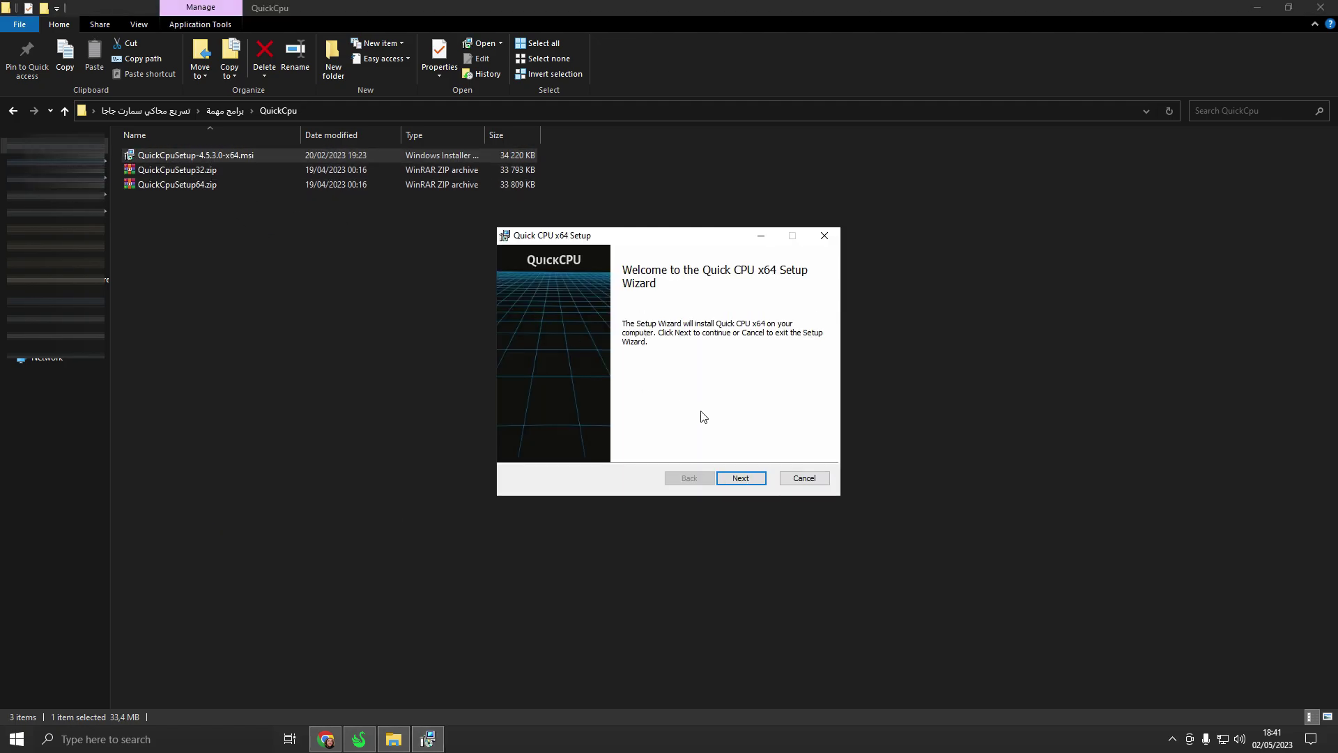
left_click(732, 476)
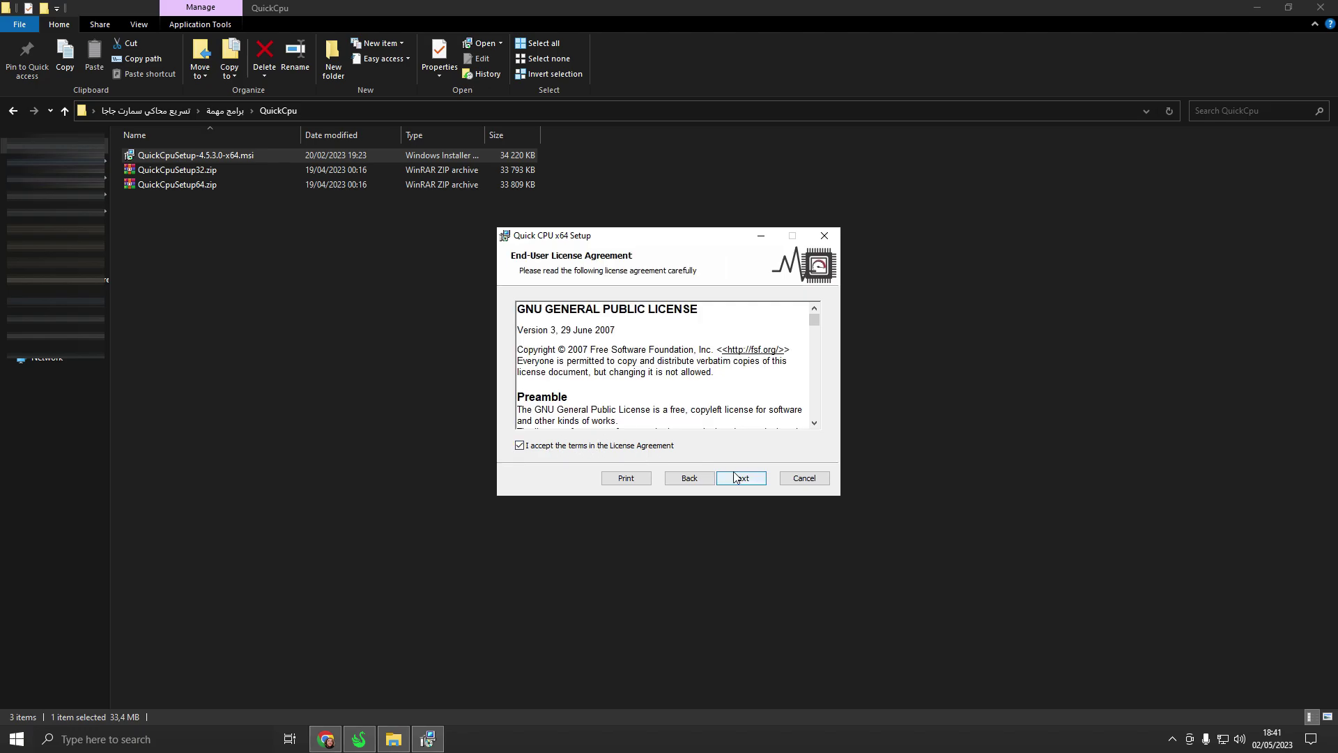
left_click(735, 476)
left_click(734, 476)
left_click(744, 480)
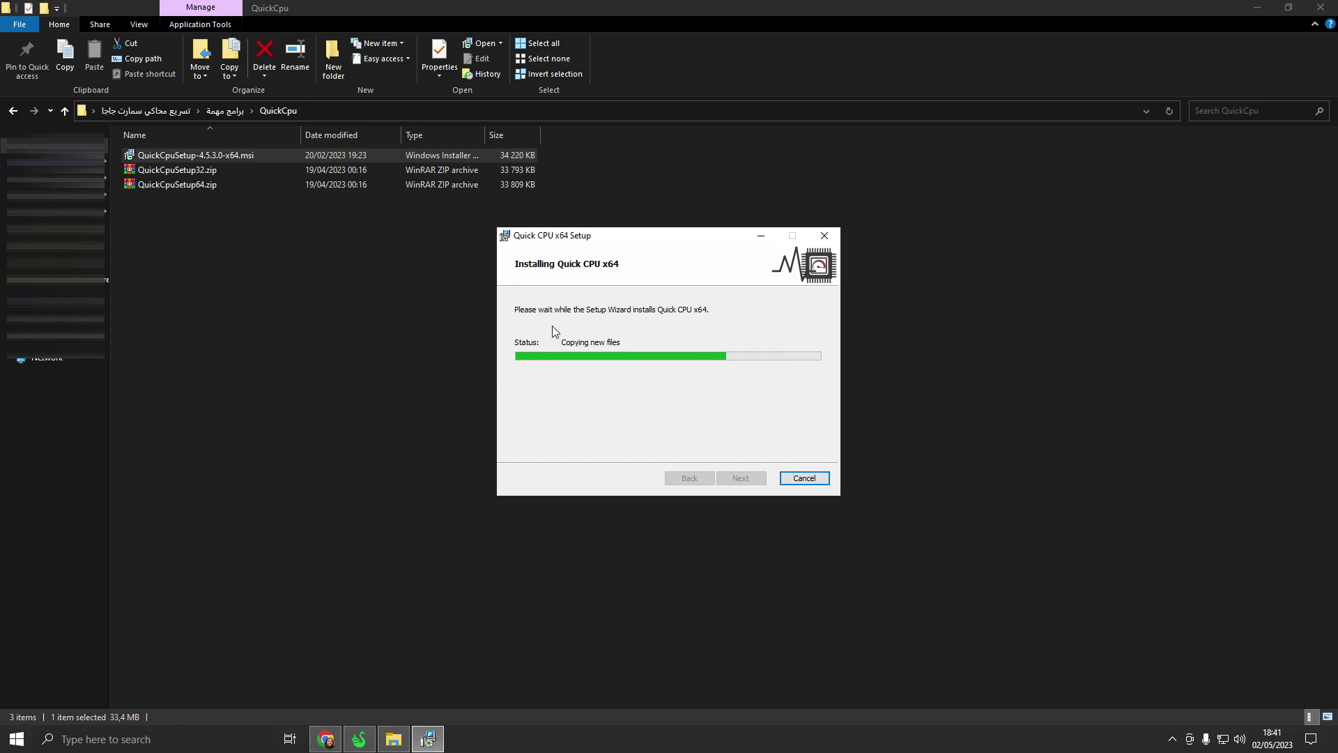
left_click(741, 478)
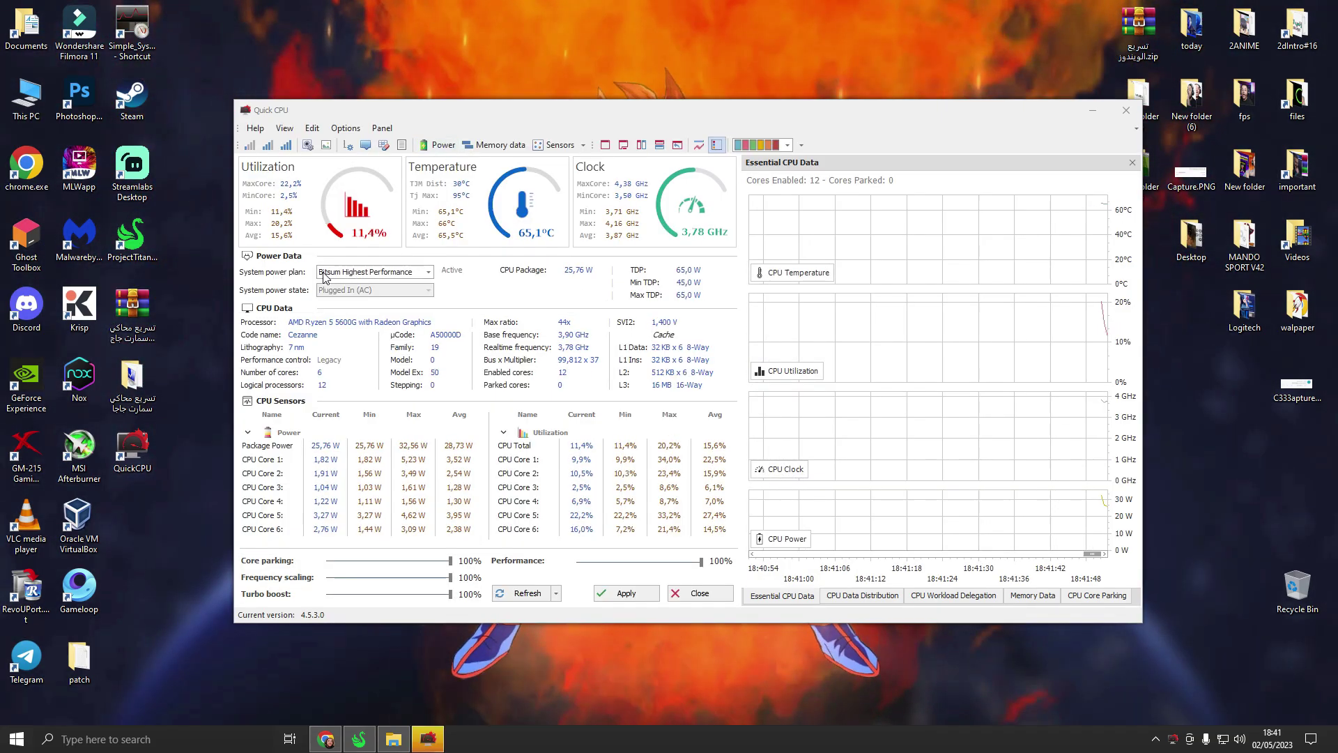
- Apply the Bitsum Highest Performance plan in Quick CPU with core parking, frequency scaling, turbo boost and performance at 100%, then close it
left_click(381, 273)
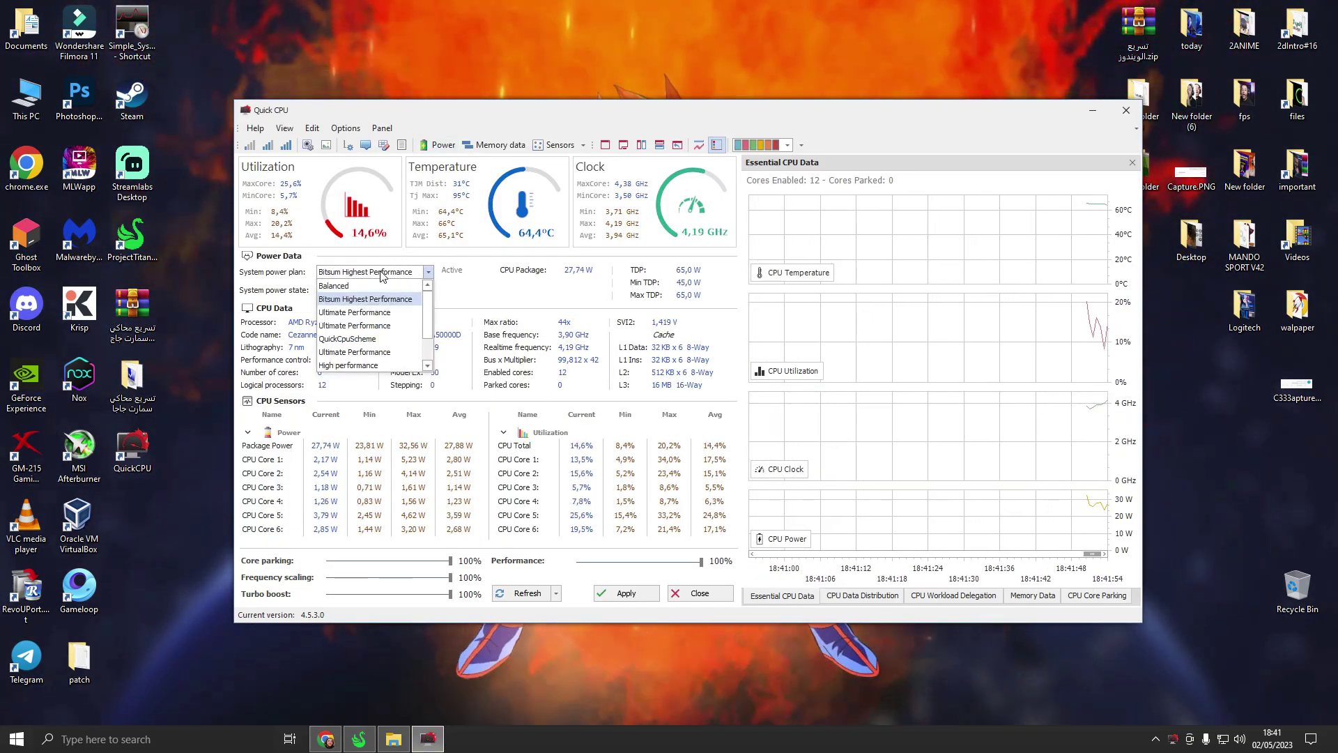
left_click(352, 299)
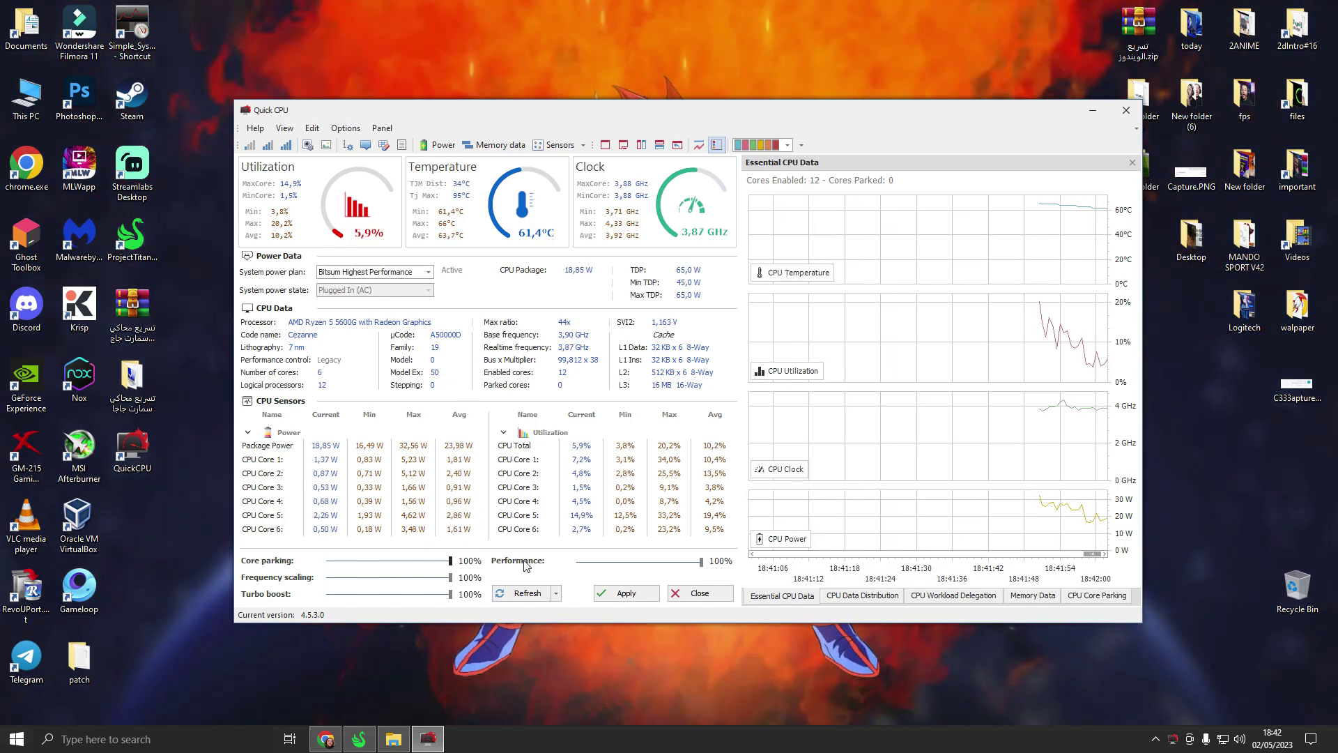
left_click_drag(450, 577, 419, 578)
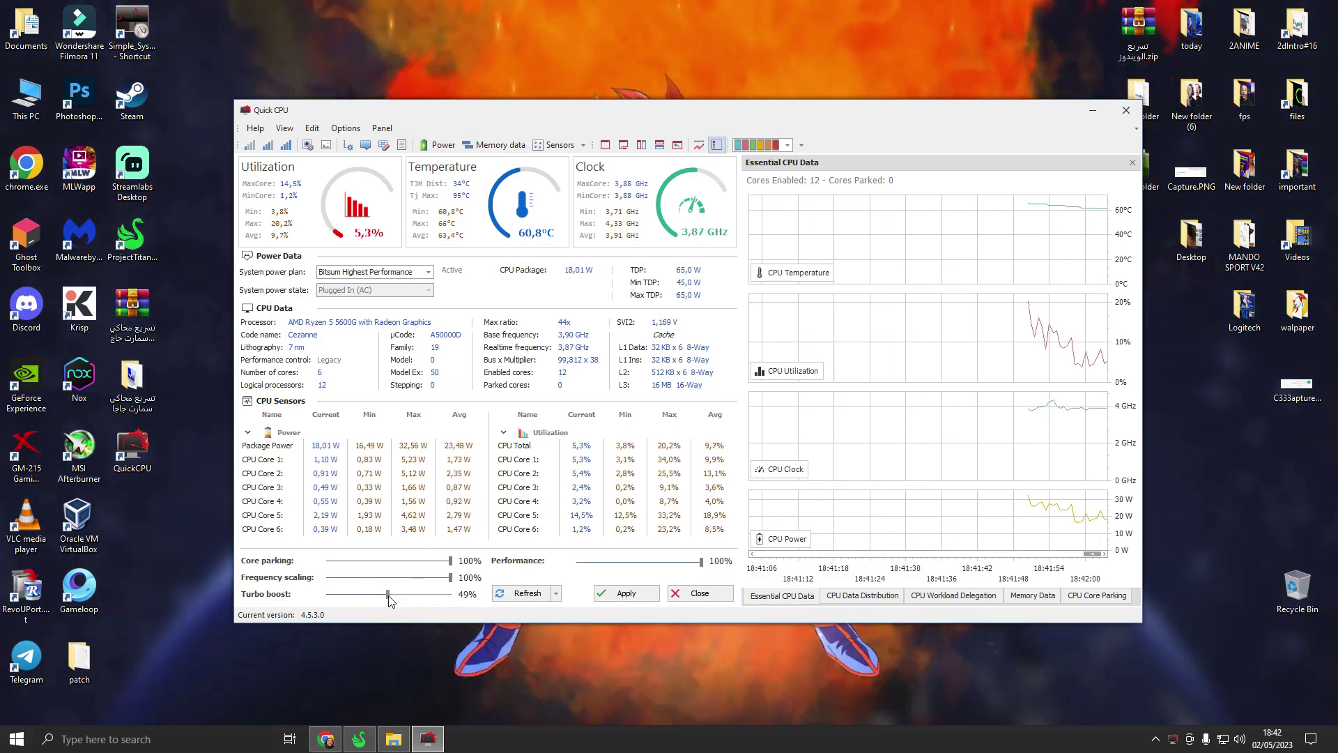
left_click(647, 596)
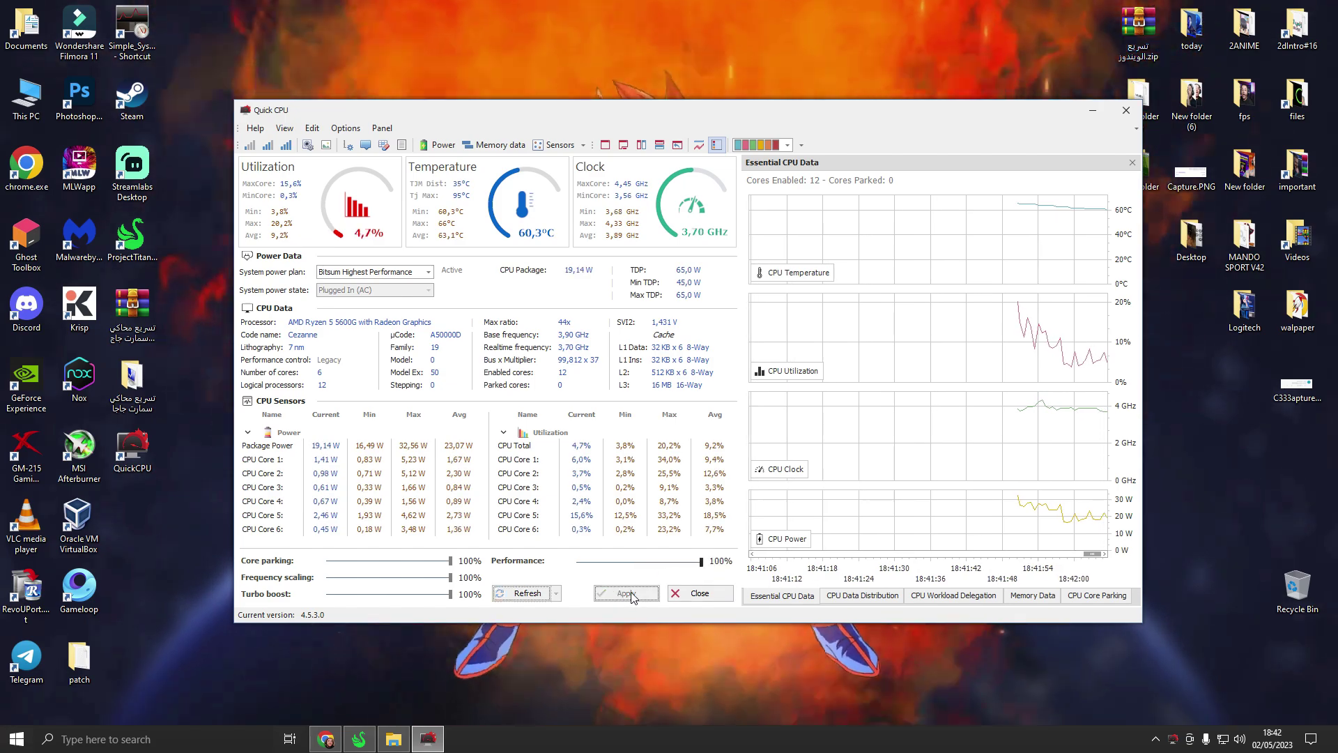
left_click(770, 406)
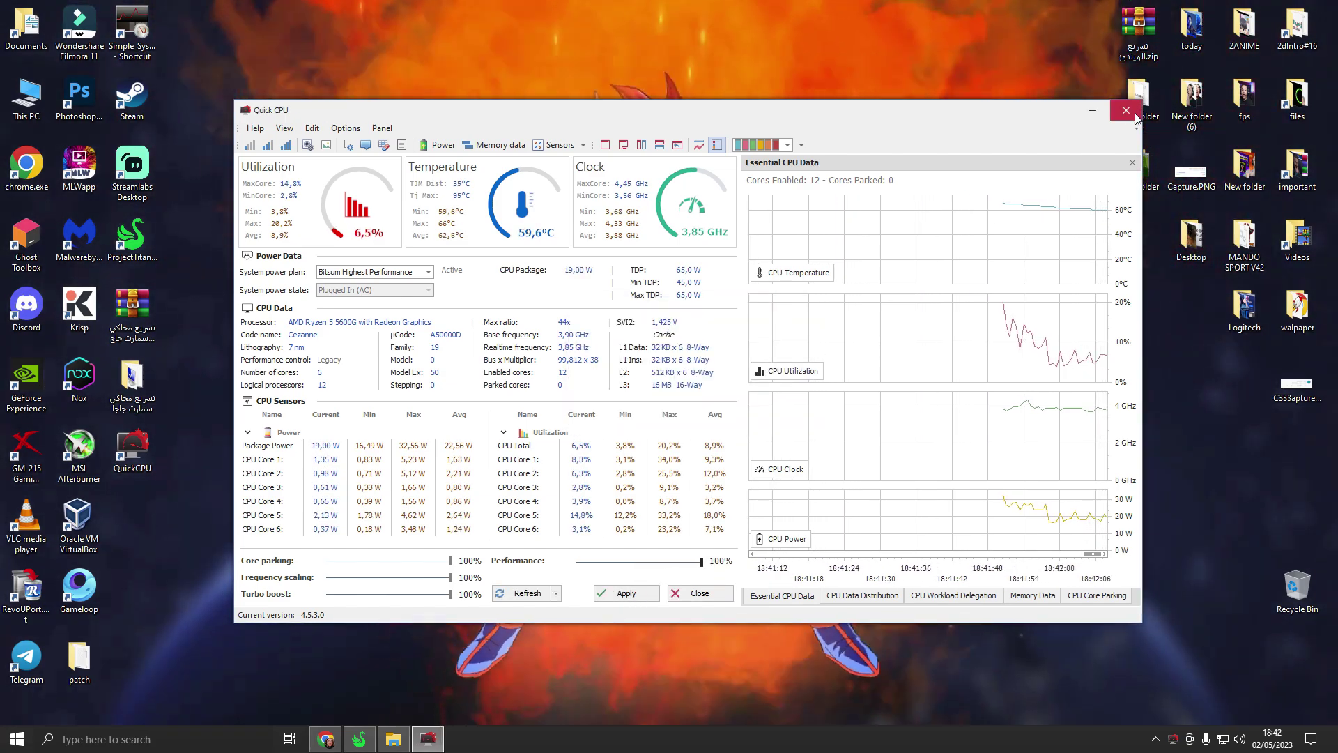
left_click(1126, 110)
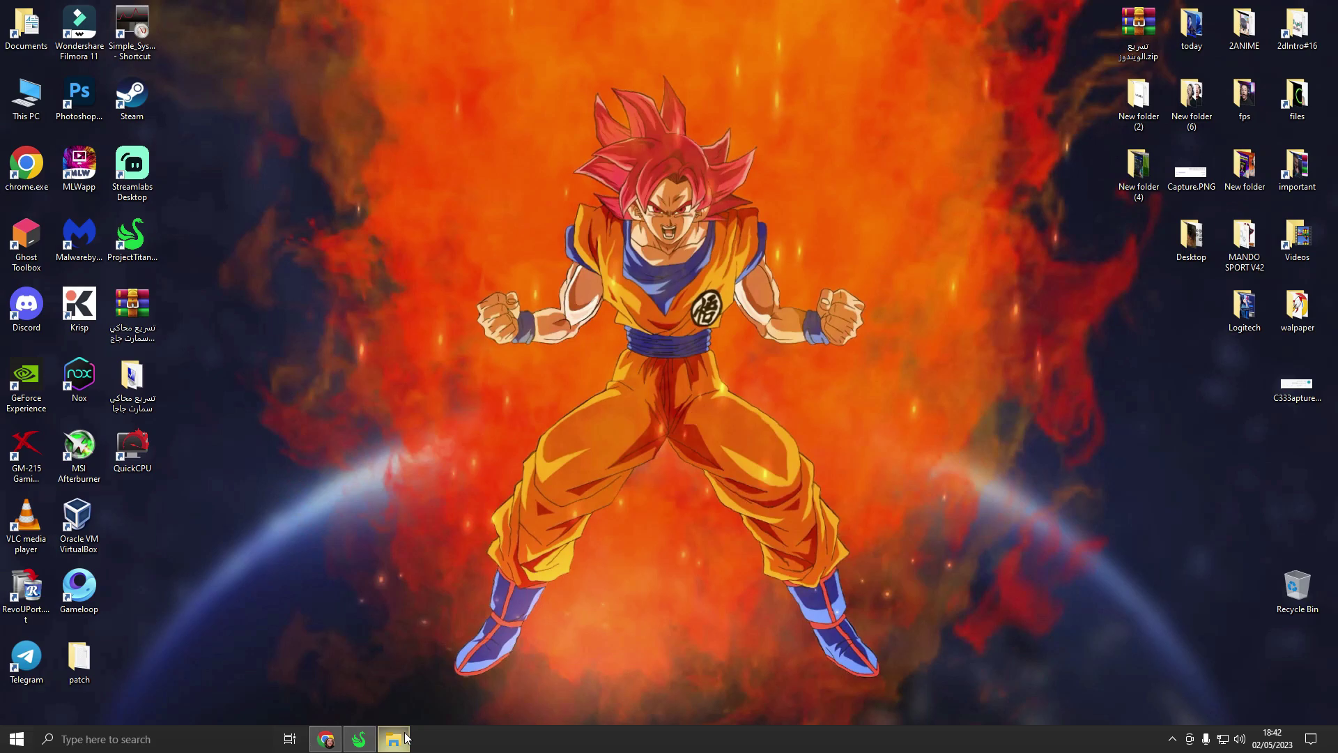
- Return to the برامج مهمة folder in File Explorer and open its Processlasso subfolder
left_click(406, 737)
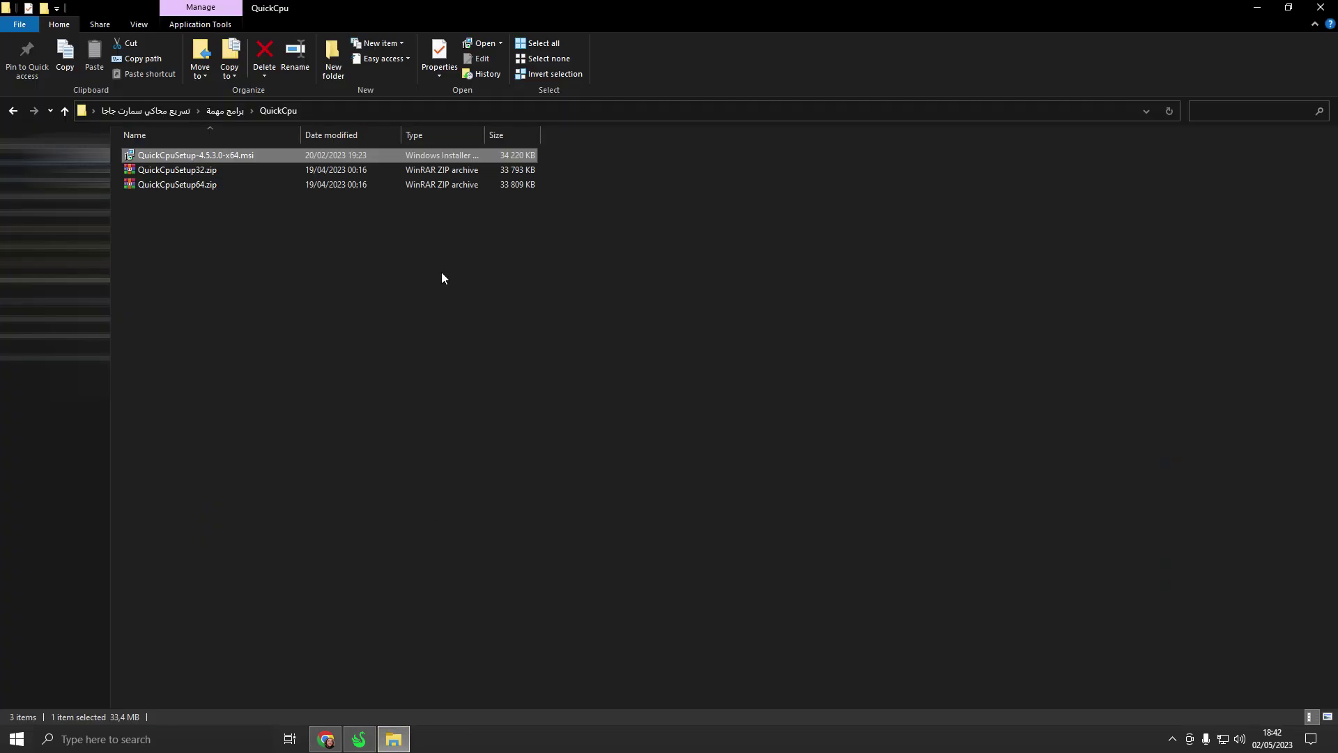
left_click(13, 110)
left_click(156, 167)
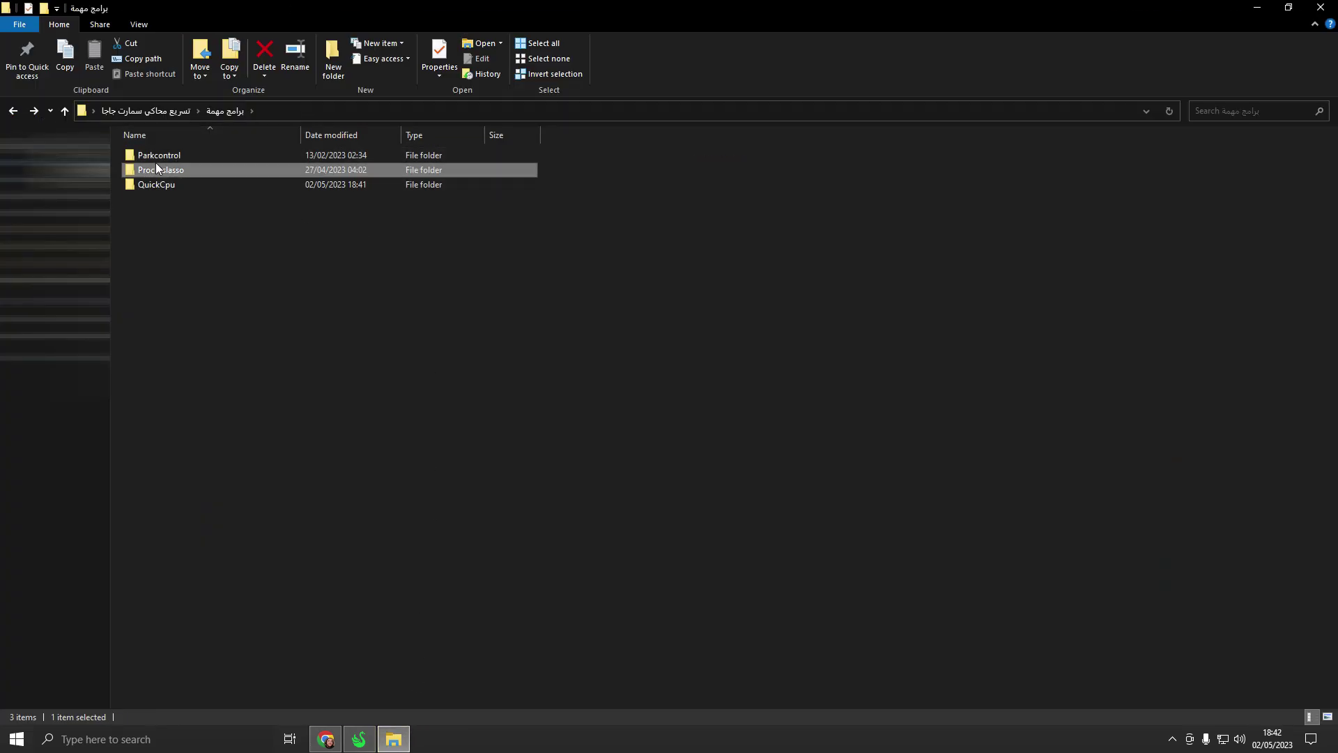
double_click(162, 168)
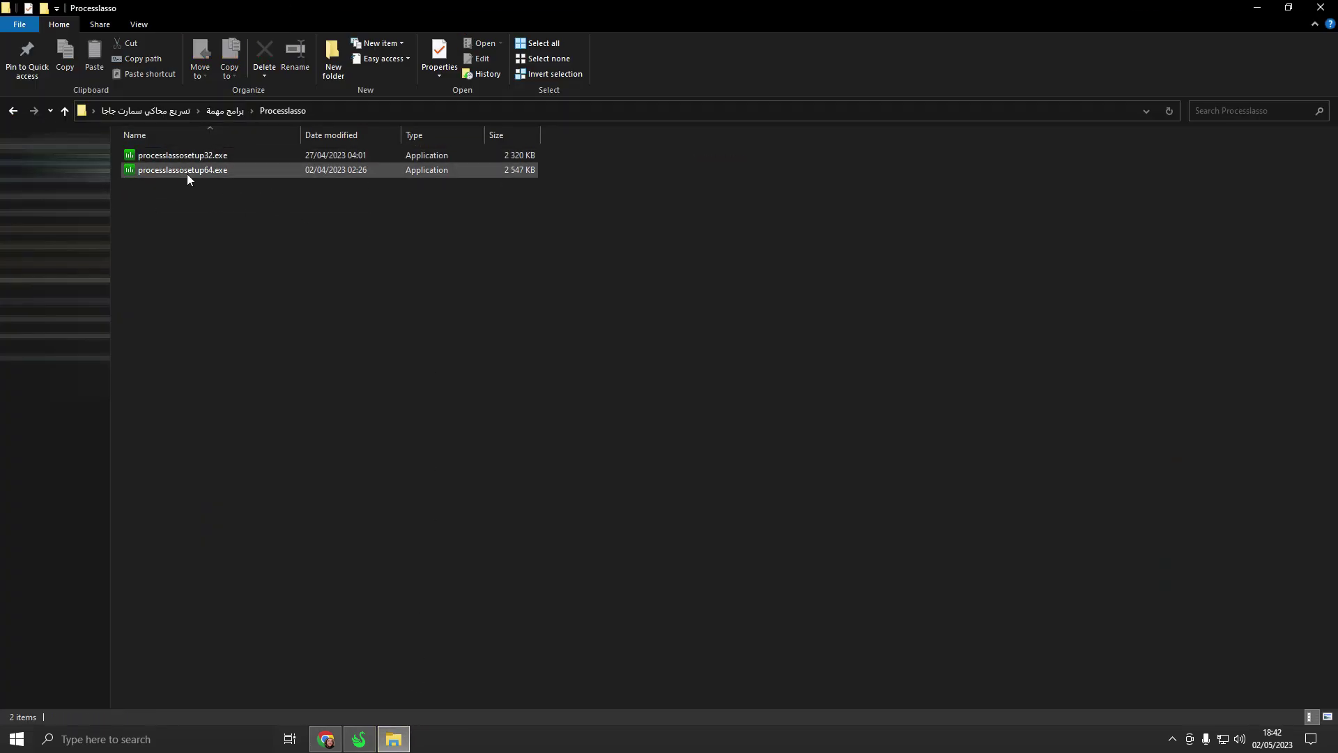
- Install Process Lasso with processlassosetup64.exe, using English and the default C:\Program Files\Process Lasso destination, then close the File Explorer window
double_click(213, 171)
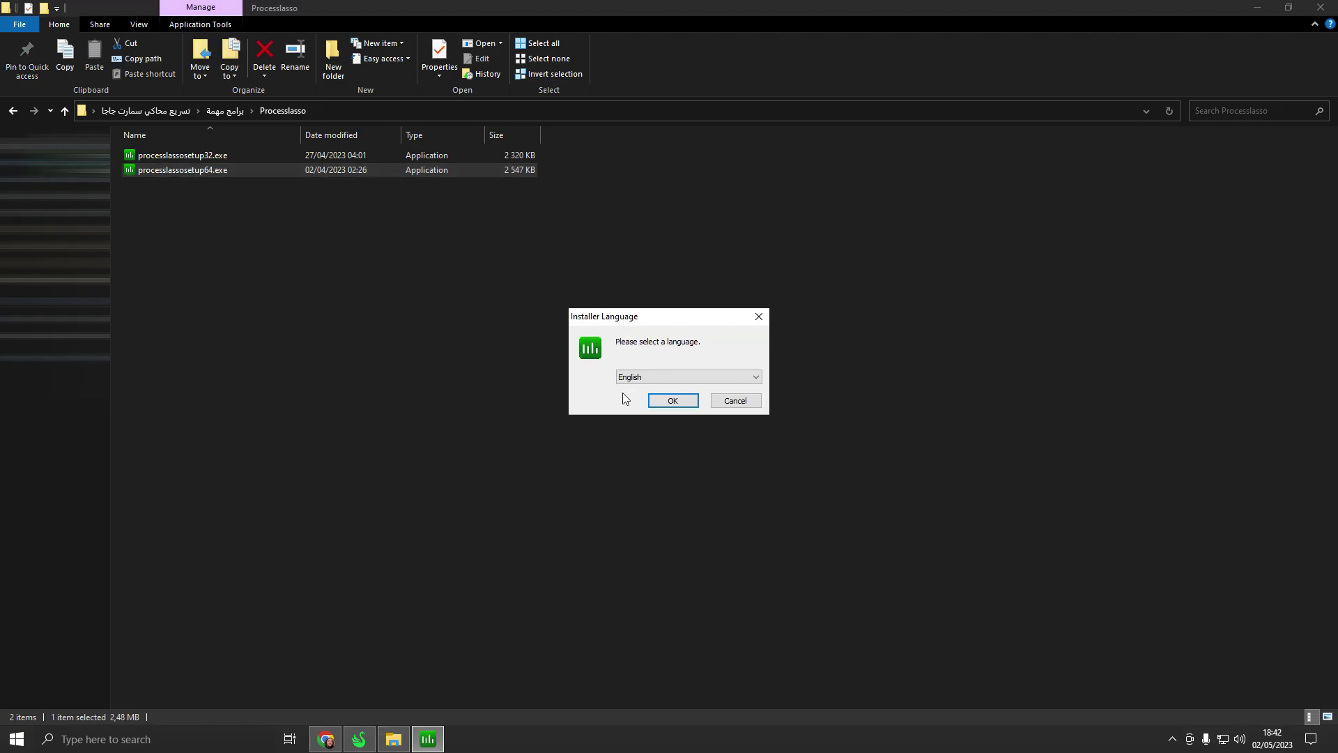
left_click(674, 402)
left_click(755, 483)
left_click(756, 482)
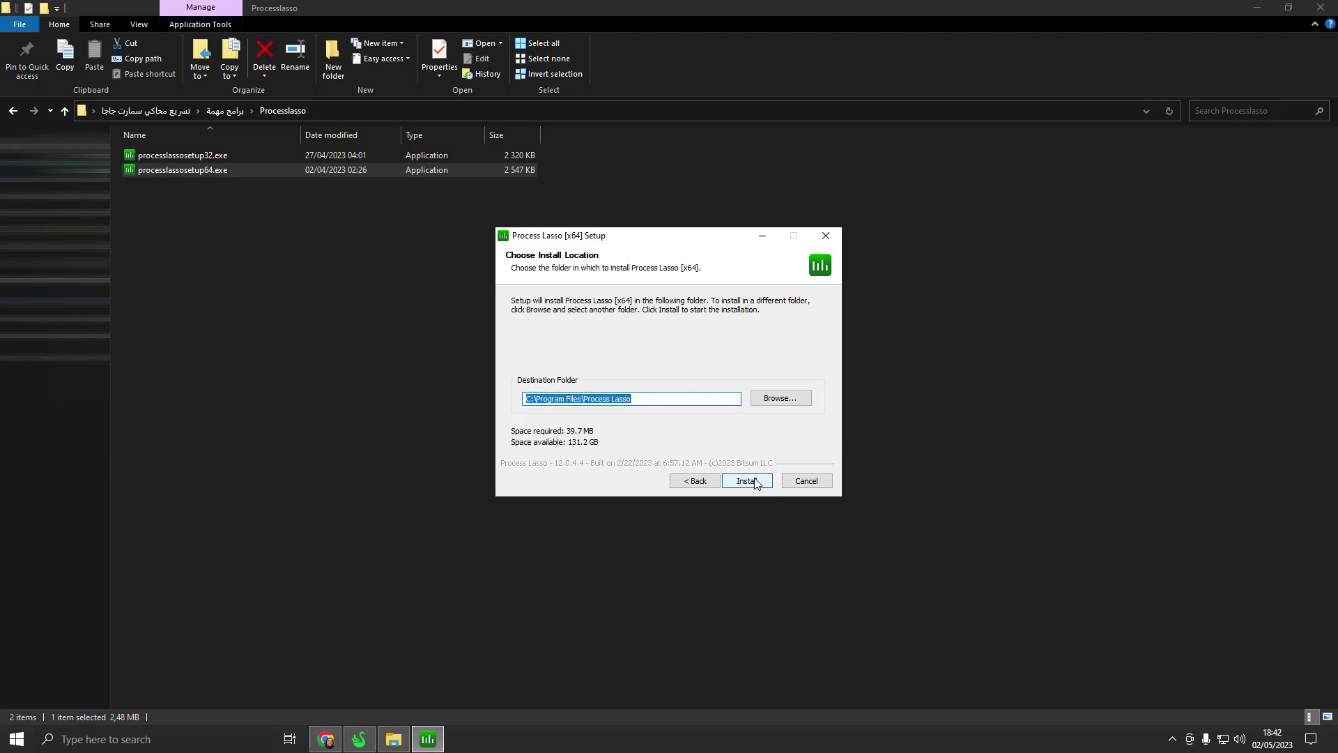
left_click(756, 483)
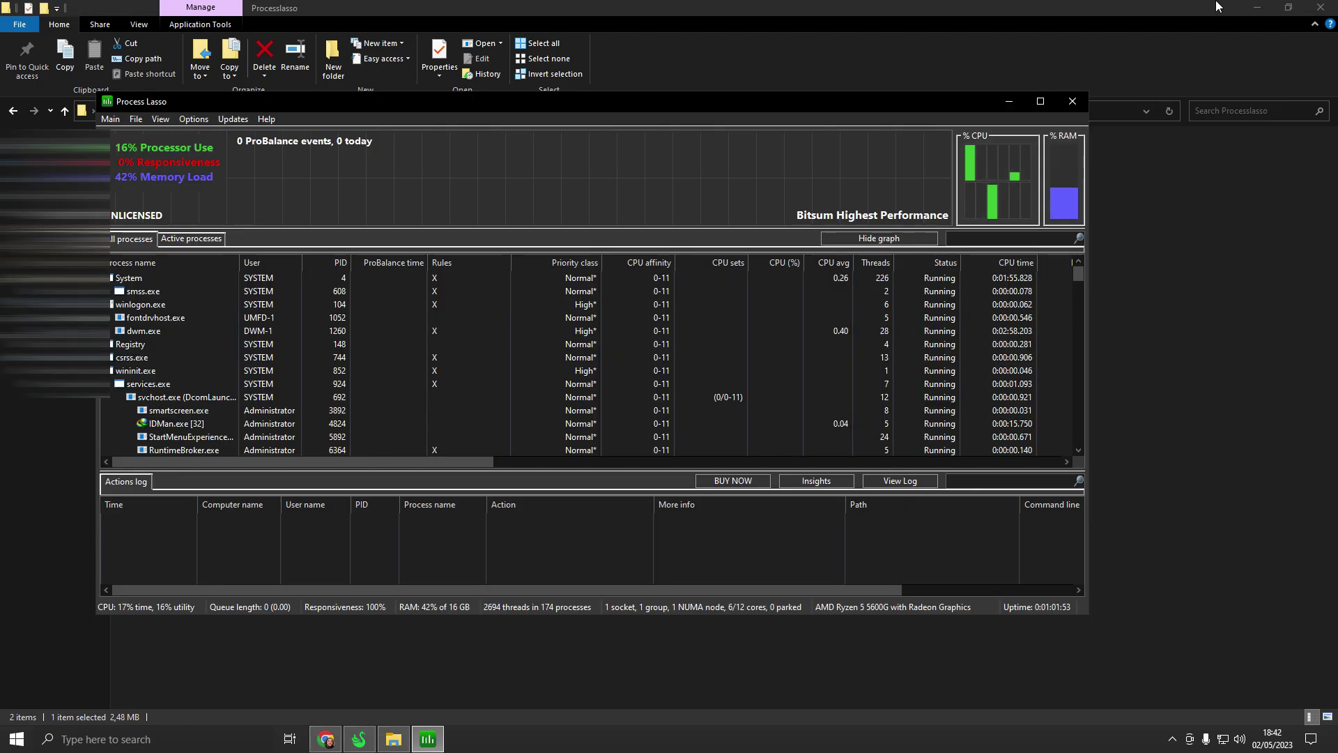
left_click(1321, 7)
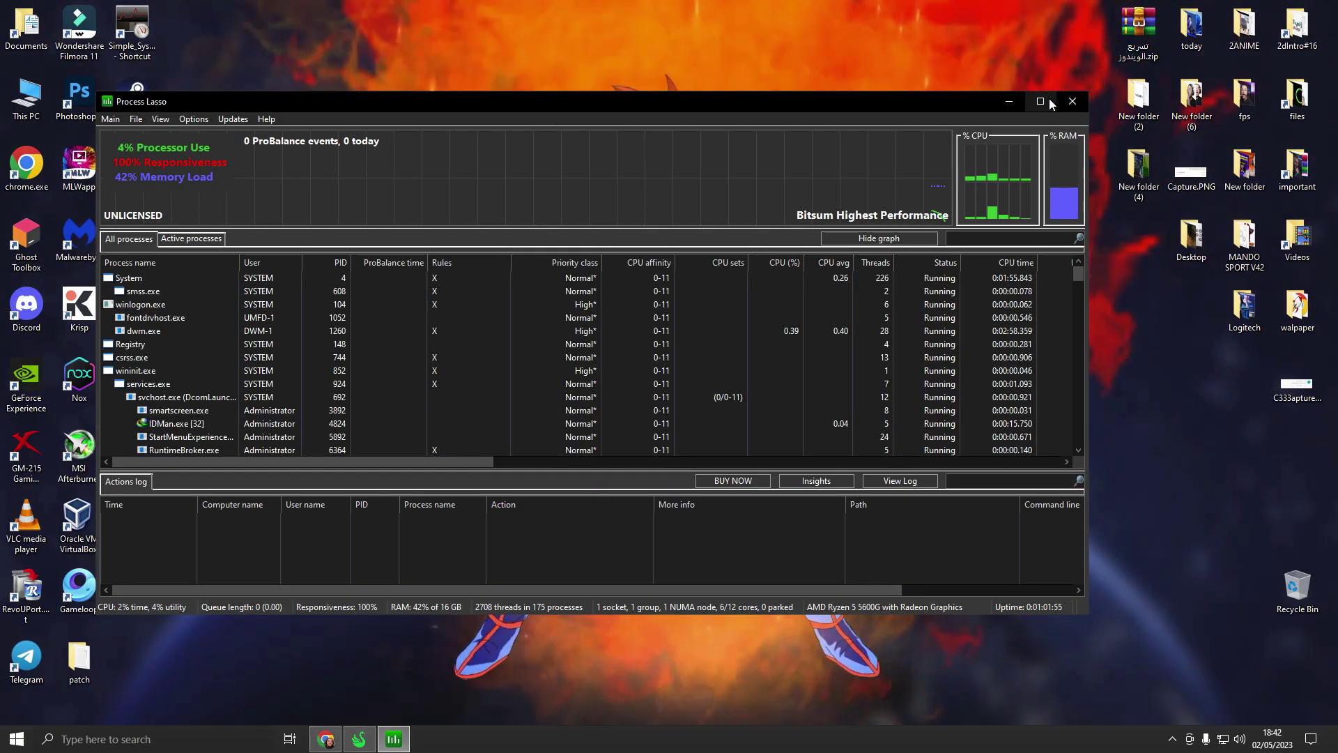
- Maximize Process Lasso, turn off ProBalance and enable Performance Mode
left_click(1040, 101)
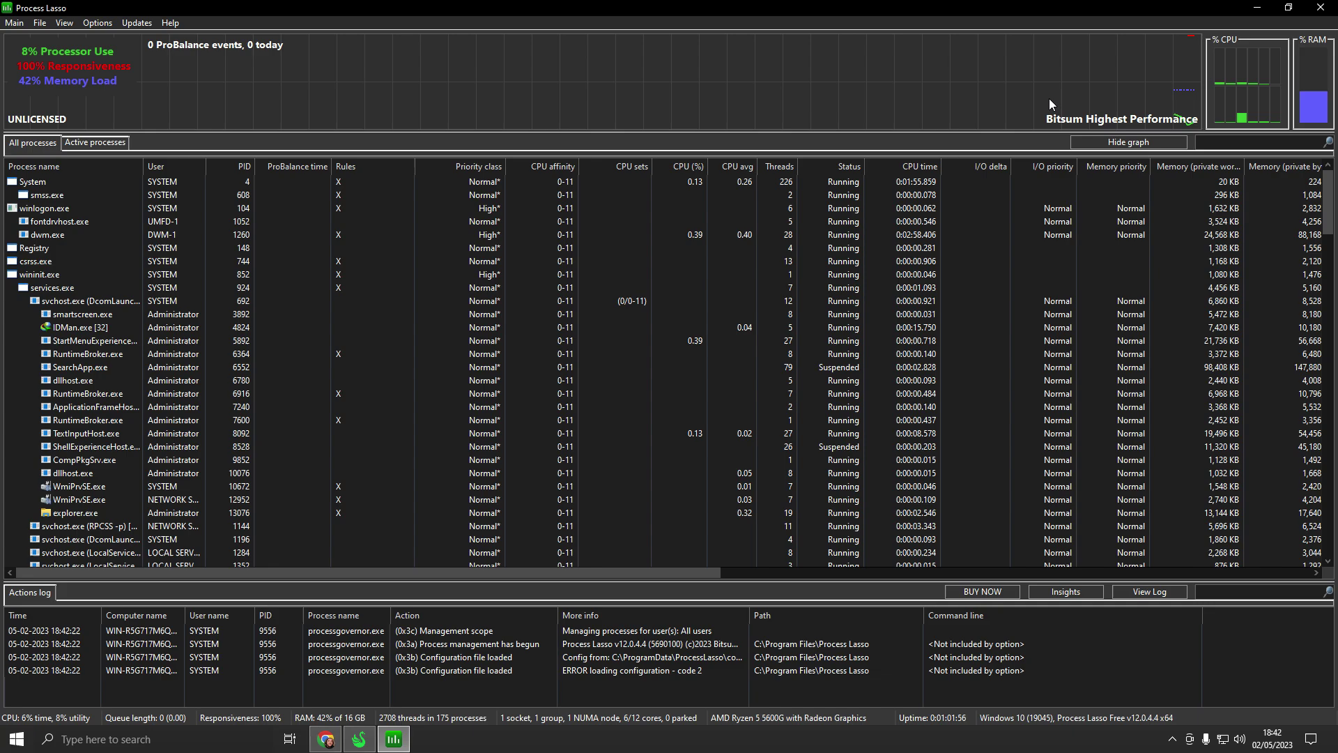
left_click(14, 23)
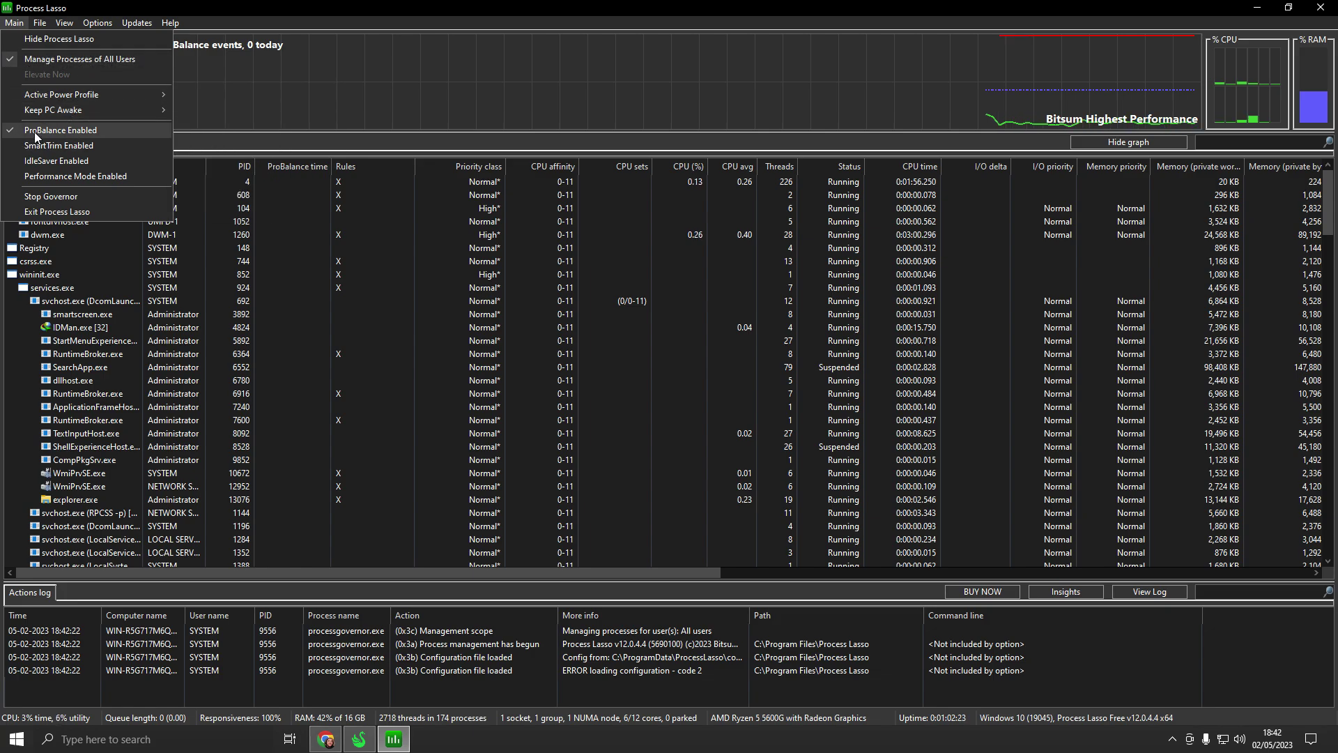
left_click(12, 131)
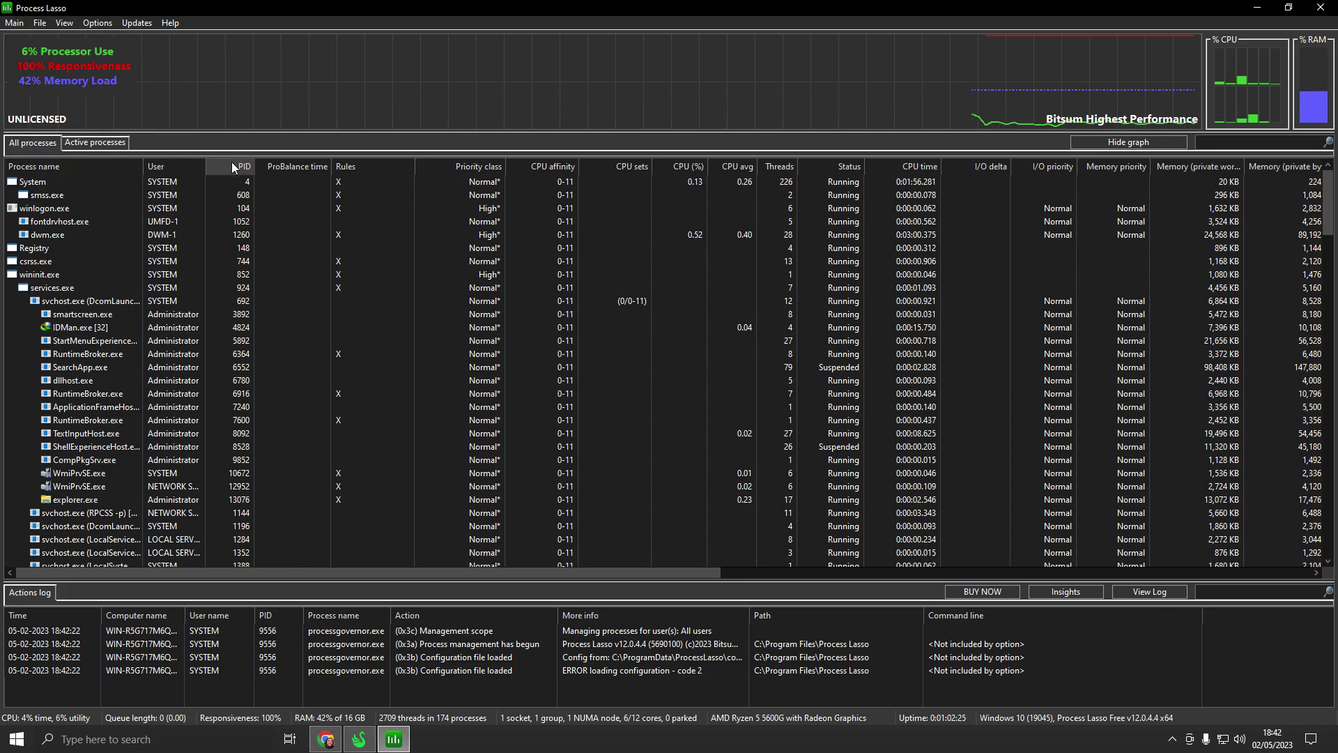
left_click(14, 23)
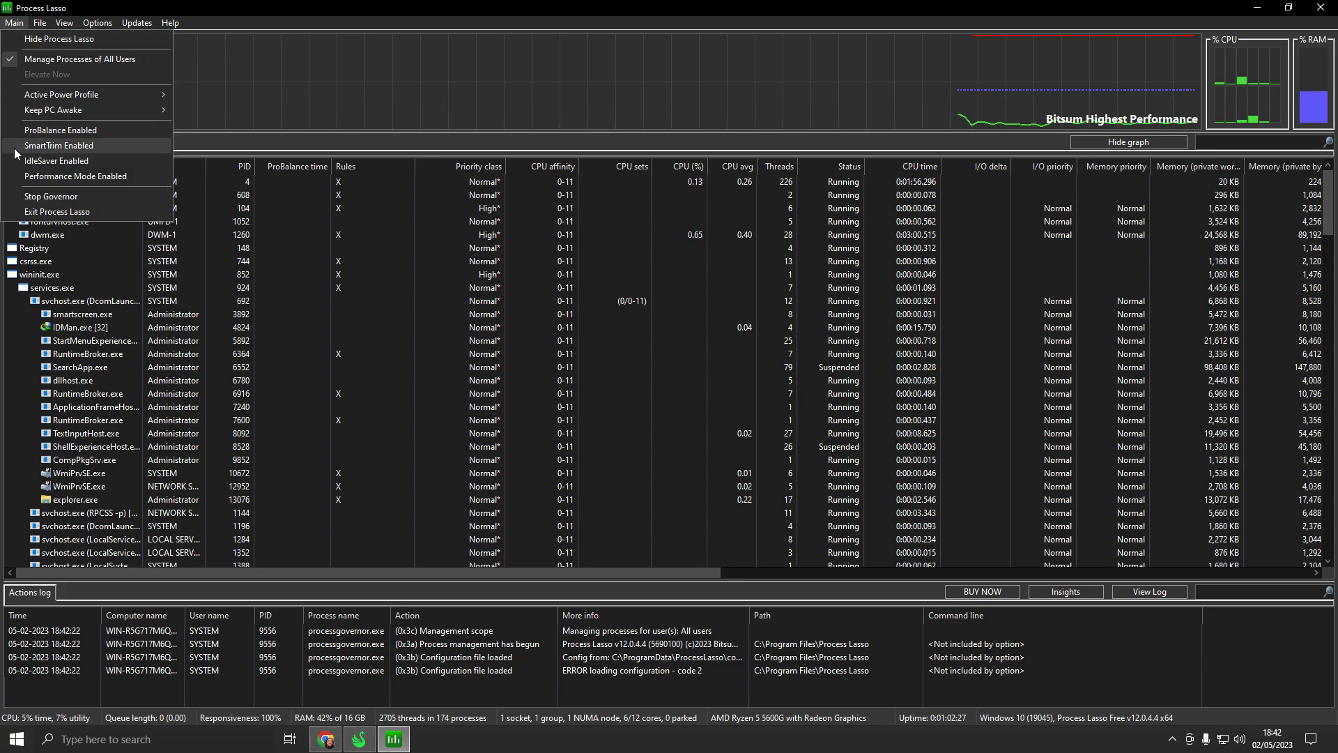
left_click(112, 178)
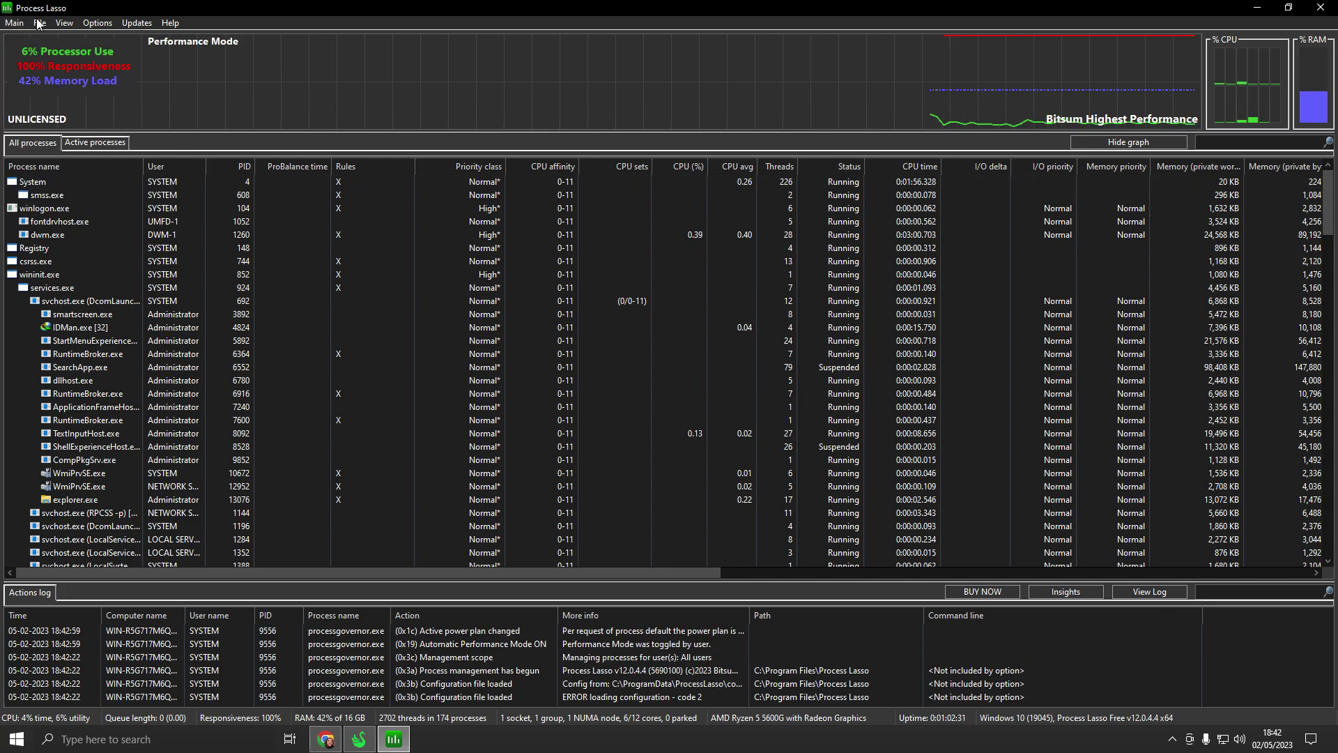
- Set the active power profile in Process Lasso to Bitsum Highest Performance
left_click(15, 23)
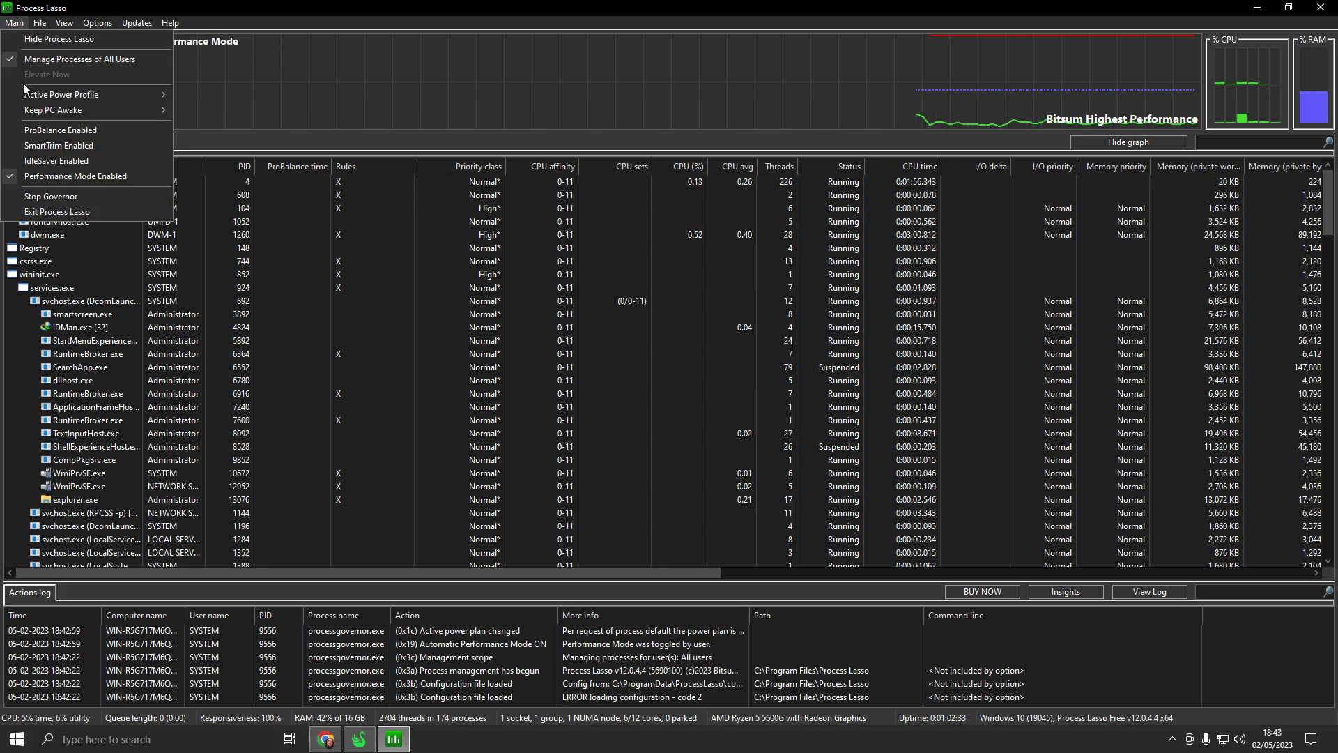
mouse_move(30, 94)
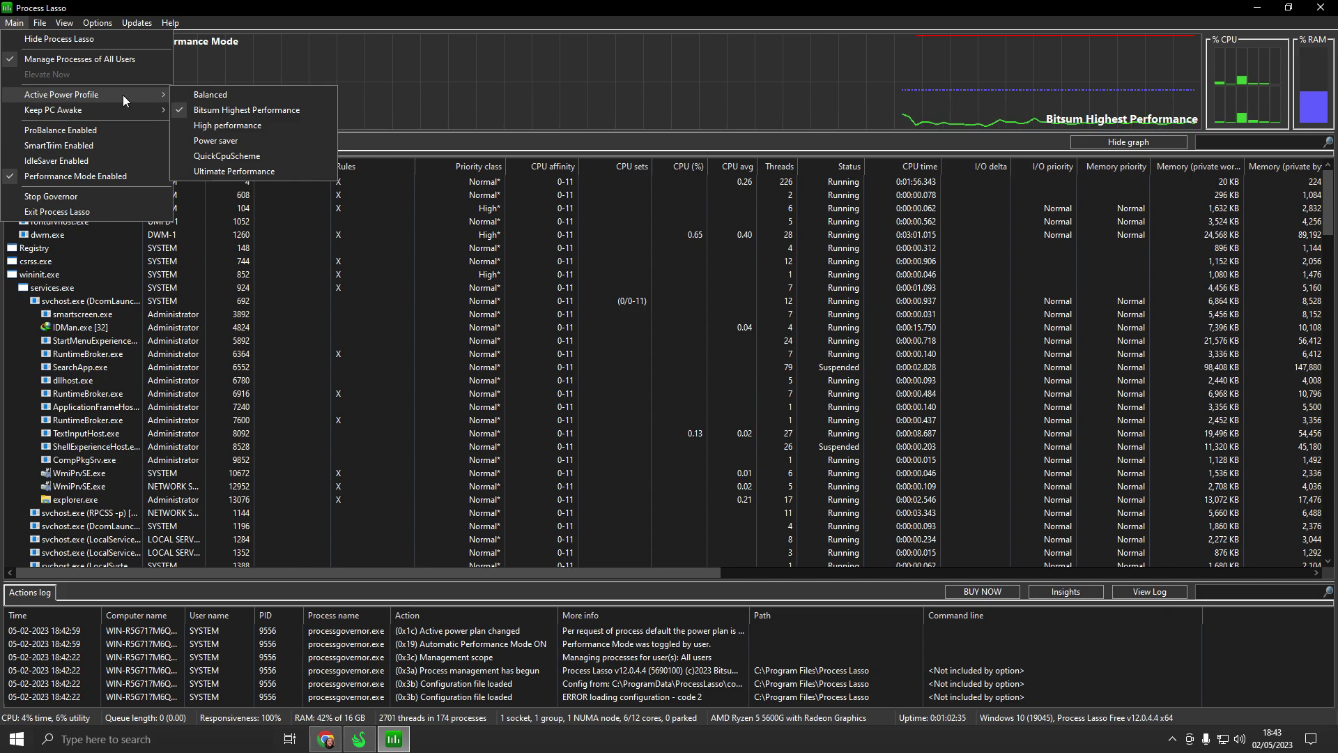
left_click(225, 111)
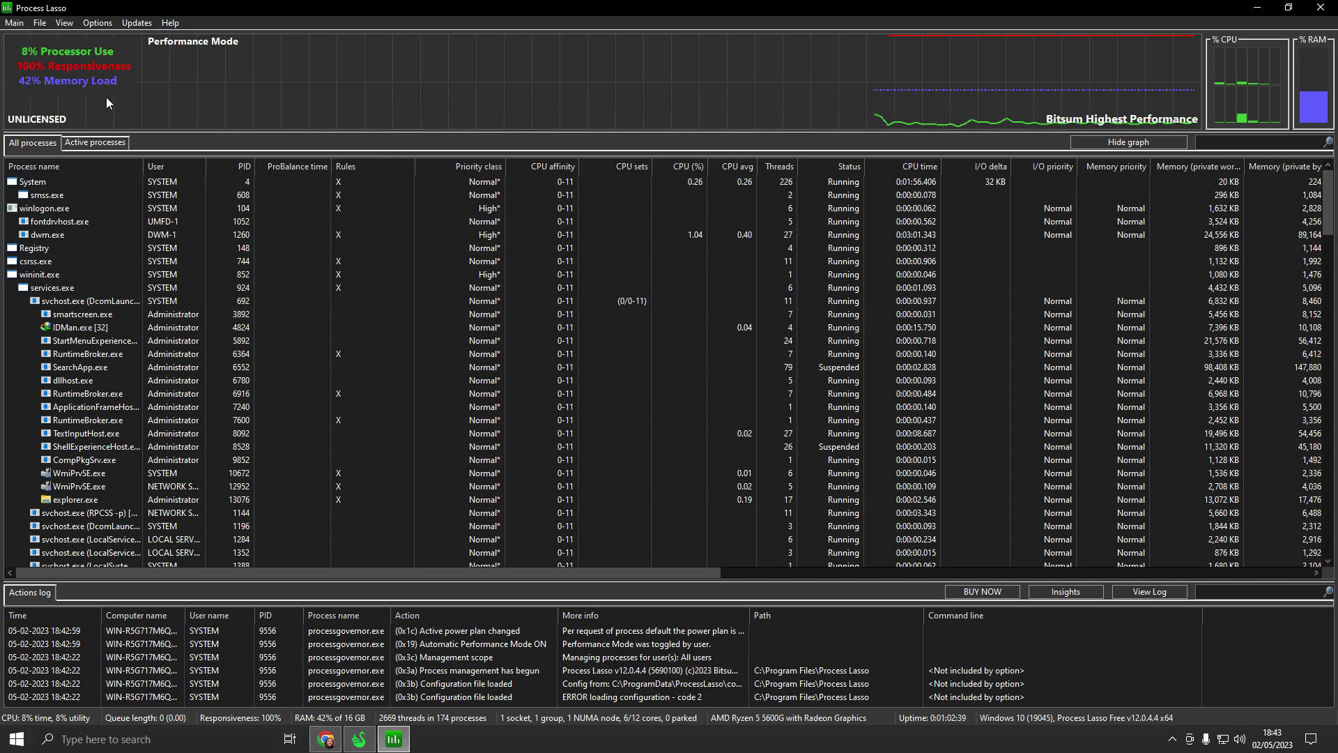
left_click(13, 23)
mouse_move(68, 96)
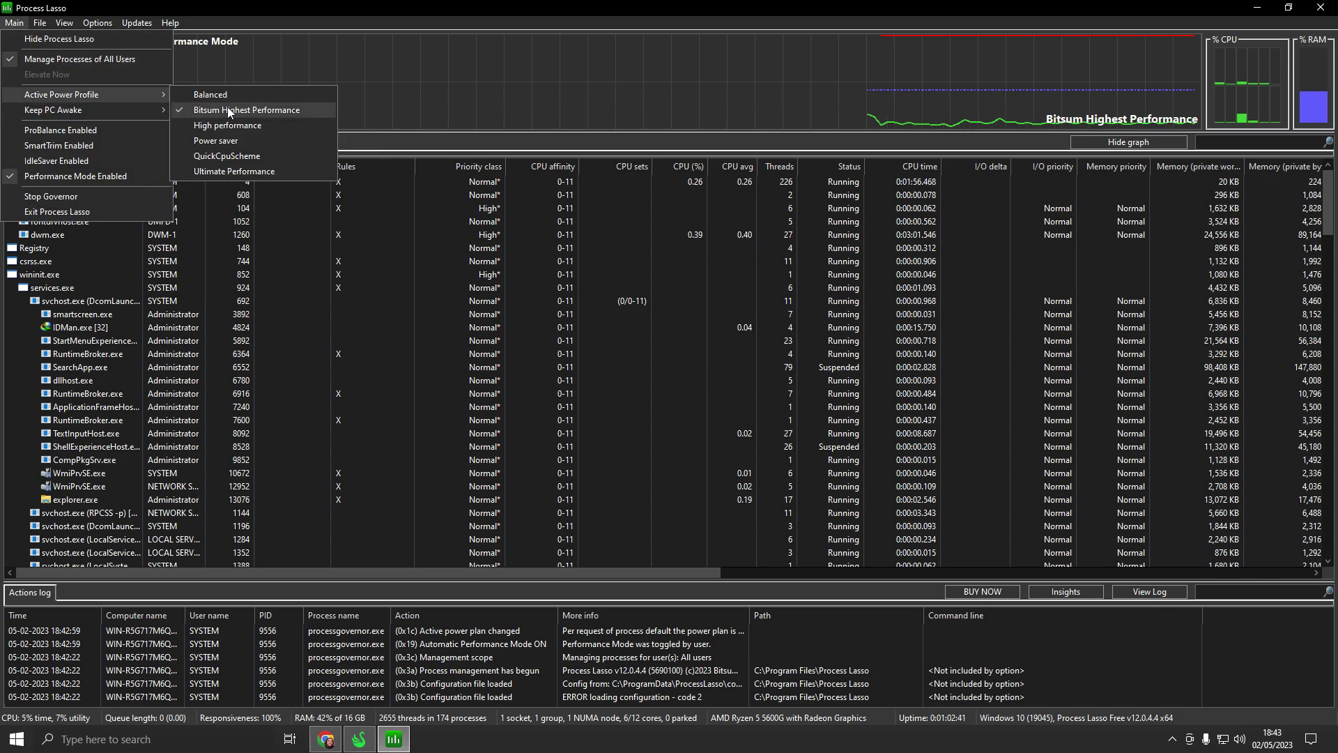
left_click(241, 80)
- Close the SmartGaGa emulator, show the desktop and return to Process Lasso
key("super+d")
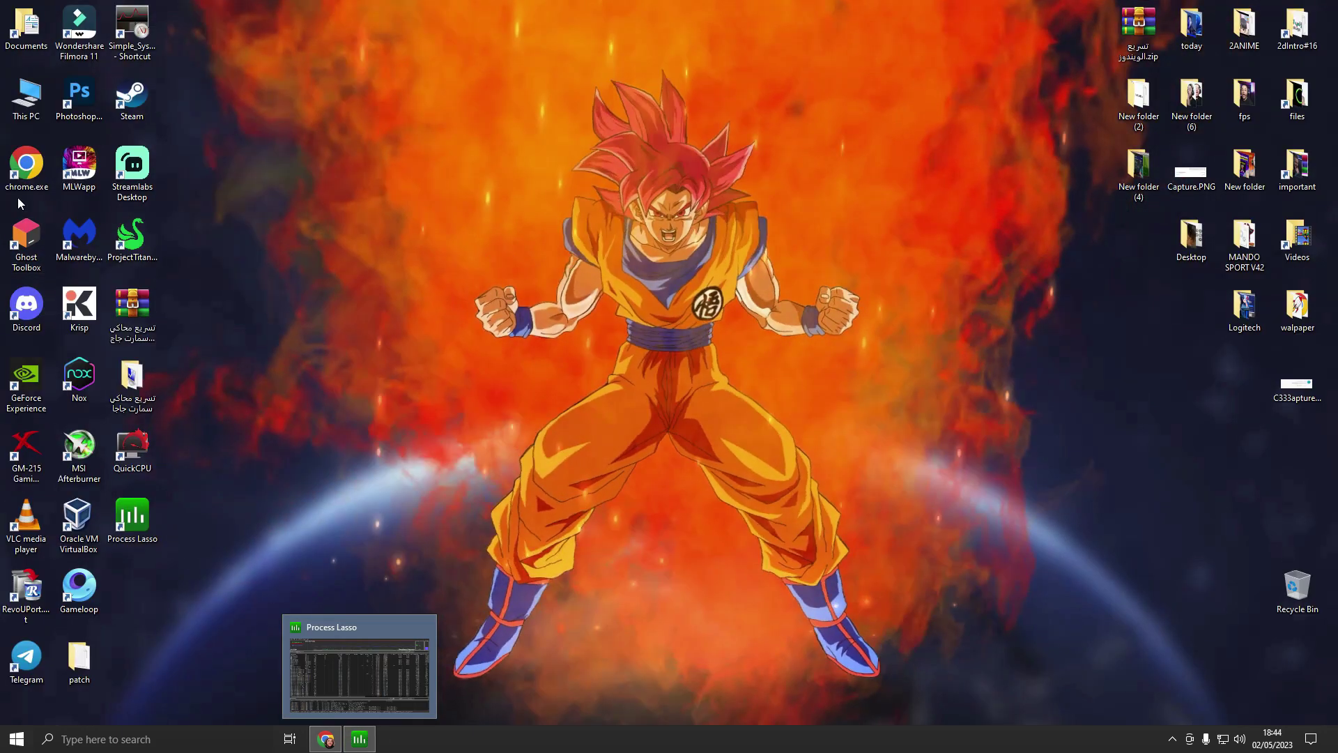
left_click(154, 248)
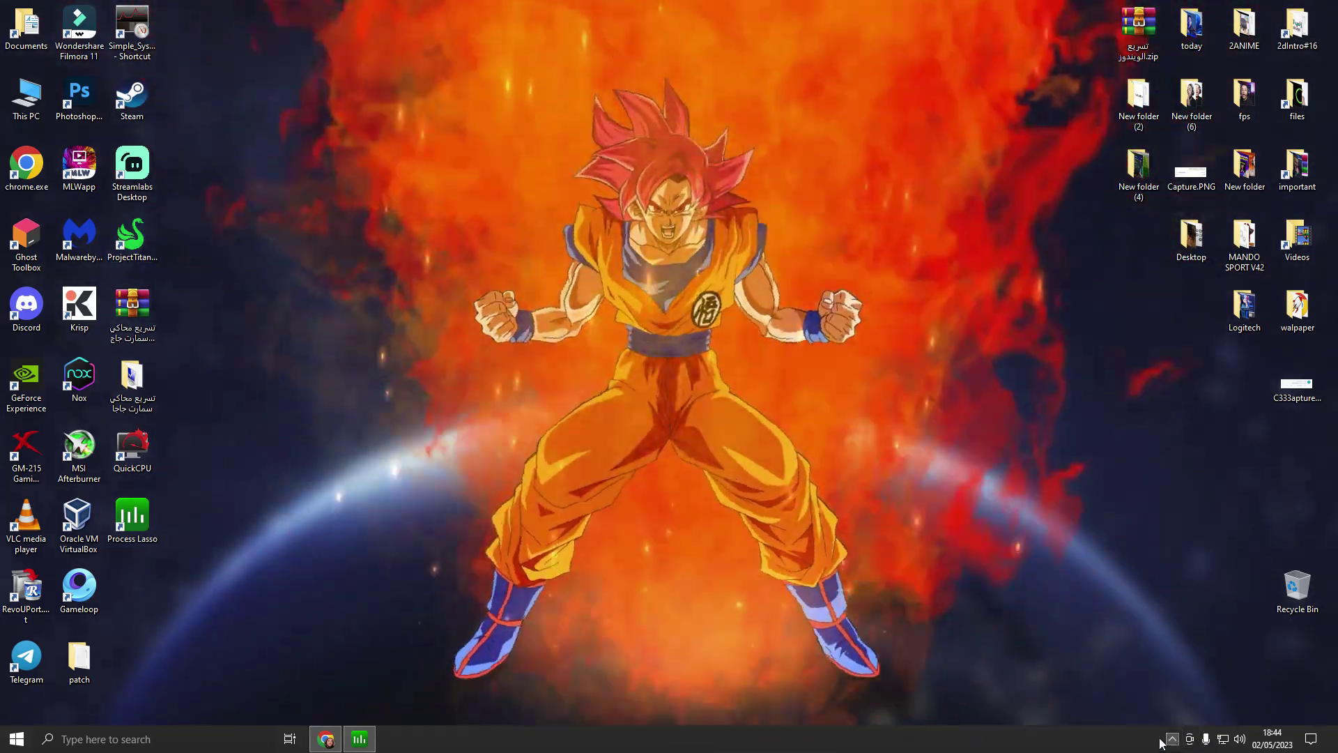
left_click(397, 697)
left_click(359, 738)
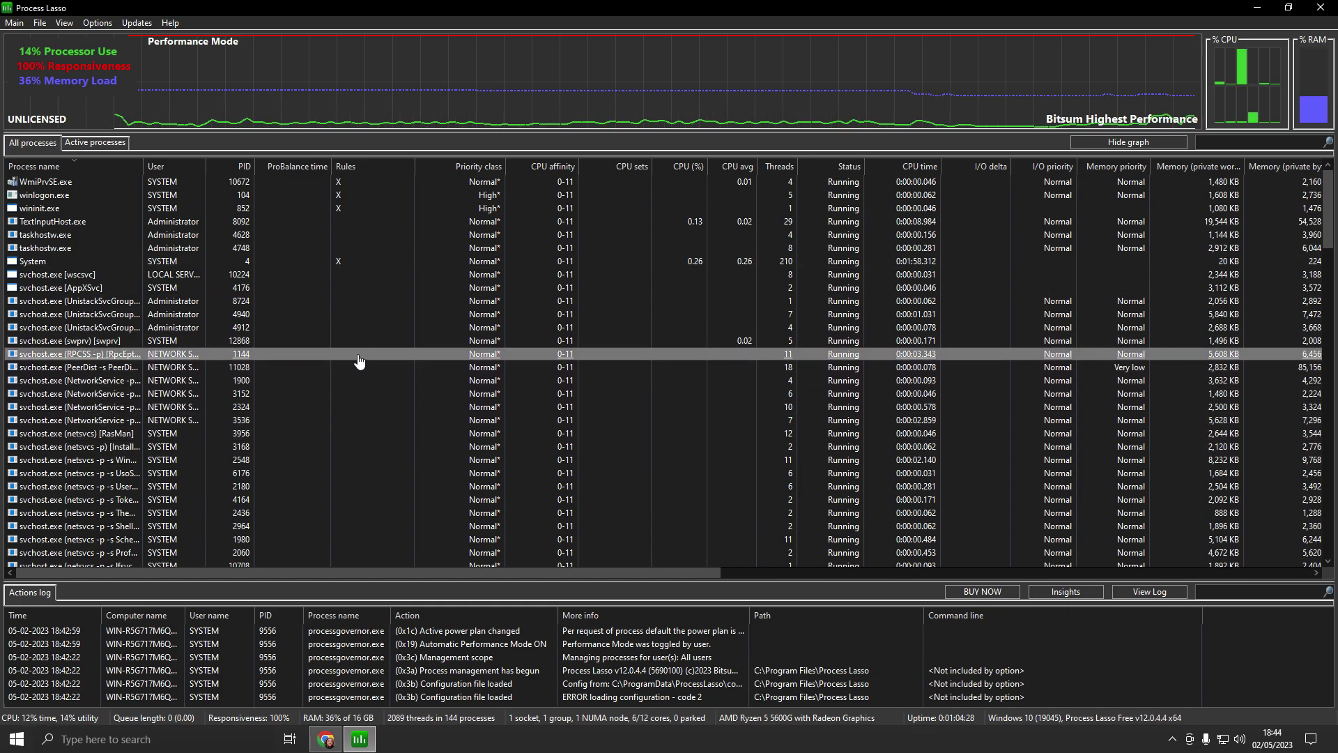
- Select every process in the all-processes list except explorer.exe
key("ctrl+a")
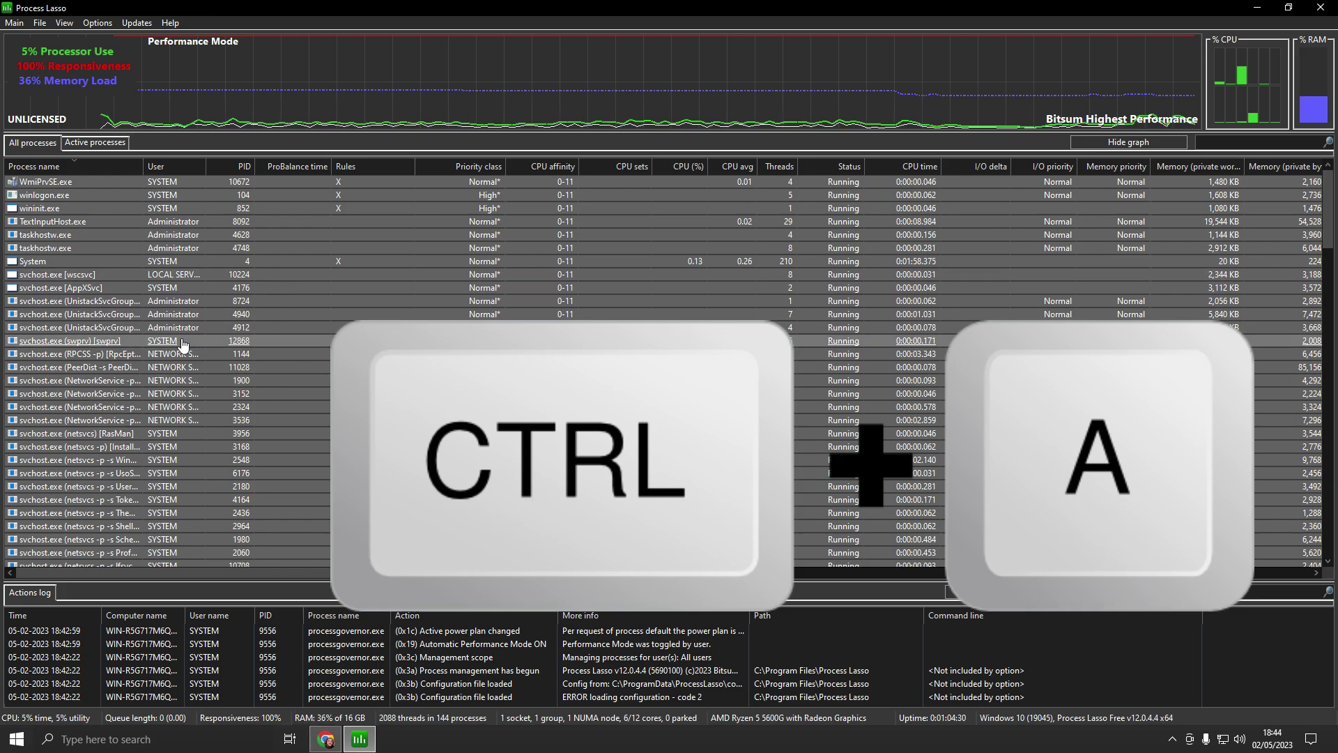
scroll(265, 419, "down", 20)
scroll(247, 457, "up", 20)
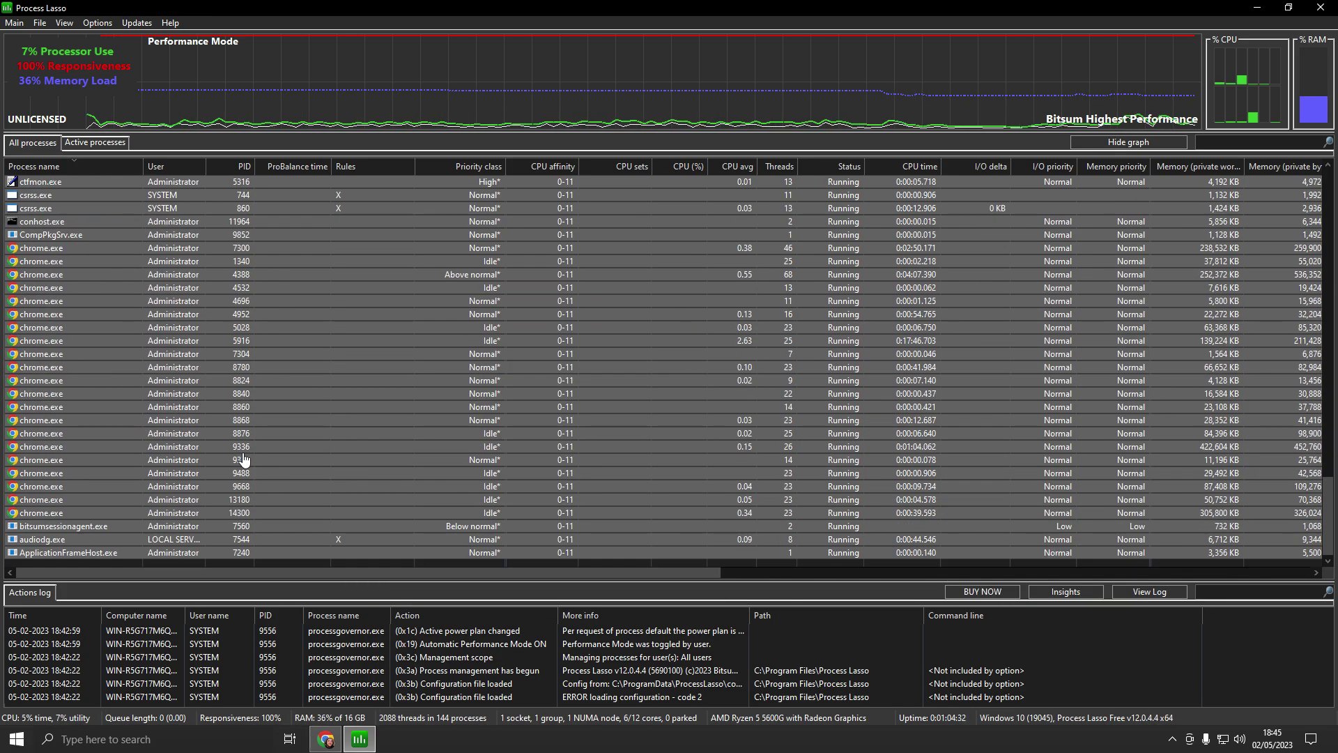
scroll(251, 454, "up", 2)
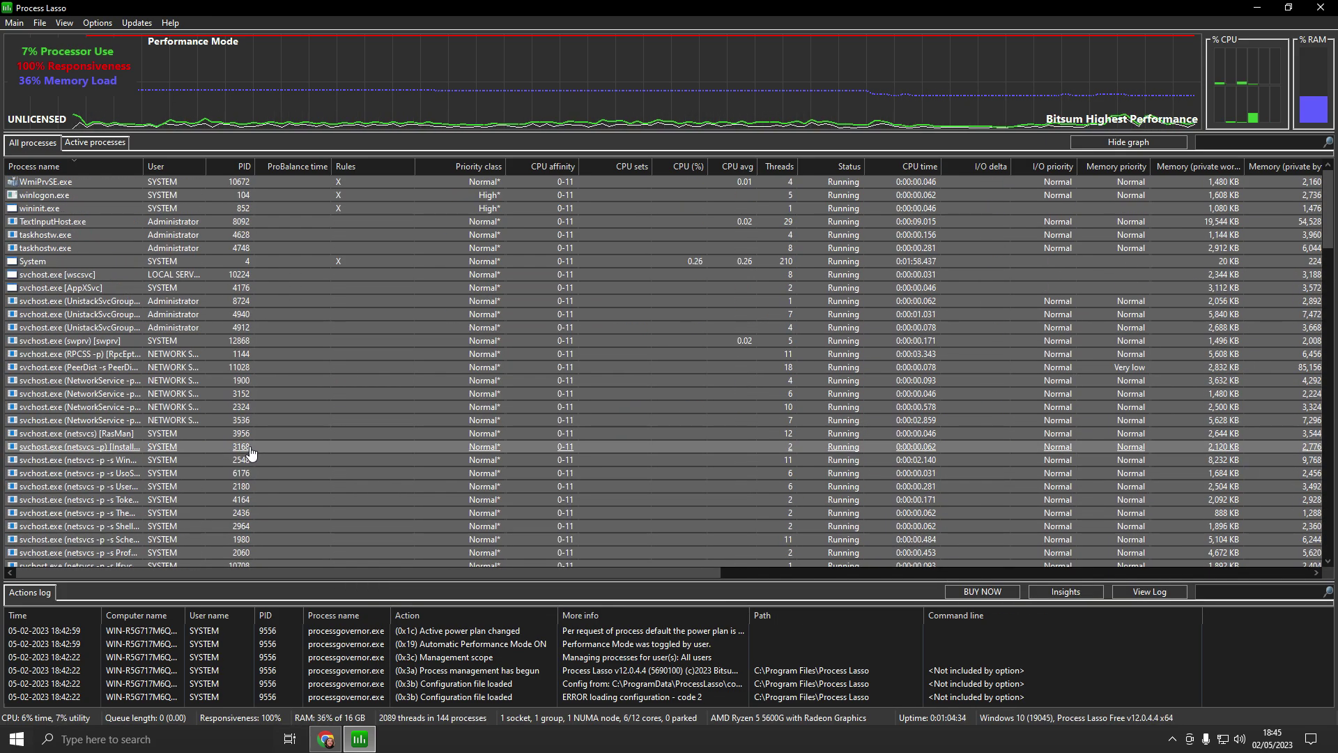
scroll(247, 397, "down", 20)
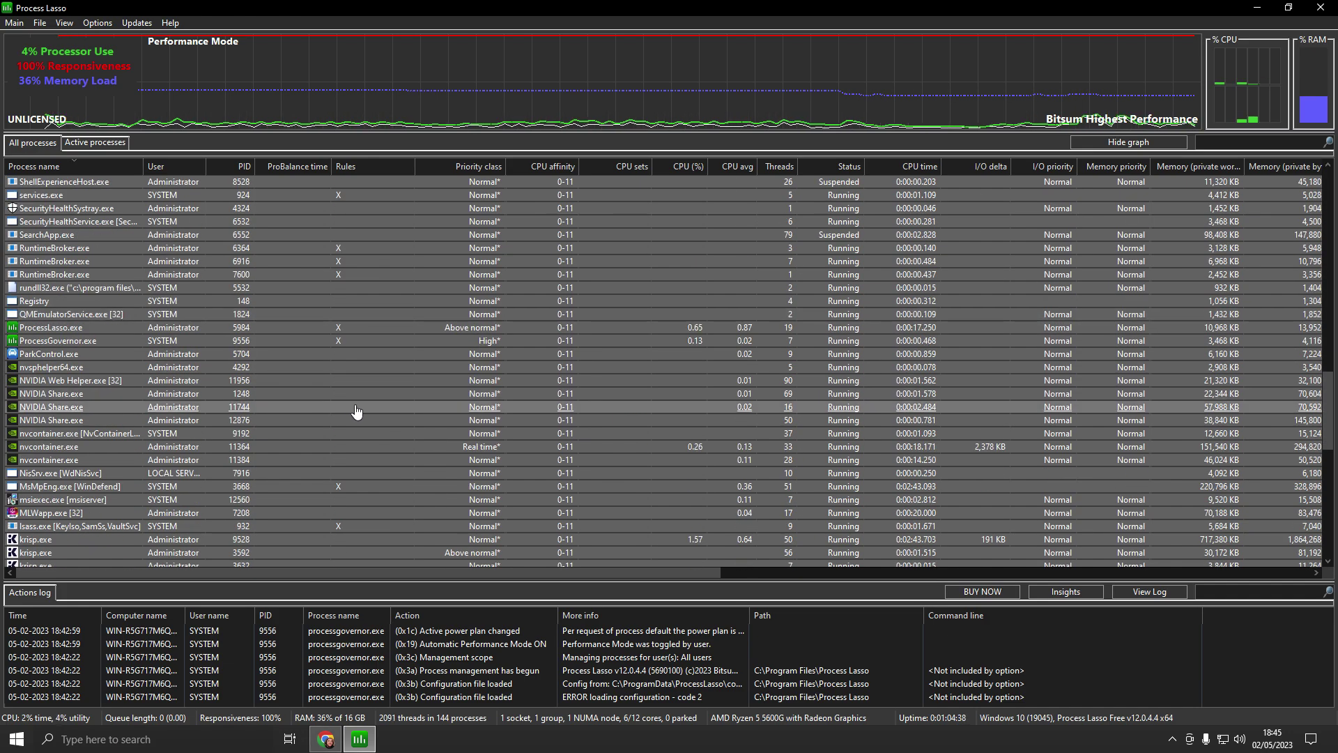
scroll(355, 411, "down", 6)
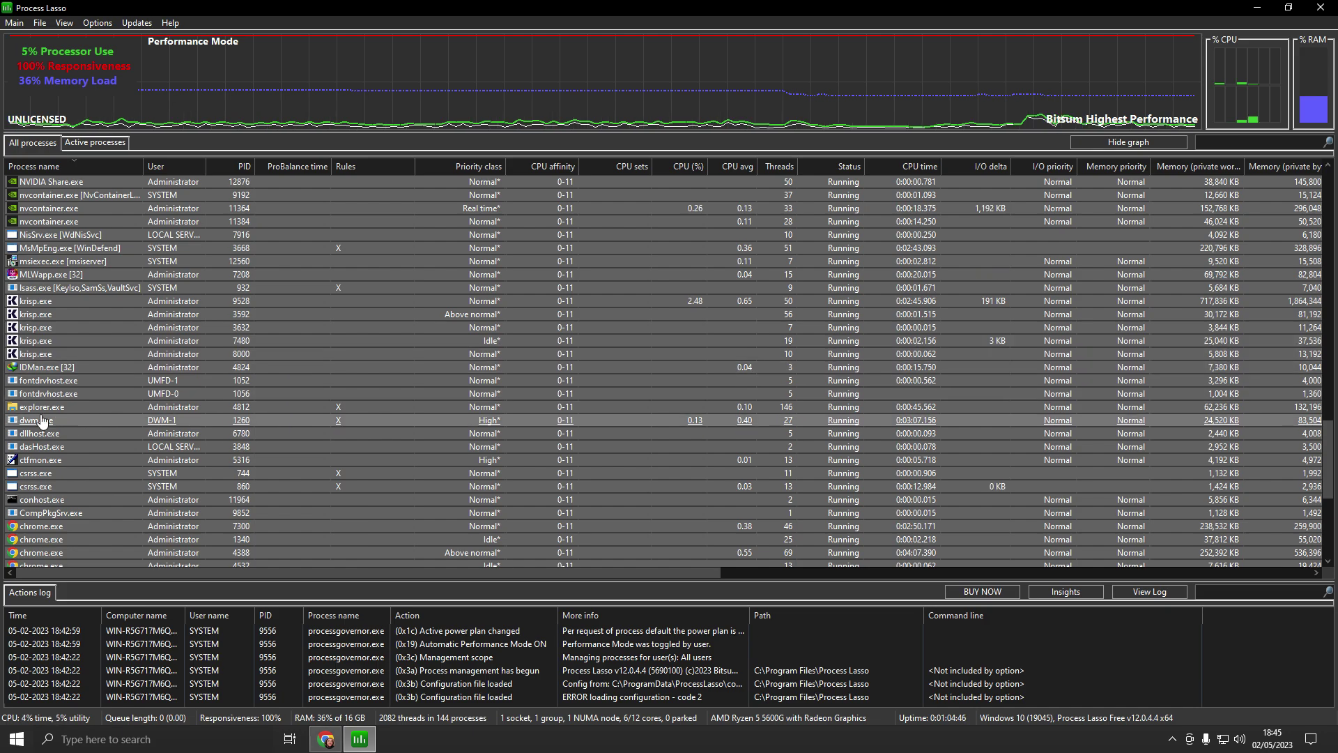
mouse_move(54, 415)
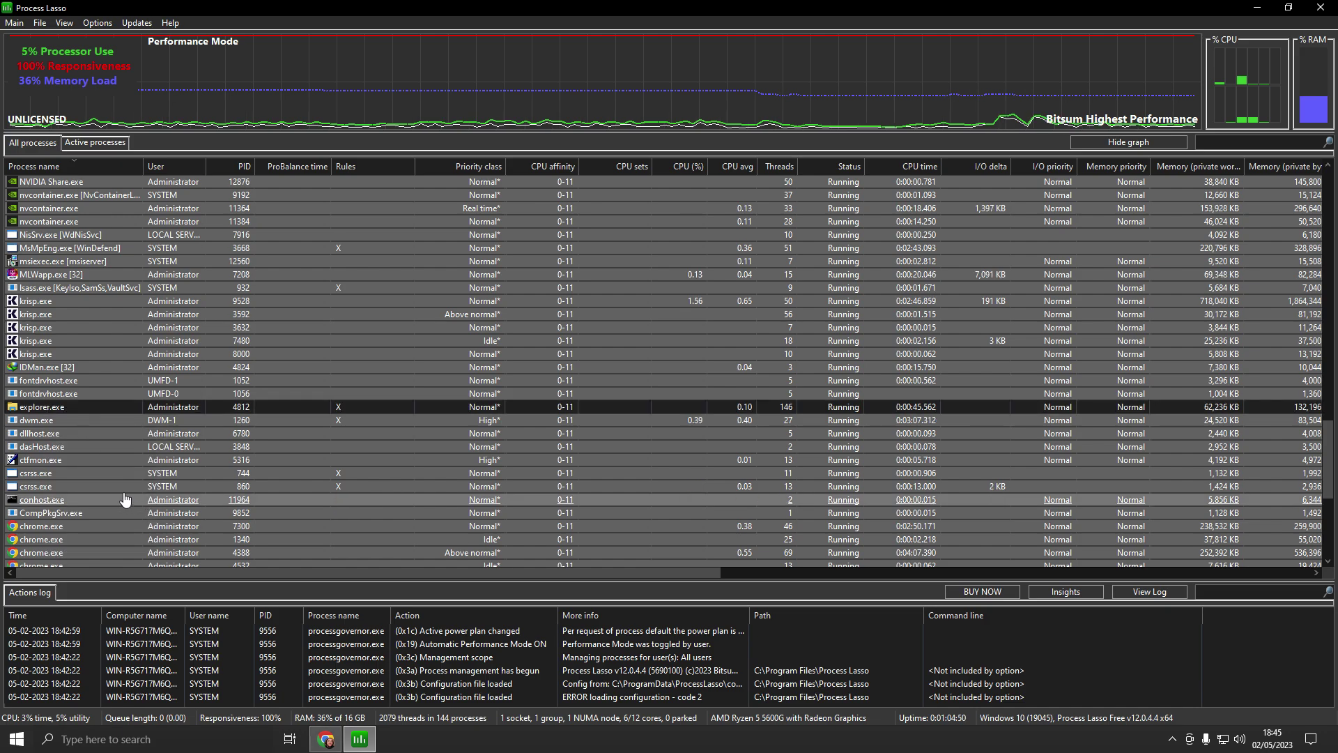
scroll(185, 481, "up", 15)
scroll(124, 287, "down", 15)
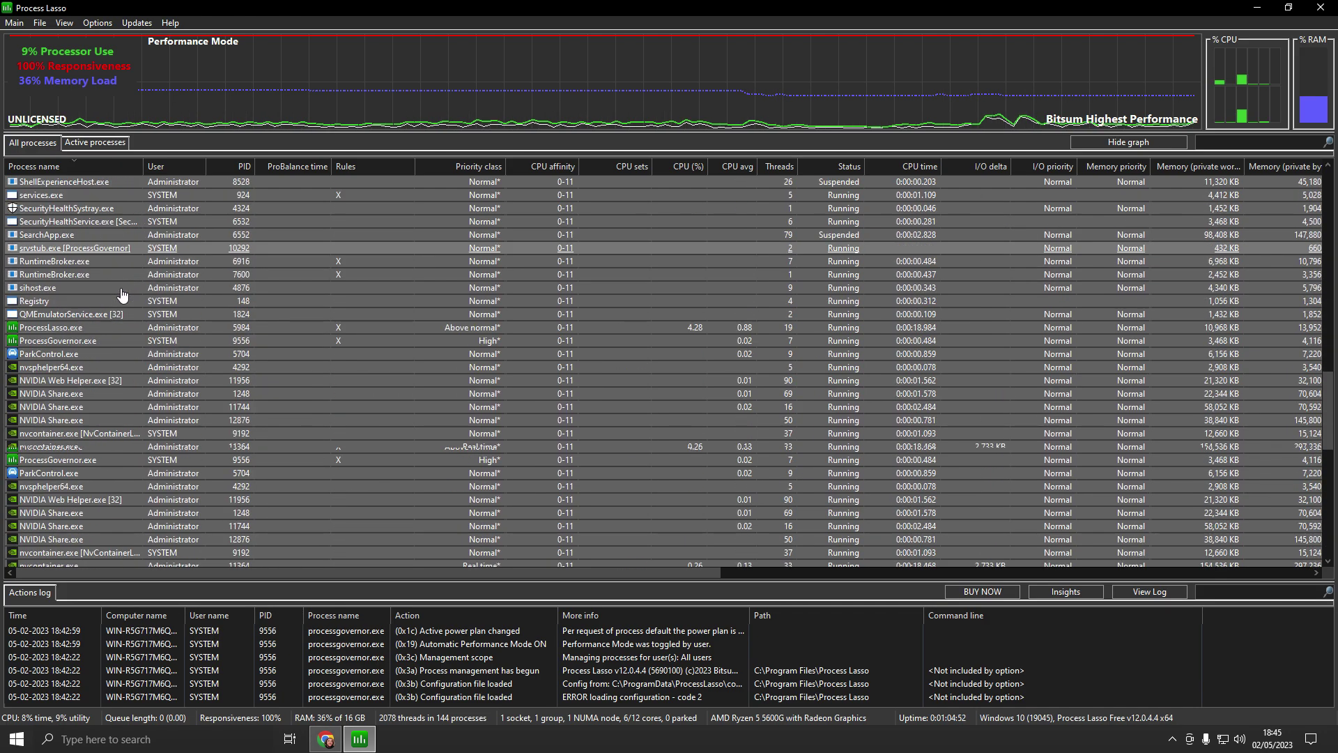
mouse_move(53, 368)
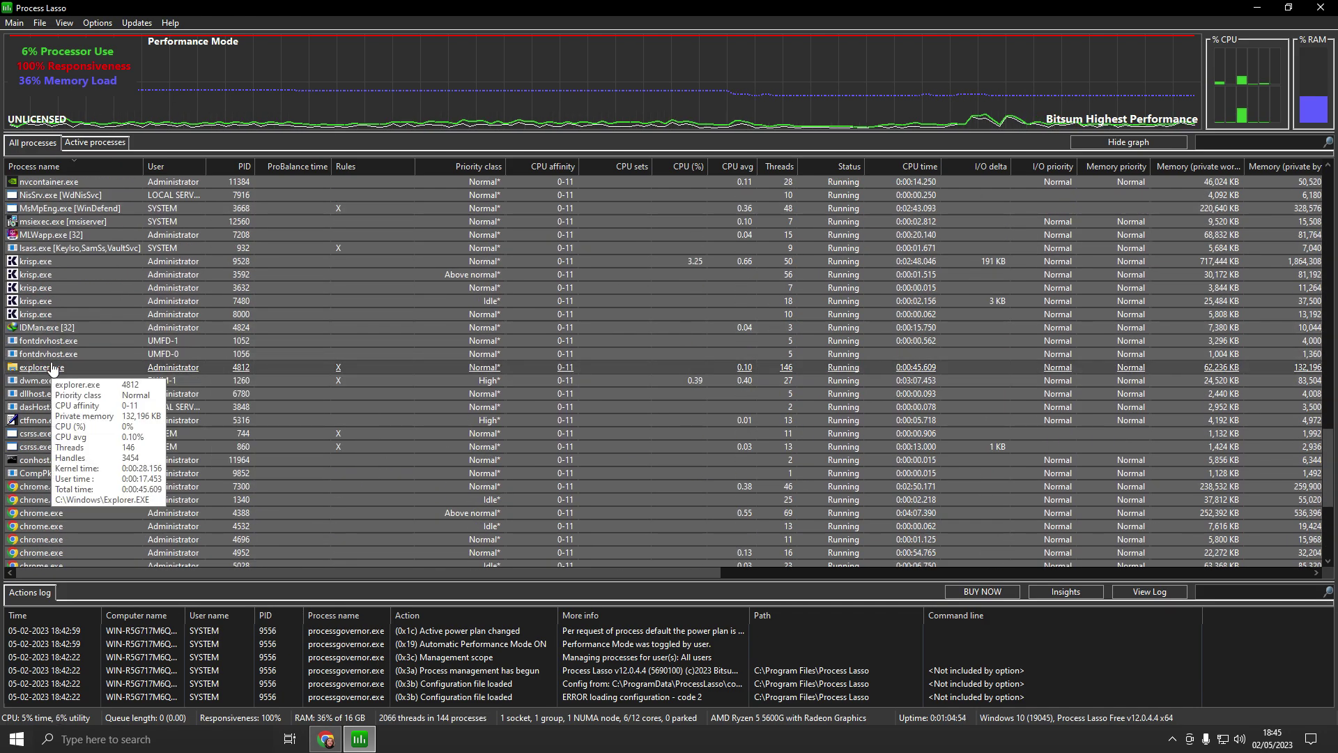
left_click(128, 369)
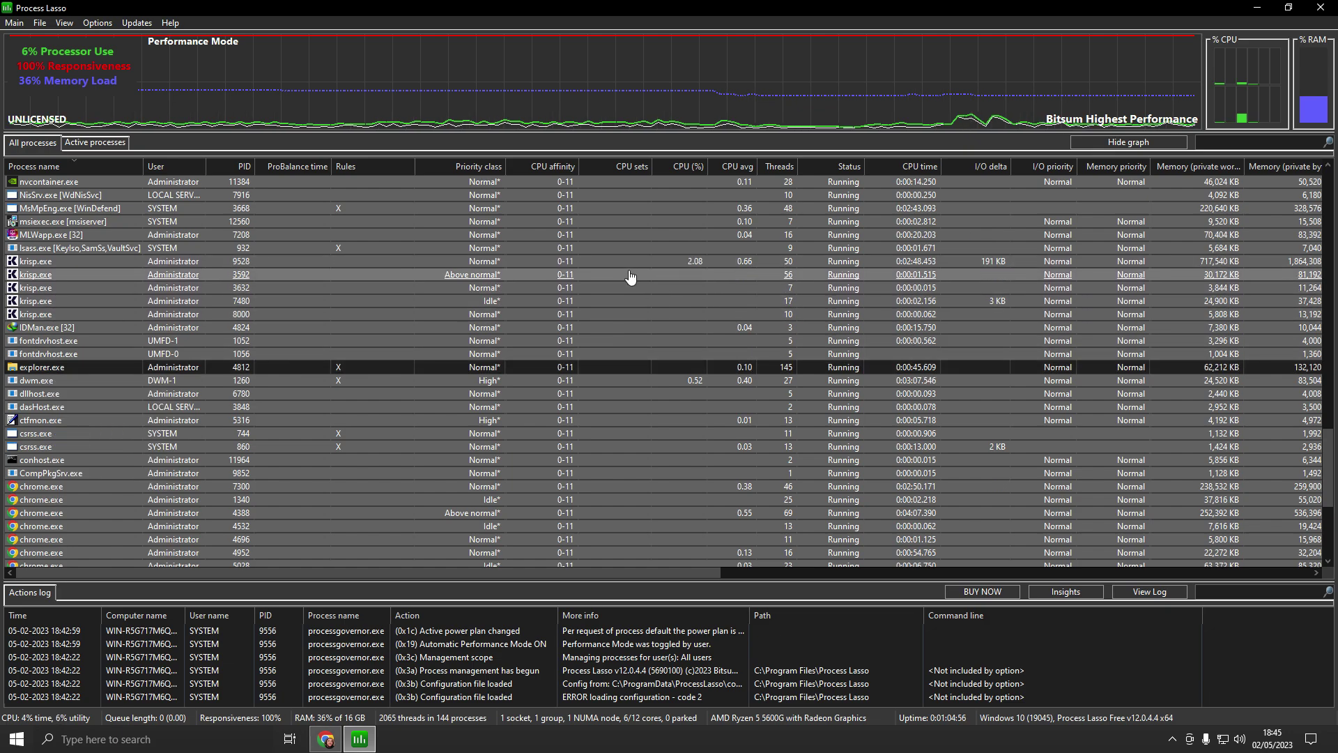
- Set the I/O priority of the selected processes to always Very Low and look through the list to check it
right_click(631, 267)
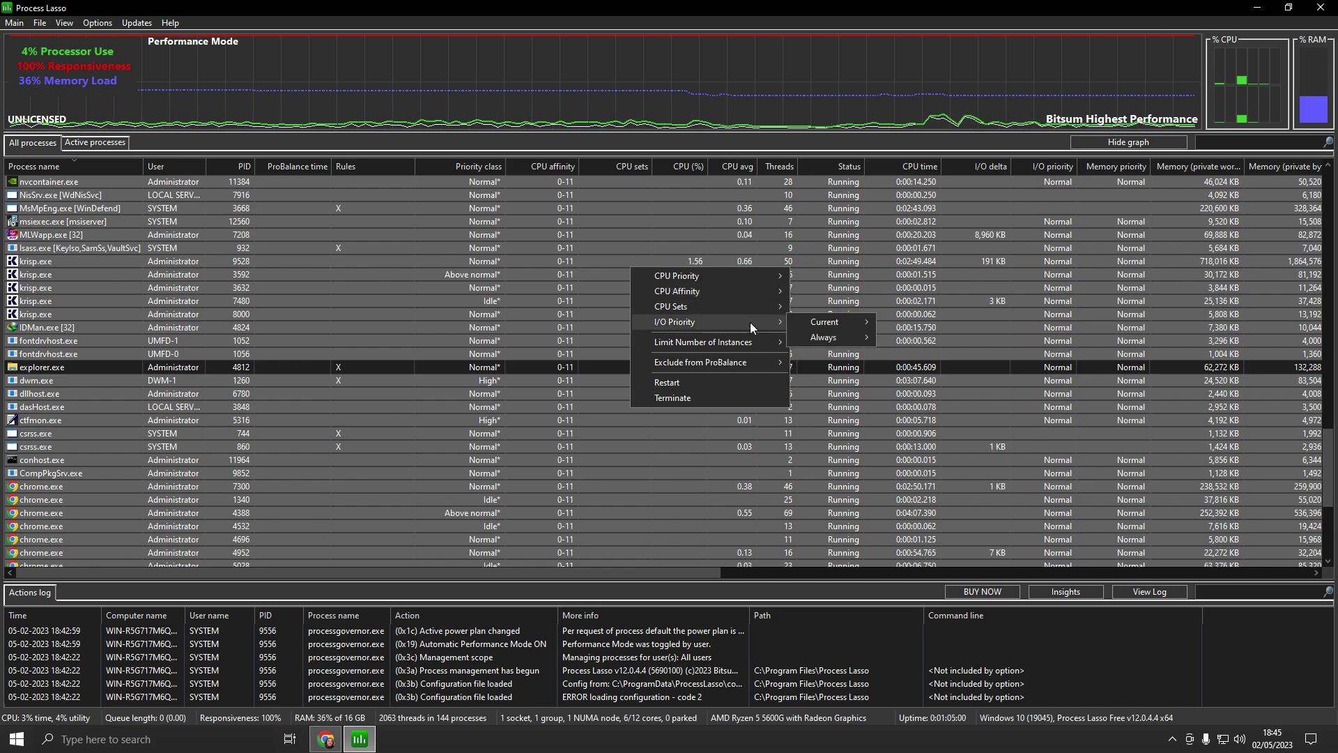
mouse_move(763, 303)
mouse_move(657, 322)
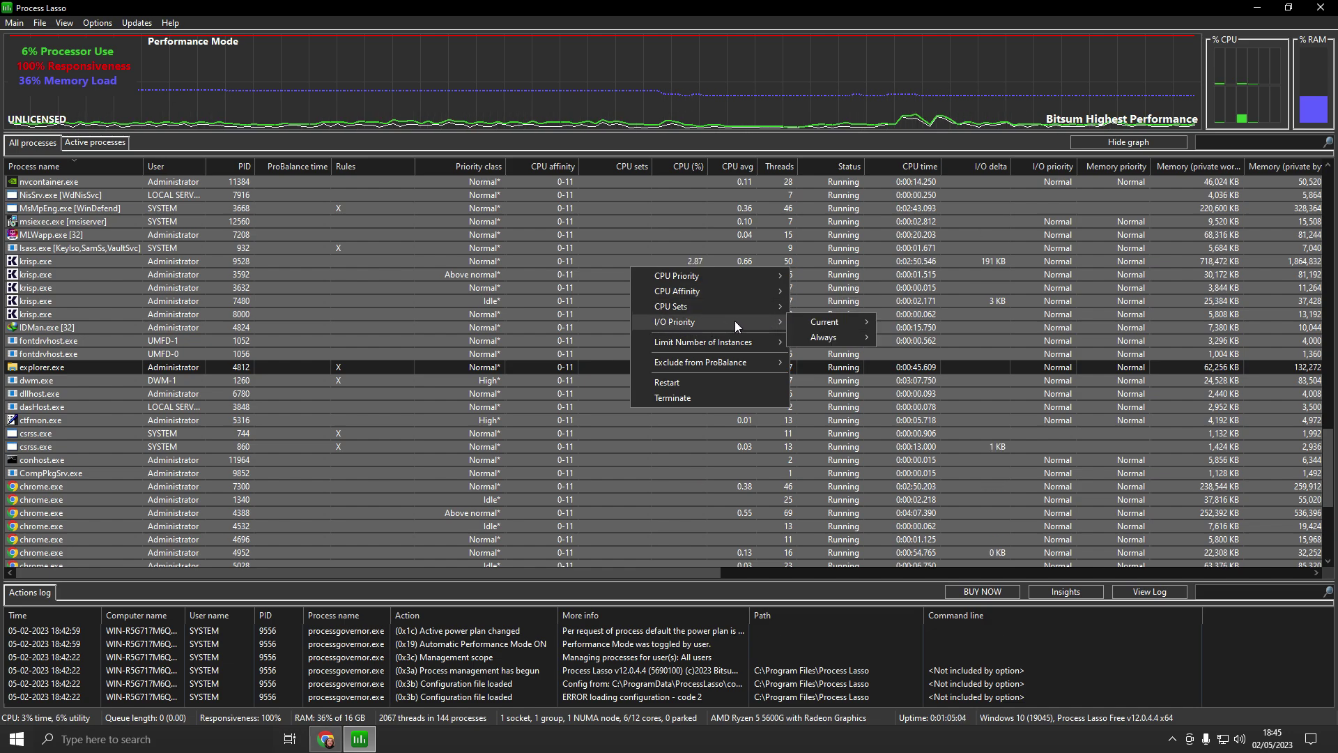
mouse_move(828, 338)
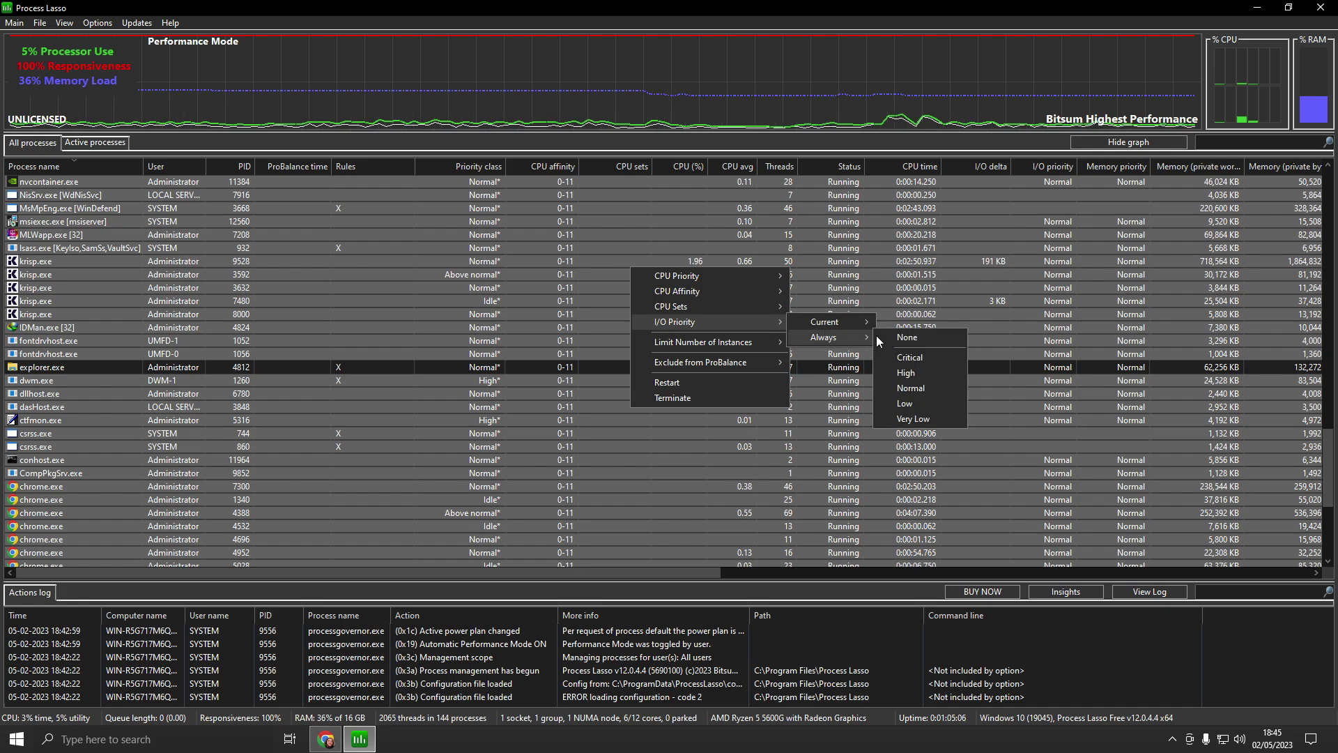
left_click(908, 418)
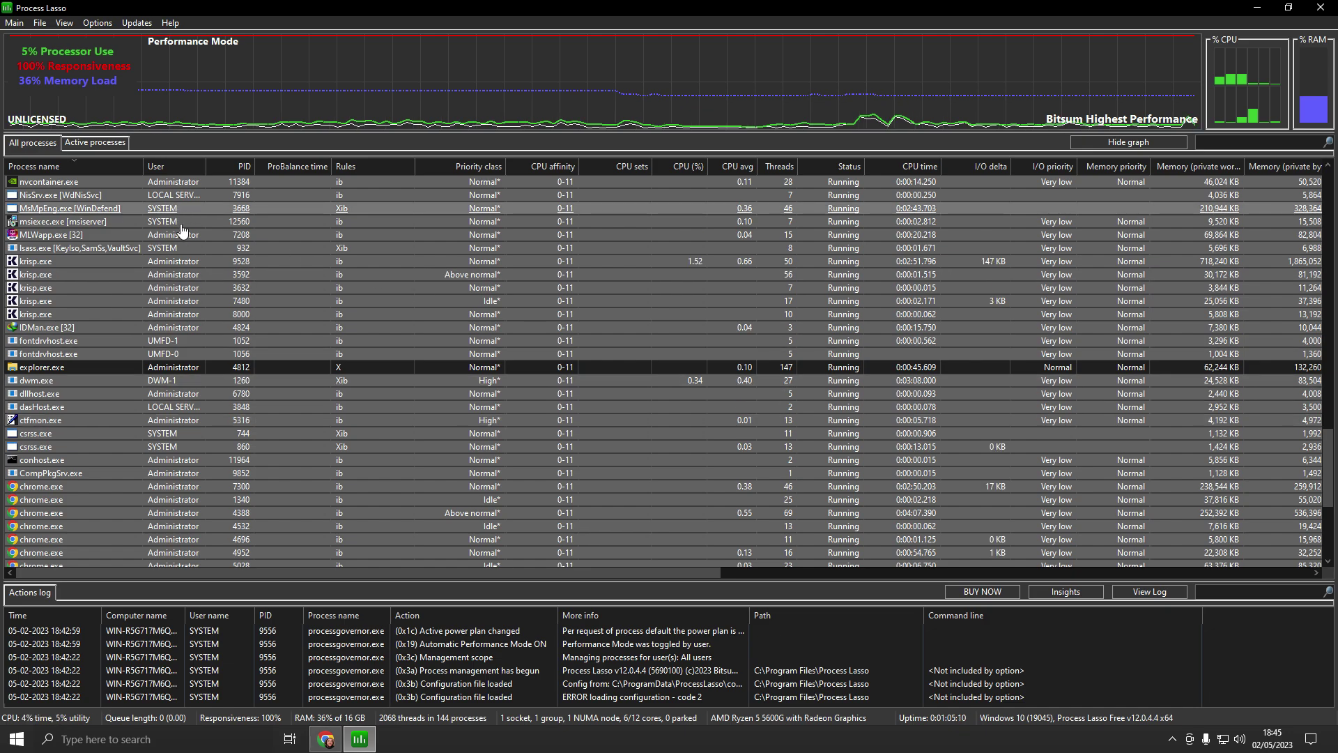
scroll(174, 366, "up", 9)
scroll(209, 308, "up", 3)
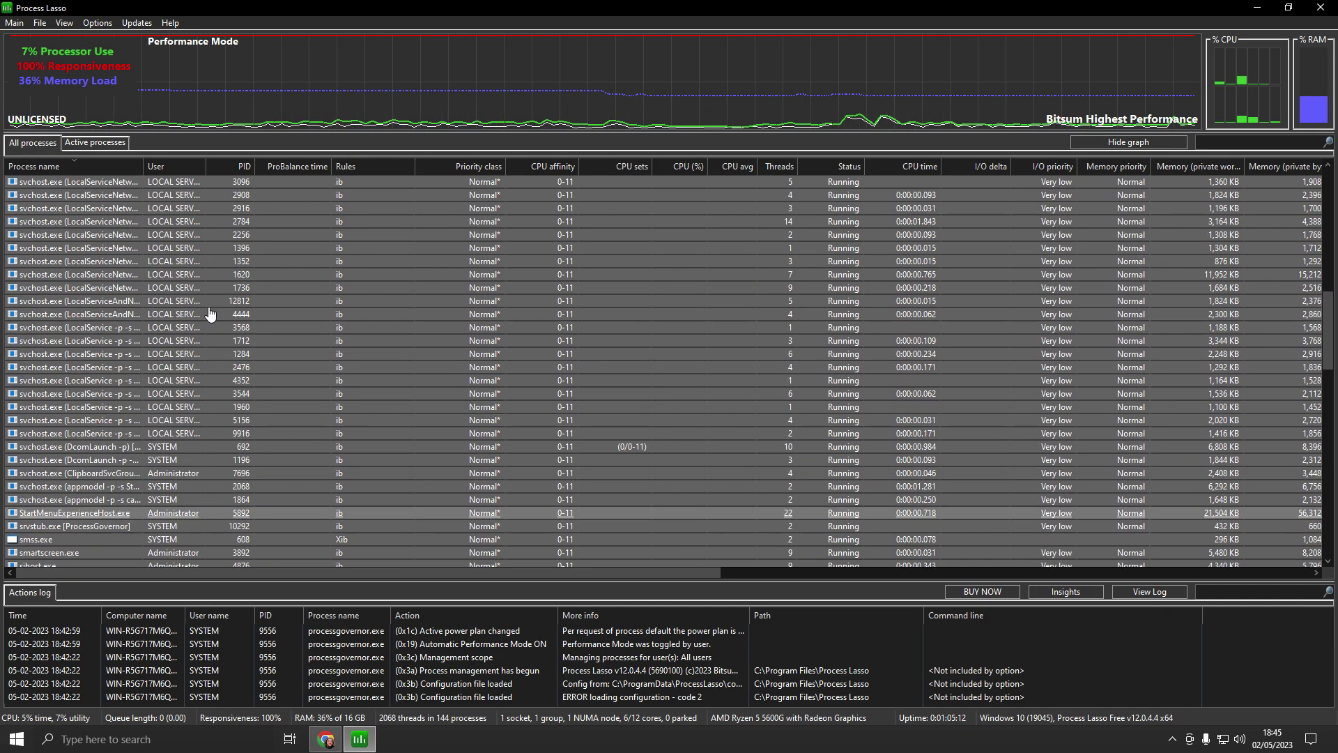
scroll(222, 305, "down", 6)
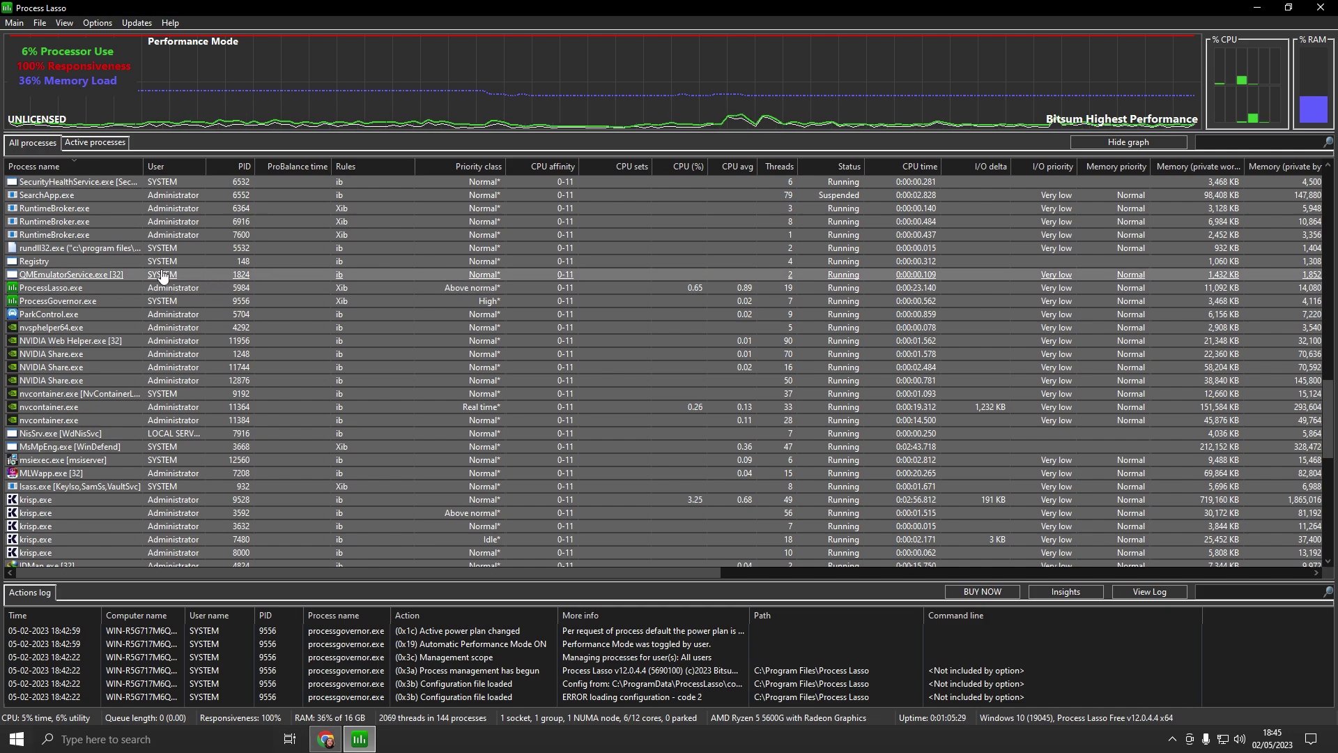
scroll(154, 234, "up", 5)
scroll(53, 428, "down", 12)
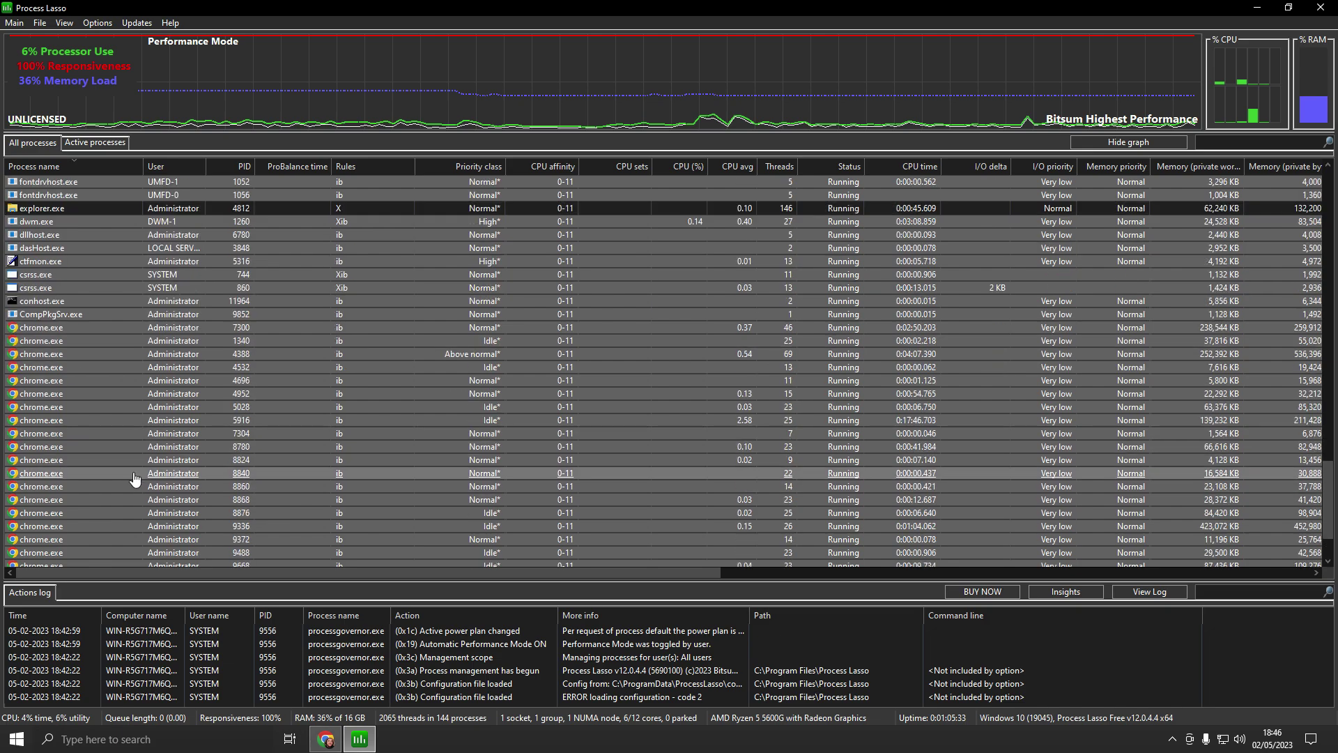
scroll(105, 356, "up", 6)
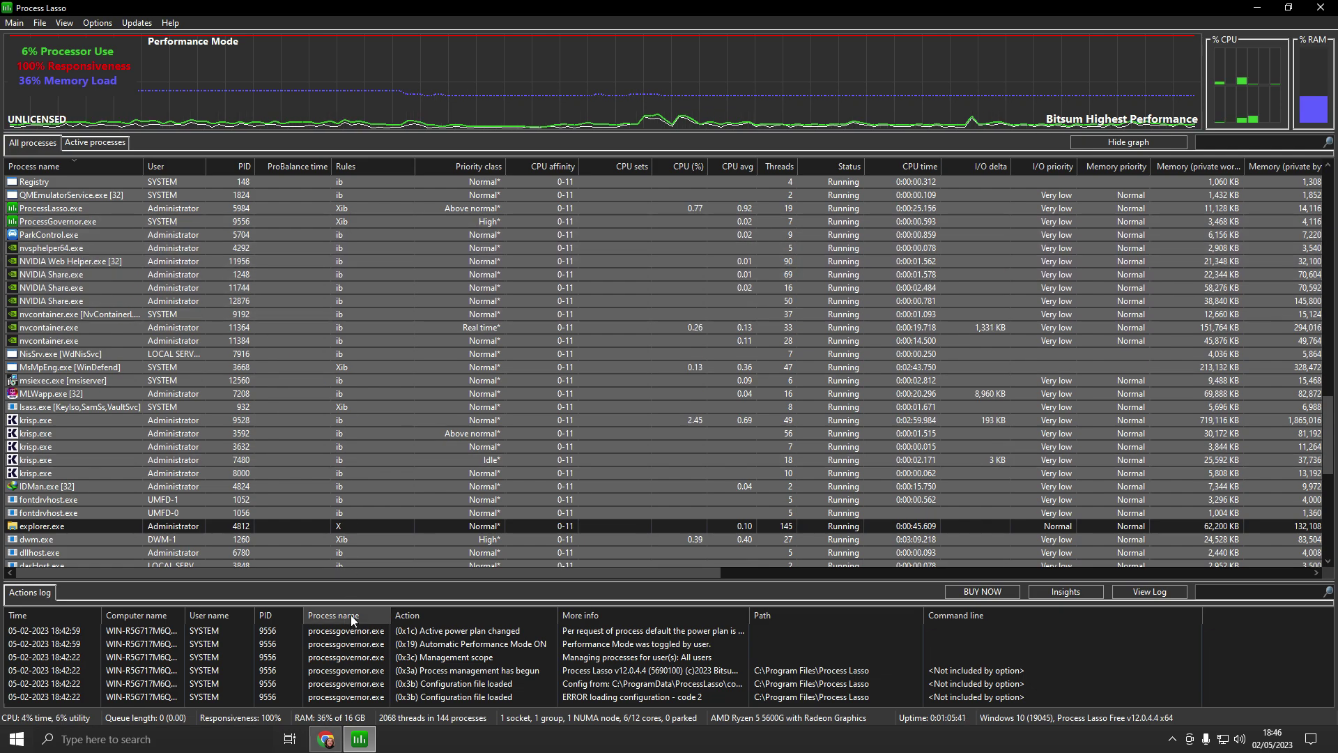
- Minimize Process Lasso and launch the SmartGaGa emulator through to its home screen
left_click(367, 746)
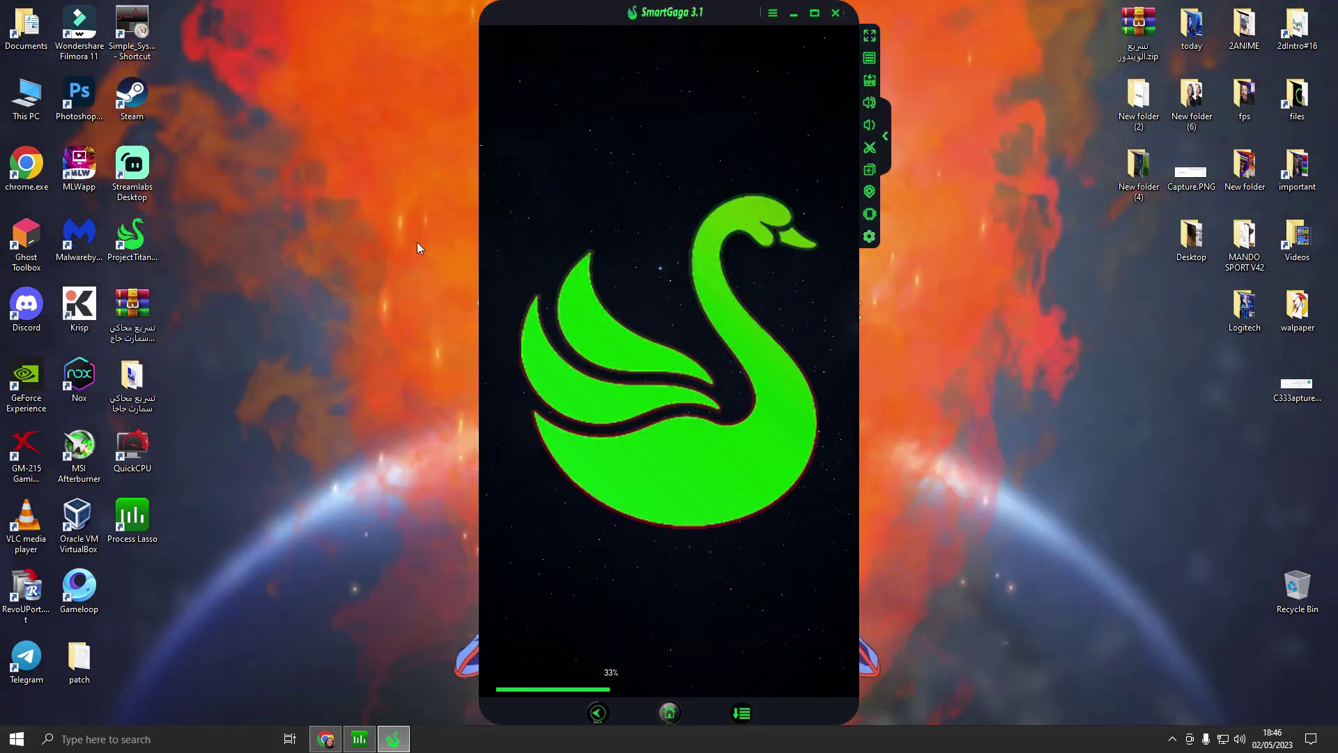
right_click(417, 242)
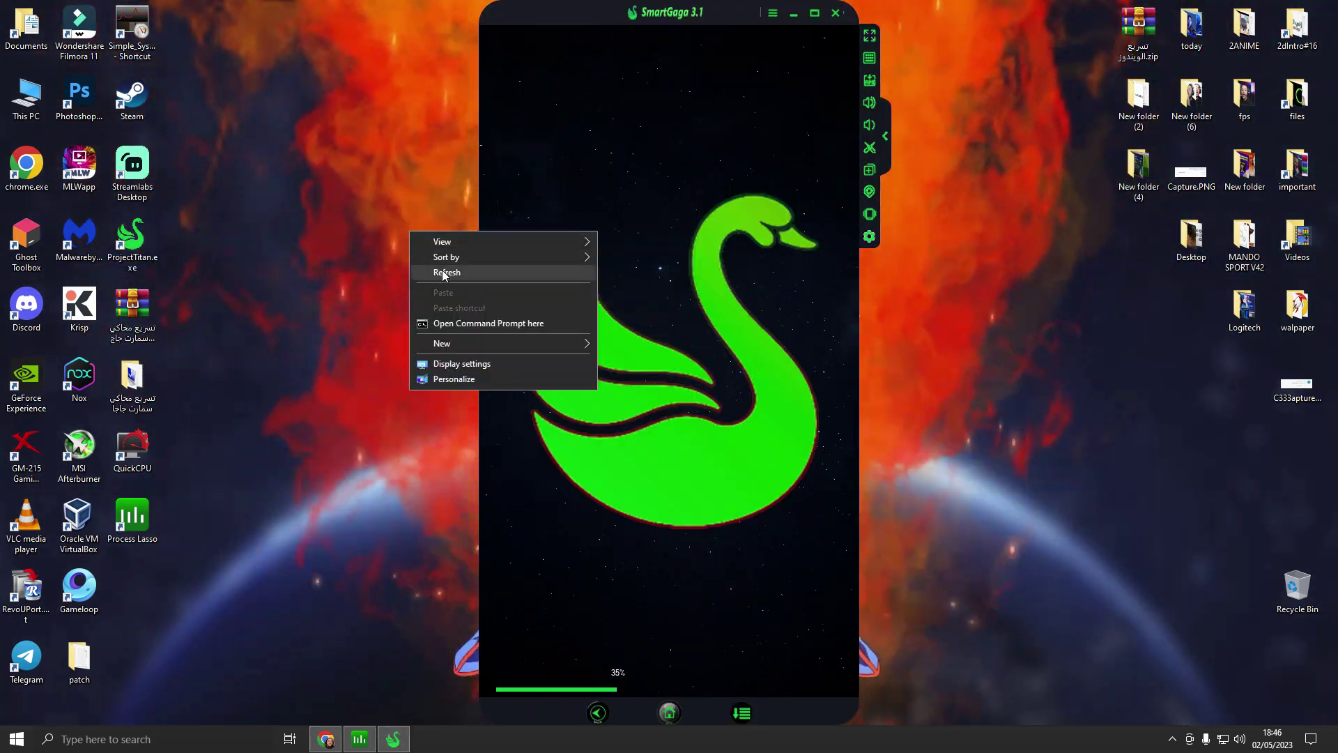
left_click(739, 432)
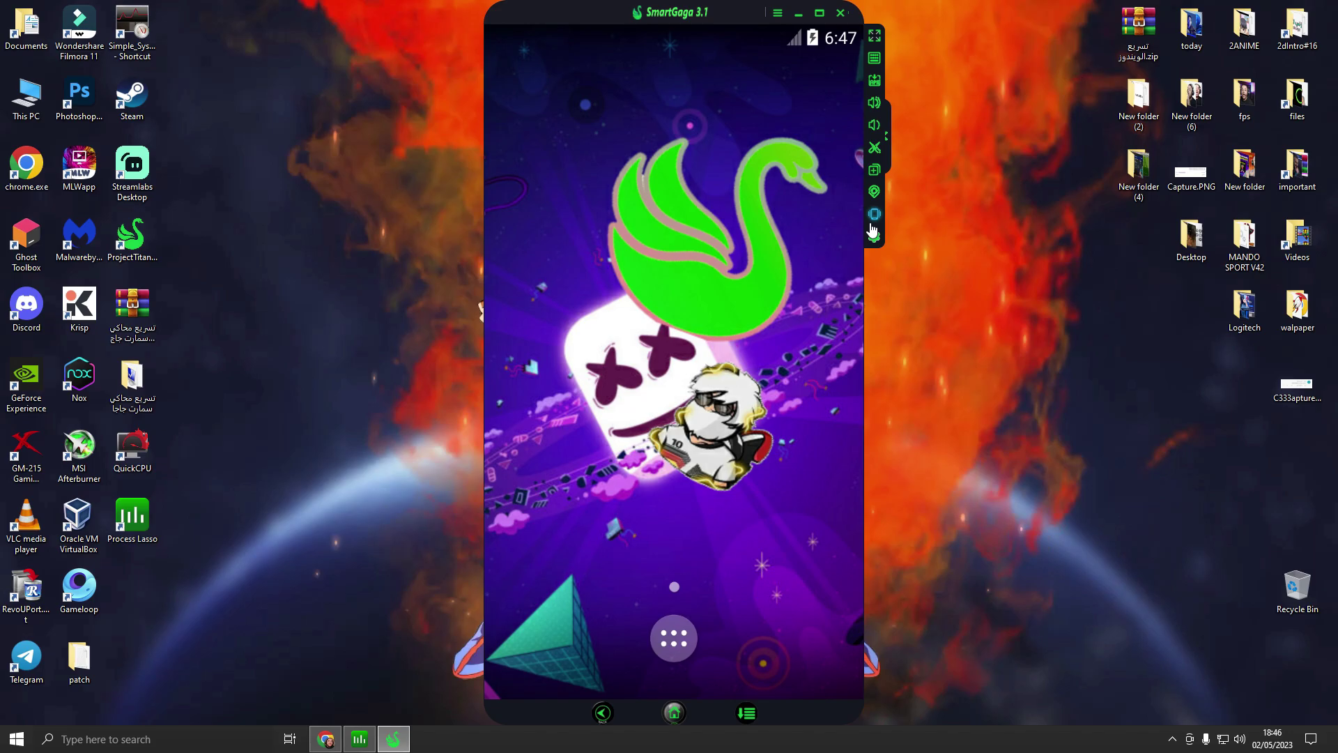
left_click(871, 222)
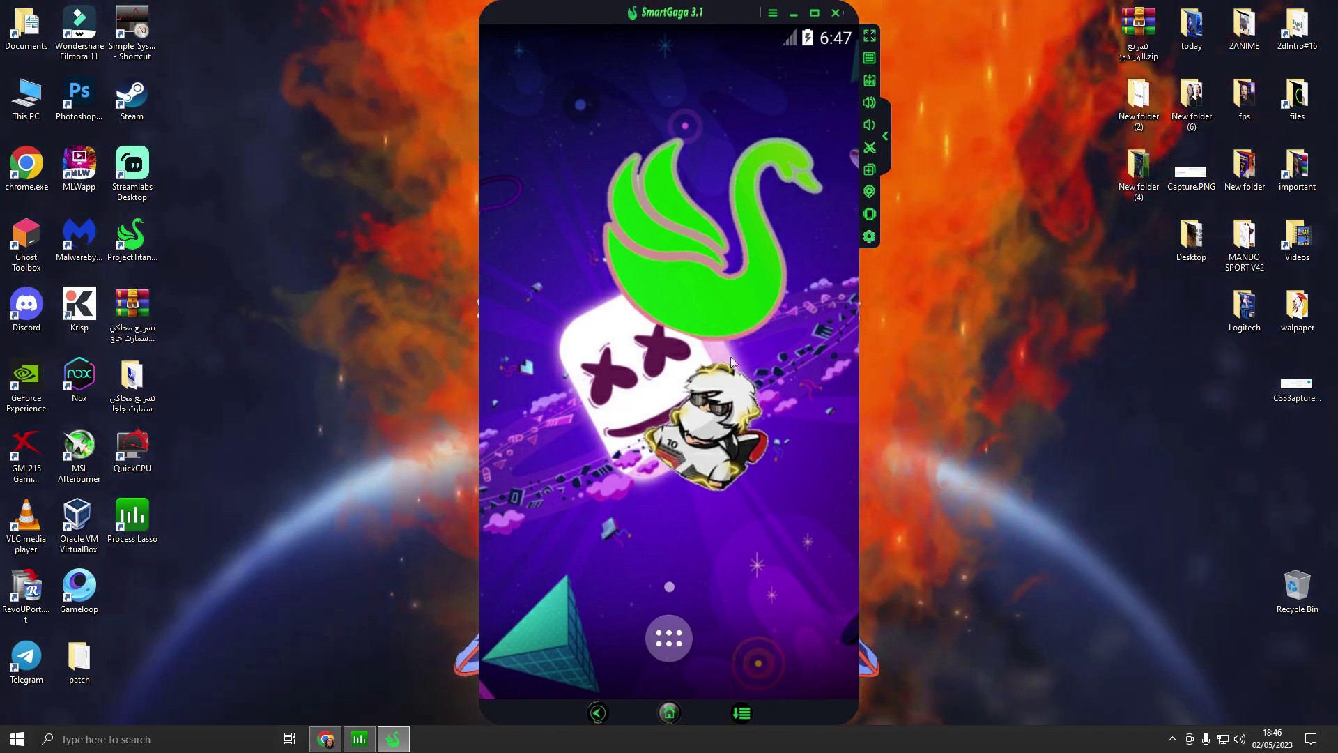
- Show only the active processes in Process Lasso, and start the Garena game from the app list in SmartGaGa
left_click(375, 741)
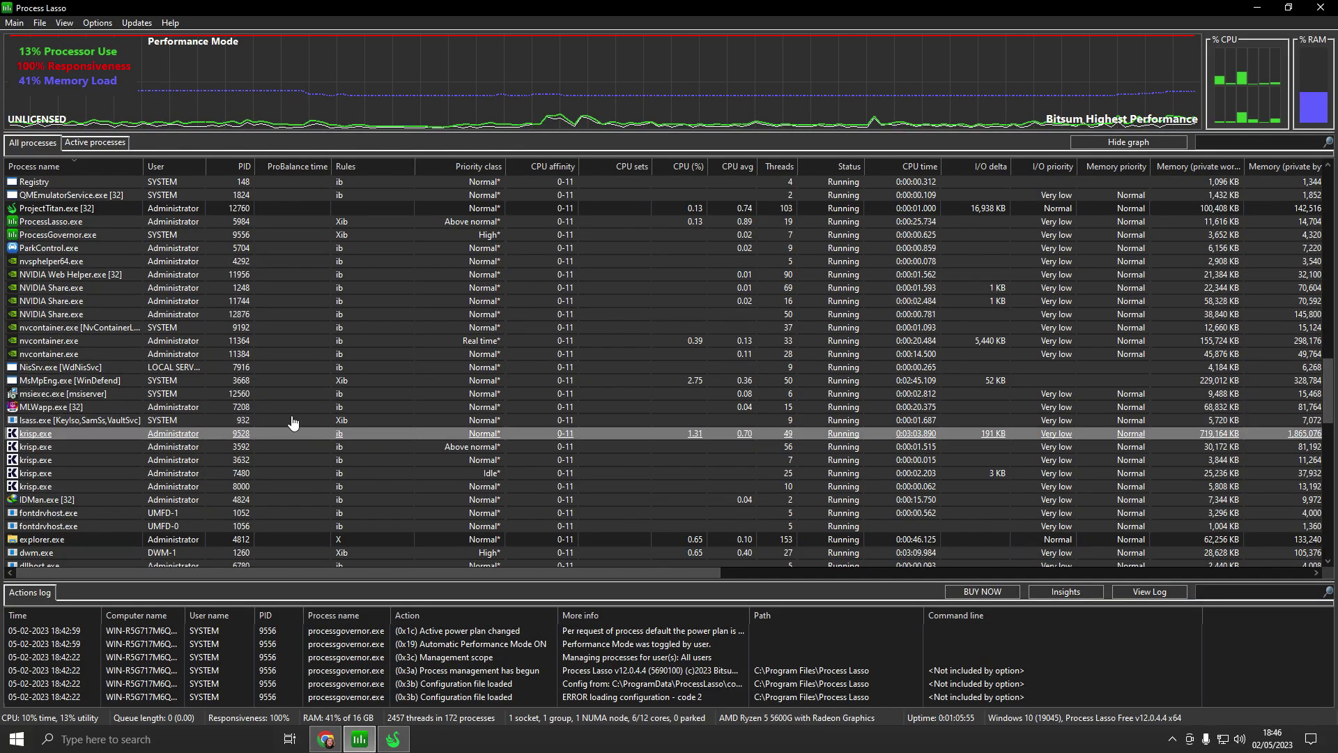
left_click(95, 143)
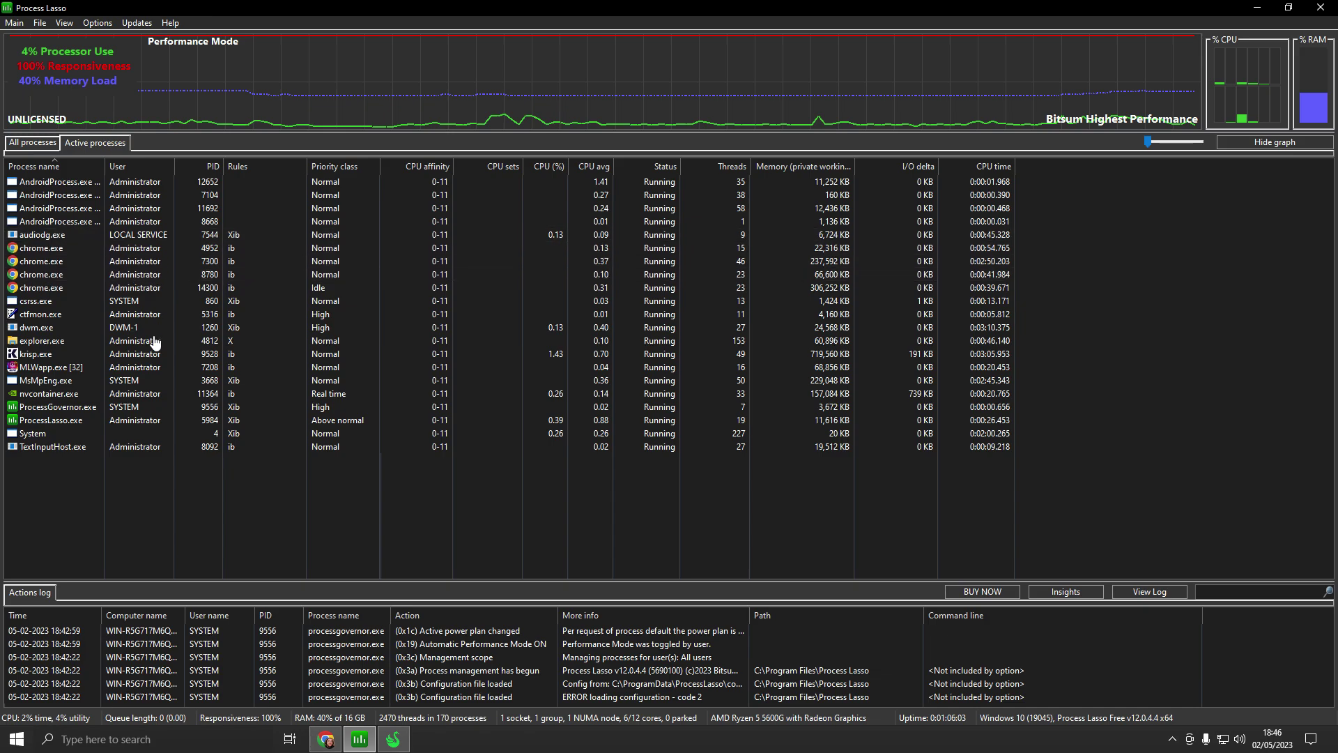
left_click(393, 739)
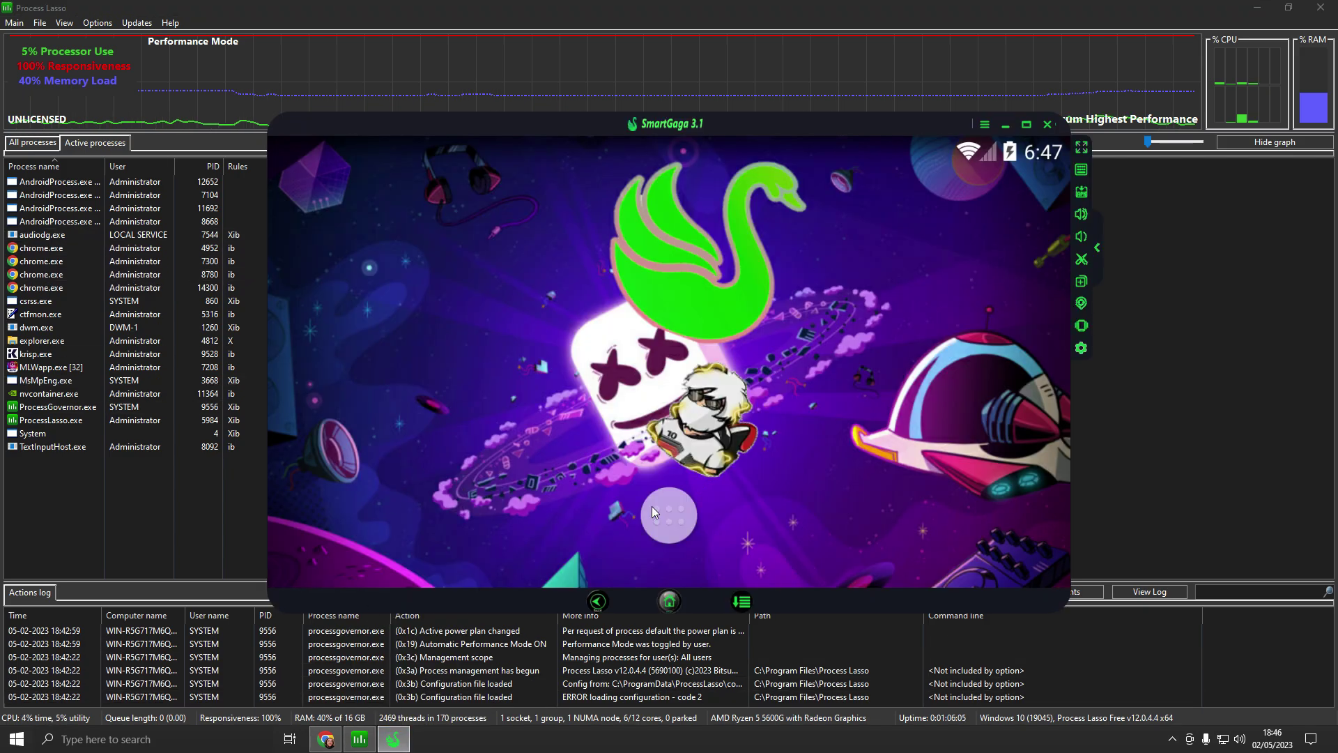
left_click(668, 515)
left_click(437, 241)
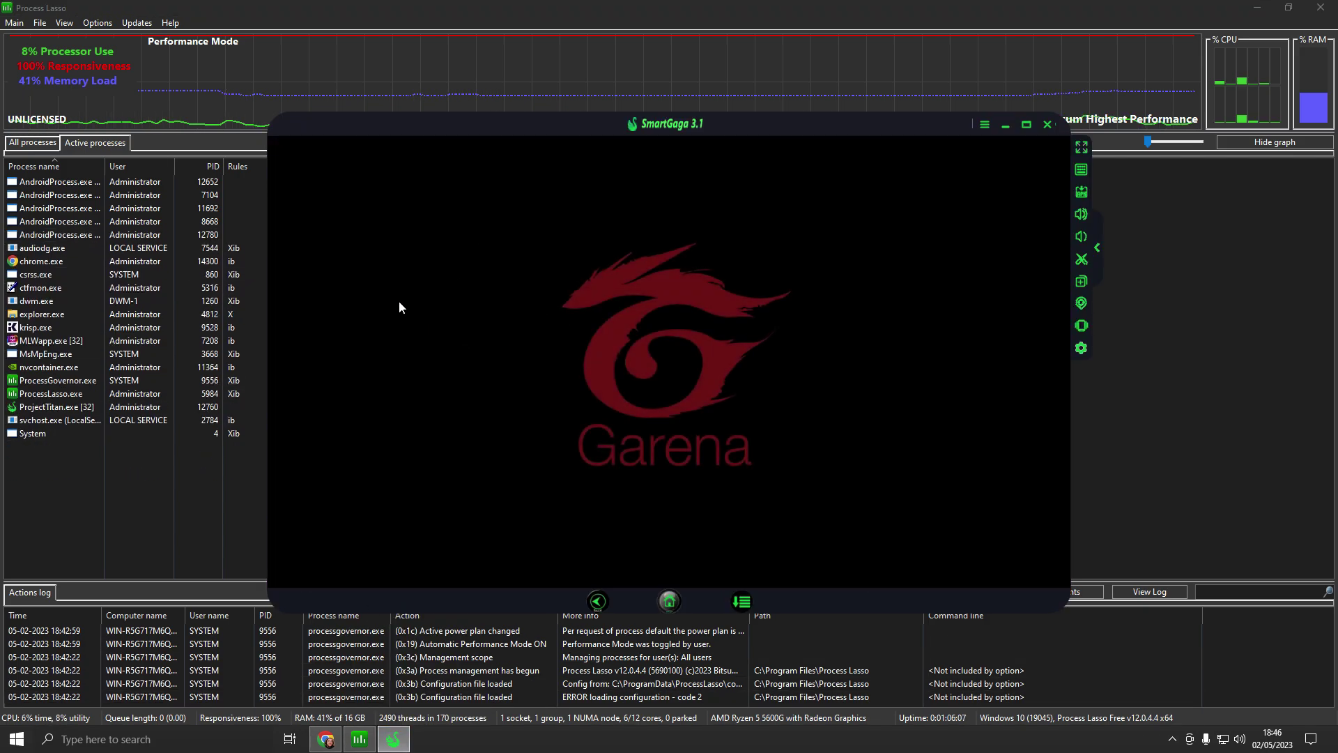
- Switch back to Process Lasso and set the CPU priority of ProjectTitan.exe to always High
key("alt+Tab")
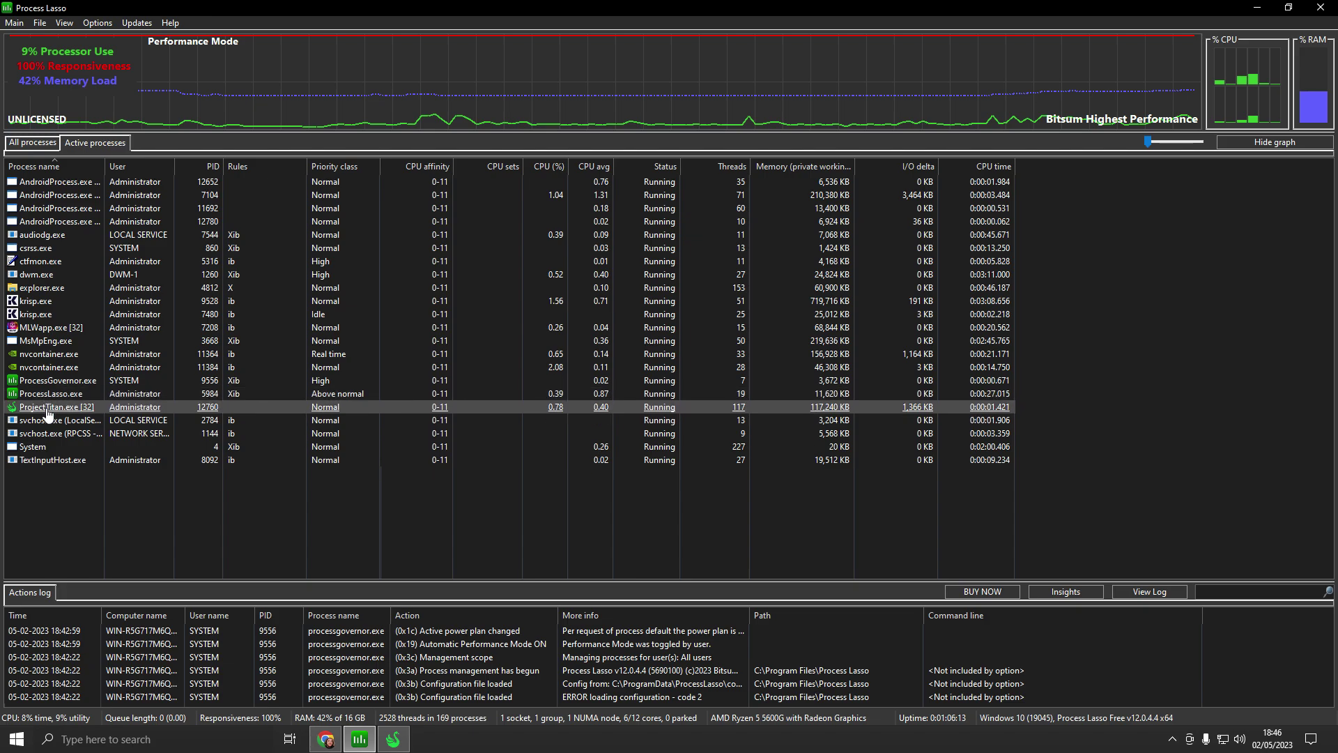
right_click(46, 408)
mouse_move(76, 70)
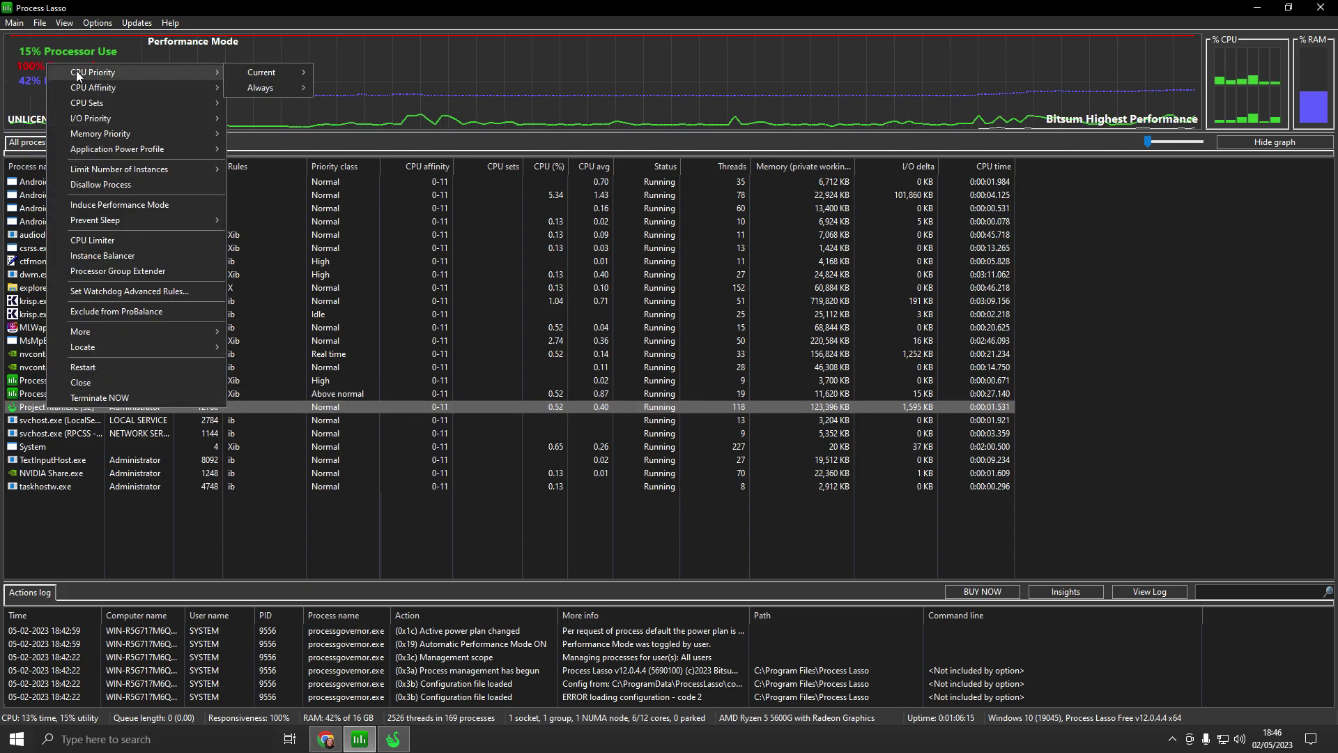
mouse_move(259, 86)
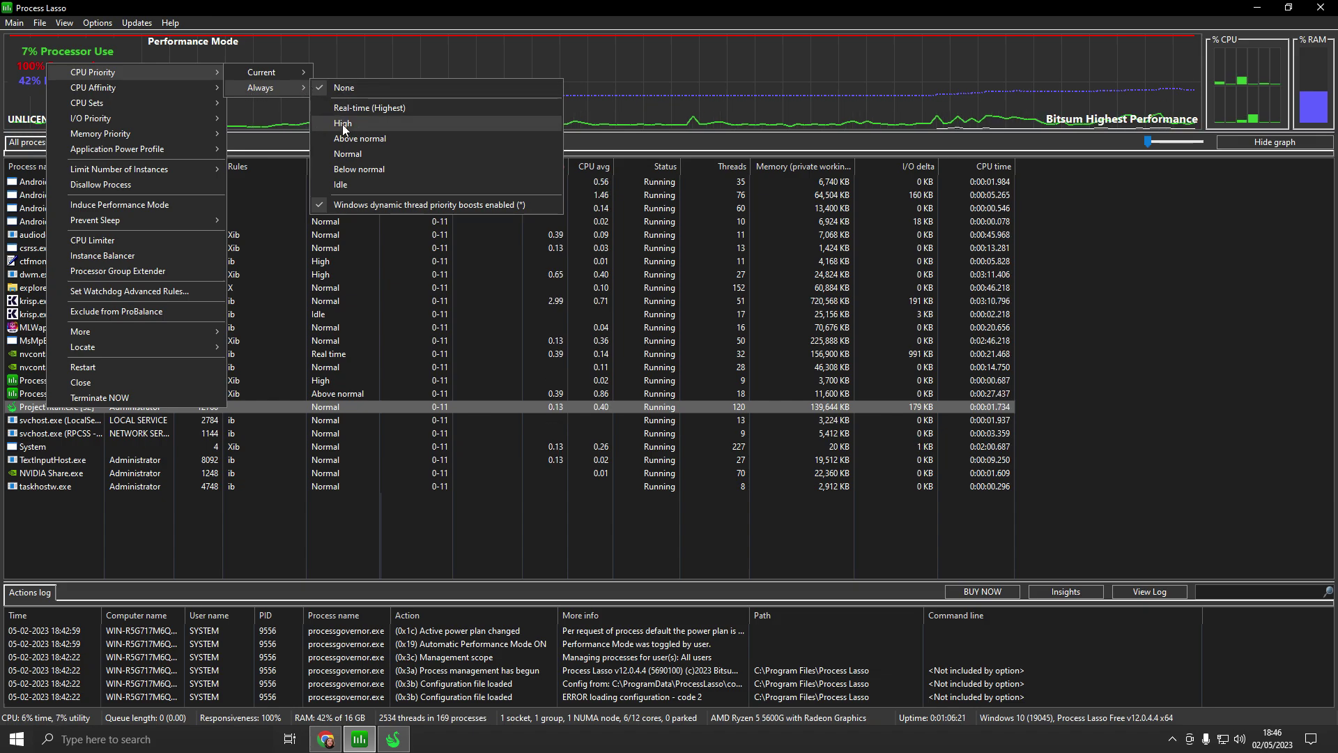
left_click(343, 125)
- Set the I/O priority of ProjectTitan.exe to always High
right_click(67, 368)
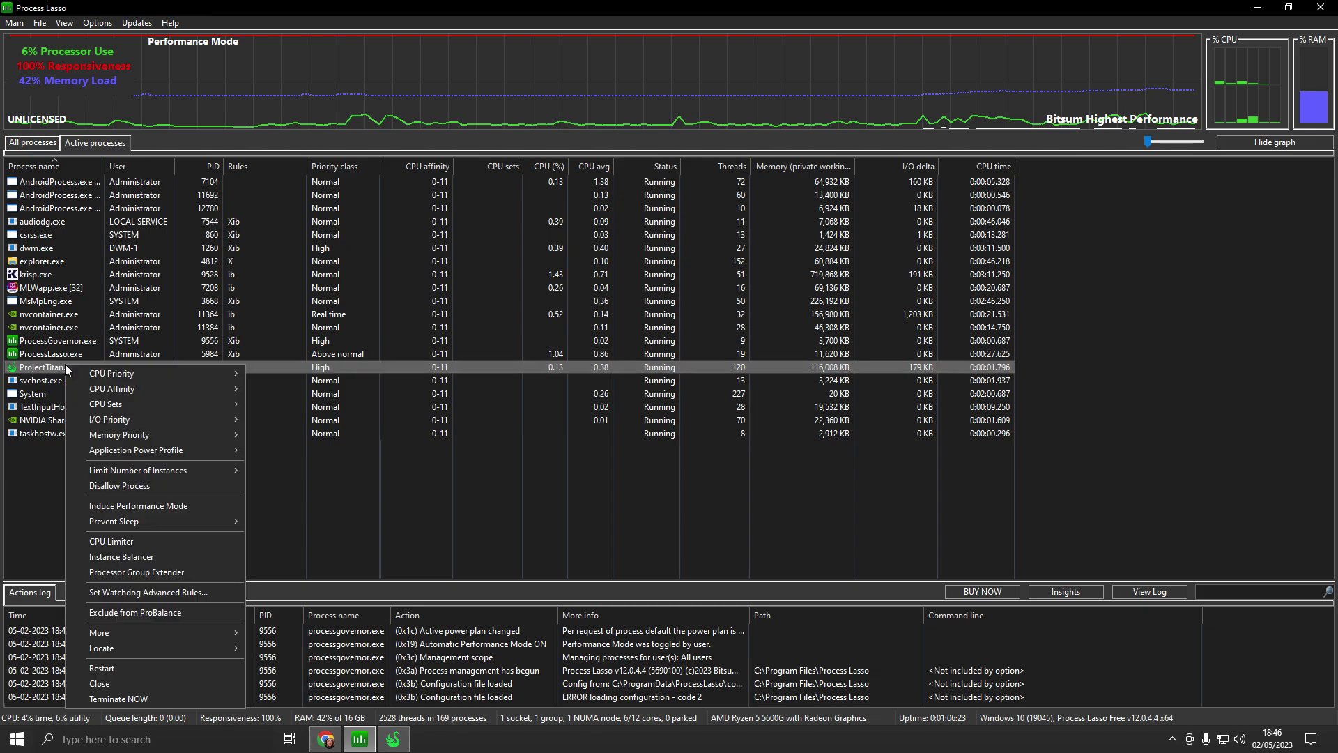
mouse_move(96, 421)
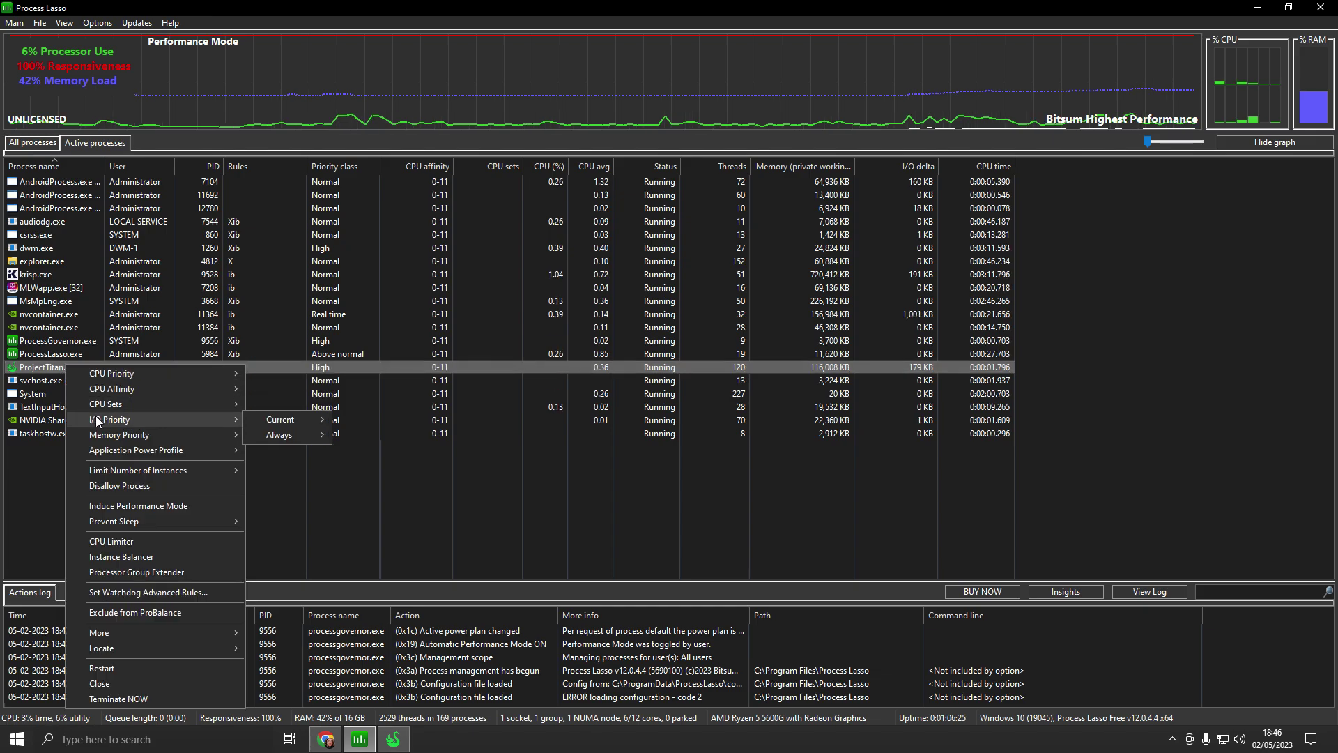
mouse_move(279, 435)
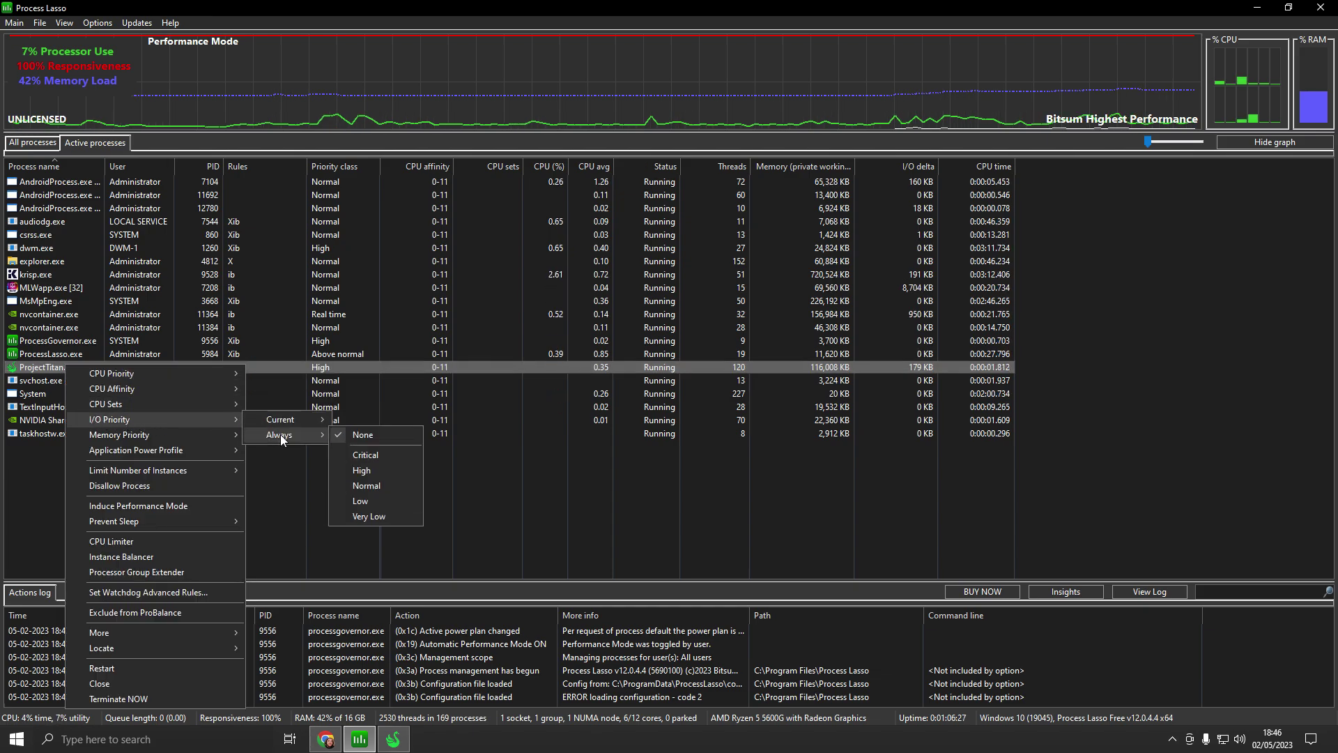
left_click(362, 470)
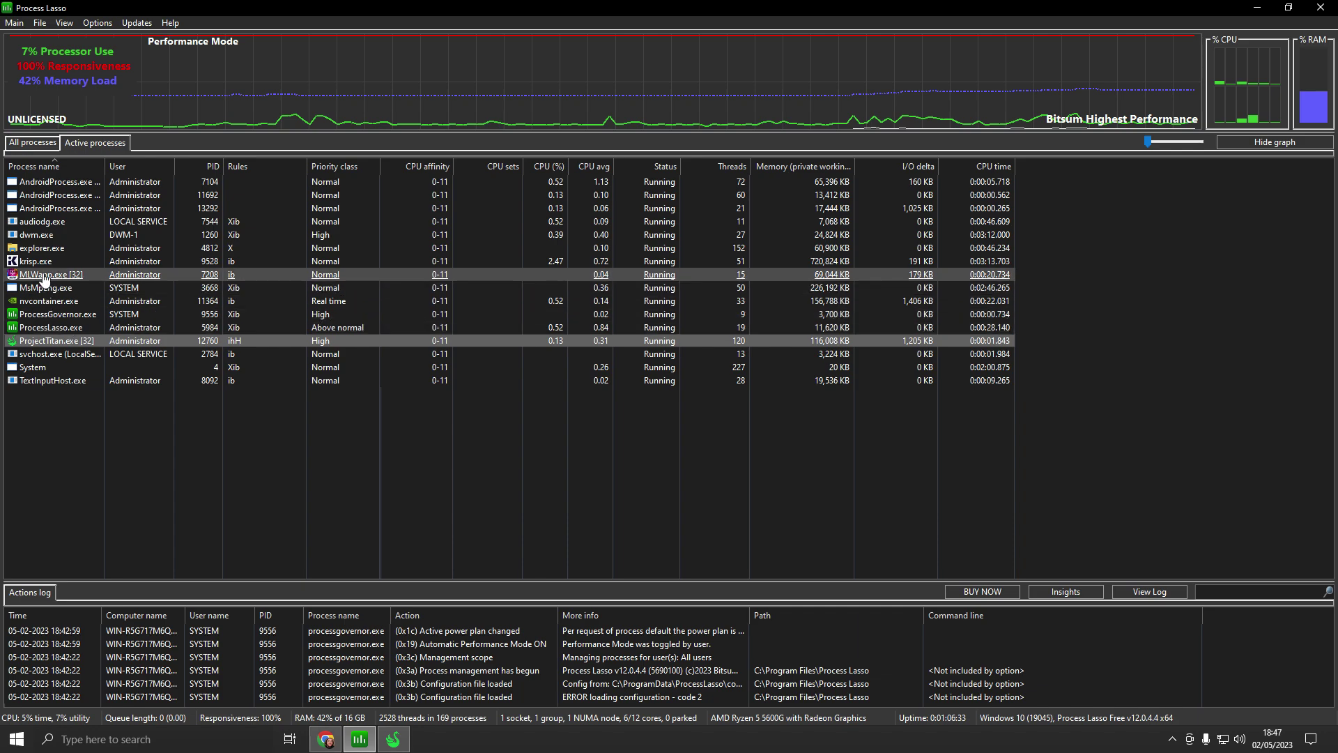
- Minimize the Process Lasso window out of the way and check the hidden system tray icons
left_click(1255, 11)
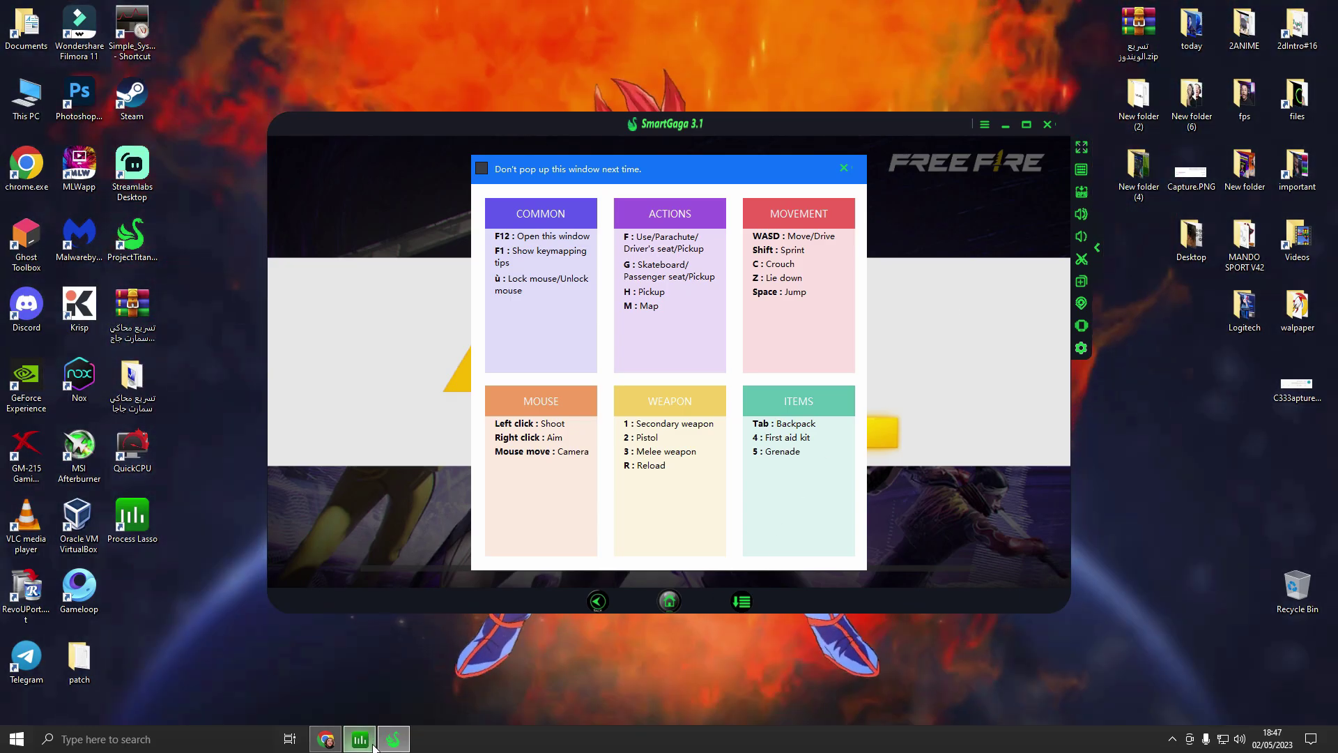
left_click(372, 743)
left_click(372, 743)
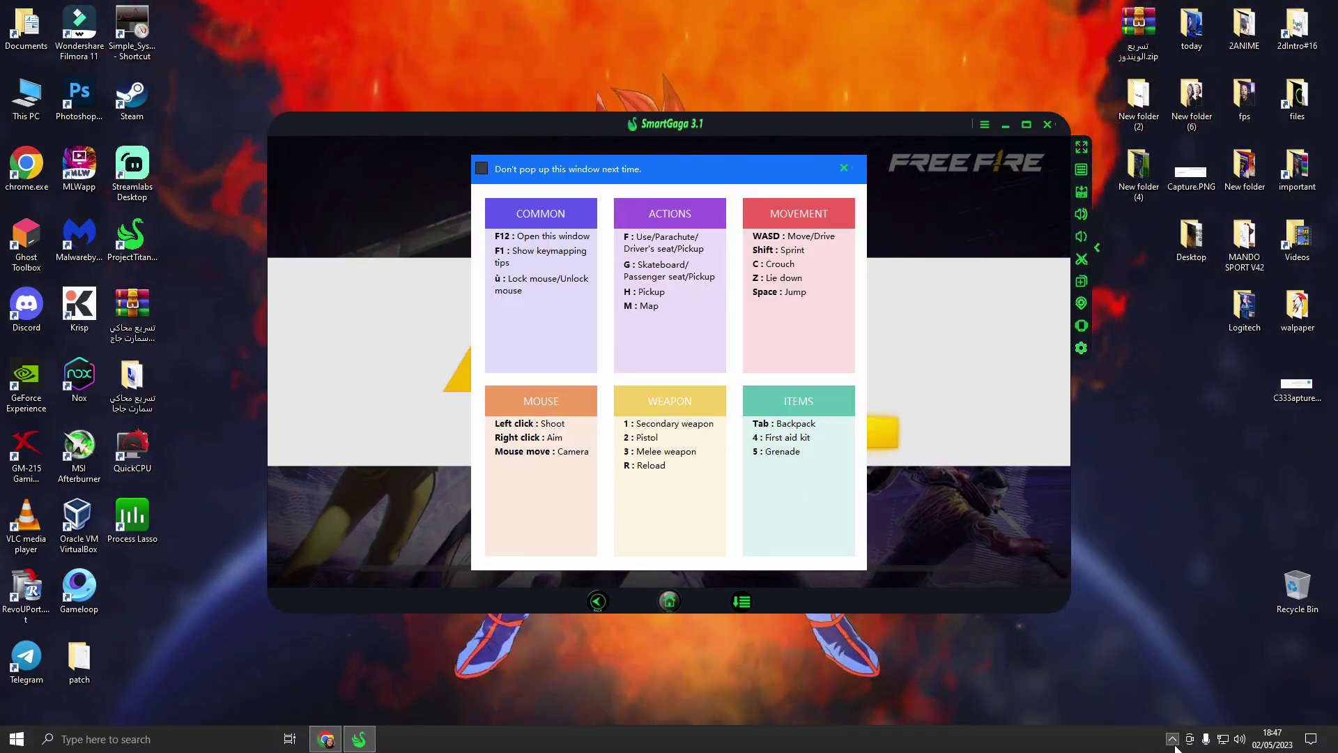
left_click(1173, 740)
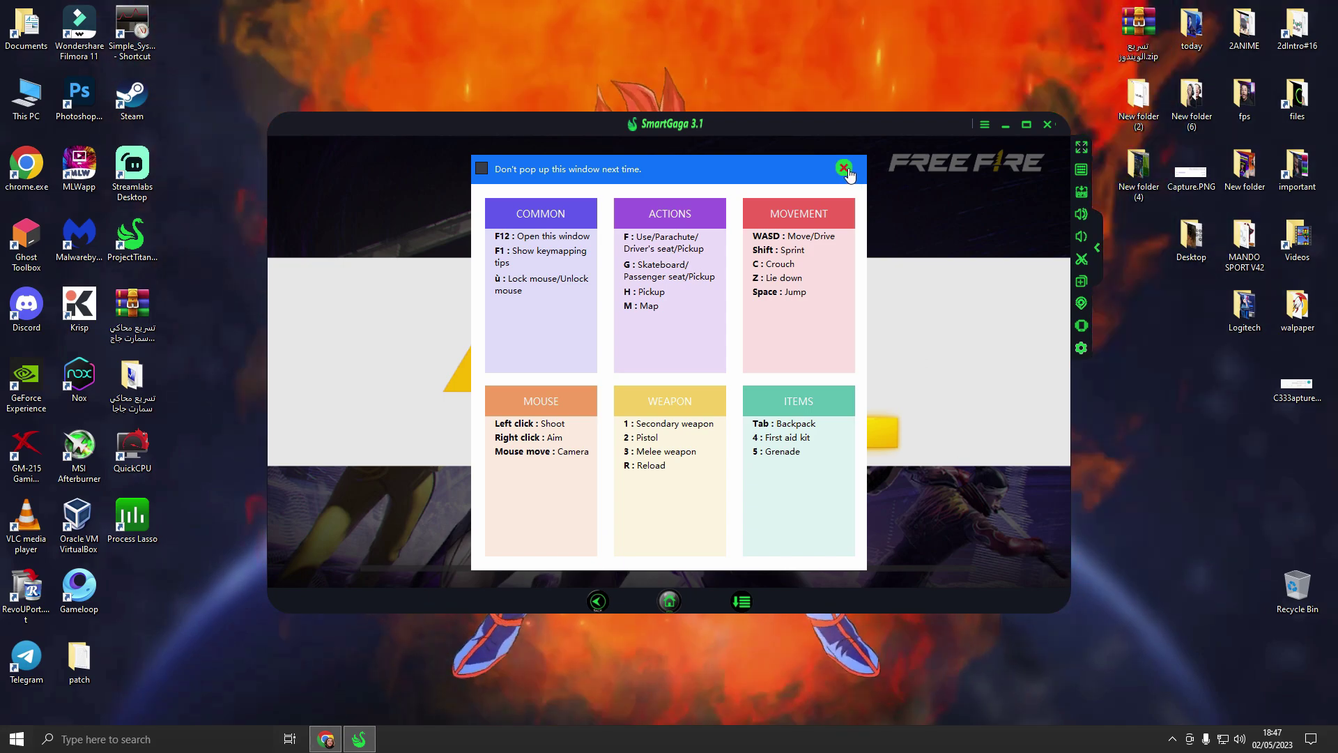
- Close the key mapping help window and dismiss the Free Fire notice, leaving SmartGaGa minimized
left_click(843, 169)
left_click(834, 430)
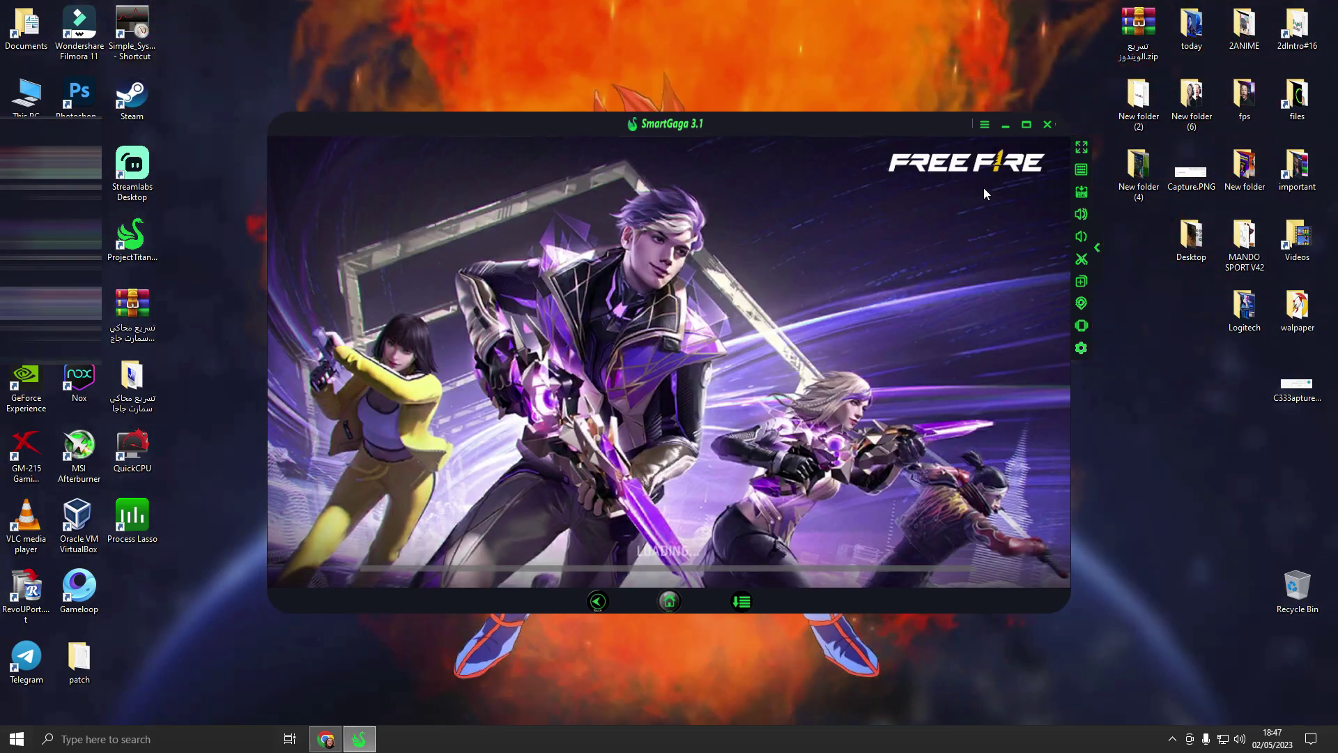
left_click(1006, 125)
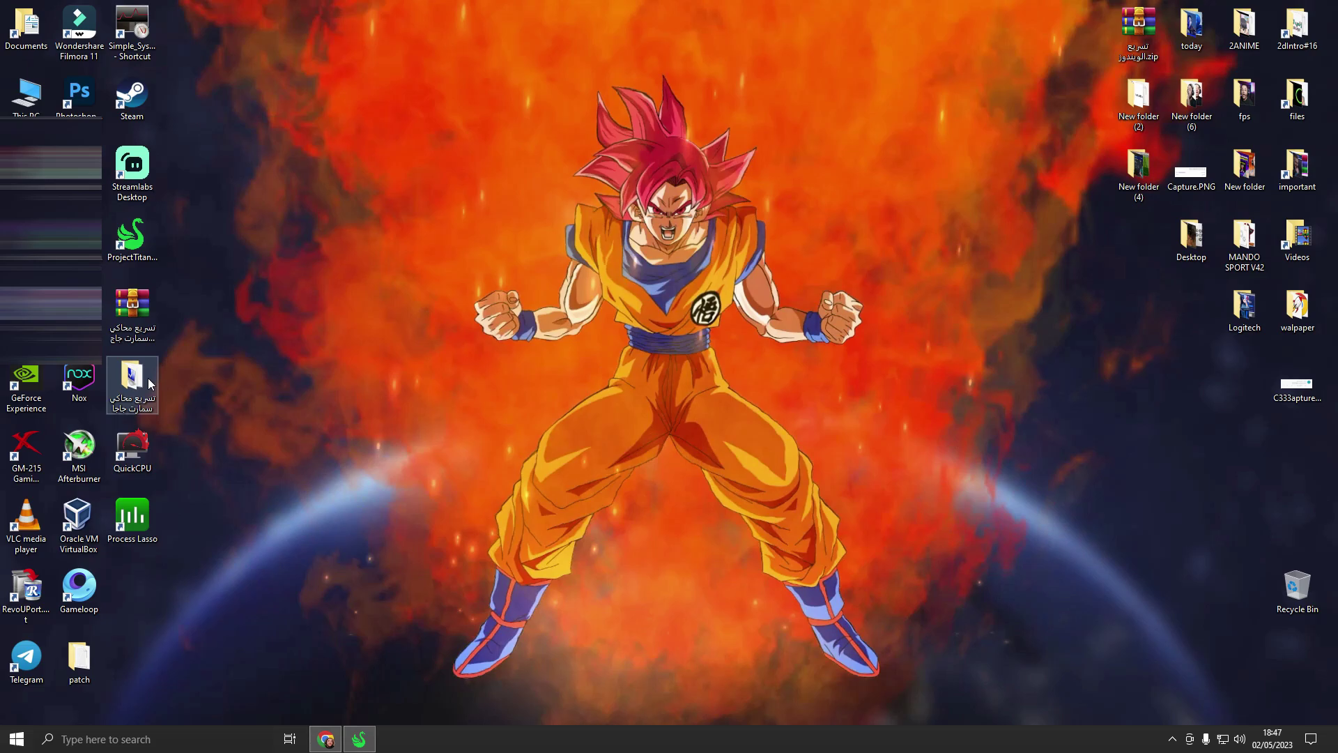
- From the تسريع محاكي سمارت جاجا desktop folder, delete everything in the Windows Temp folder, skip the file in use, and return
double_click(148, 377)
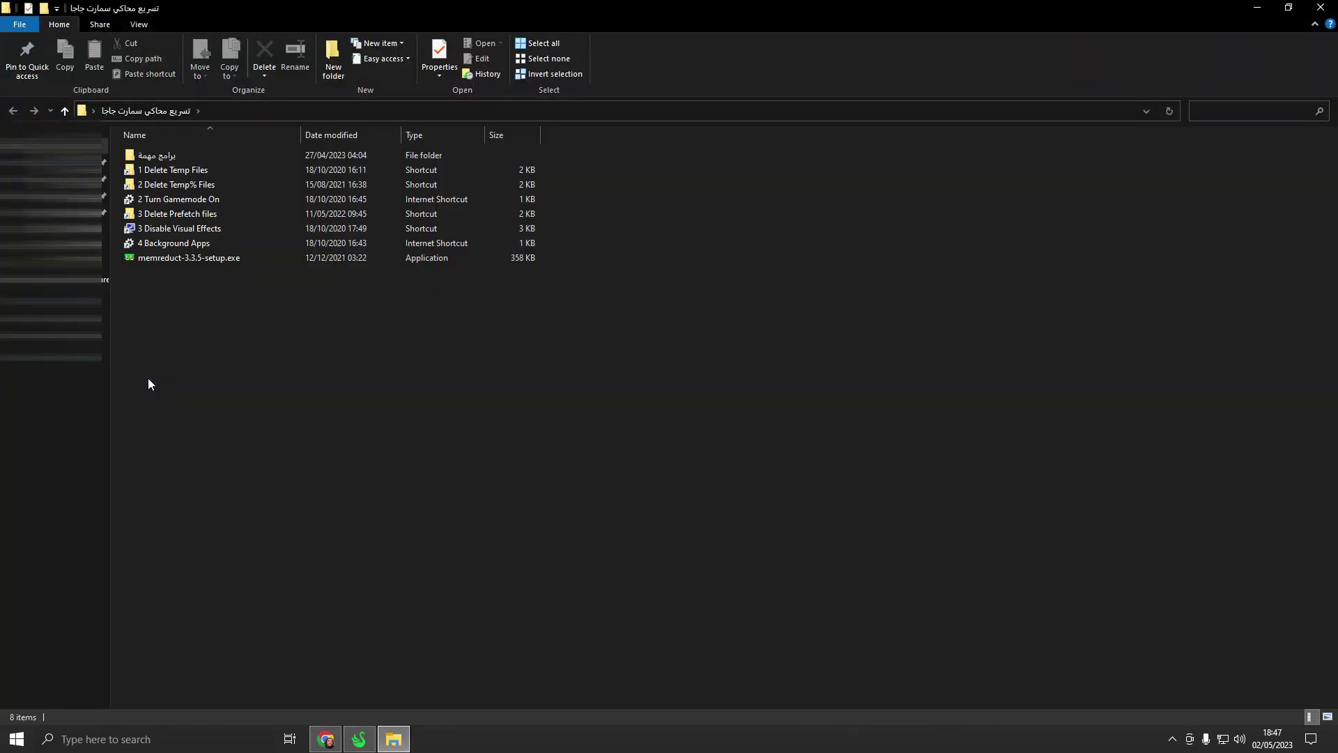
double_click(181, 171)
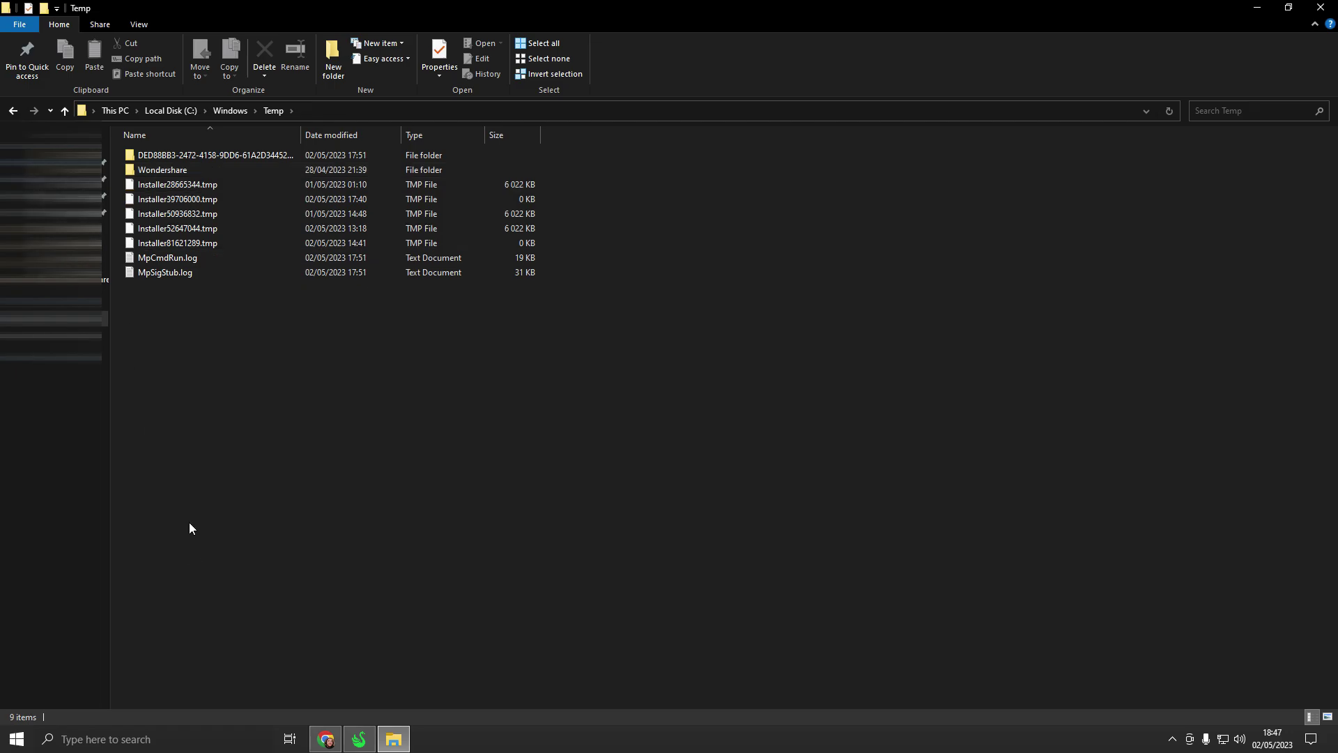
left_click_drag(193, 560, 259, 76)
right_click(248, 222)
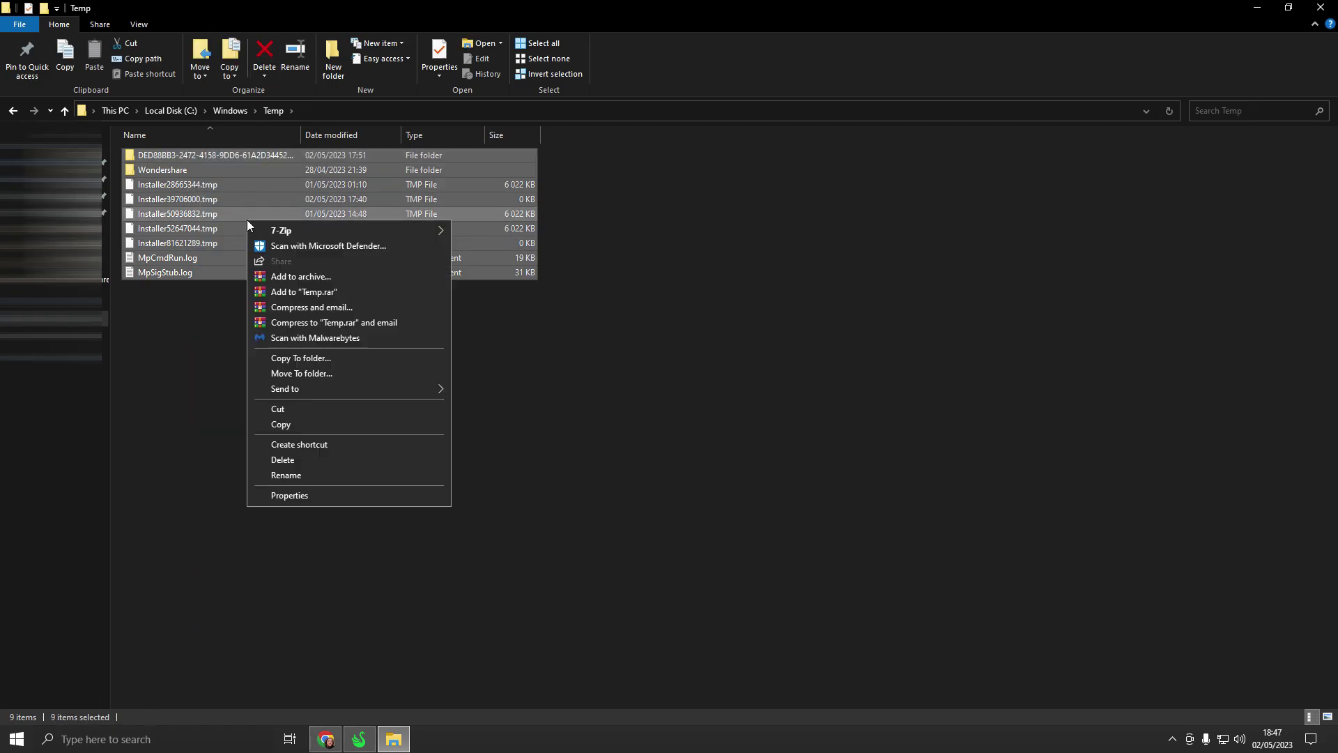
left_click(284, 459)
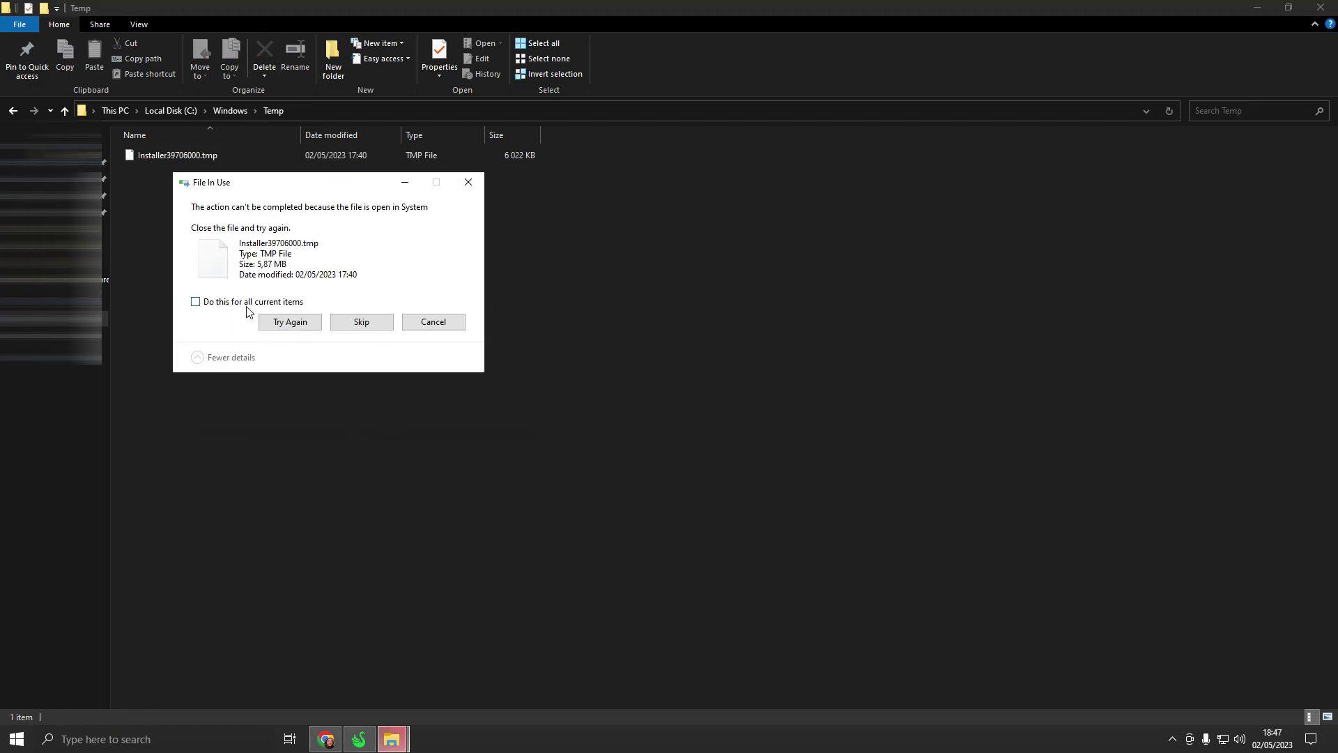
left_click(289, 325)
left_click(362, 326)
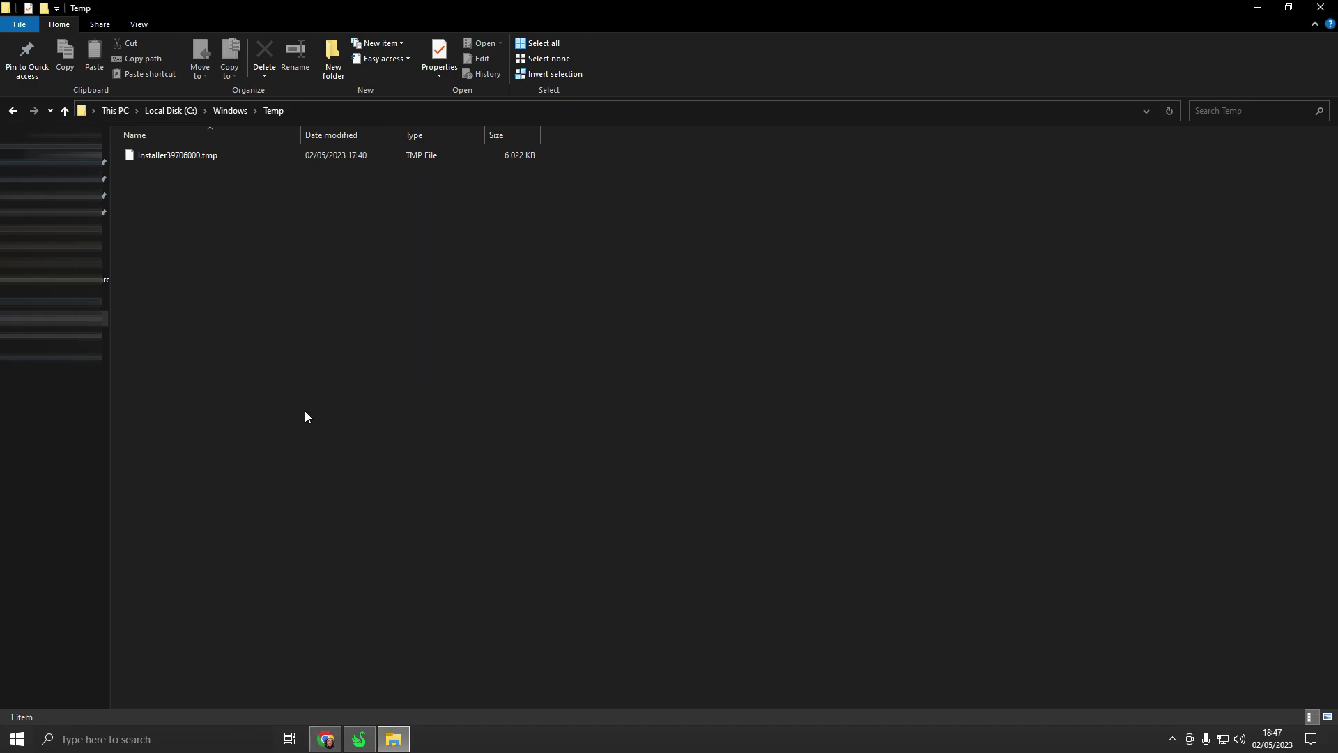
left_click(13, 111)
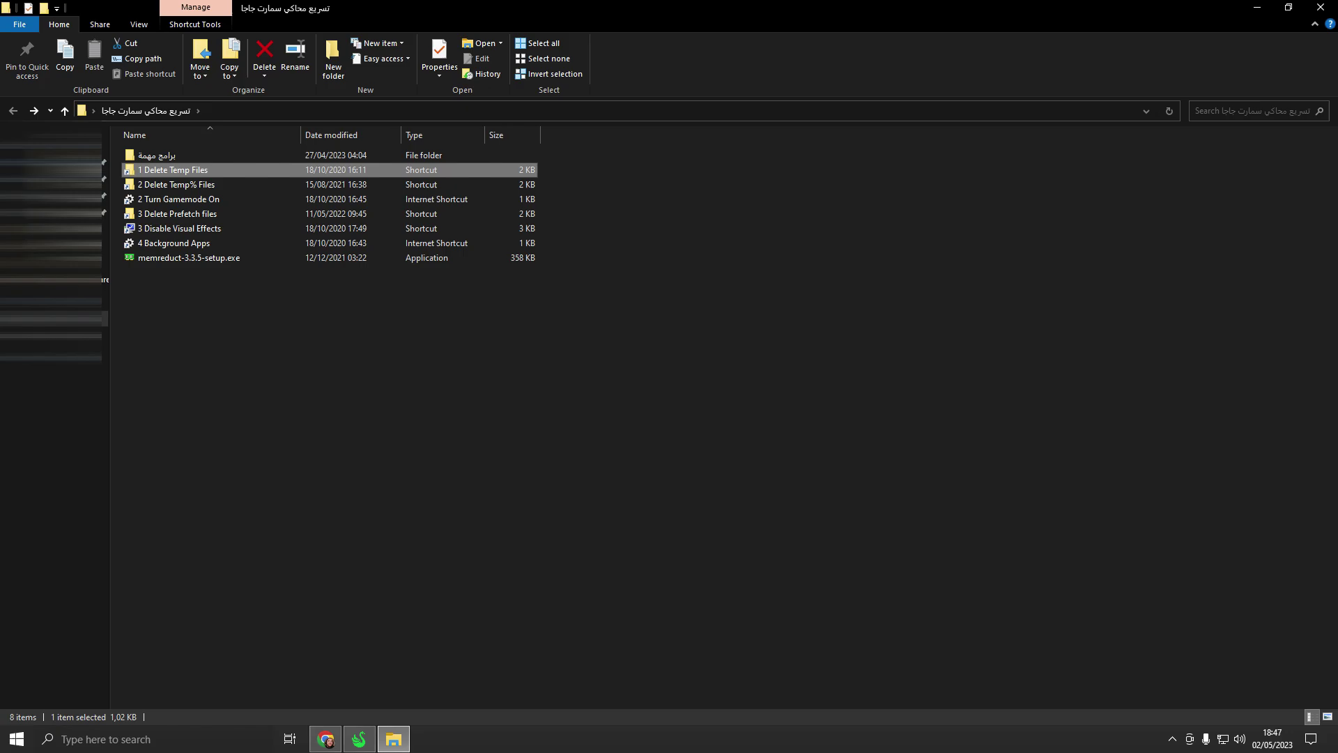
- Delete all files in the user's AppData Temp folder through the 2 Delete Temp% Files shortcut, then return to the optimization folder
double_click(165, 188)
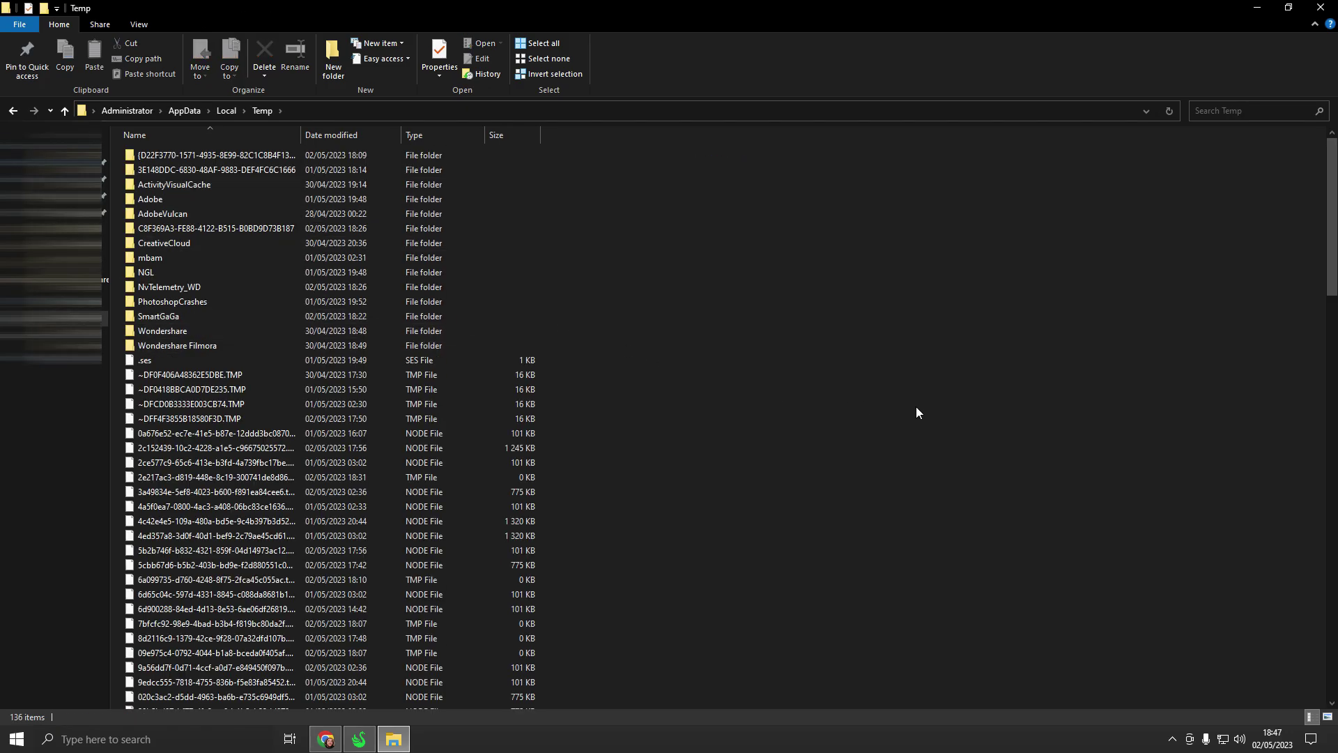
key("ctrl+a")
scroll(307, 462, "down", 20)
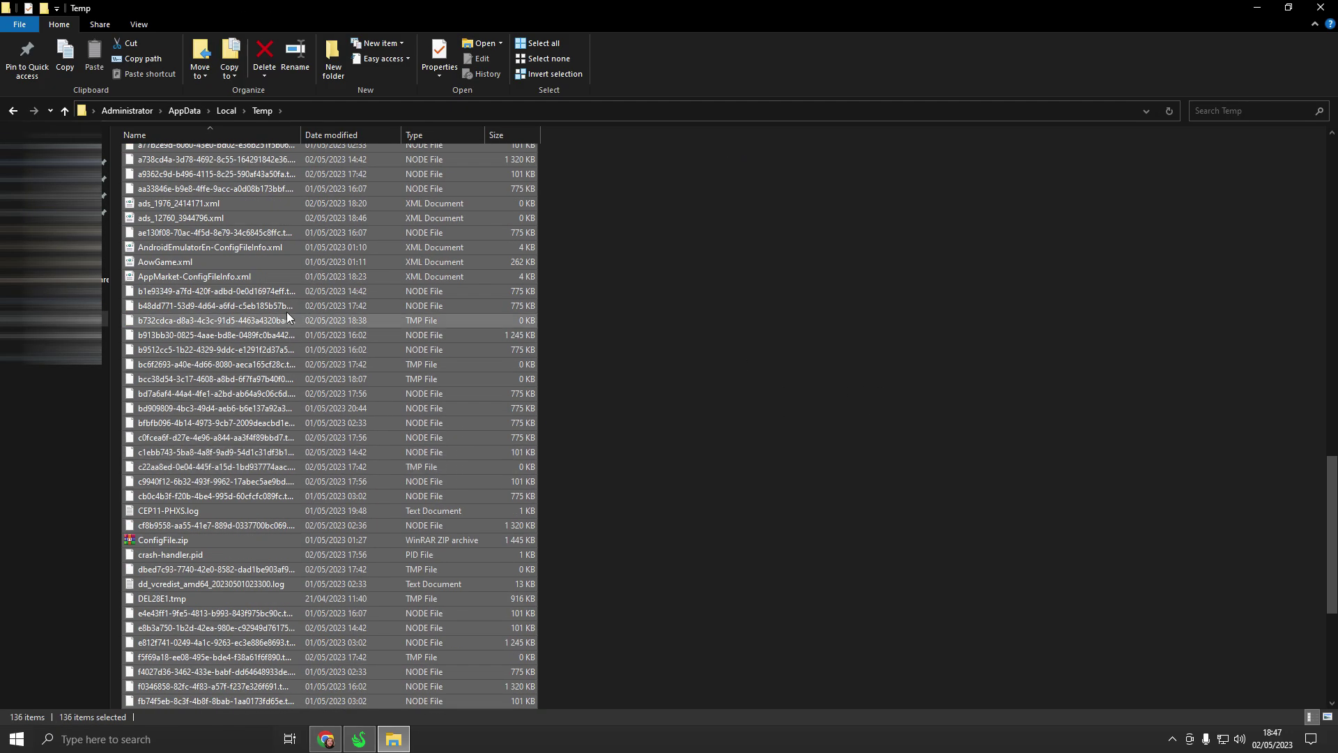
right_click(286, 308)
left_click(357, 566)
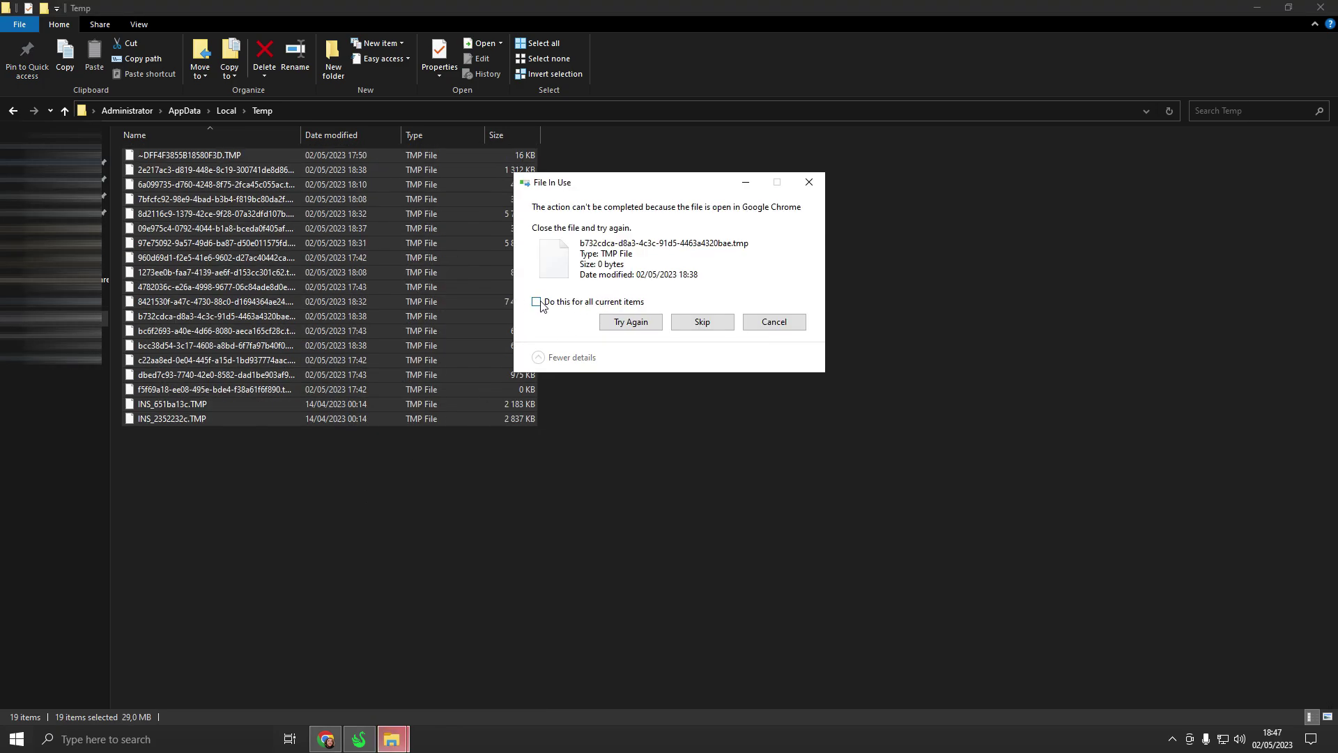
key("Return")
left_click(625, 321)
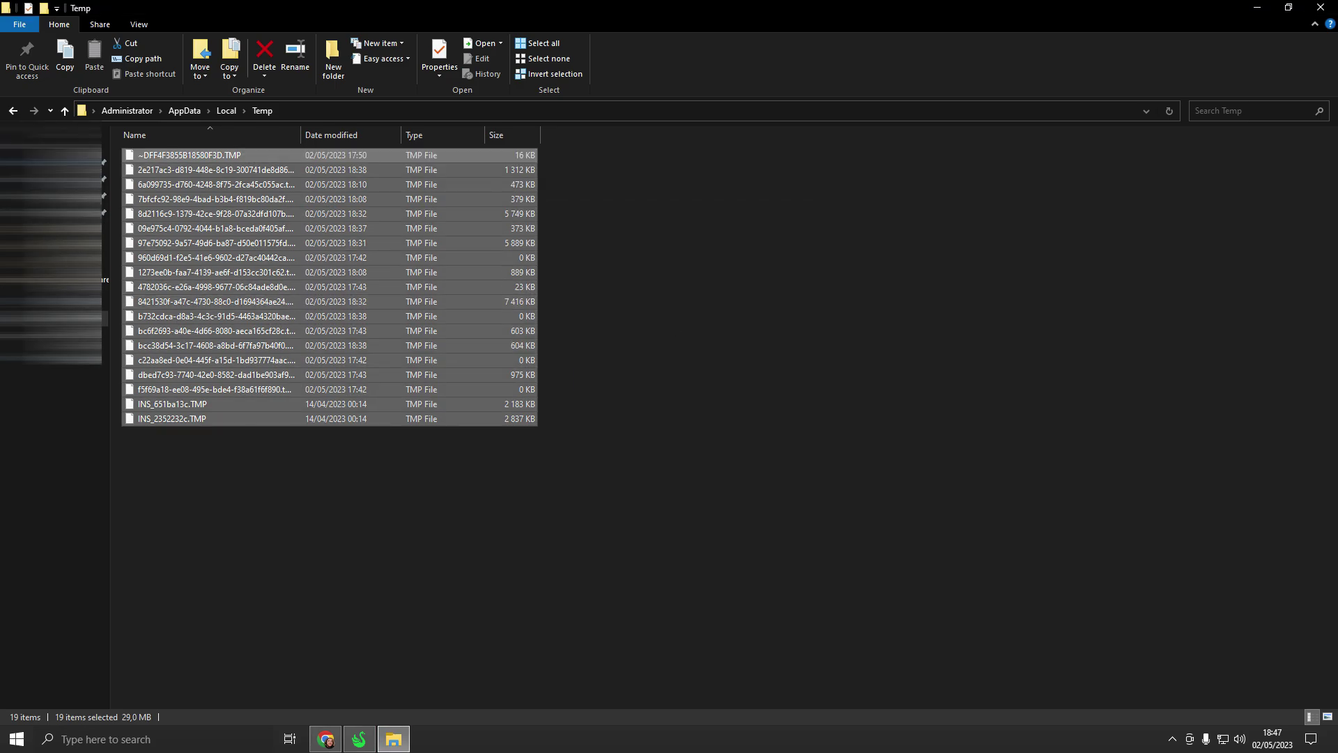
left_click(13, 110)
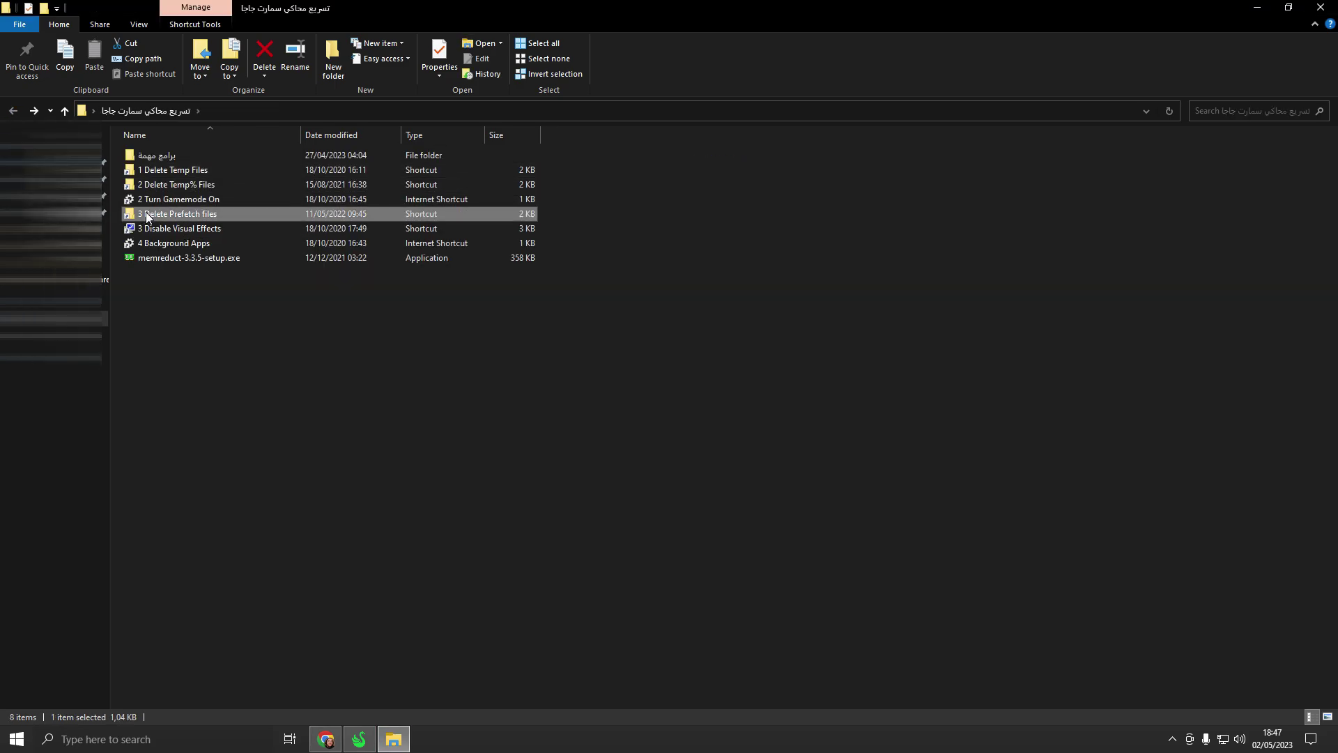
- Check the Windows Prefetch folder through the 3 Delete Prefetch files shortcut and return to the optimization folder
double_click(187, 216)
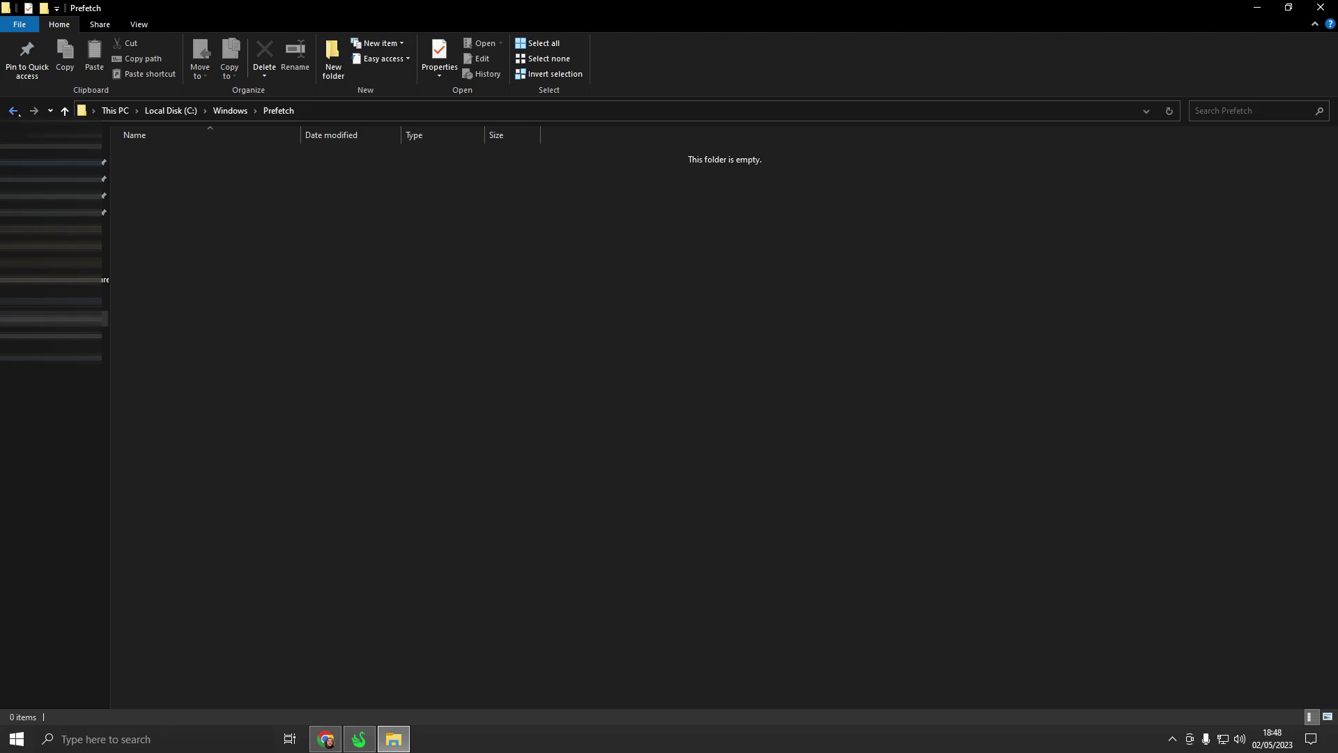
left_click(14, 112)
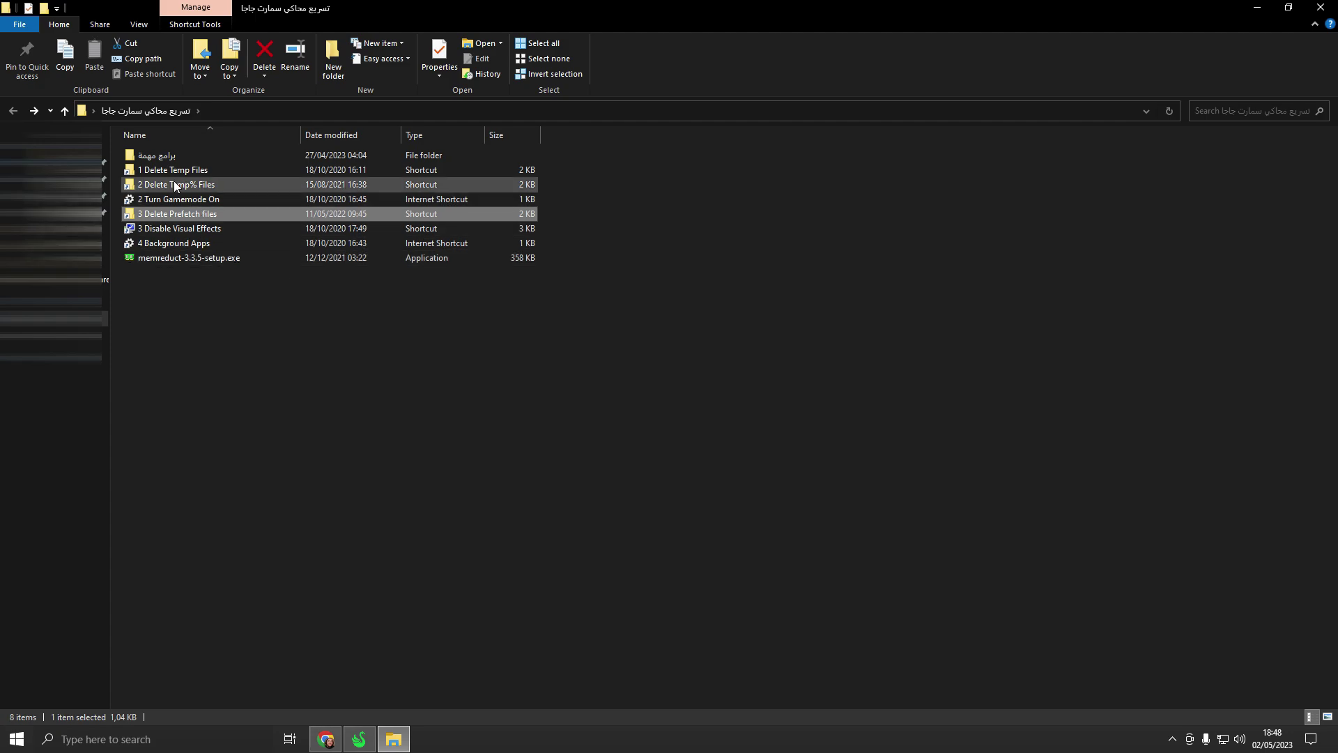
- Try again to delete all the remaining files in the user's AppData Temp folder, and return to the optimization folder
key("alt+Left")
left_click_drag(224, 546, 179, 299)
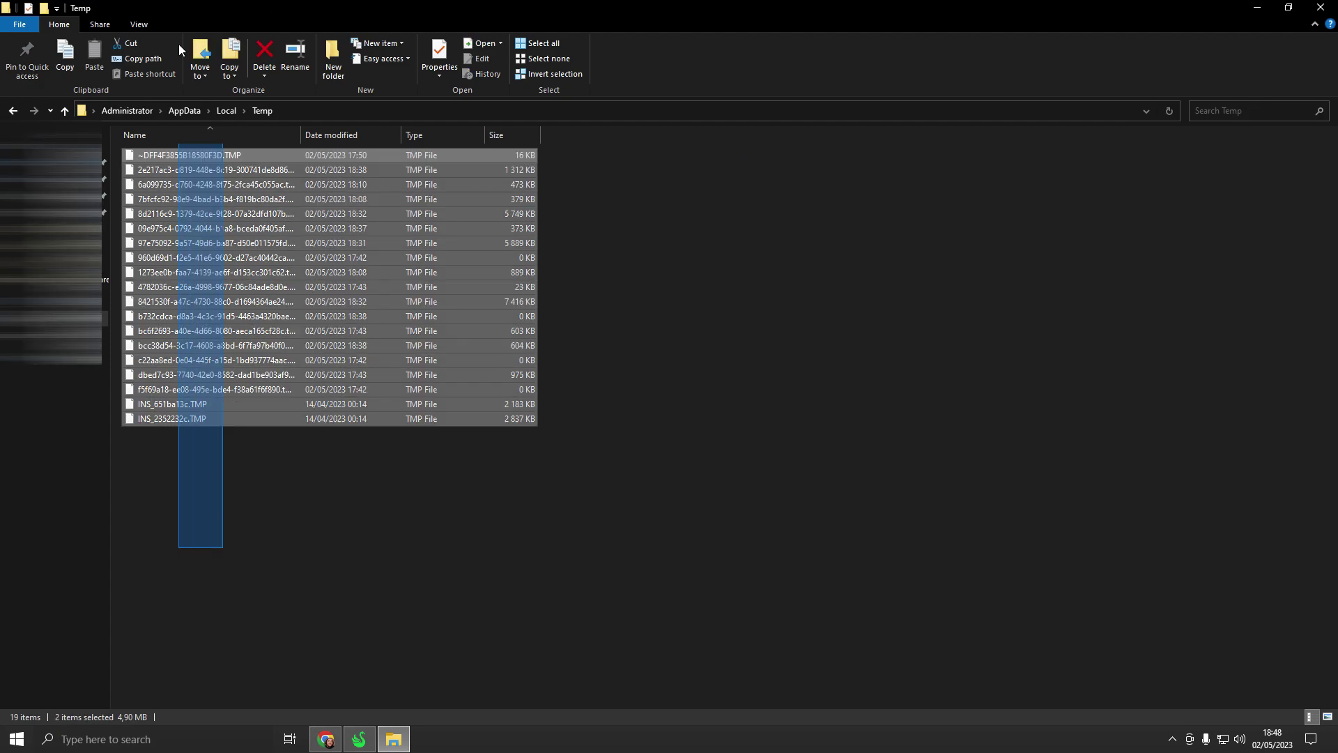
right_click(230, 270)
left_click(280, 531)
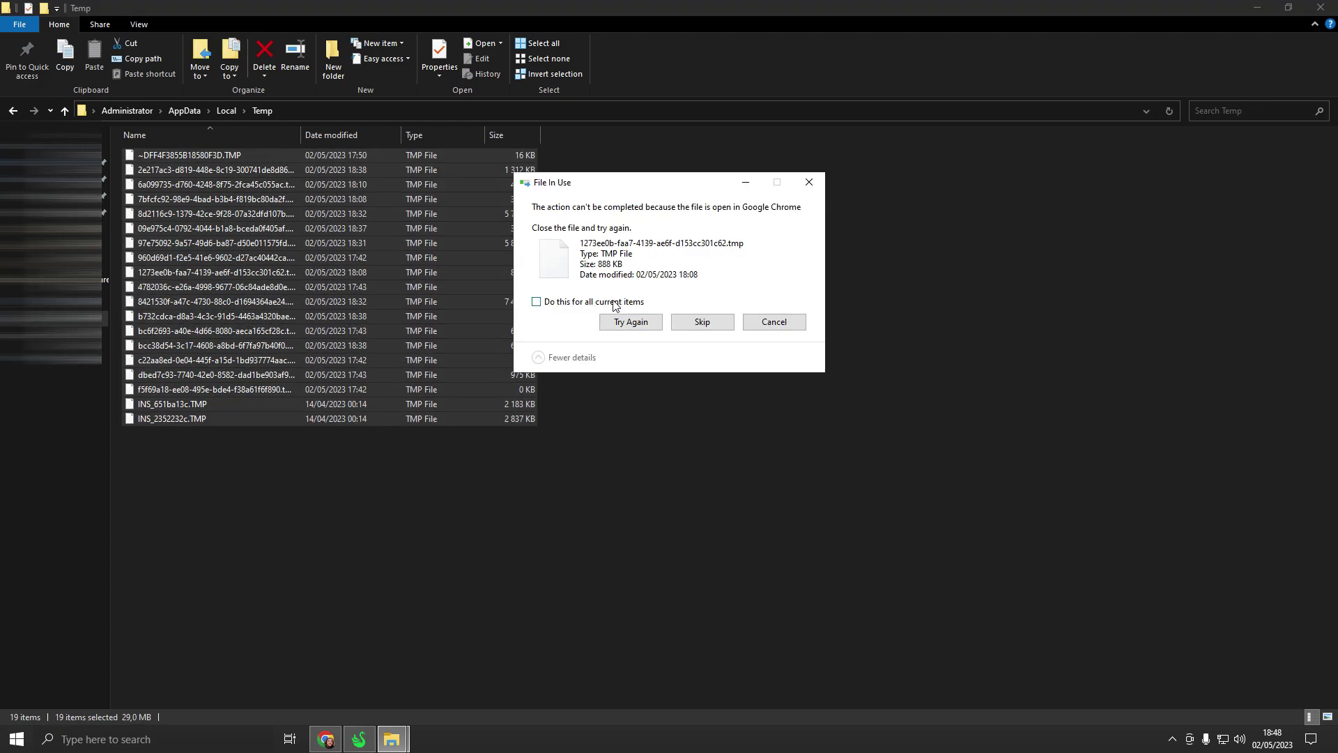
left_click(630, 322)
left_click(808, 184)
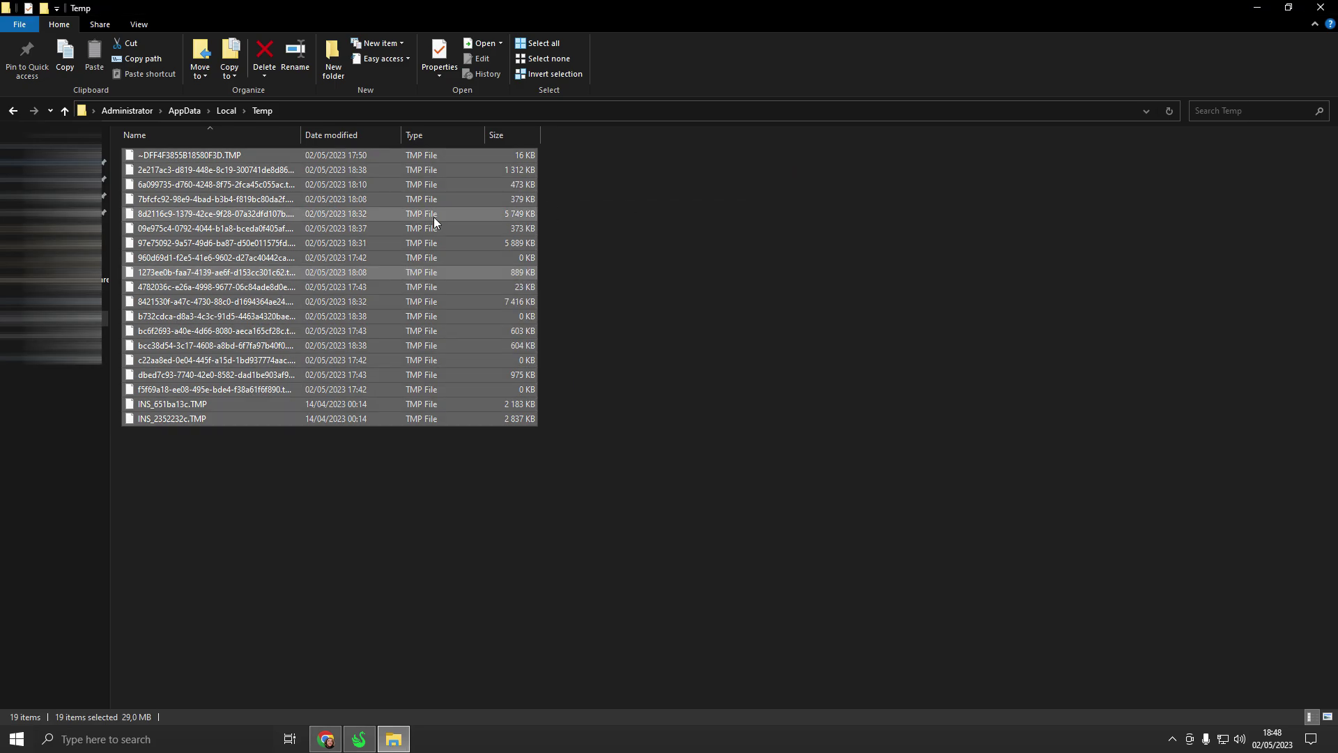
left_click(13, 110)
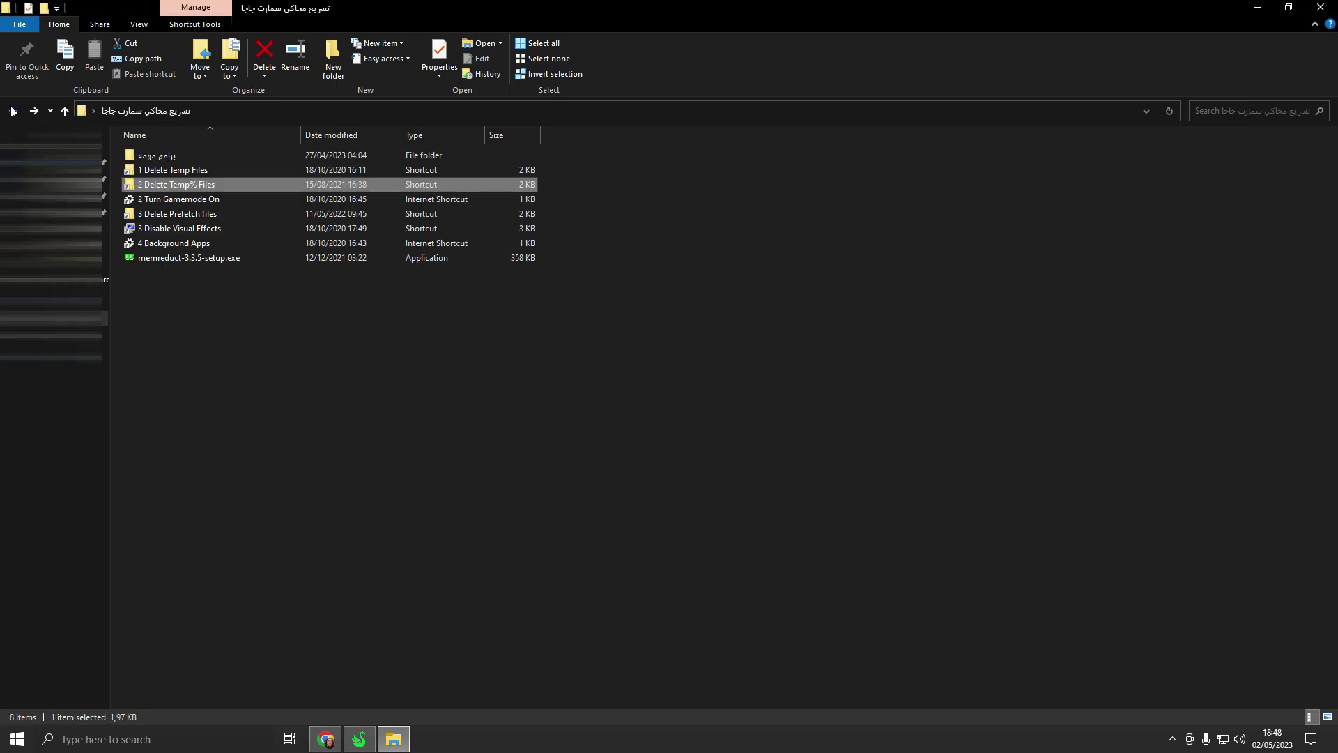
- Open the Windows Game Mode settings through the 2 Turn Gamemode On shortcut and turn Game Mode on
double_click(180, 201)
left_click(257, 135)
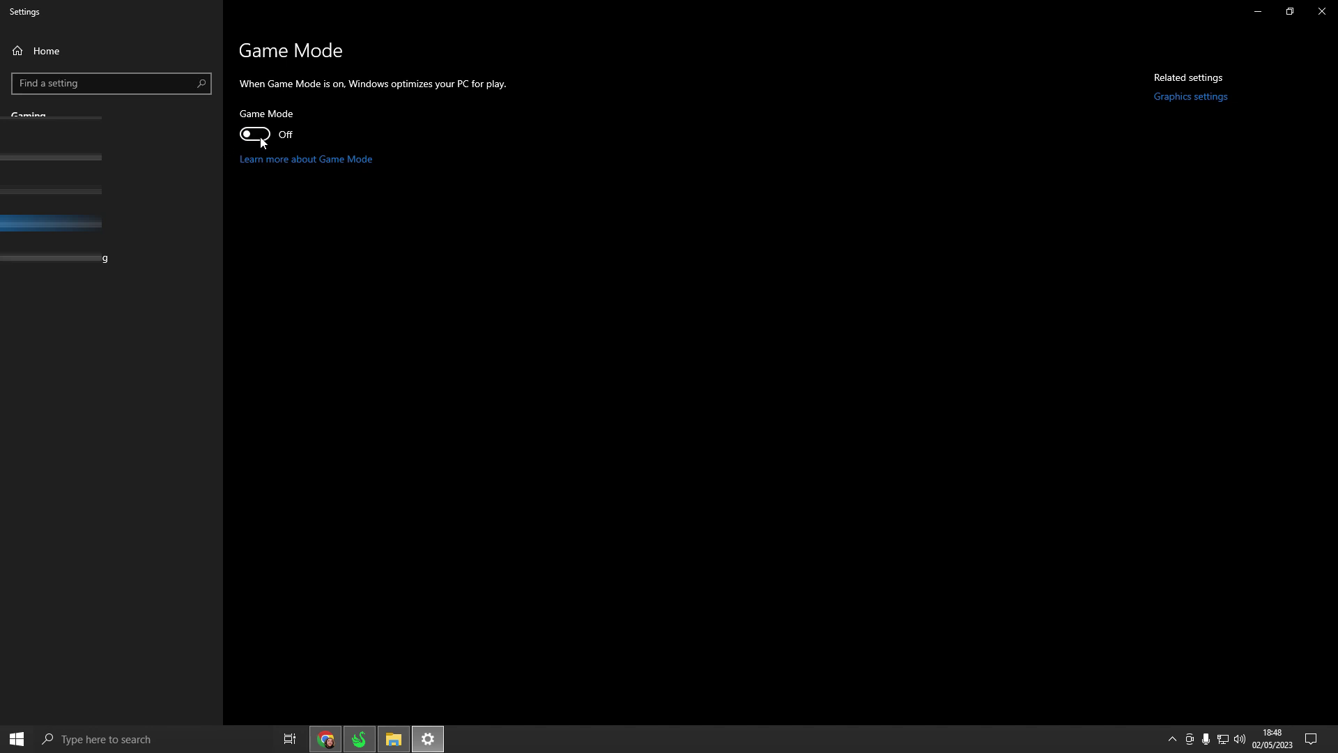
left_click(263, 139)
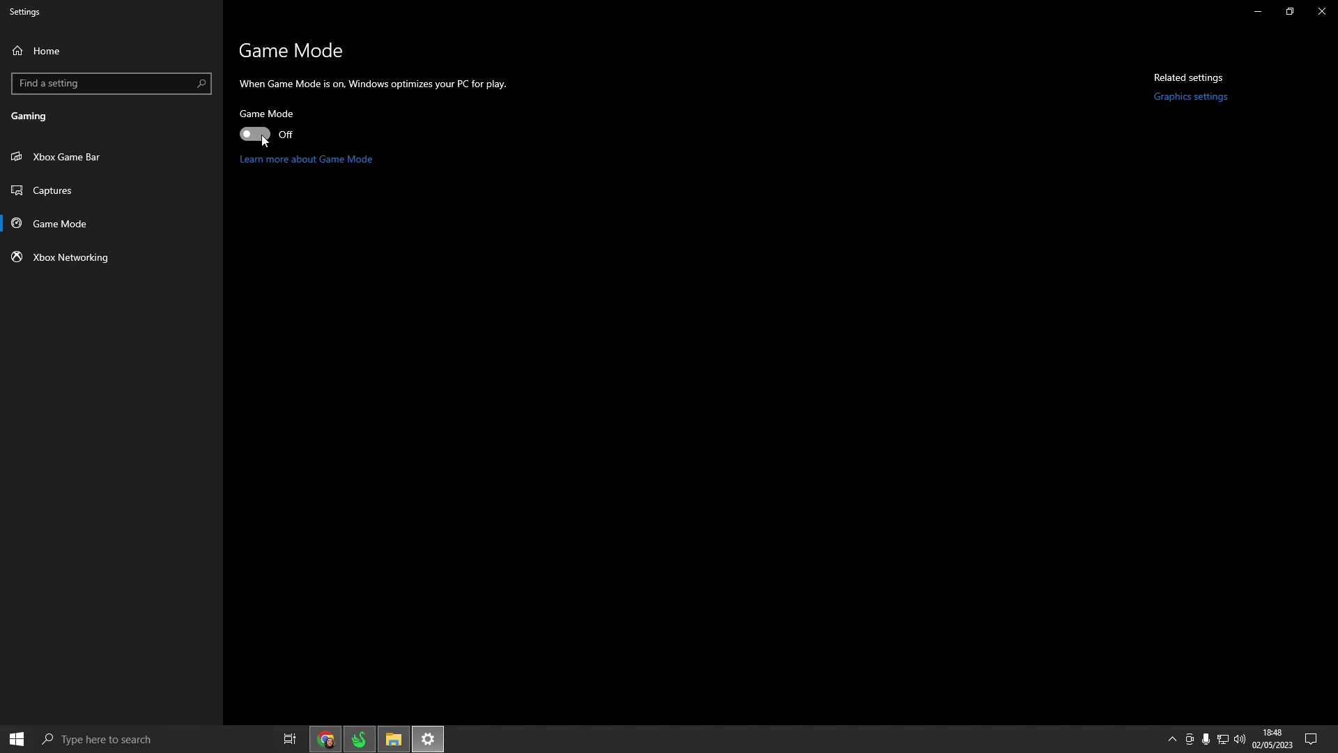
- Open the related Graphics settings and make sure hardware-accelerated GPU scheduling is on
left_click(1178, 98)
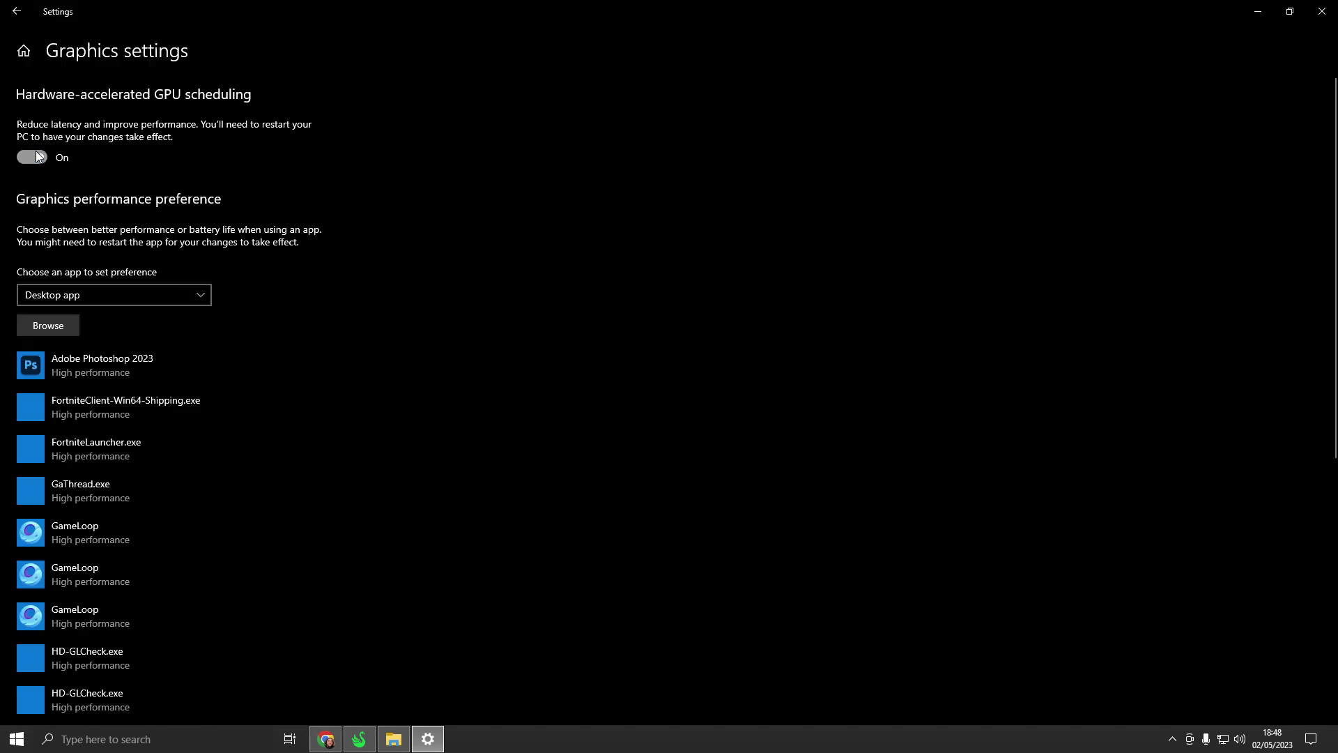
left_click(39, 156)
left_click(44, 159)
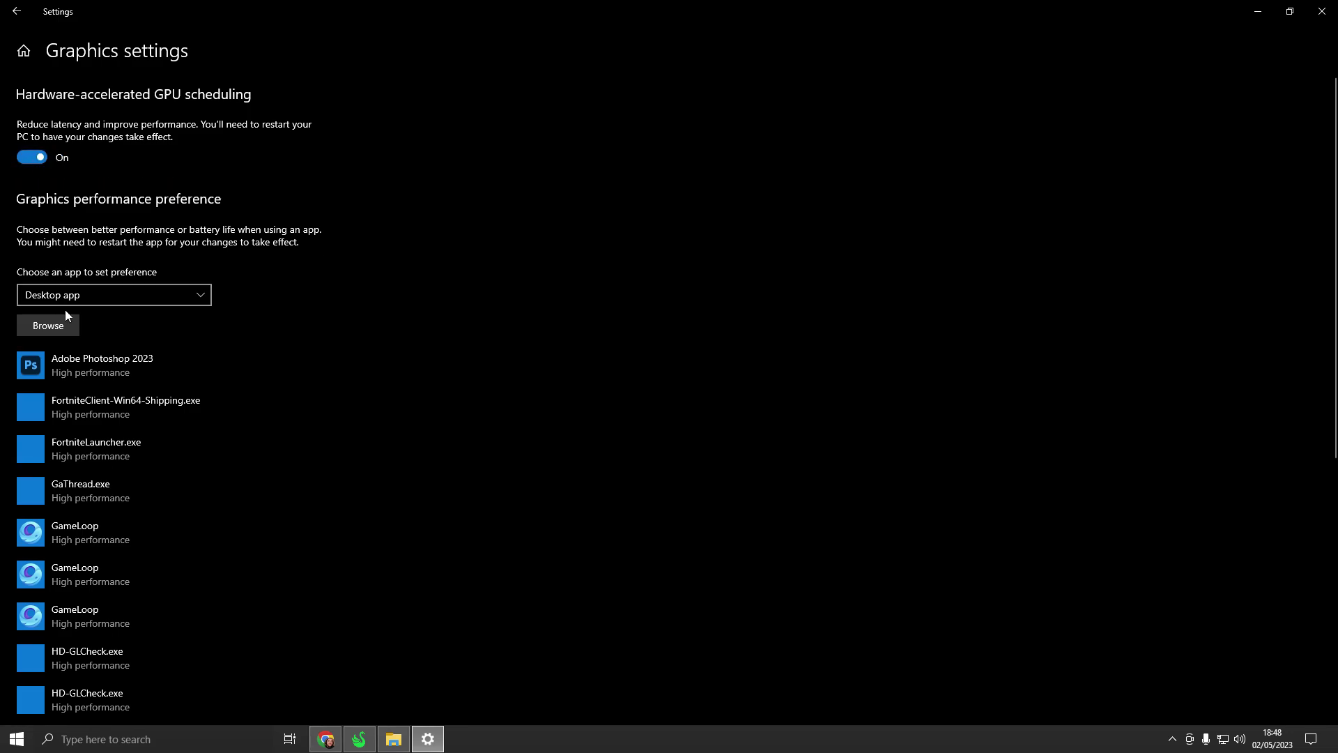
- Add ProjectTitan.exe from C:\SmartGaGa 3.1\SmartGaGa 3.1\ProjectTitan\Engine to the desktop apps with a graphics performance preference
left_click(43, 327)
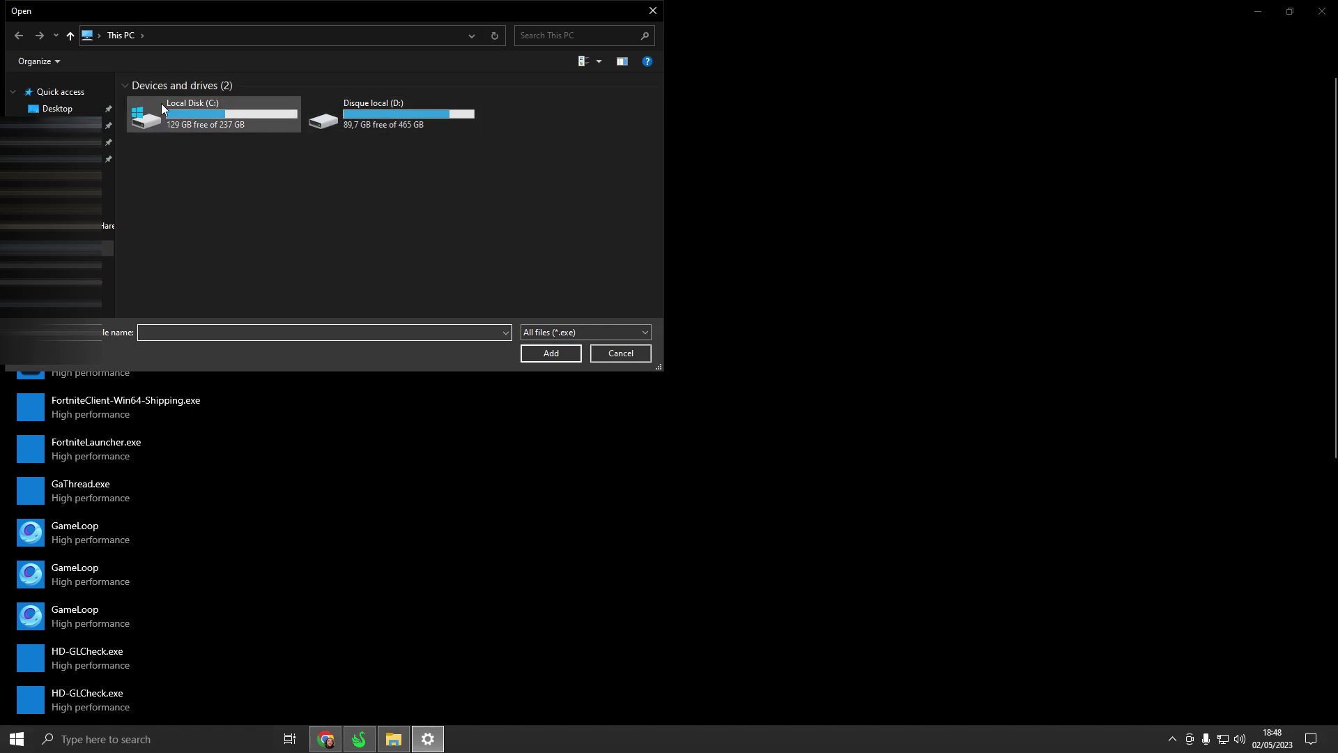
double_click(210, 120)
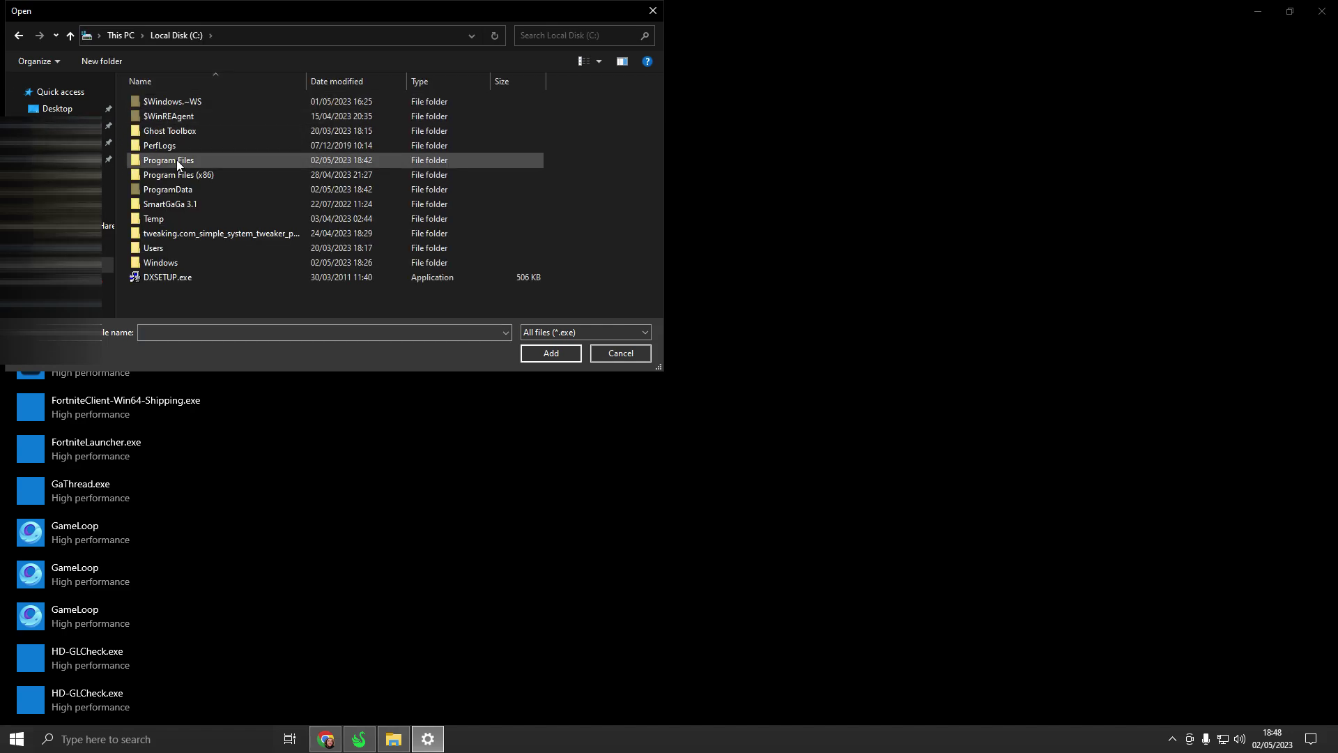
double_click(174, 203)
double_click(162, 102)
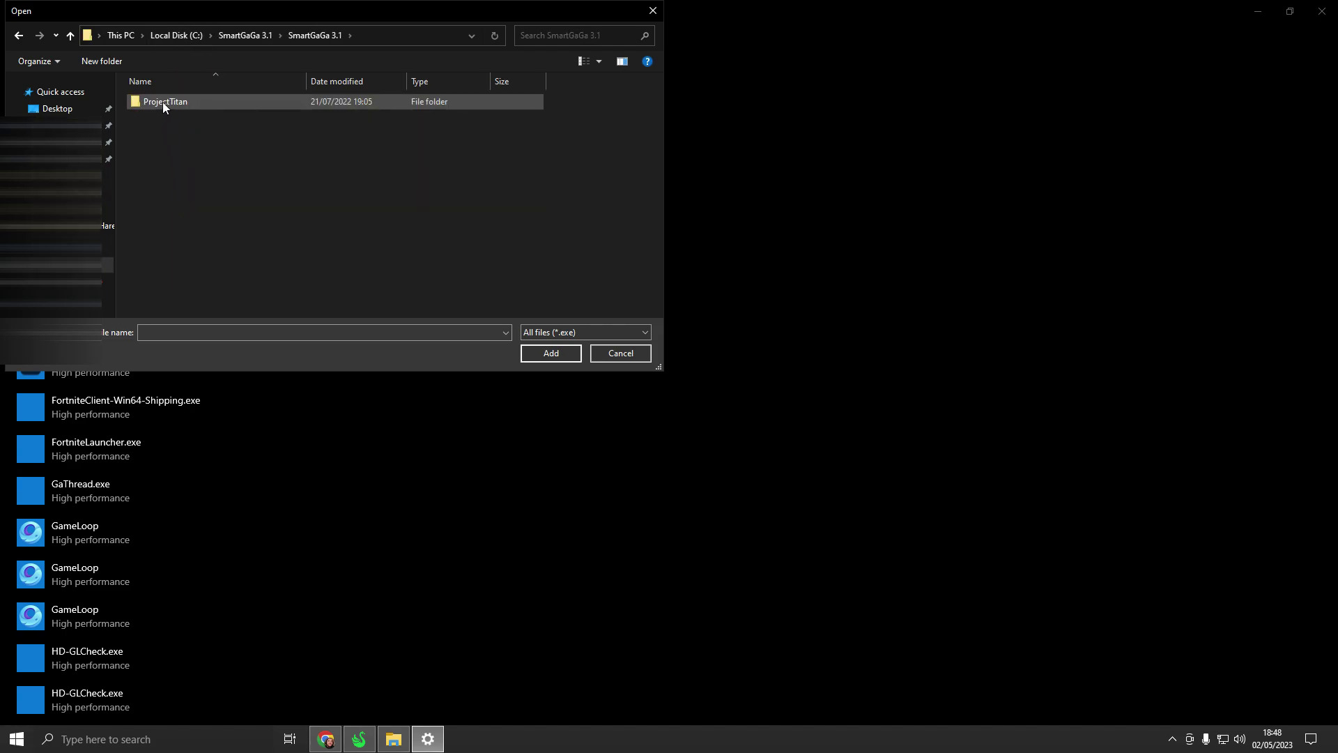
double_click(162, 102)
double_click(157, 117)
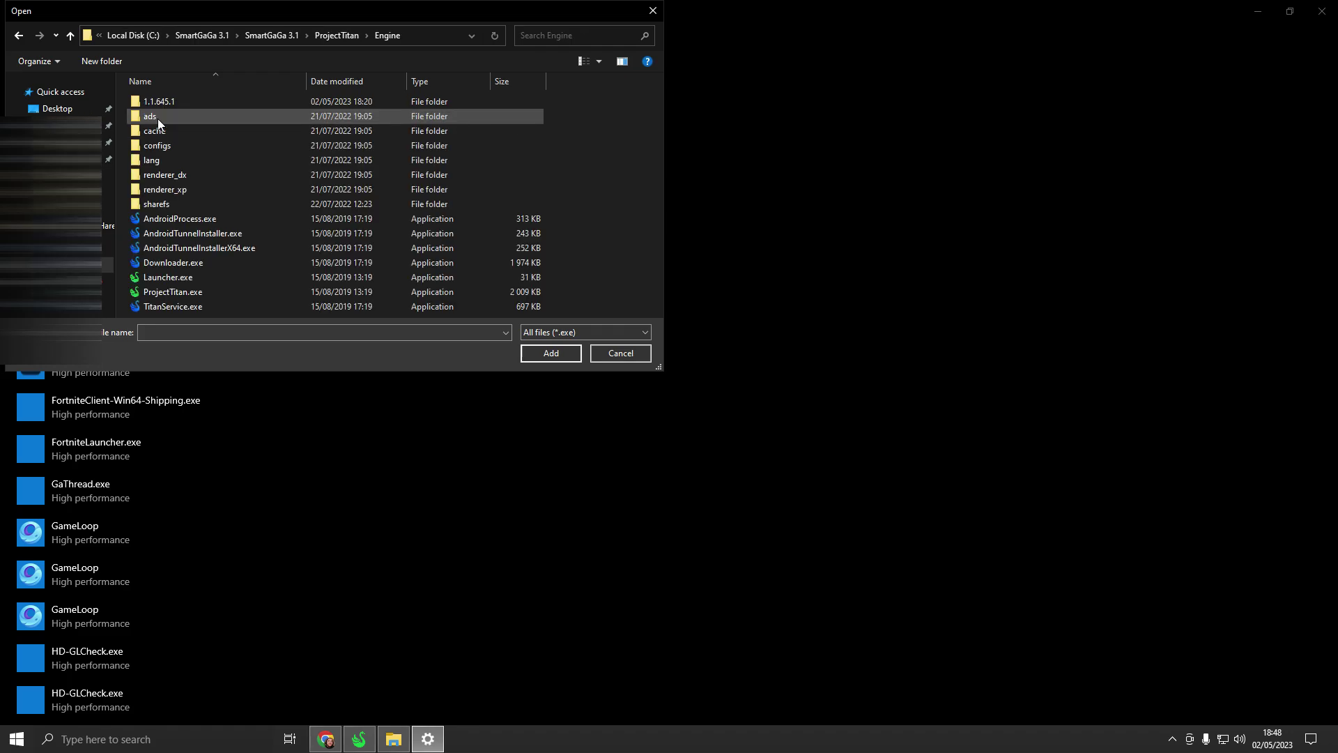
left_click(152, 292)
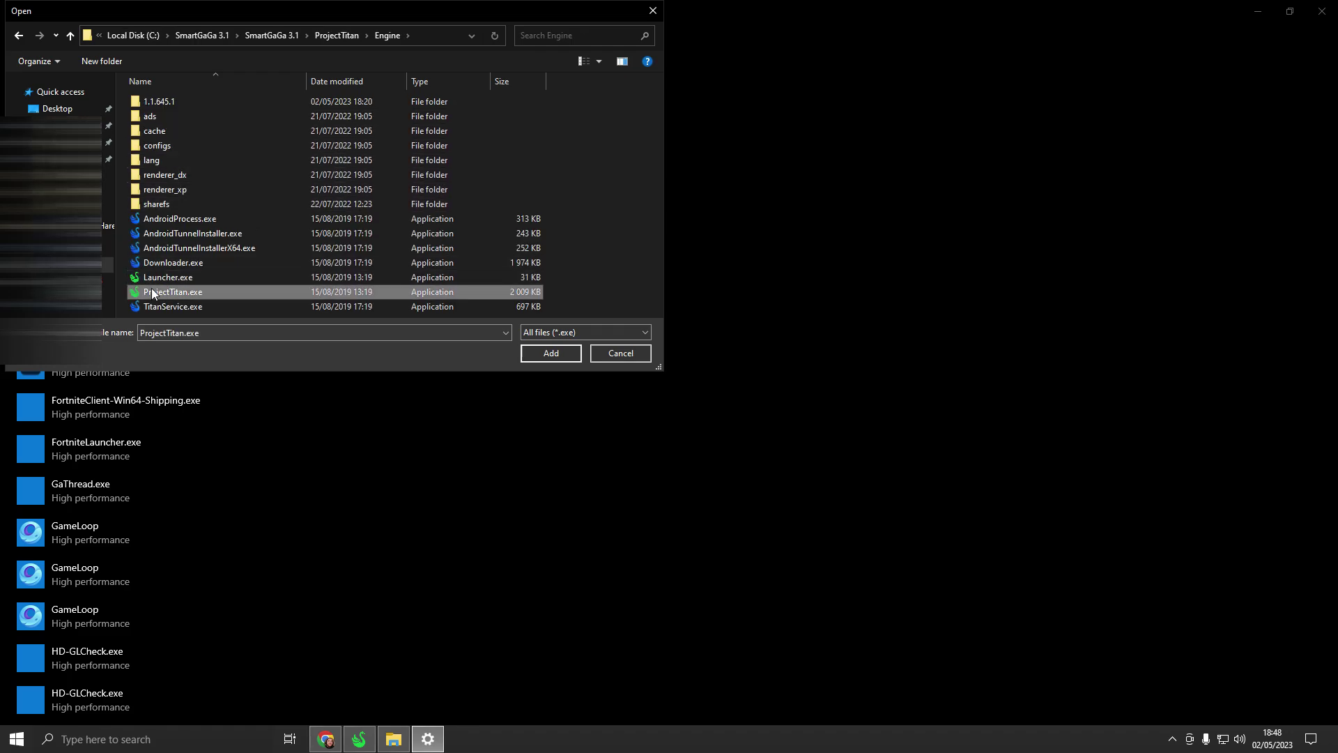
left_click(571, 356)
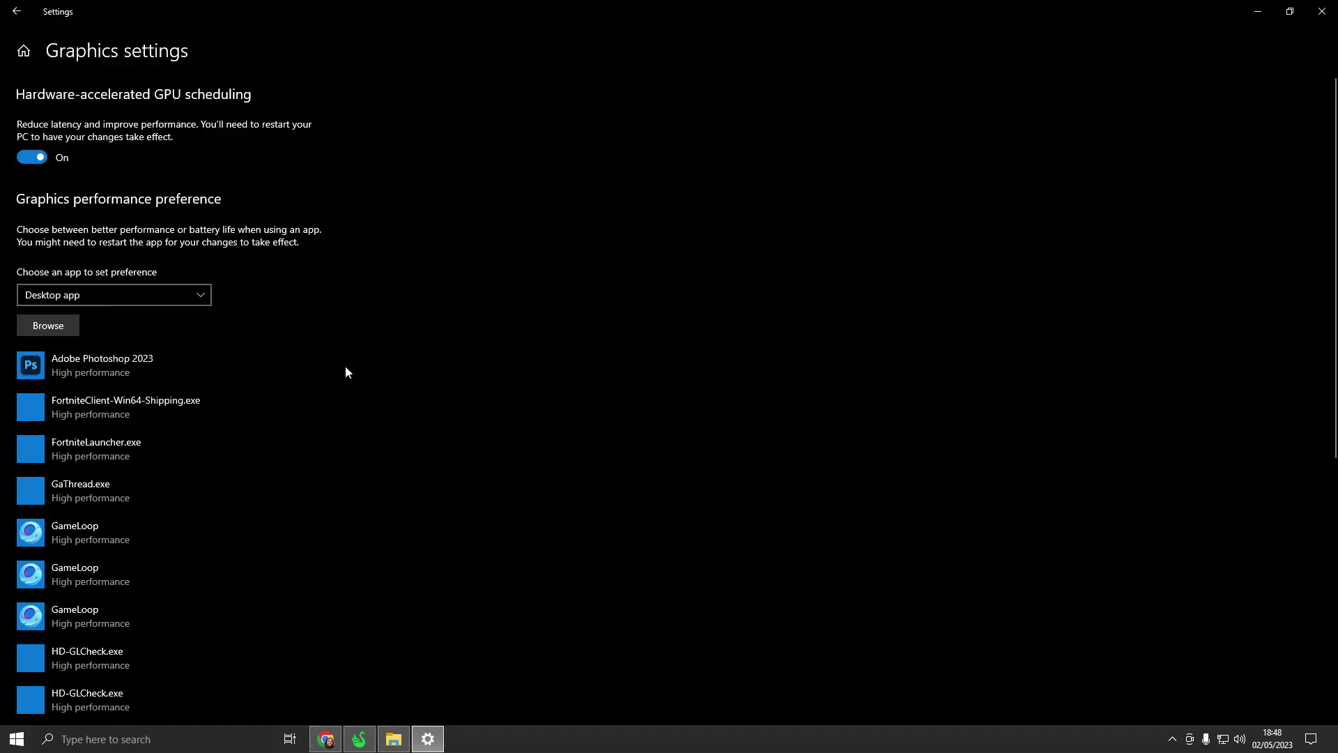
- Set the graphics preference of ProjectTitan to High performance and save it
scroll(307, 407, "down", 5)
left_click(228, 428)
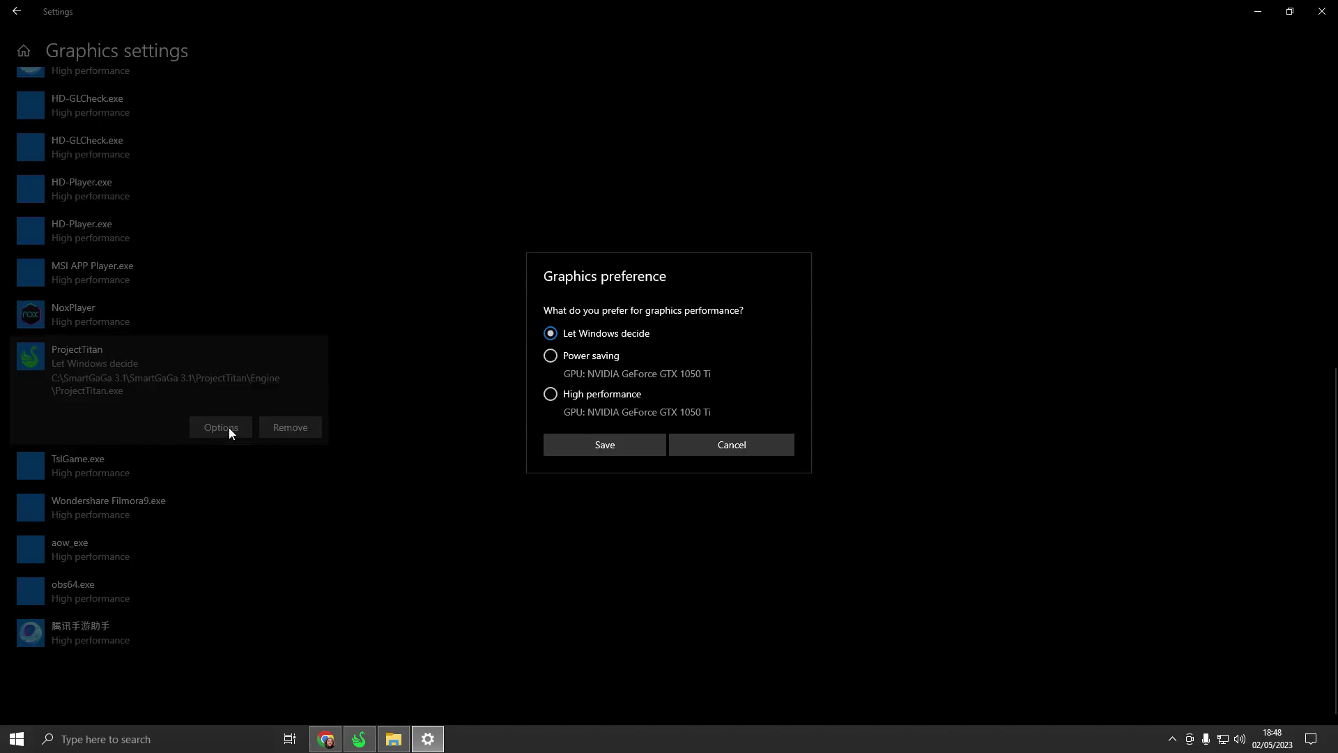
left_click(605, 446)
- Add Launcher.exe from the same Engine folder to the graphics performance preference list
scroll(209, 391, "up", 10)
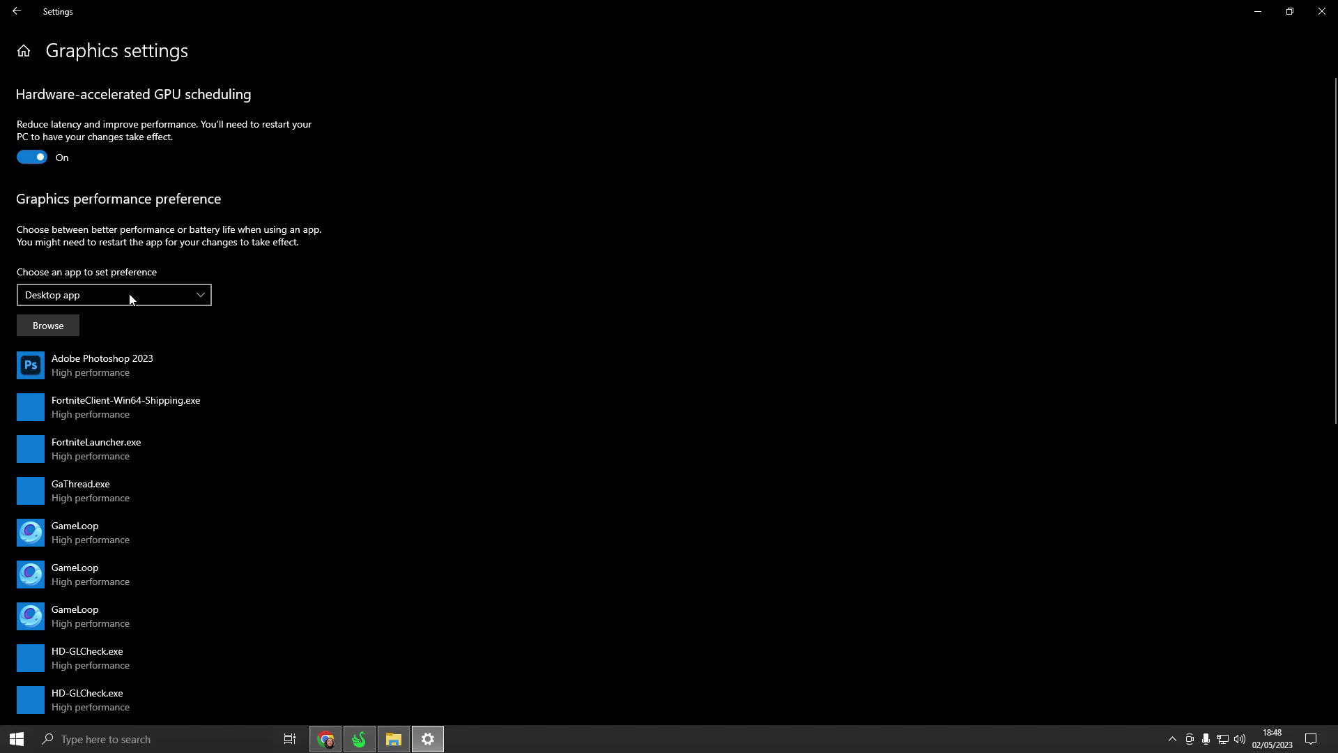
left_click(49, 329)
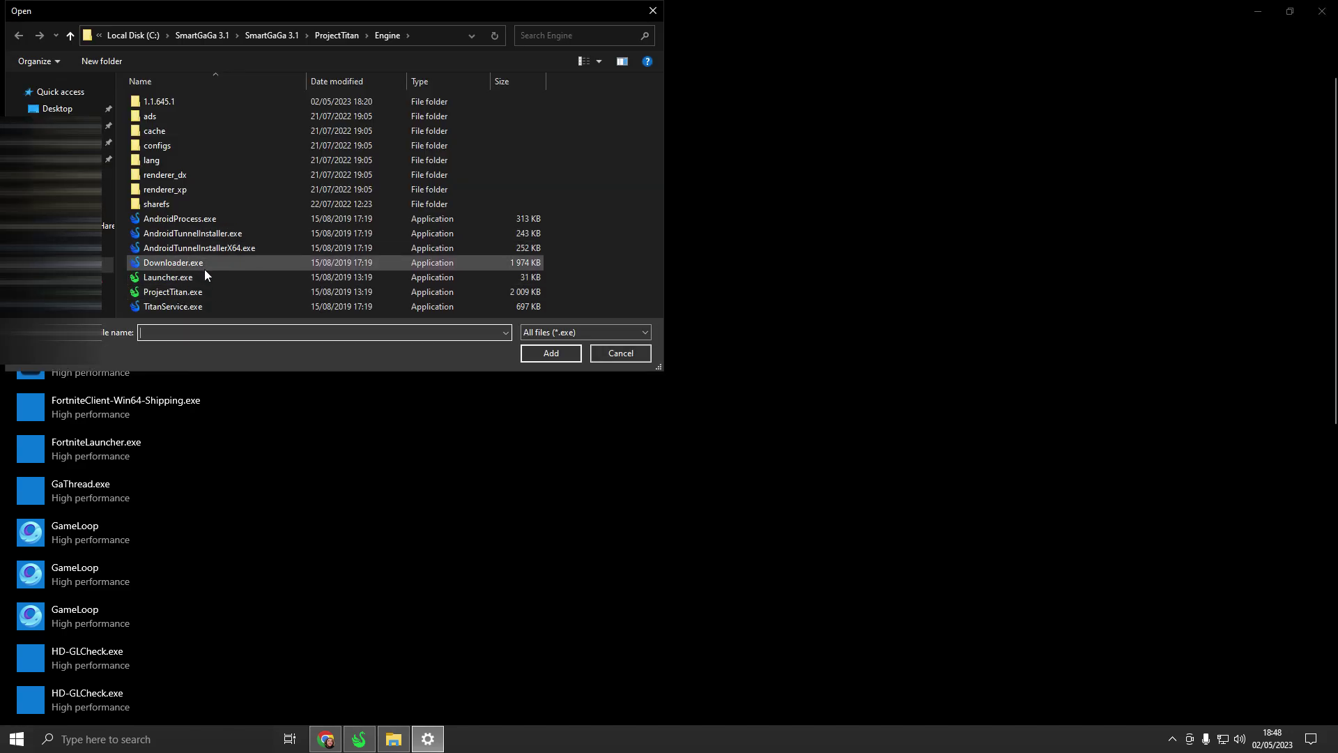
left_click(209, 277)
left_click(547, 356)
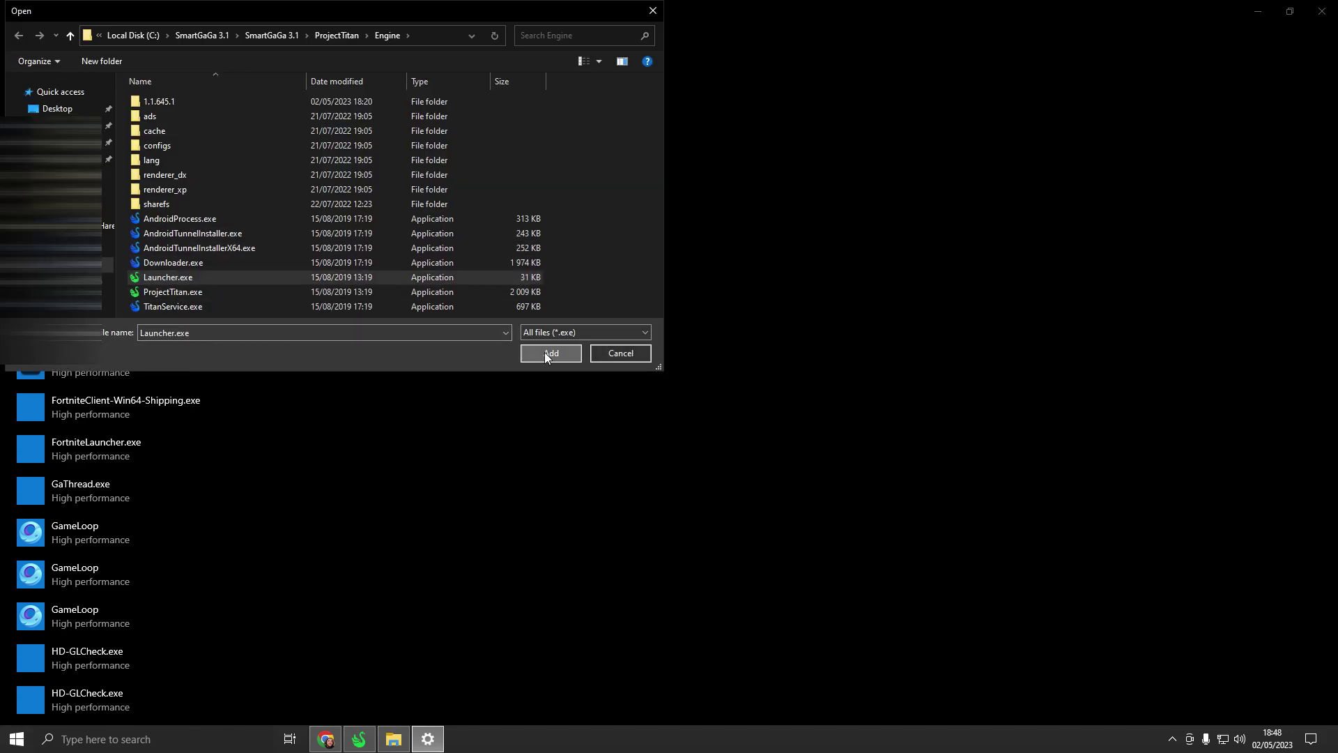
- Set the graphics preference of Launcher to High performance, save it, and close the Settings window
scroll(361, 387, "down", 9)
left_click(218, 300)
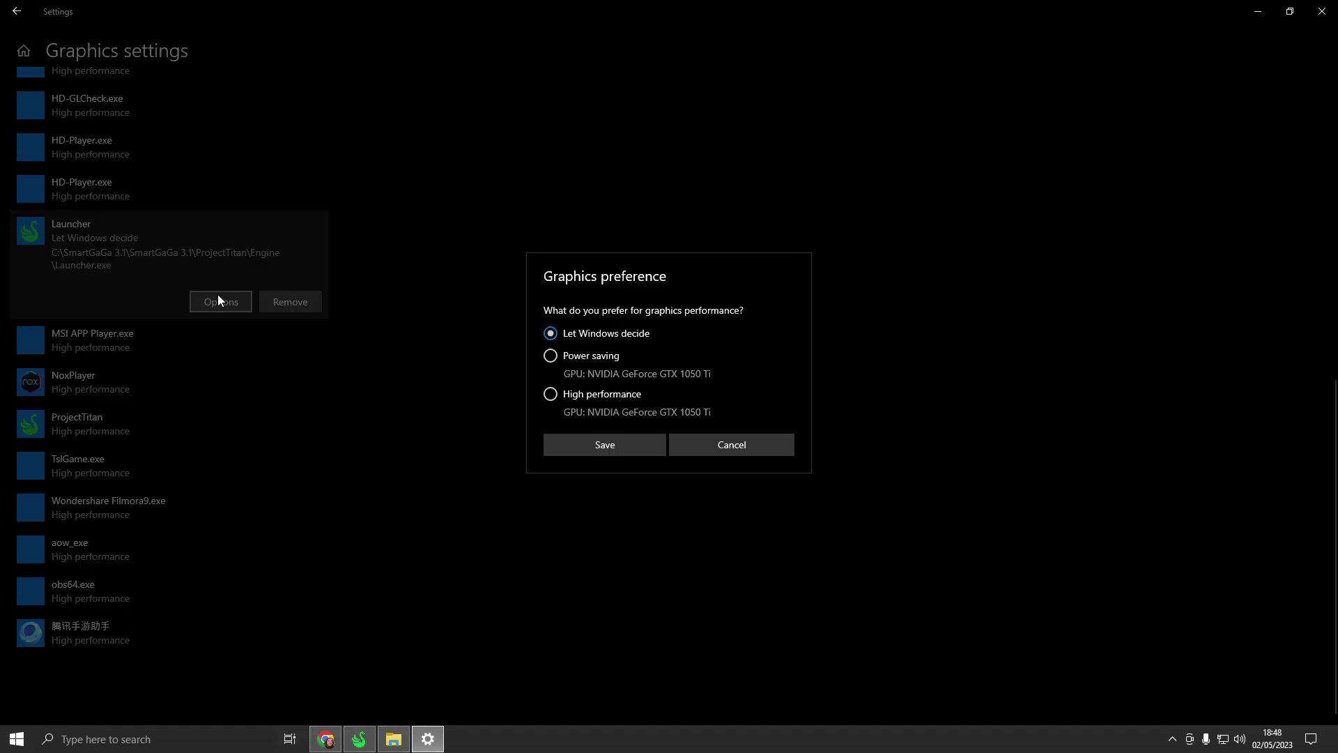
left_click(612, 440)
scroll(439, 403, "up", 10)
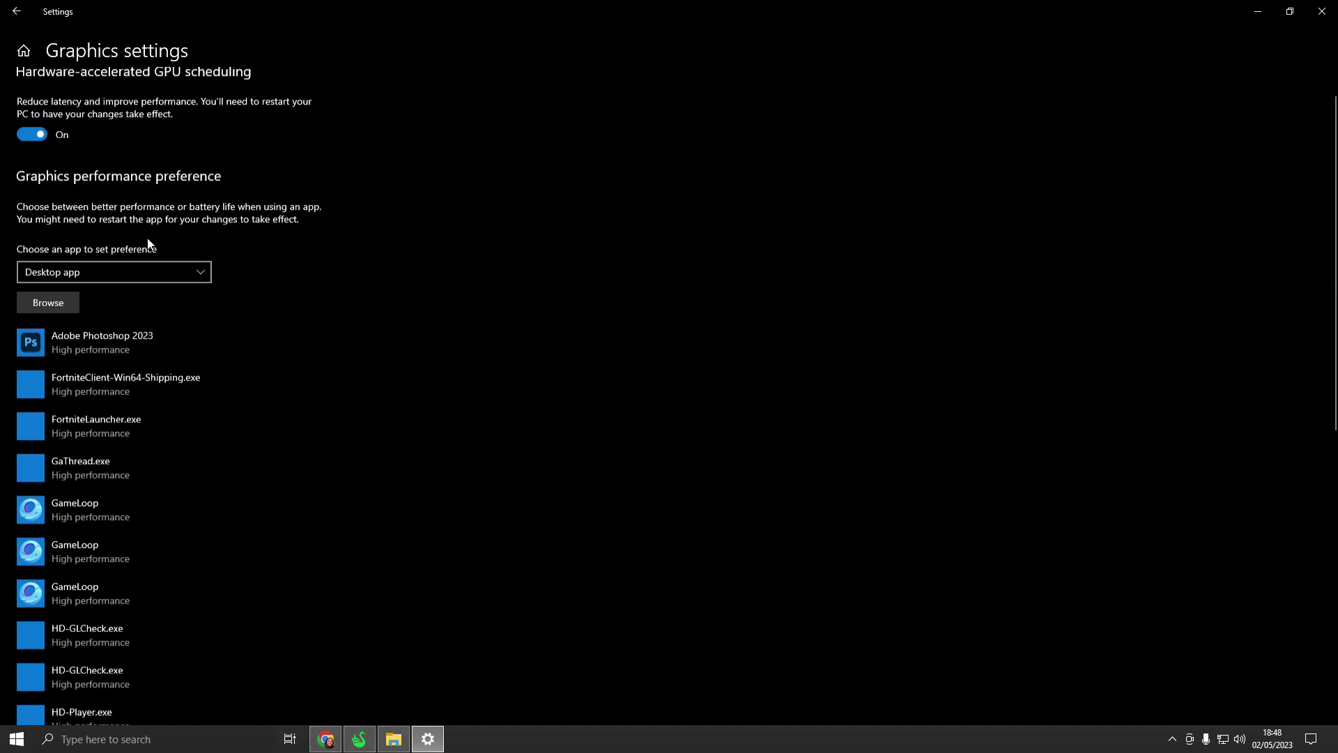
left_click(1322, 11)
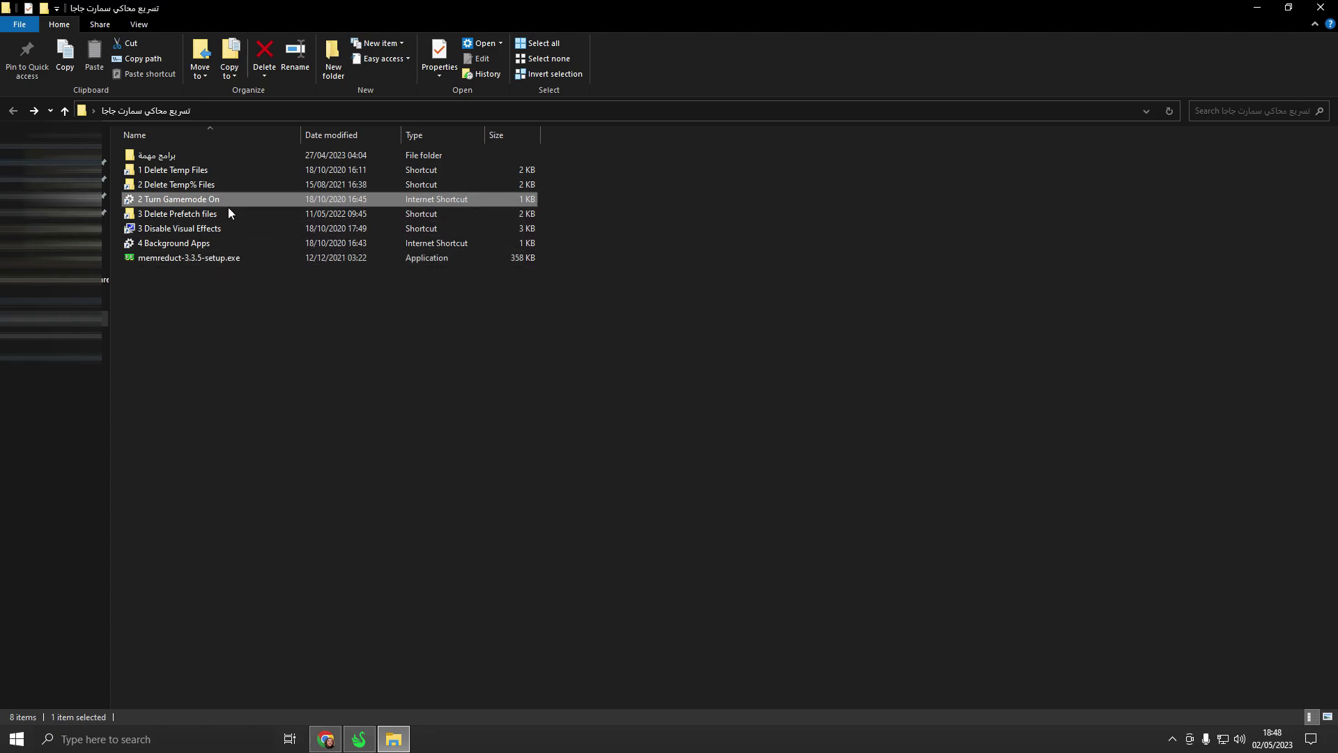
- Through the 3 Disable Visual Effects shortcut, disable all visual effects except thumbnails instead of icons and smooth edges of screen fonts, and apply
double_click(175, 232)
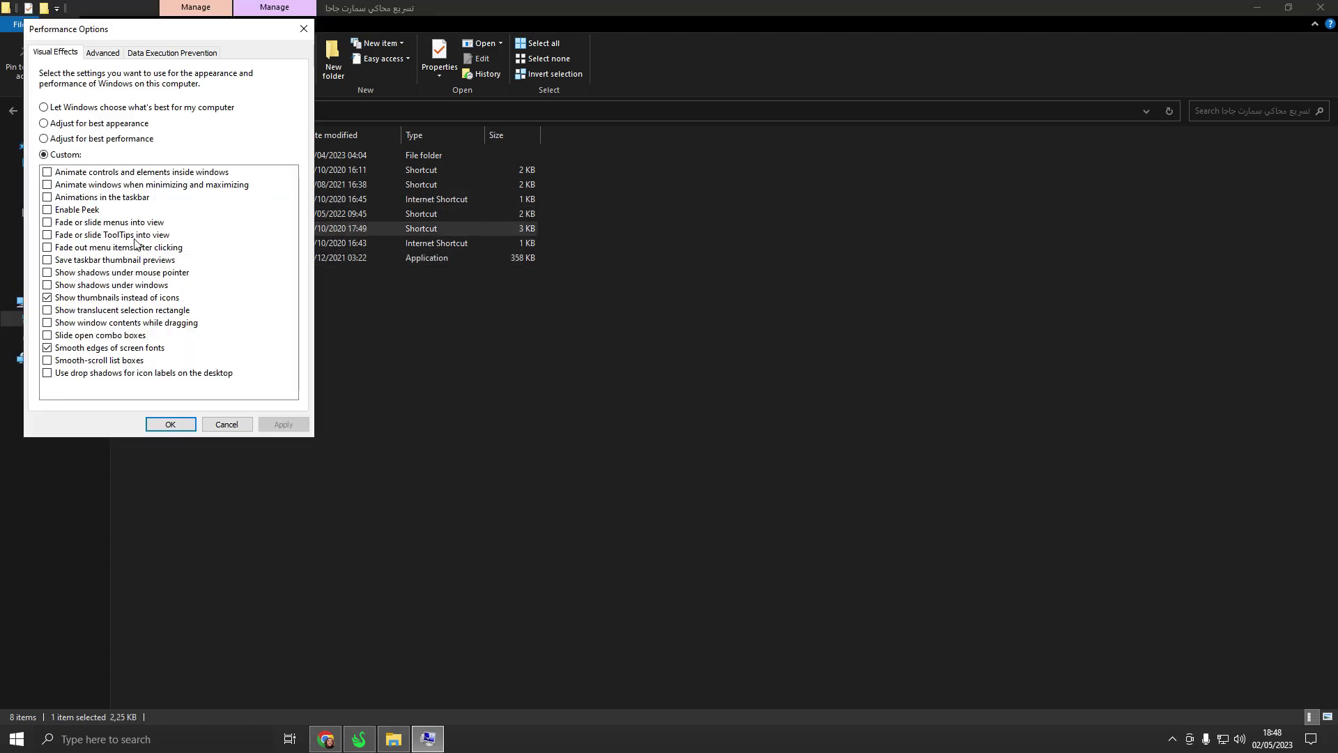
left_click(97, 109)
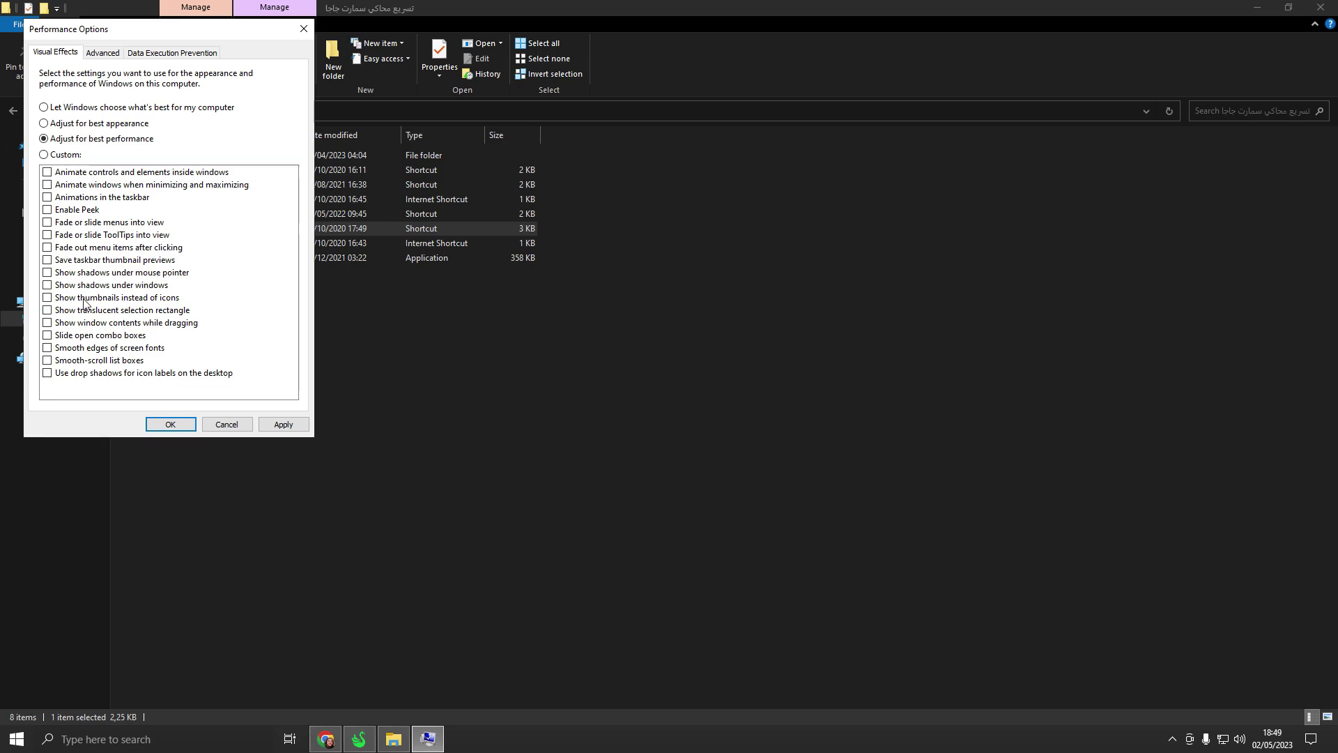
left_click(48, 298)
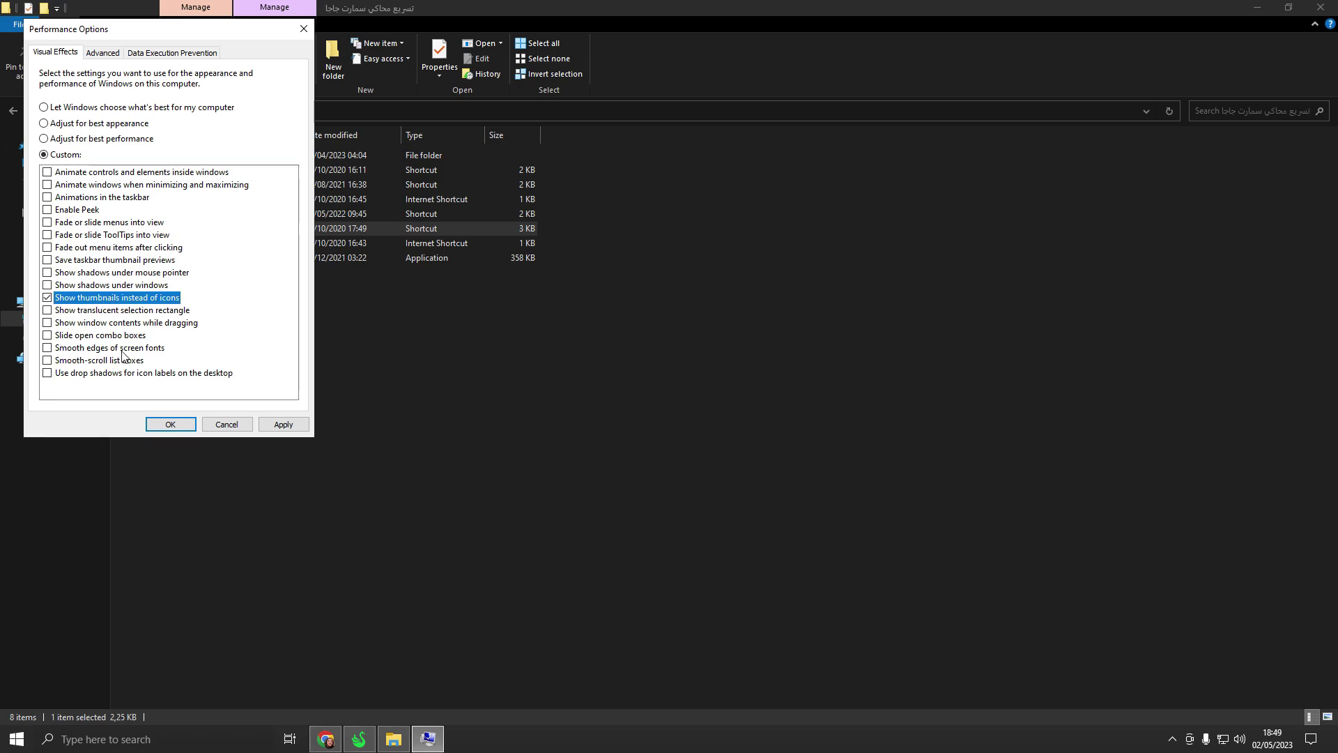
left_click(48, 348)
left_click(300, 427)
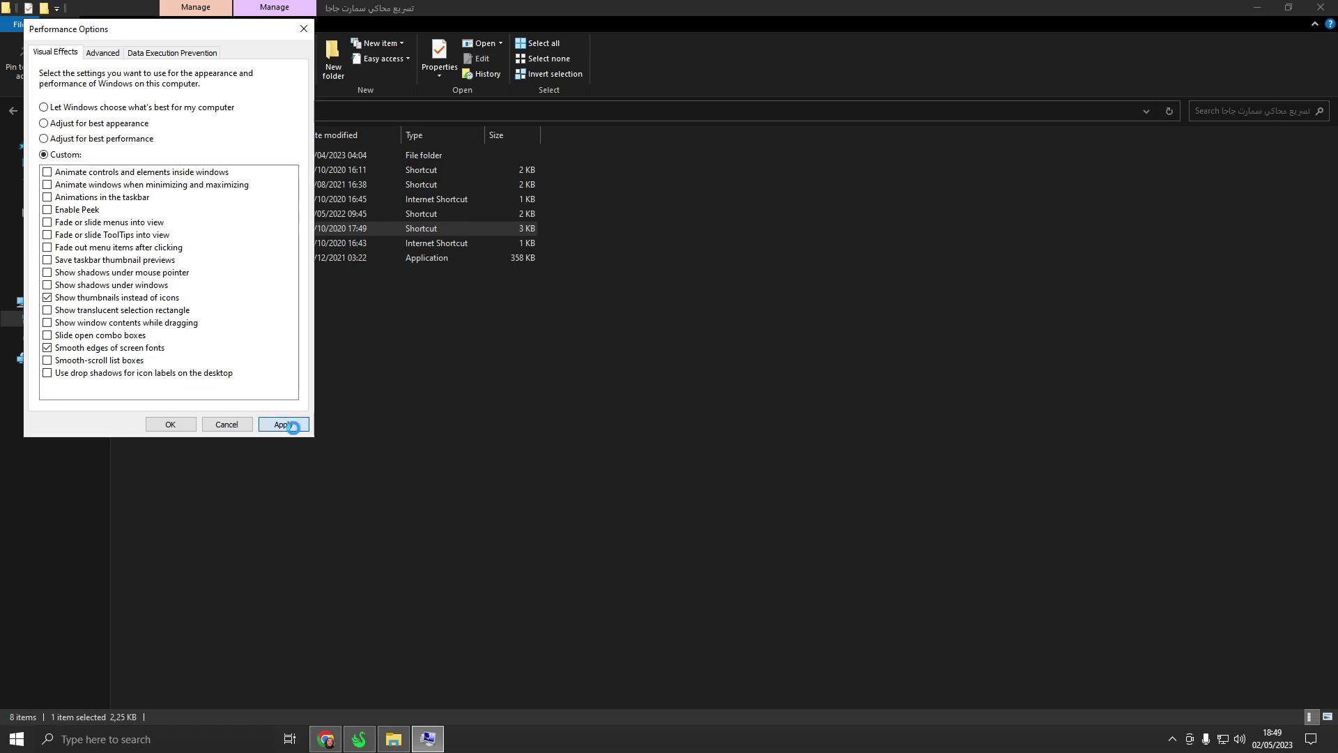
left_click(170, 424)
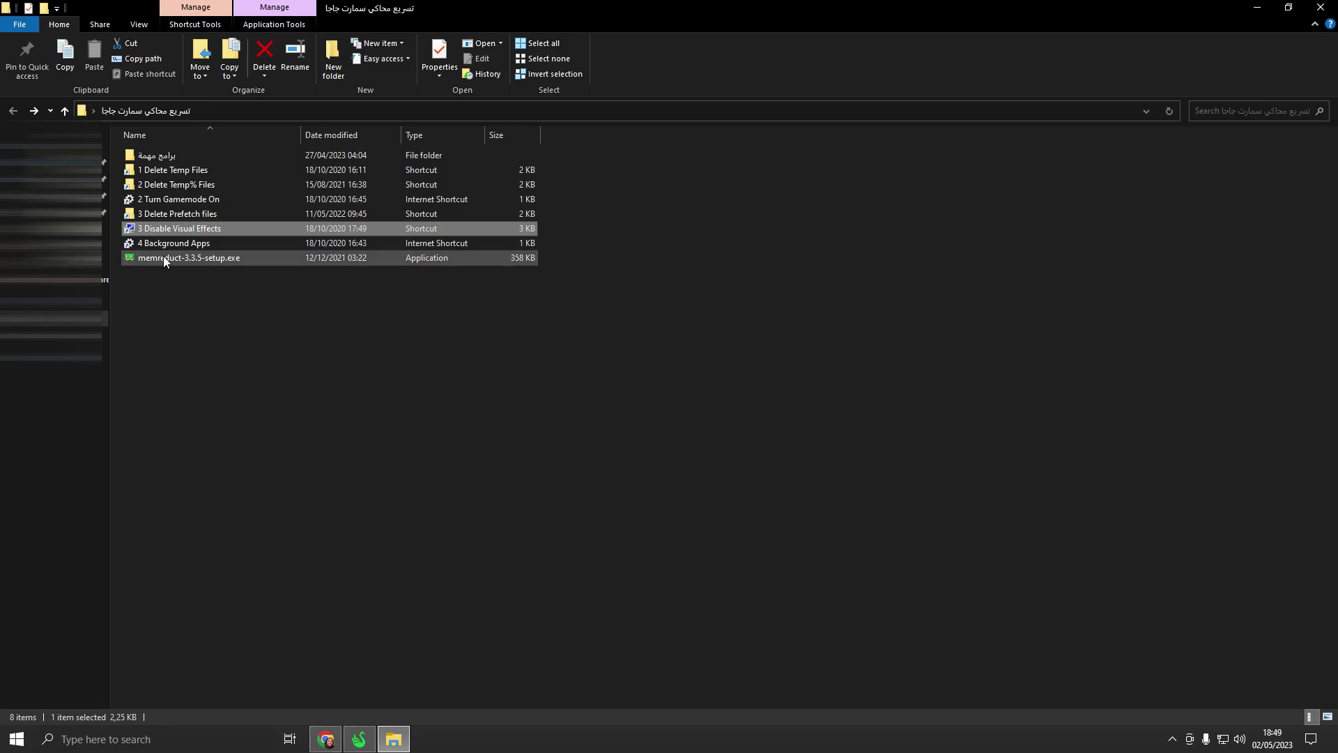
- Open the Background apps settings through the 4 Background Apps shortcut, make sure apps cannot run in the background, and close Settings
double_click(163, 247)
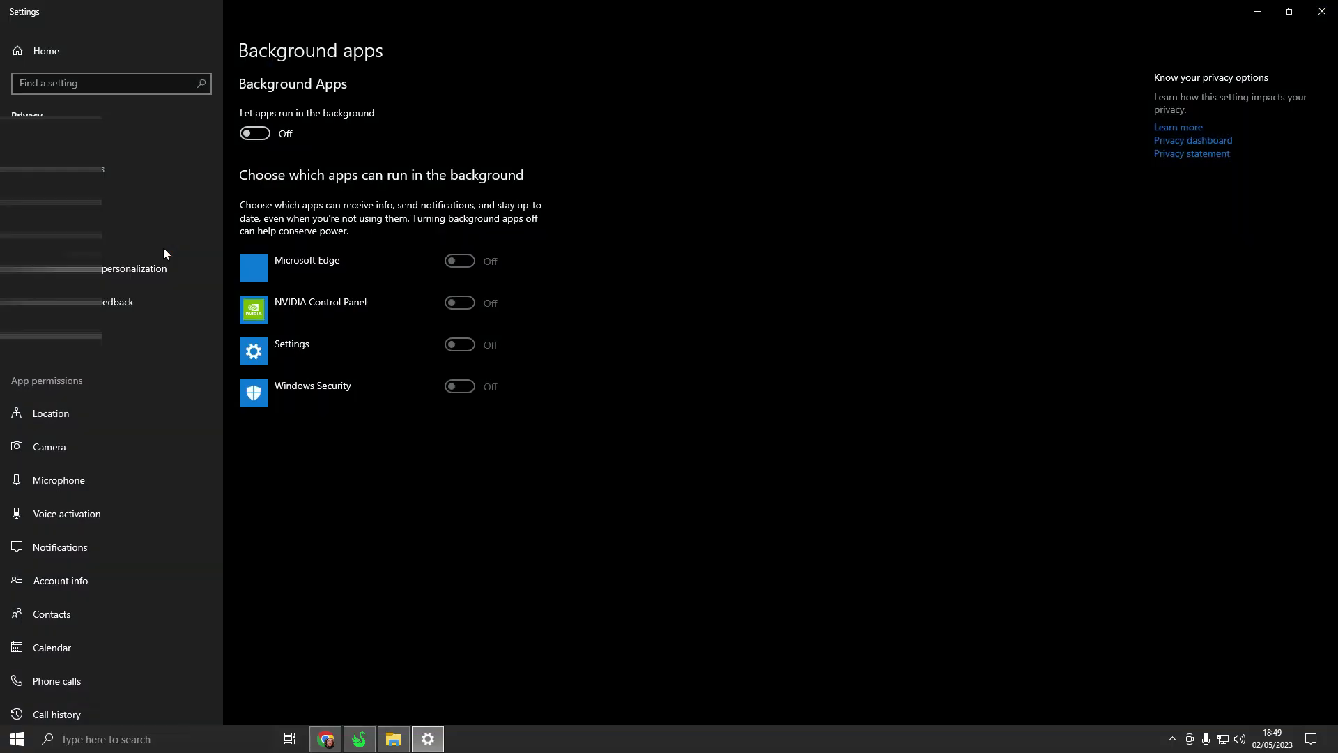
left_click(268, 132)
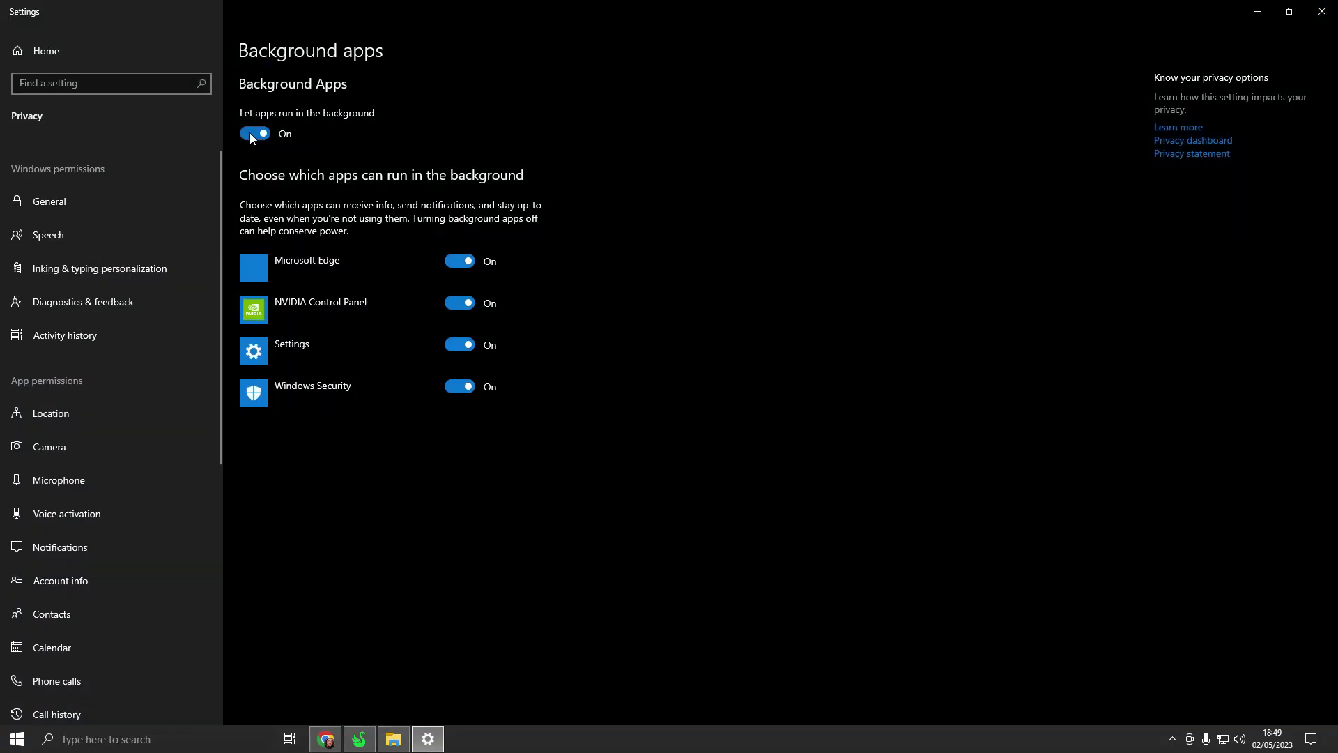
left_click(252, 137)
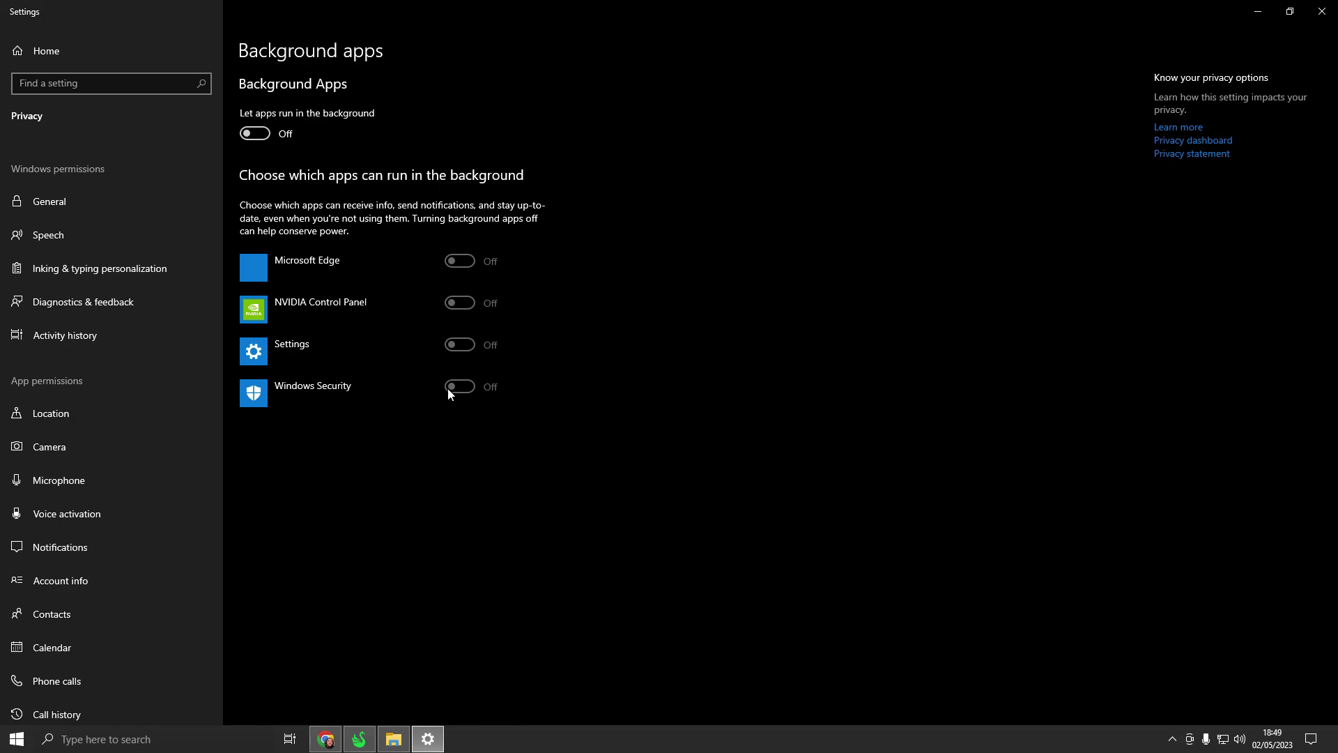
left_click(260, 137)
left_click(255, 135)
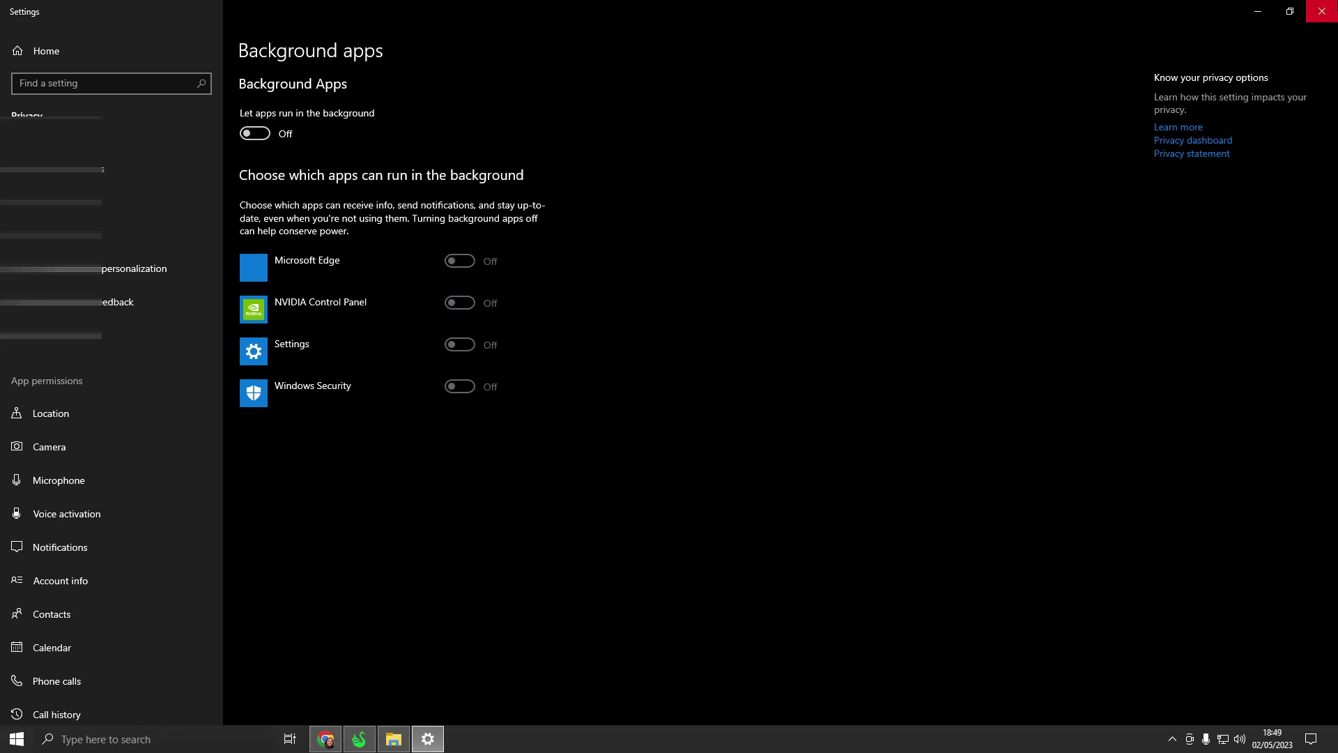
left_click(1322, 11)
- Install Mem Reduct with memreduct-3.3.5-setup.exe, accepting the license and default options, close the optimization folder, and finish with Run Mem Reduct enabled
double_click(165, 258)
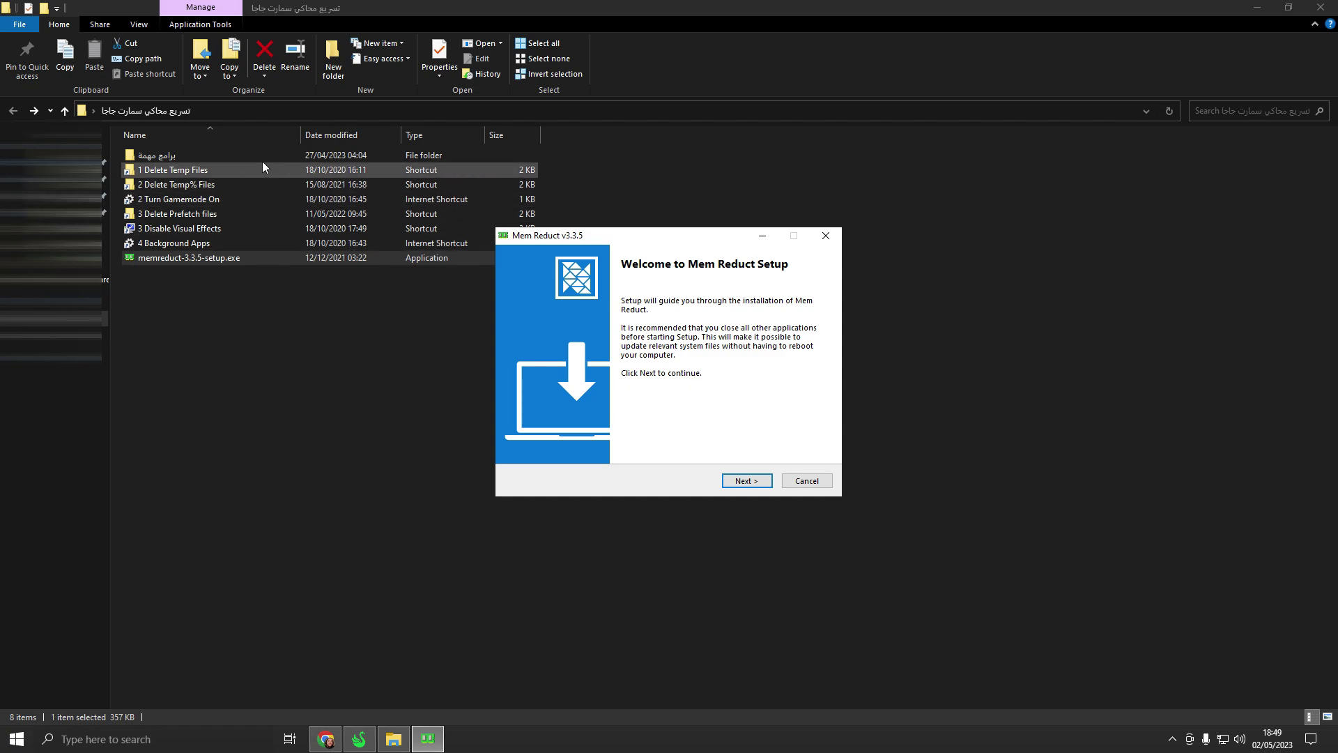
left_click(1320, 8)
right_click(299, 230)
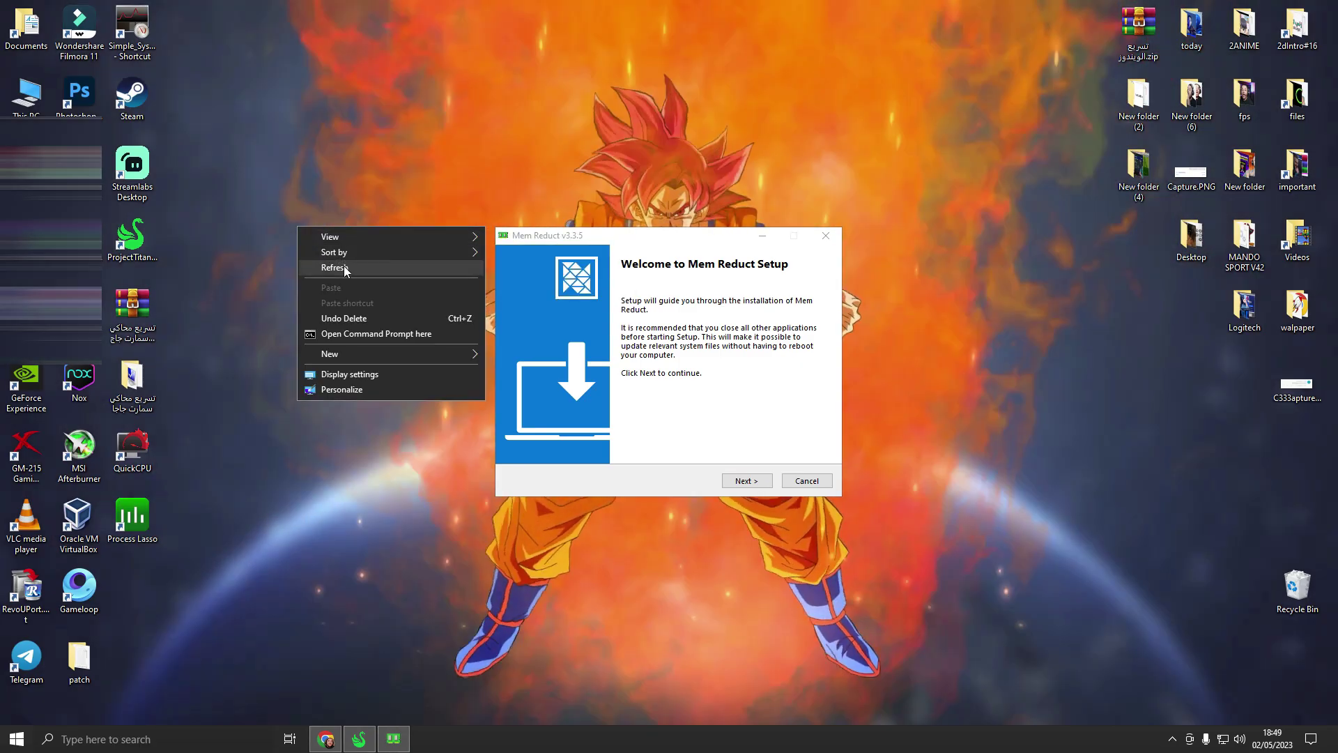
left_click(342, 266)
left_click(744, 481)
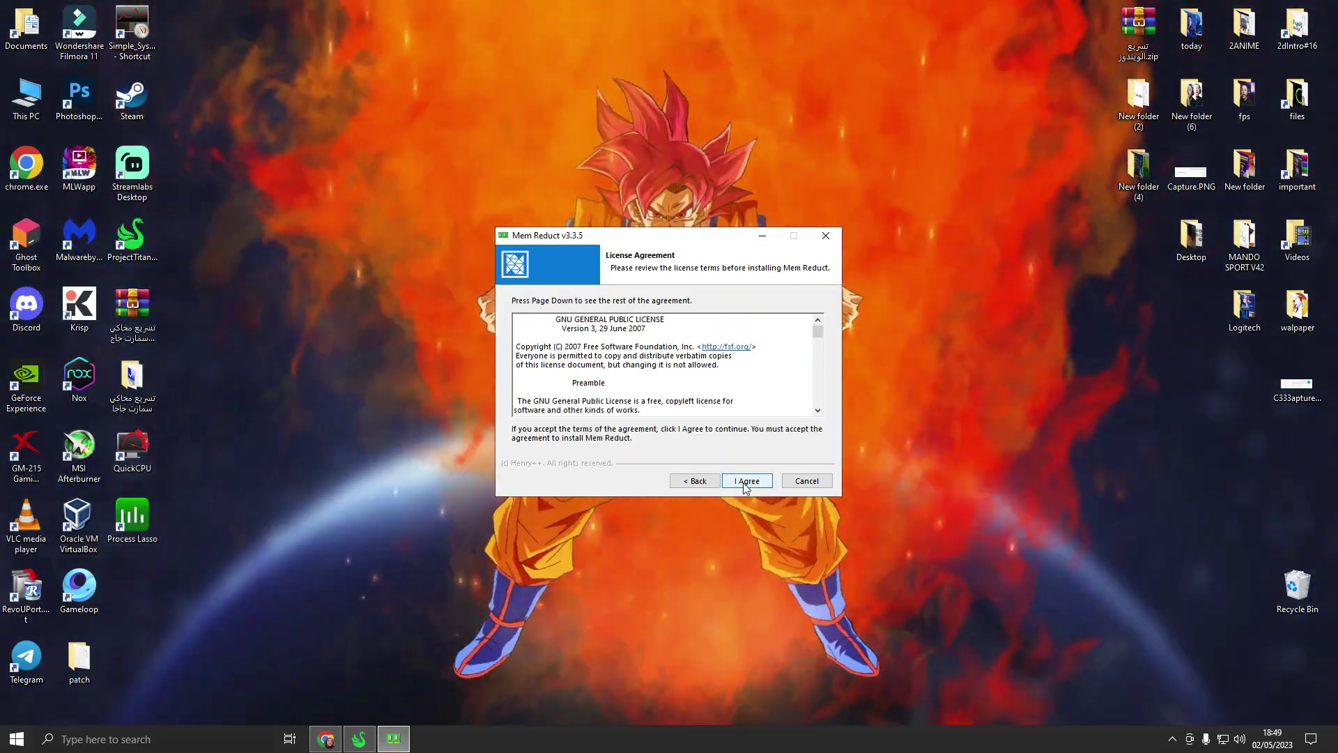
left_click(743, 481)
left_click(743, 481)
left_click(743, 481)
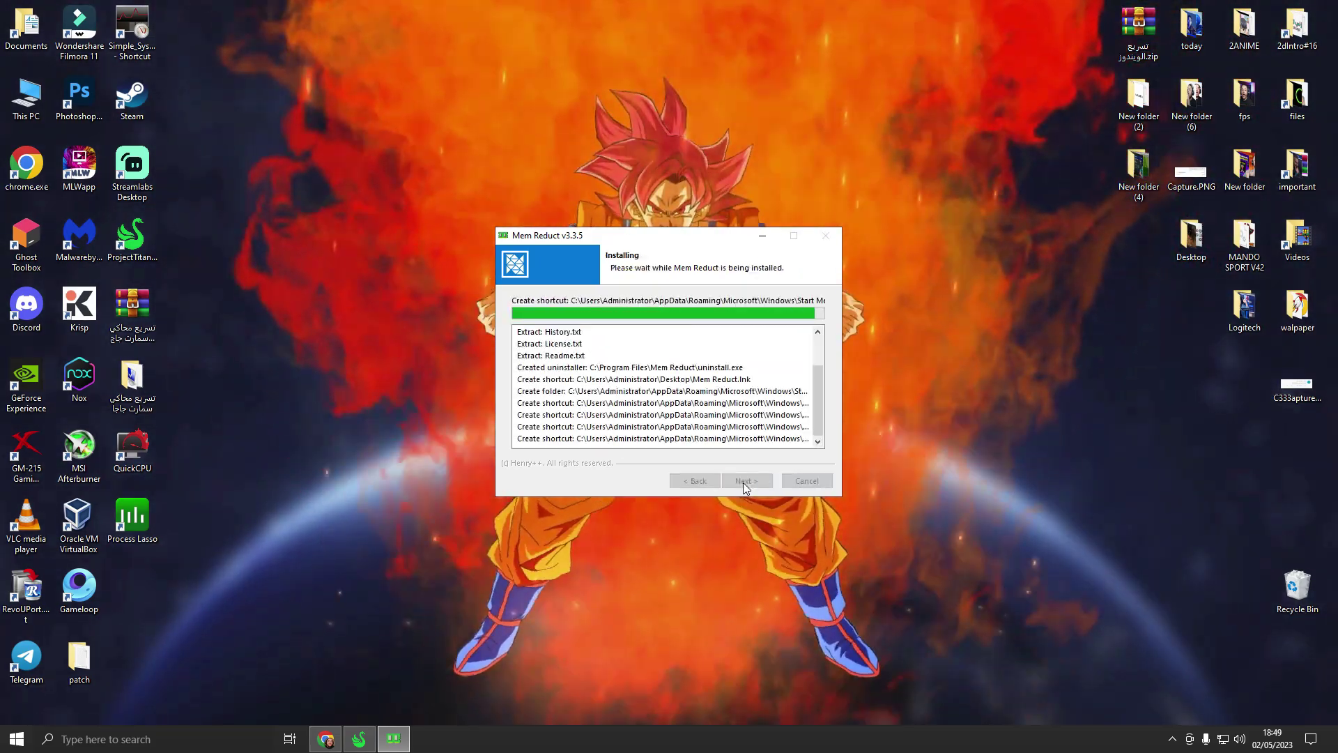
left_click(744, 481)
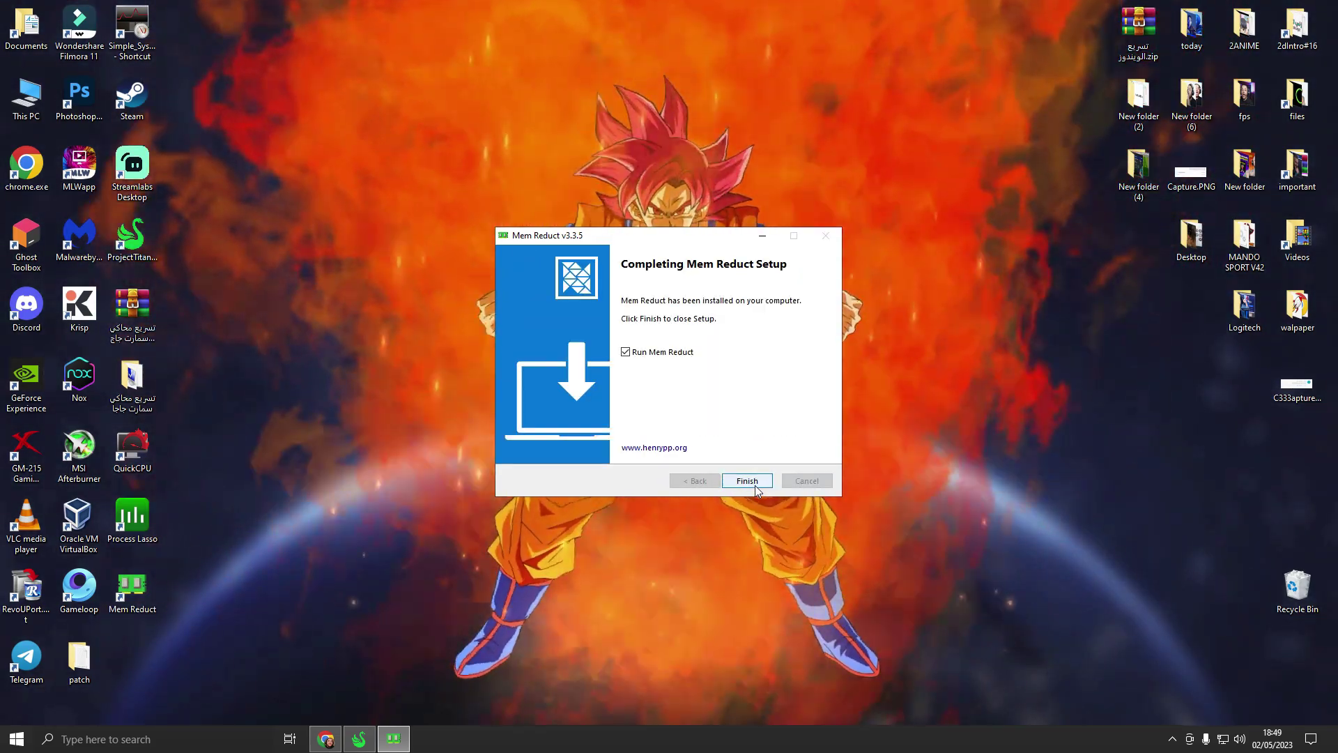
left_click(744, 481)
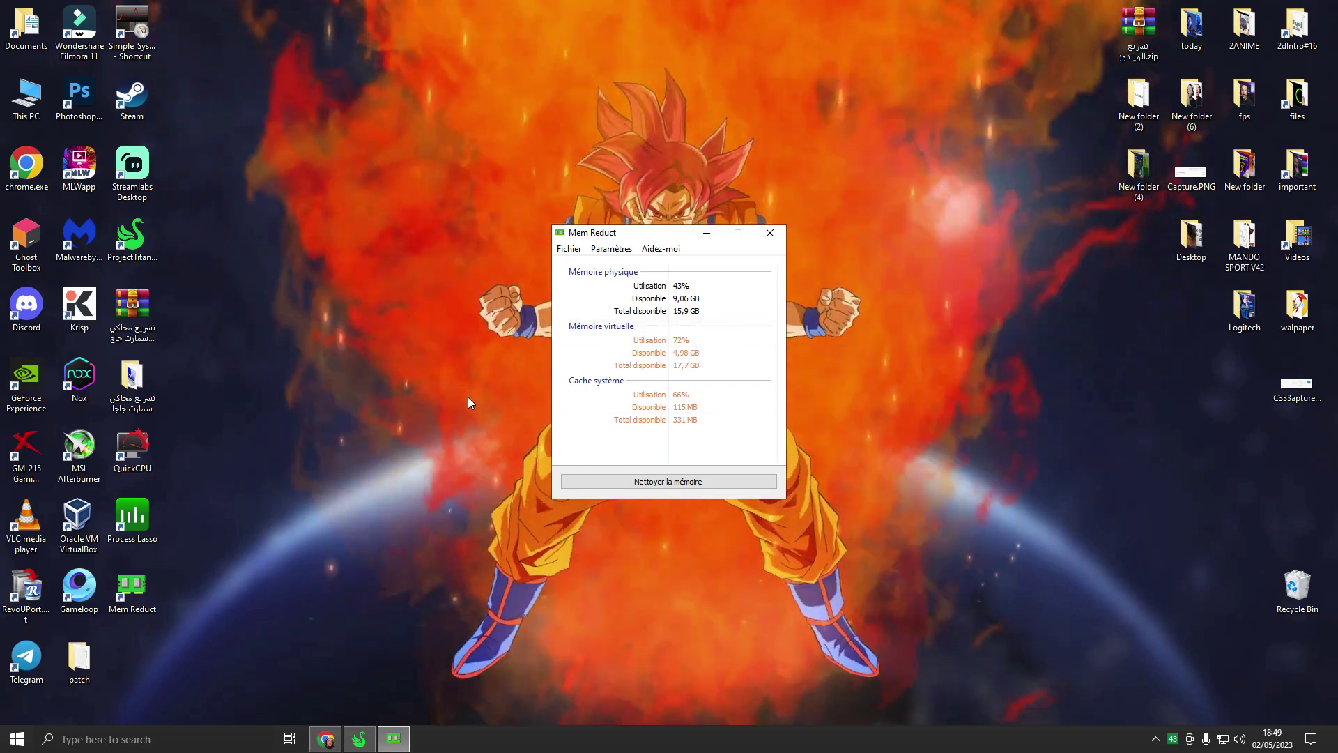
- Decline the Mem Reduct 3.4 update and refresh the desktop
right_click(265, 276)
left_click(304, 320)
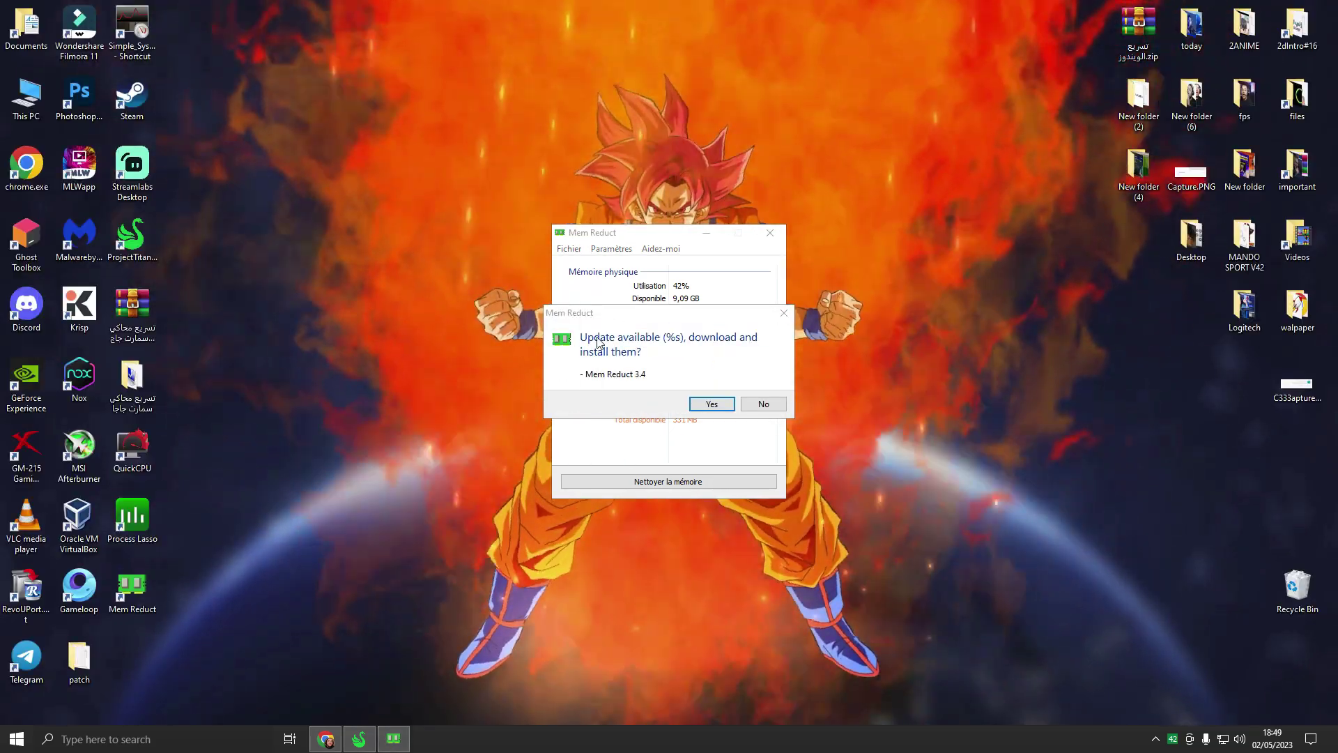
left_click(763, 407)
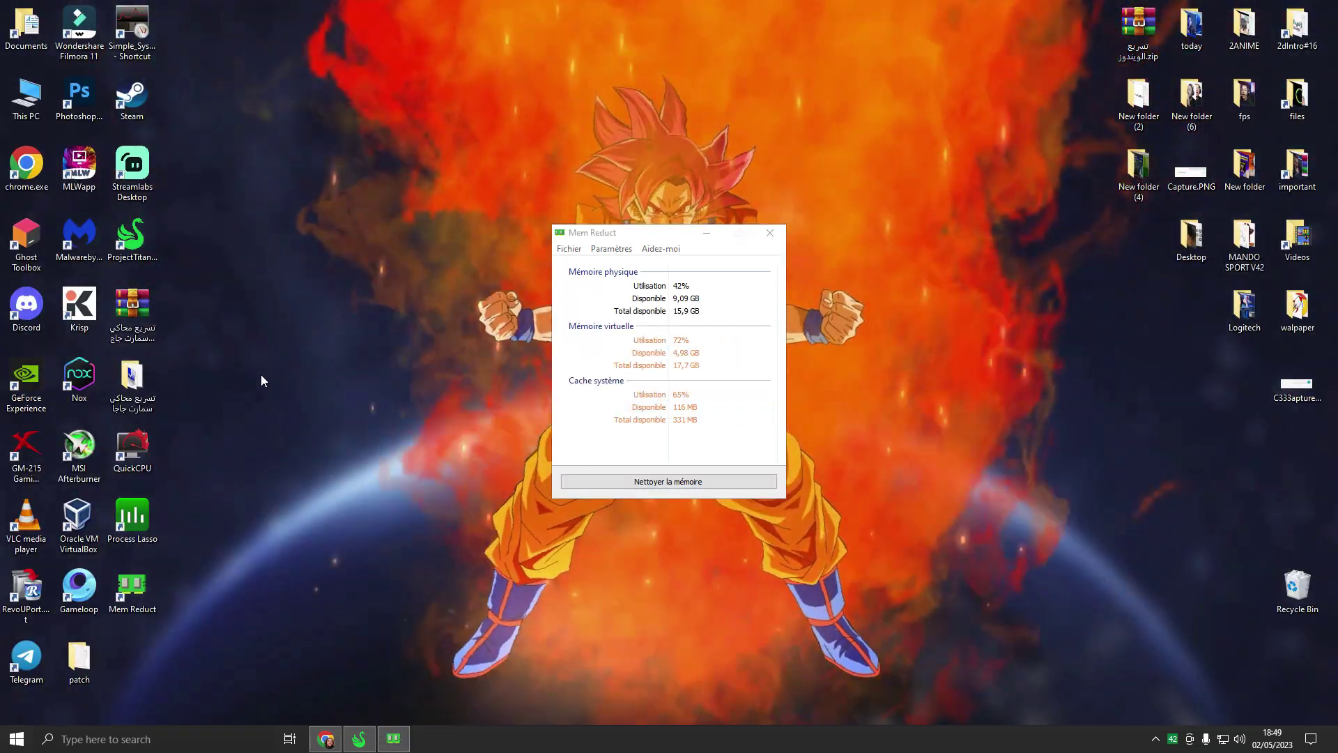
right_click(272, 374)
left_click(326, 417)
right_click(312, 419)
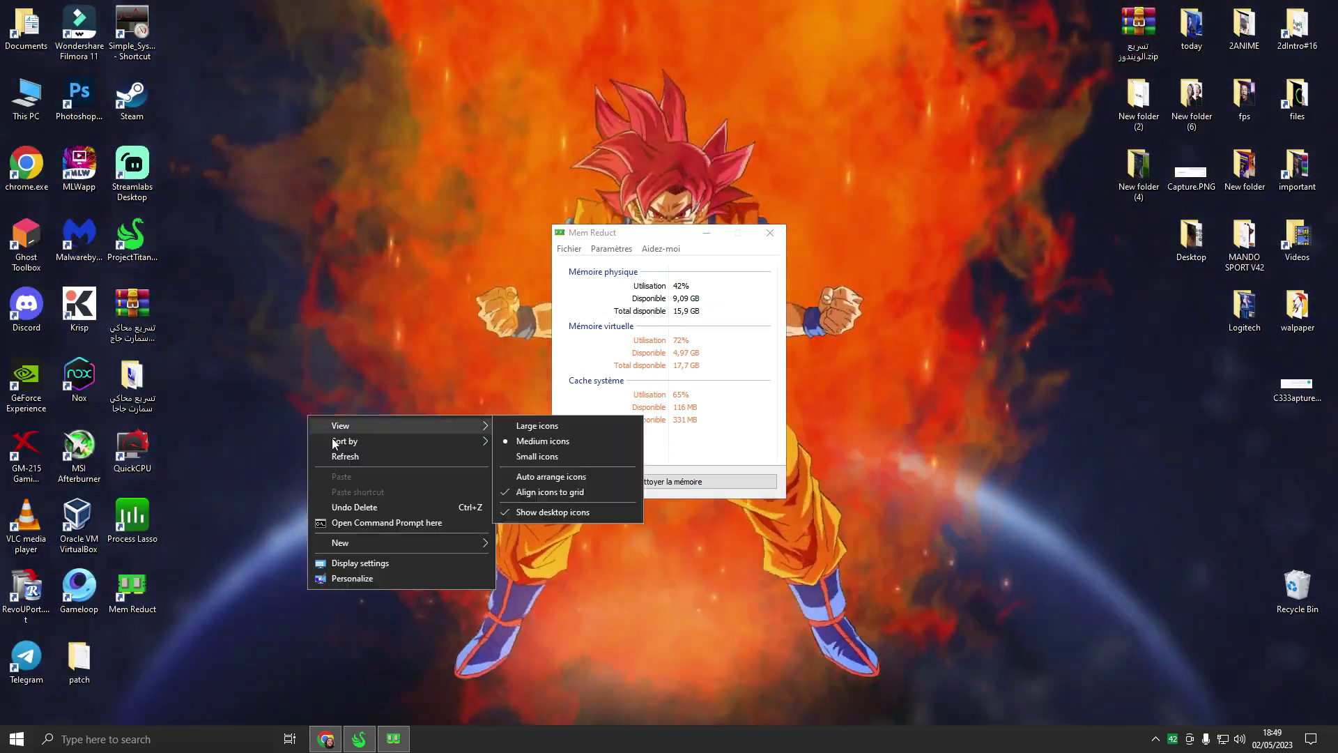
left_click(361, 459)
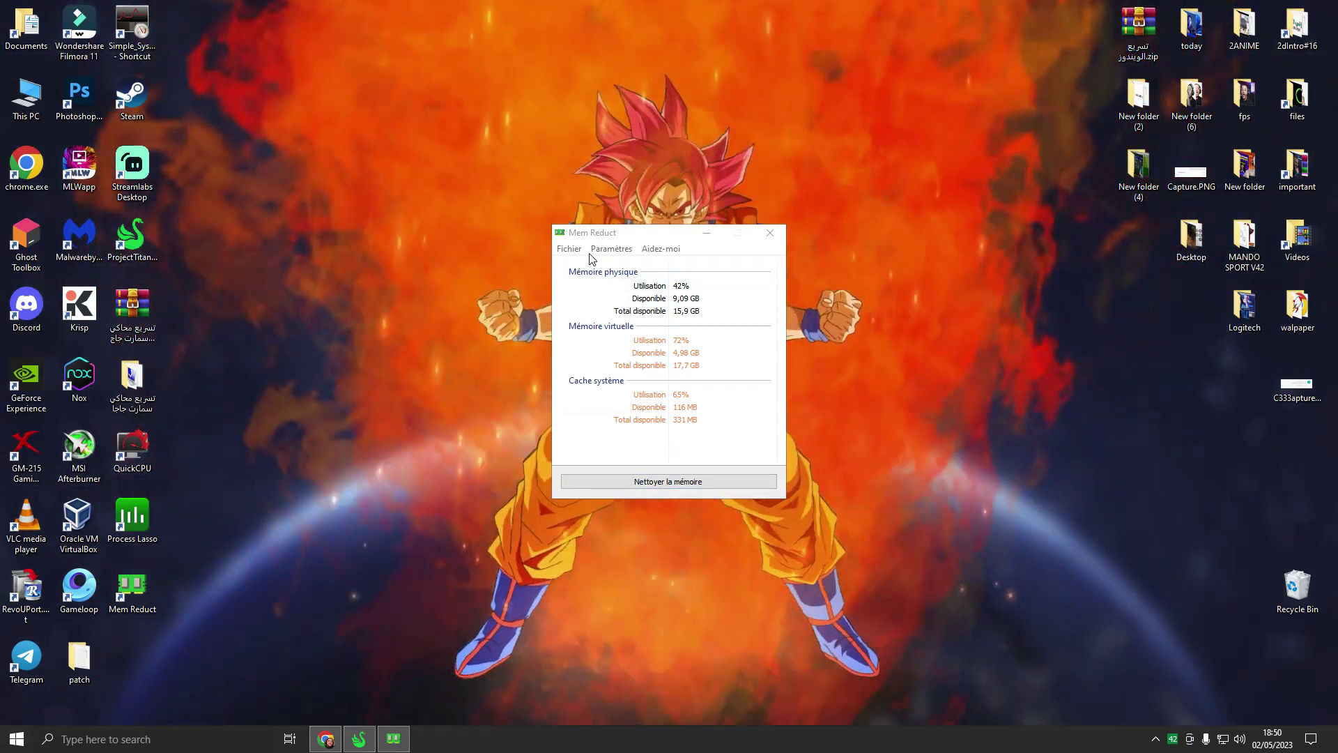
- Switch the Mem Reduct interface language to English (default)
left_click(610, 249)
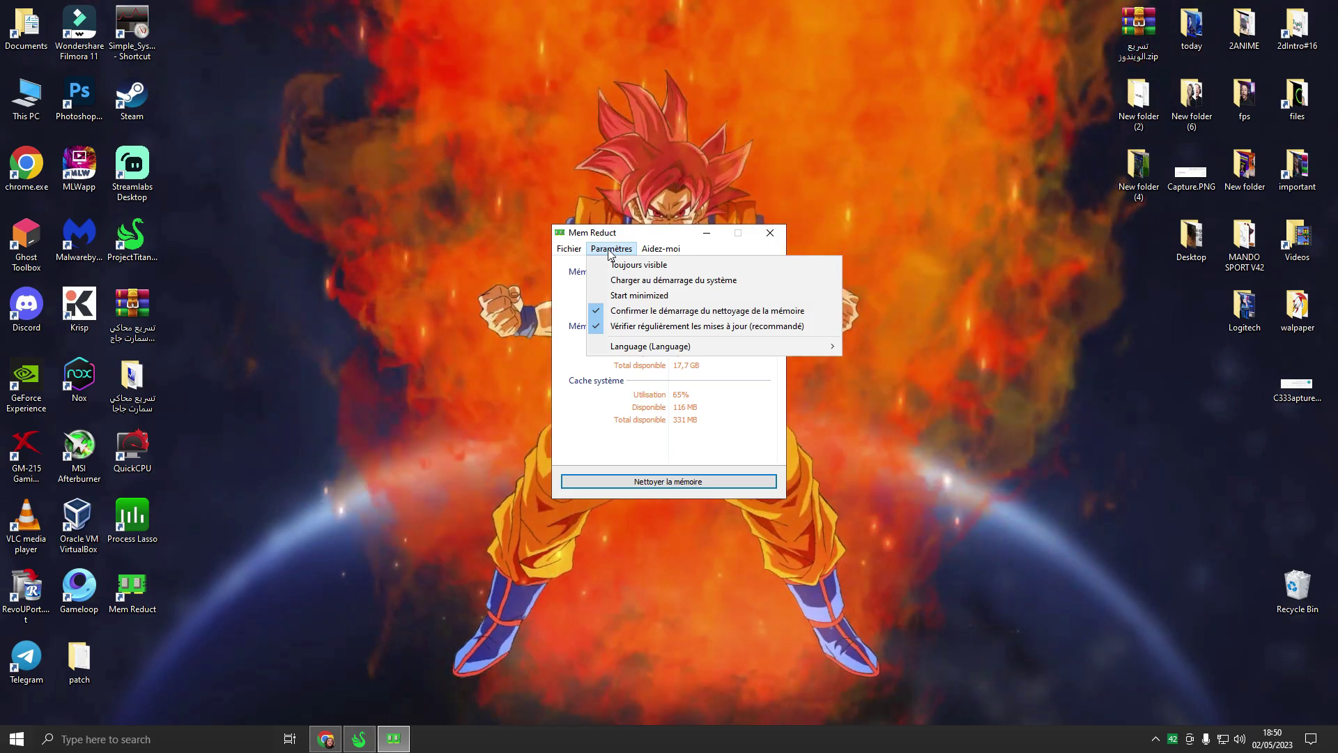
mouse_move(767, 346)
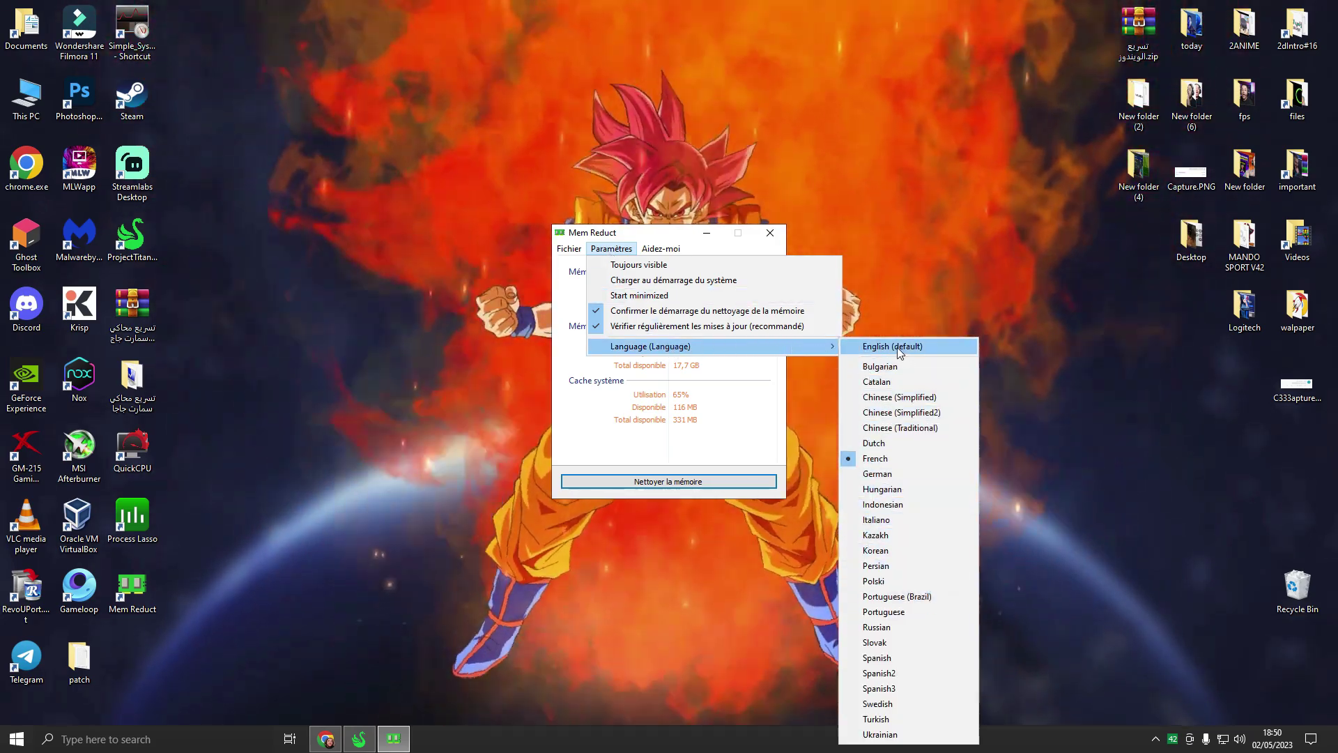
left_click(897, 346)
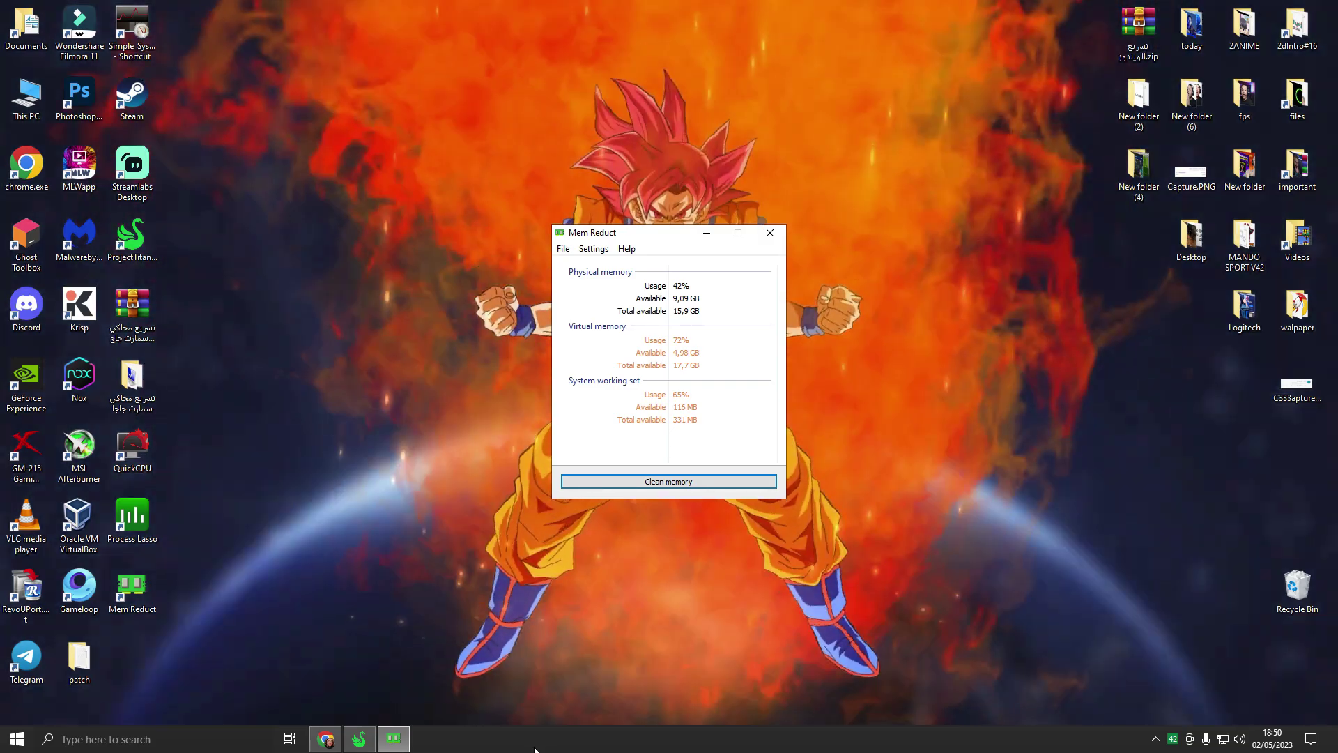
- Open Task Manager beside the Mem Reduct window and display its Memory performance graph
right_click(537, 740)
left_click(593, 680)
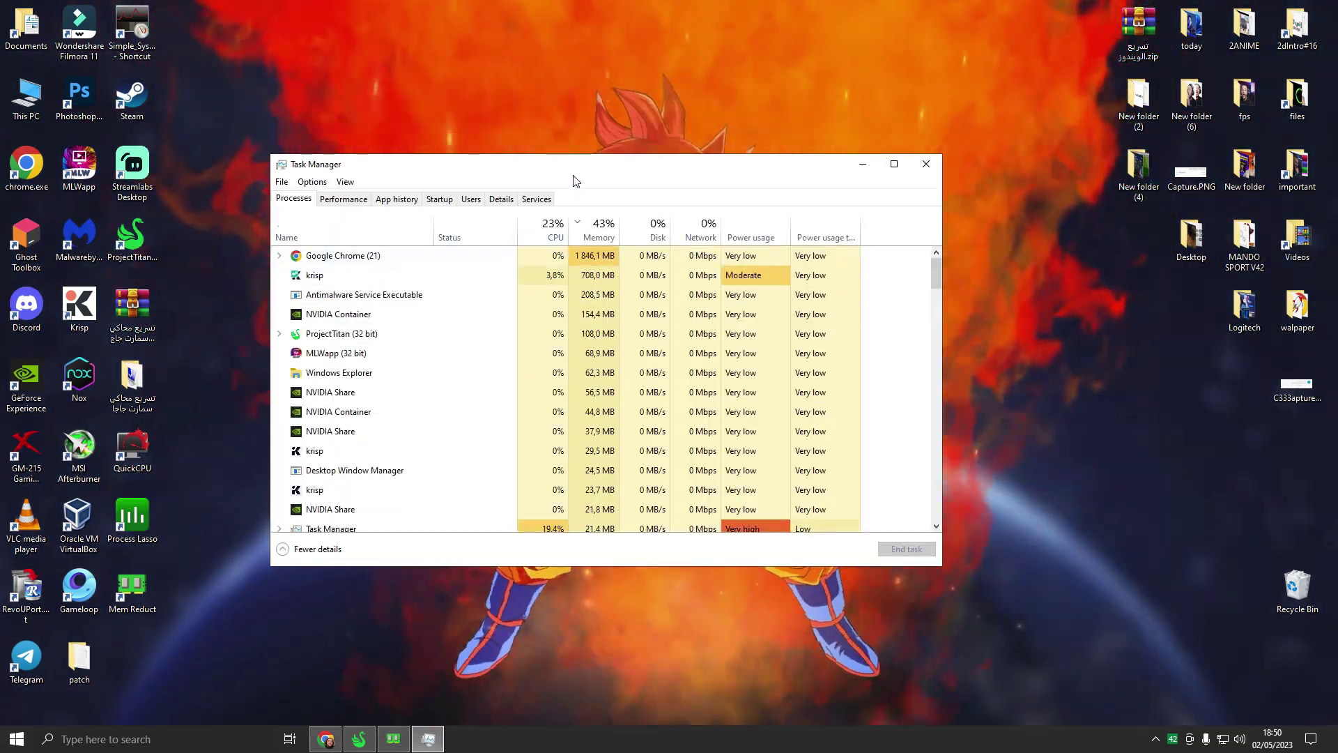
left_click_drag(573, 164, 866, 165)
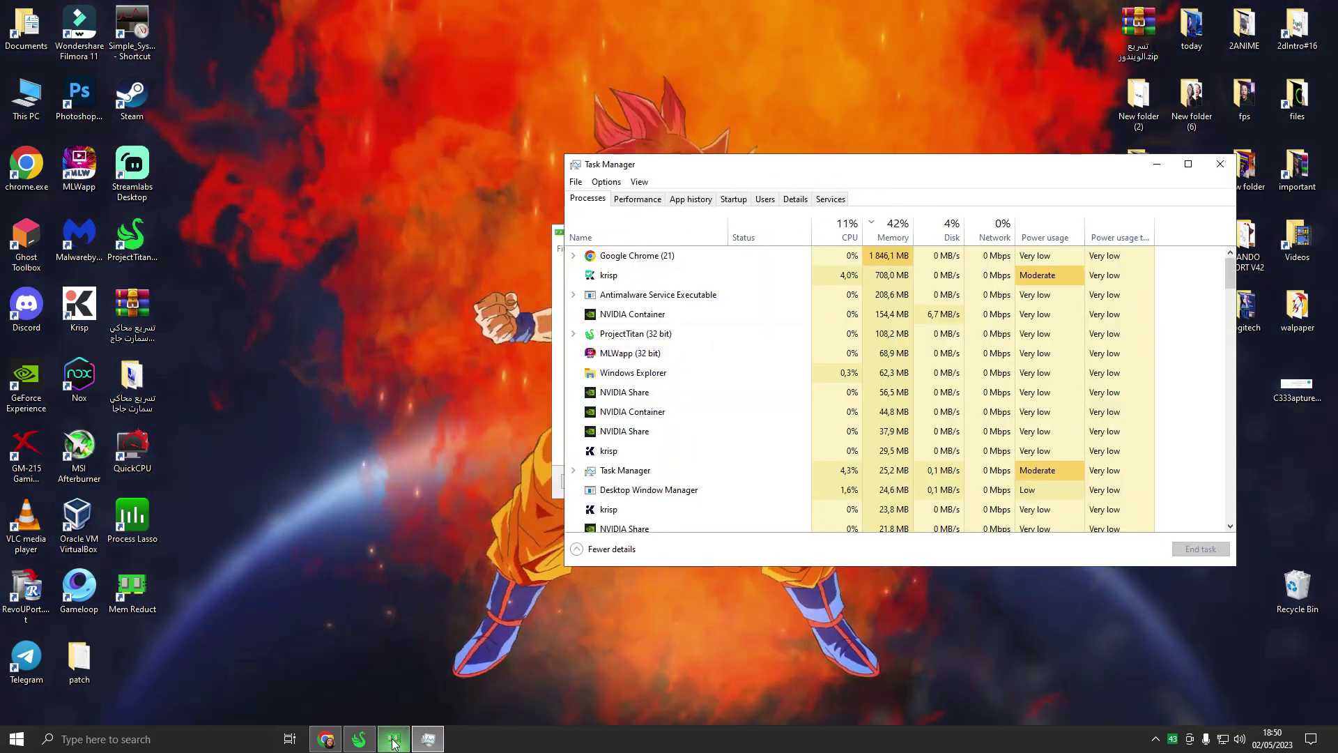
left_click(558, 231)
left_click_drag(558, 231, 131, 207)
left_click(636, 199)
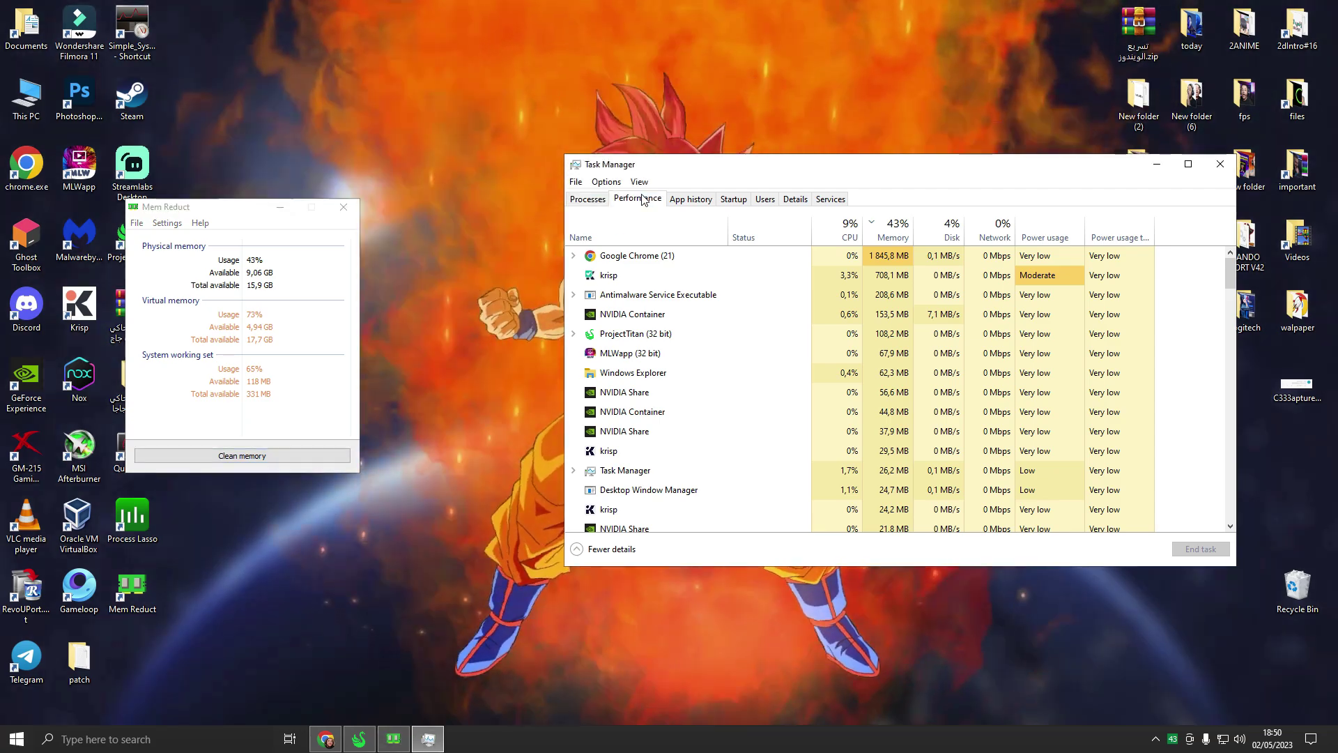
left_click(662, 279)
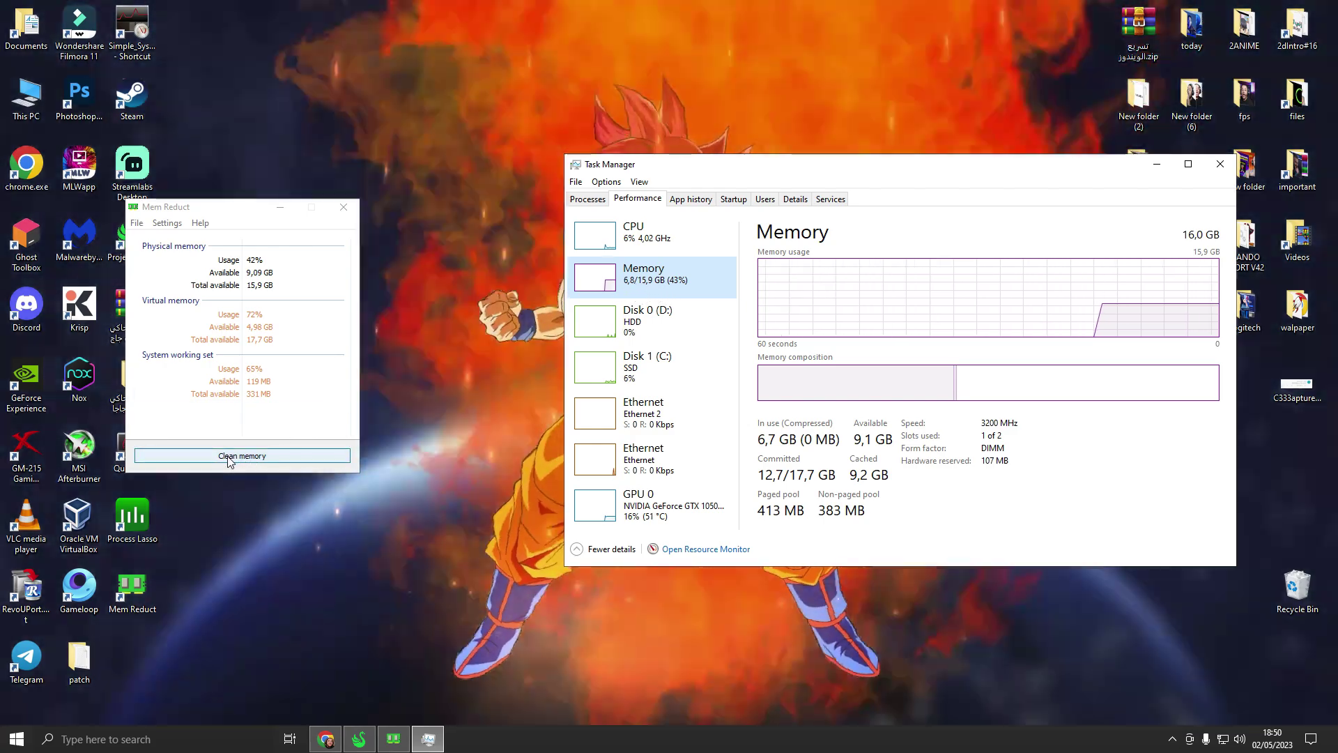
- Clean the memory with Mem Reduct, confirm the cleaning, and refresh the desktop
left_click(230, 457)
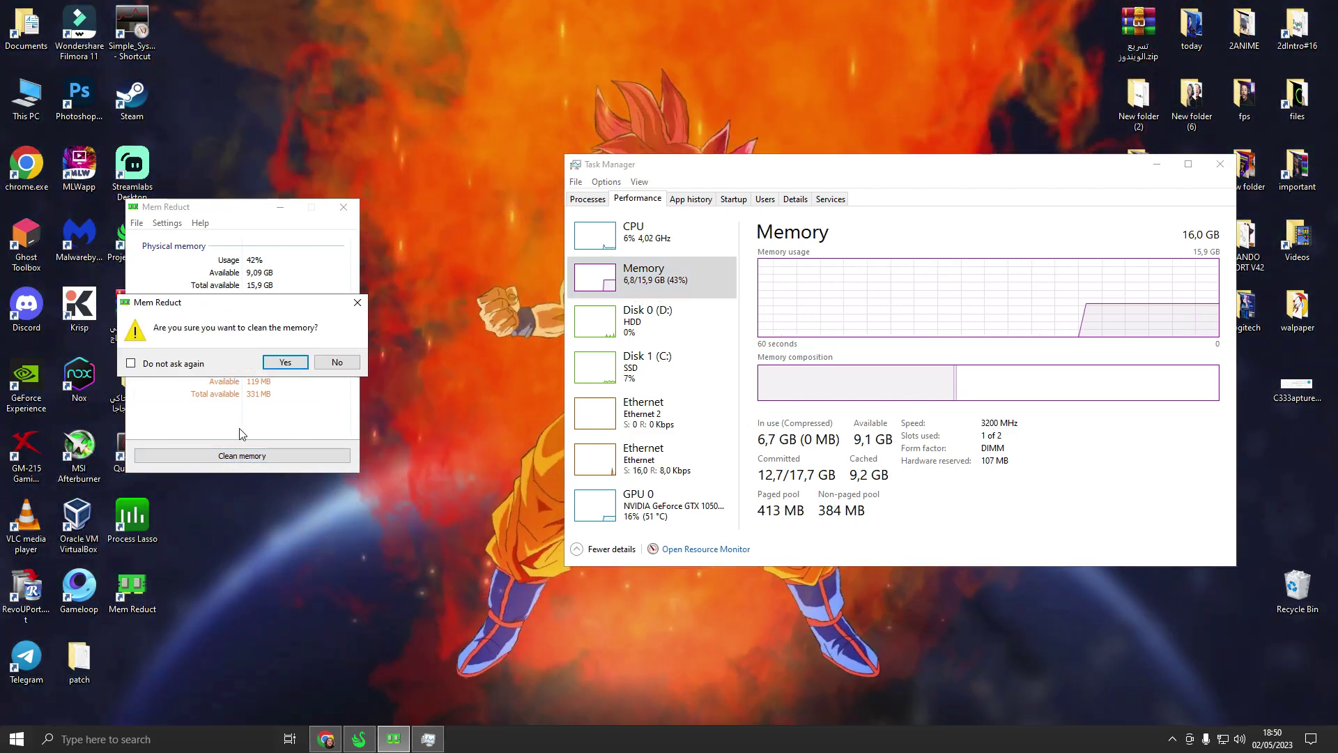
left_click(283, 363)
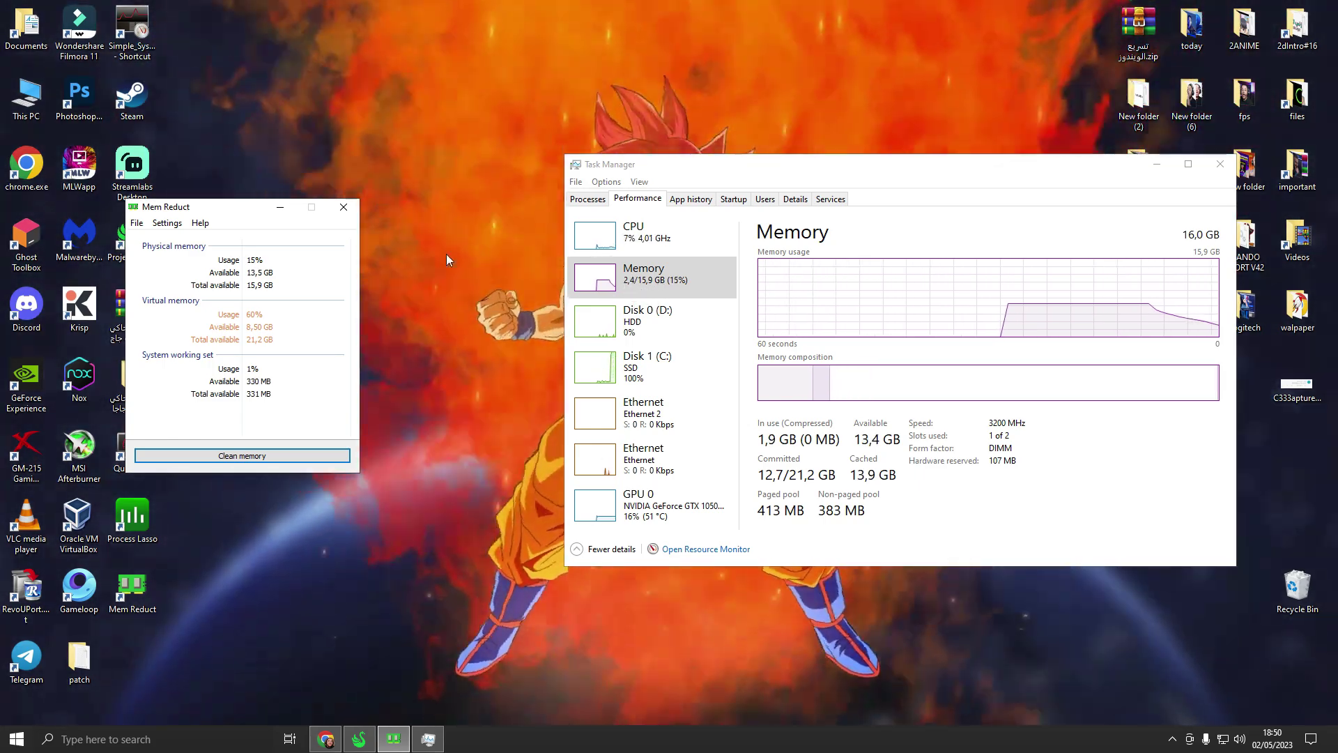
right_click(446, 254)
left_click(521, 294)
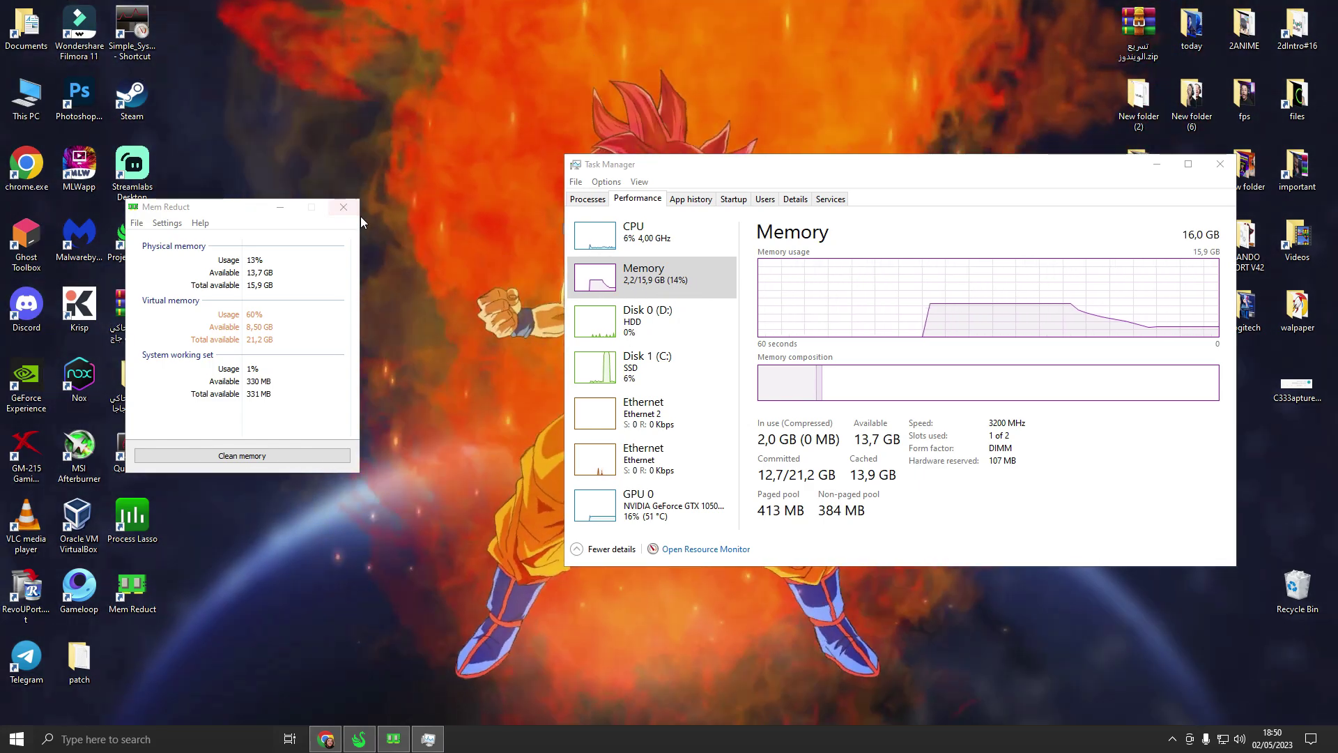
- Clean the memory again with Do not ask again enabled, close Mem Reduct and Task Manager, and refresh the desktop
left_click(237, 455)
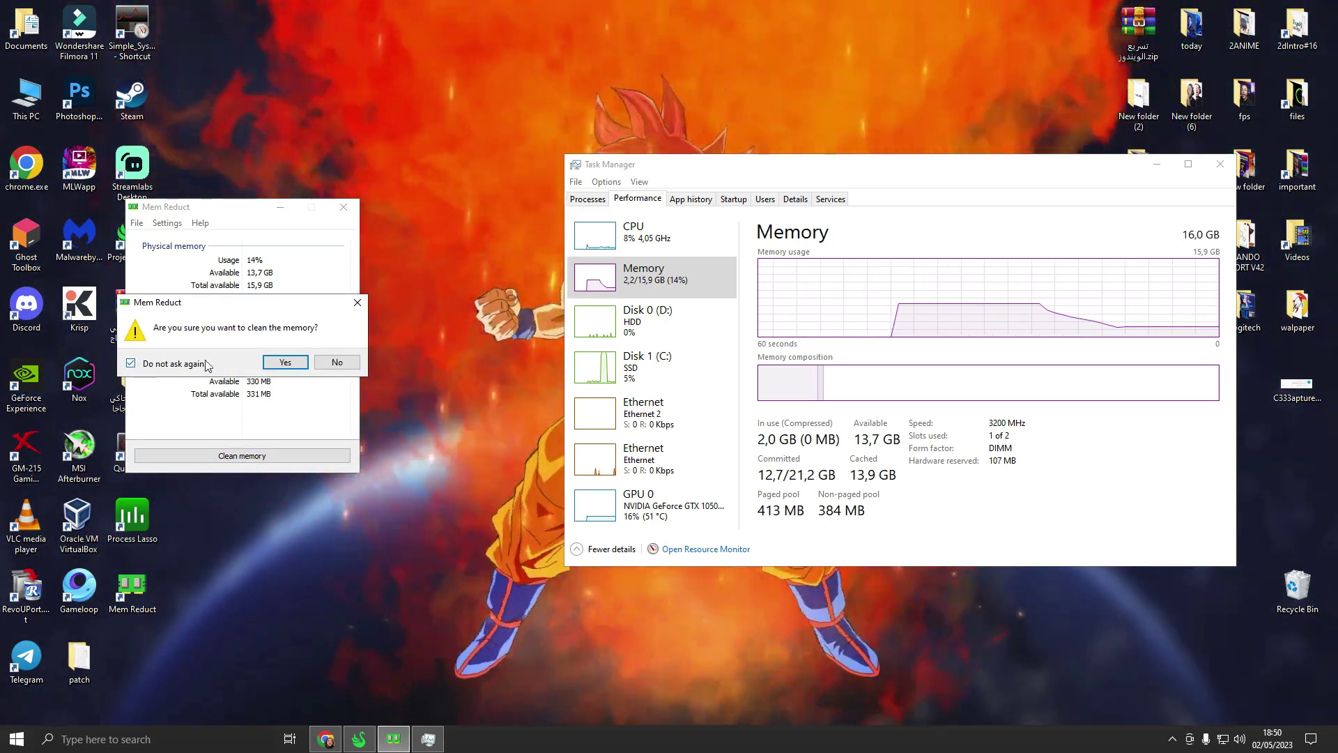
left_click(139, 364)
left_click(283, 362)
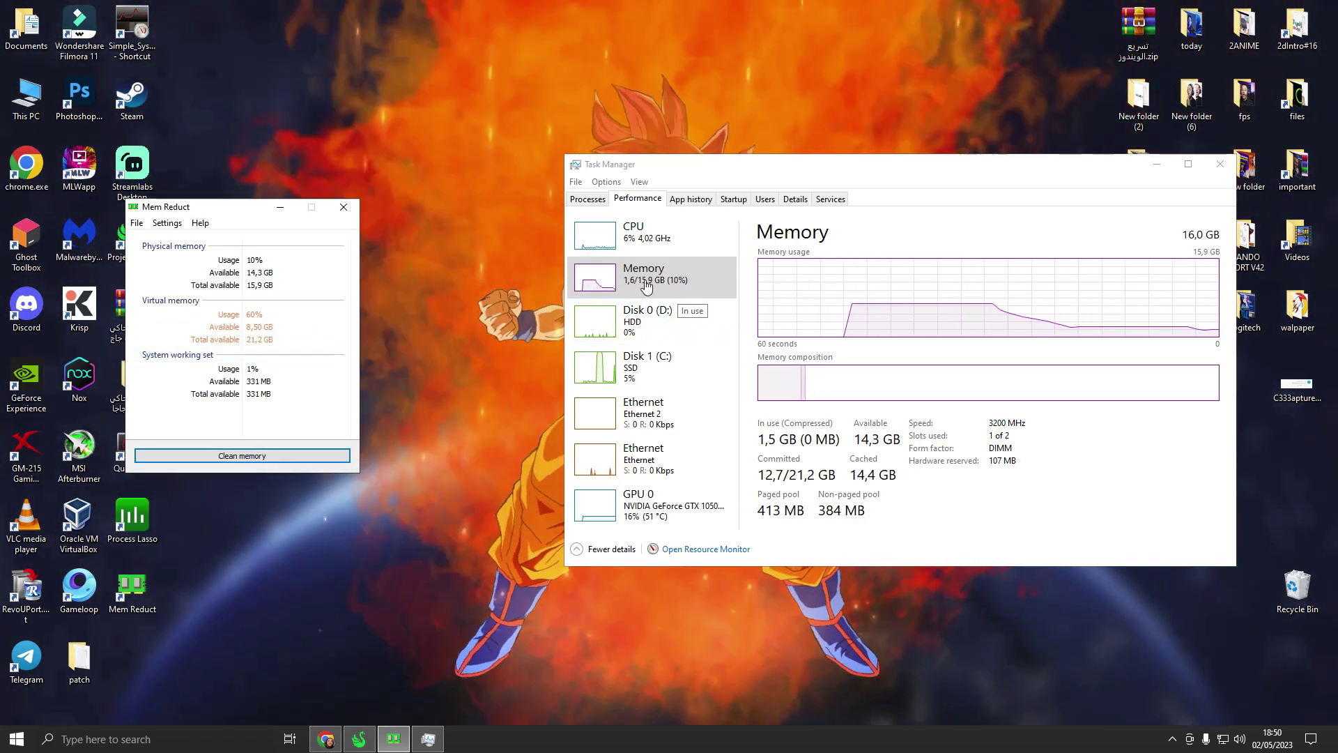
left_click(344, 207)
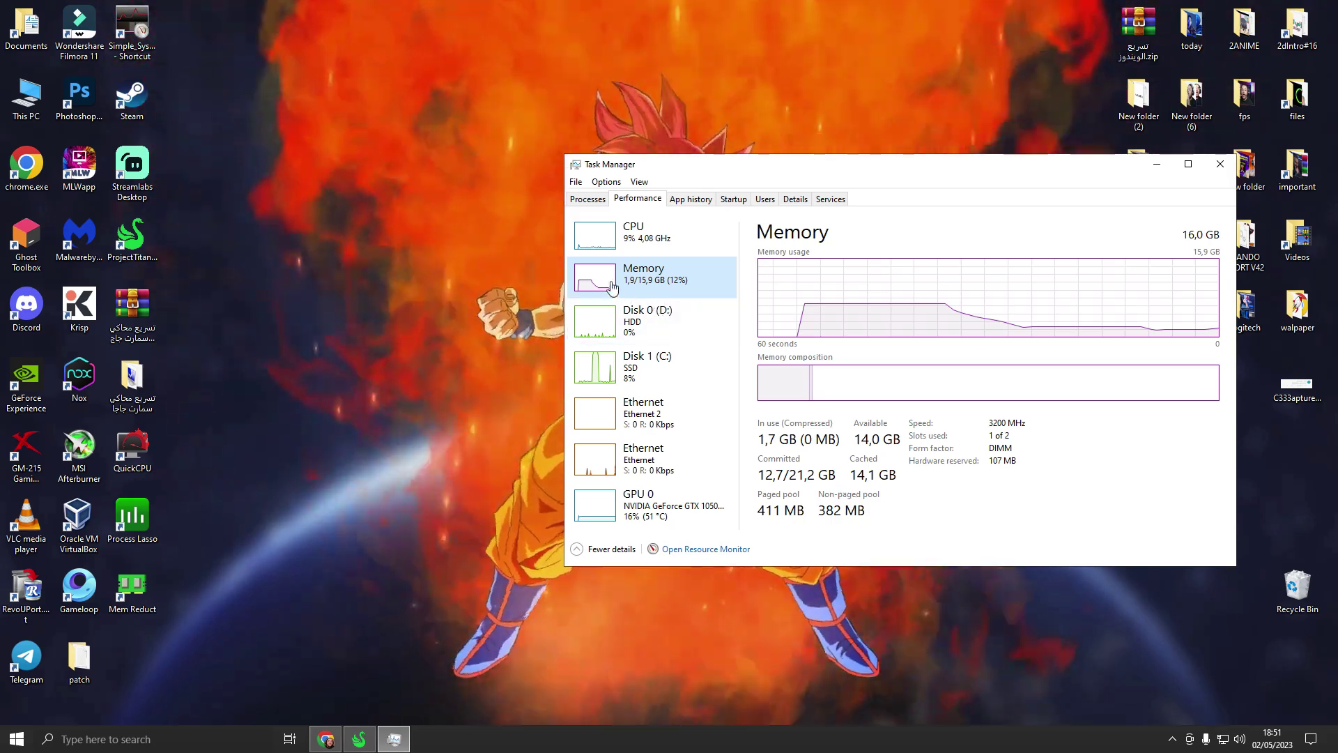
left_click(1220, 166)
right_click(434, 336)
left_click(475, 375)
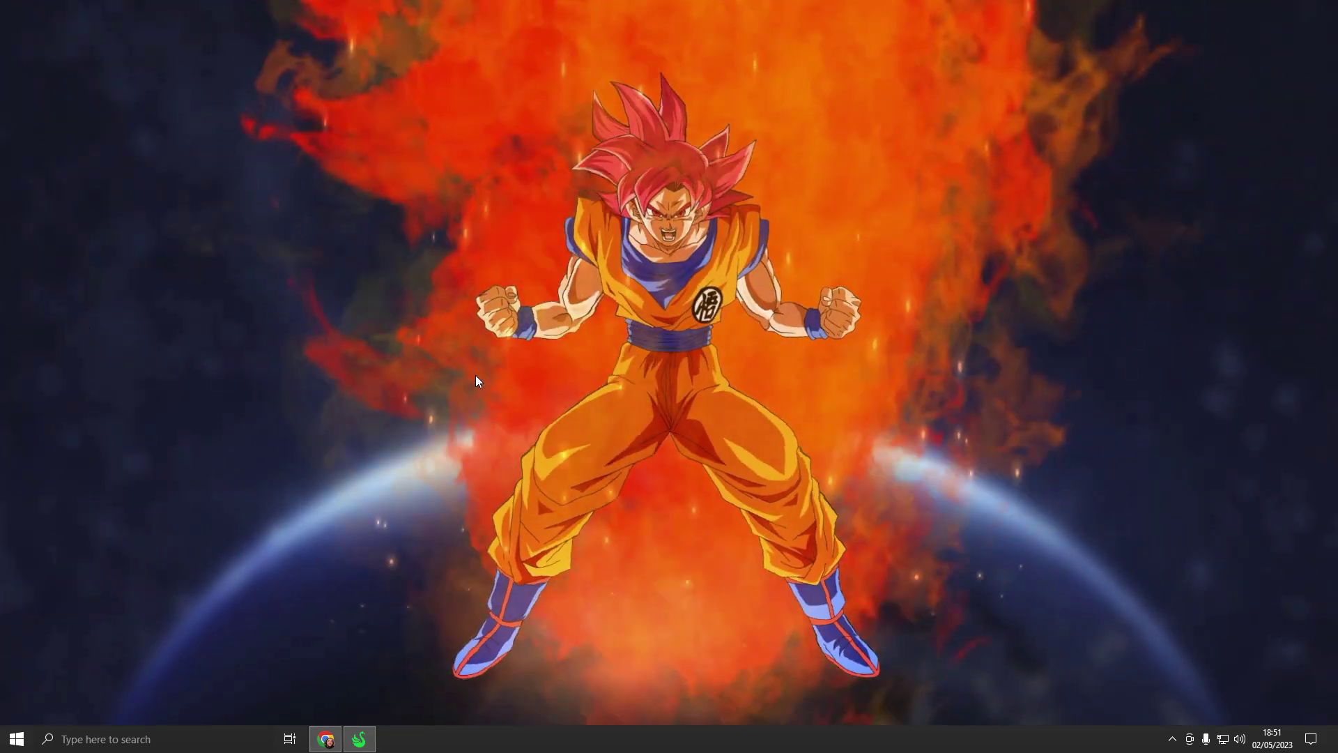
double_click(132, 380)
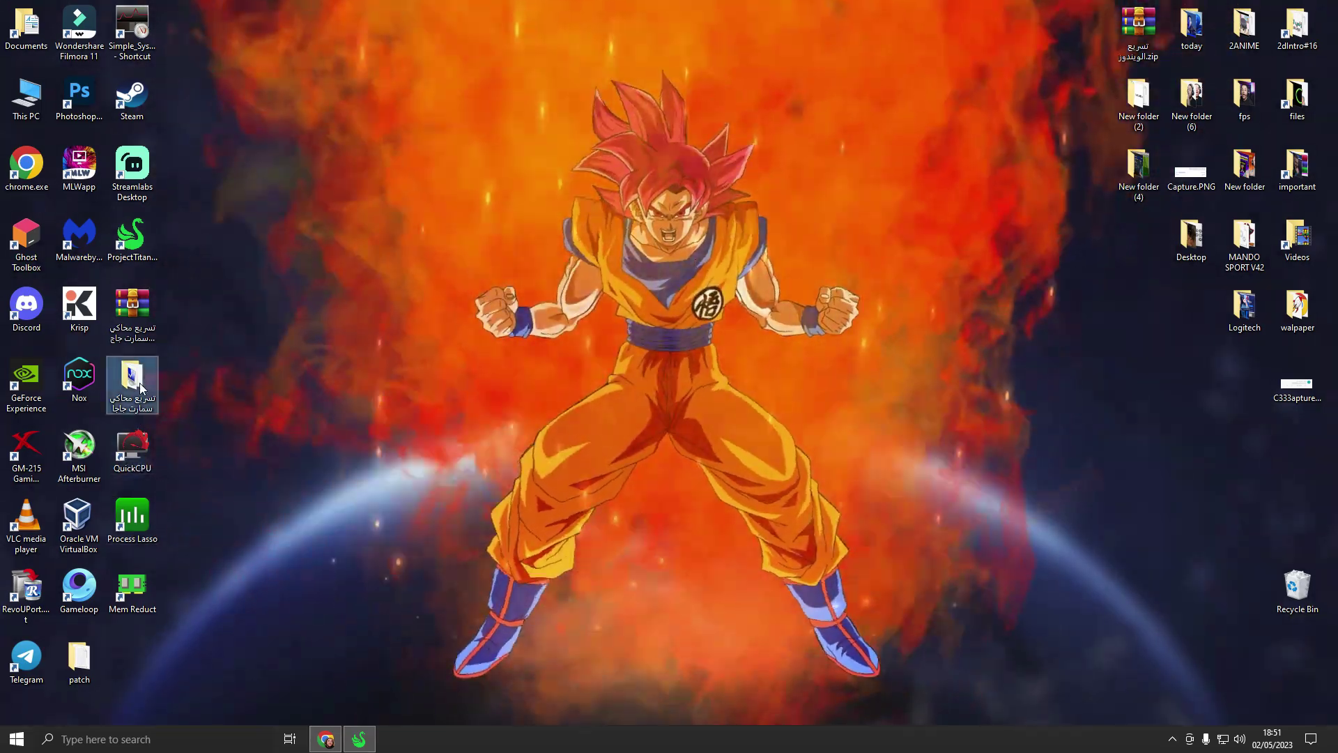
left_click_drag(272, 311, 234, 386)
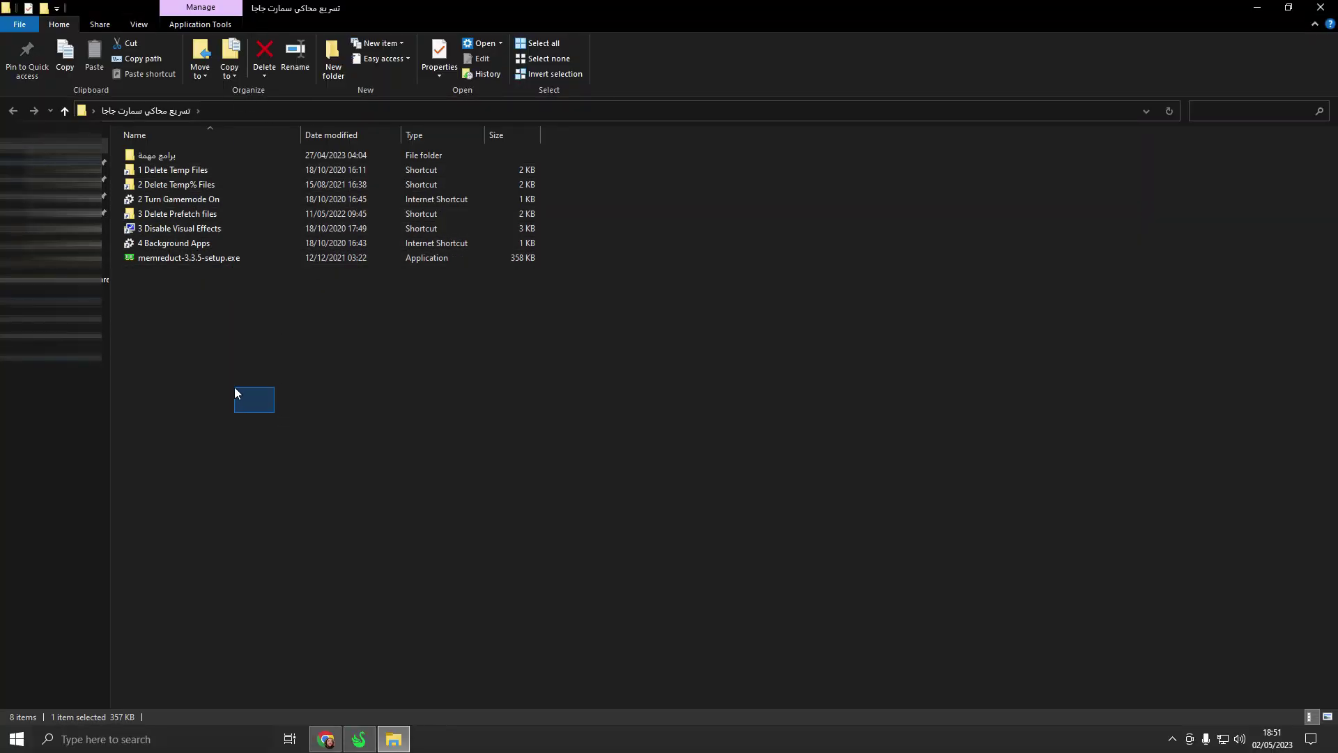
key("alt+F4")
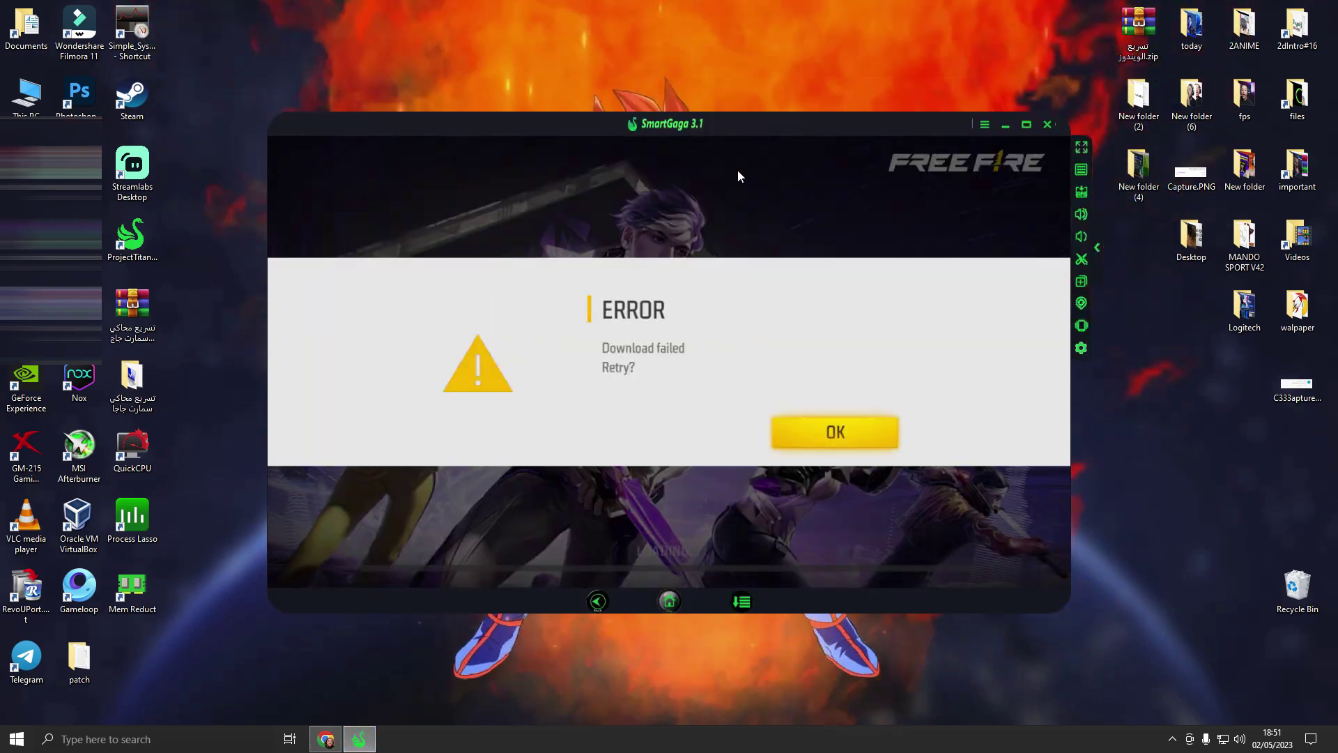
- Return SmartGaGa to its home screen, rotate it to landscape, and open its Advanced settings
left_click(668, 603)
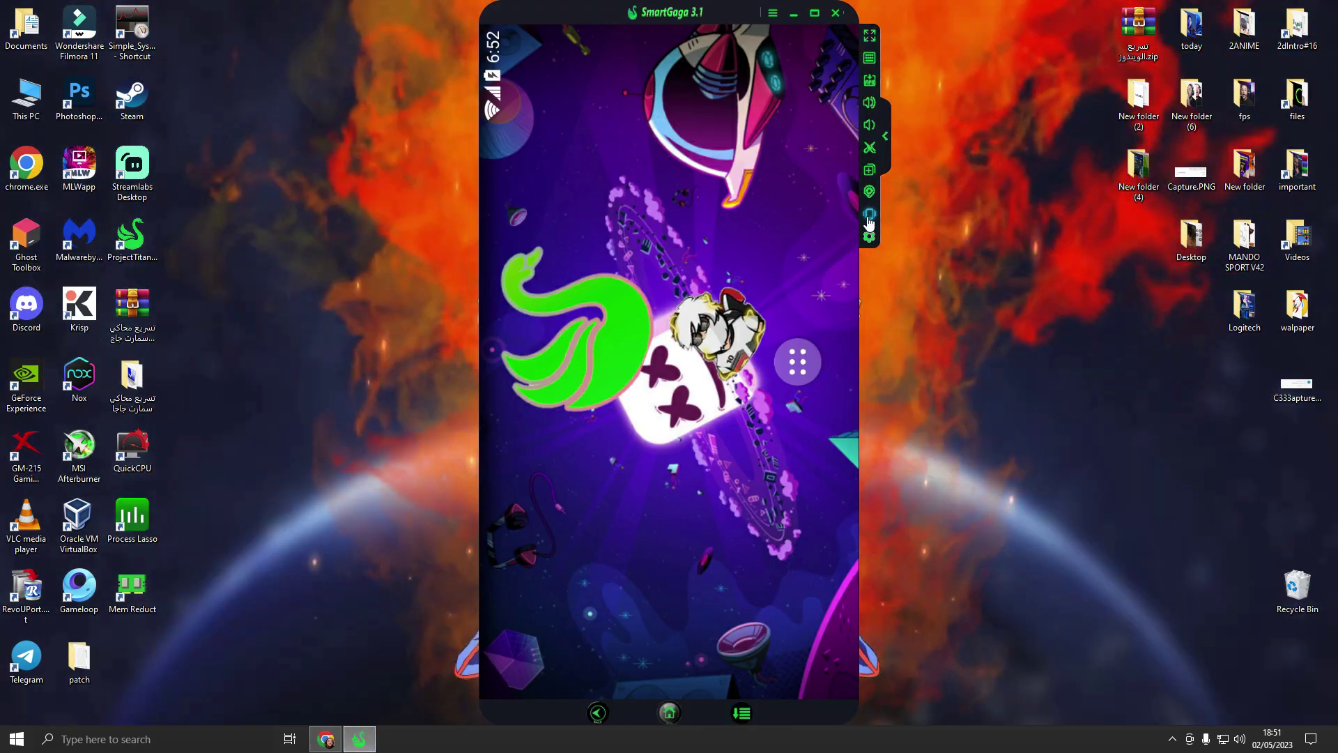
left_click(869, 215)
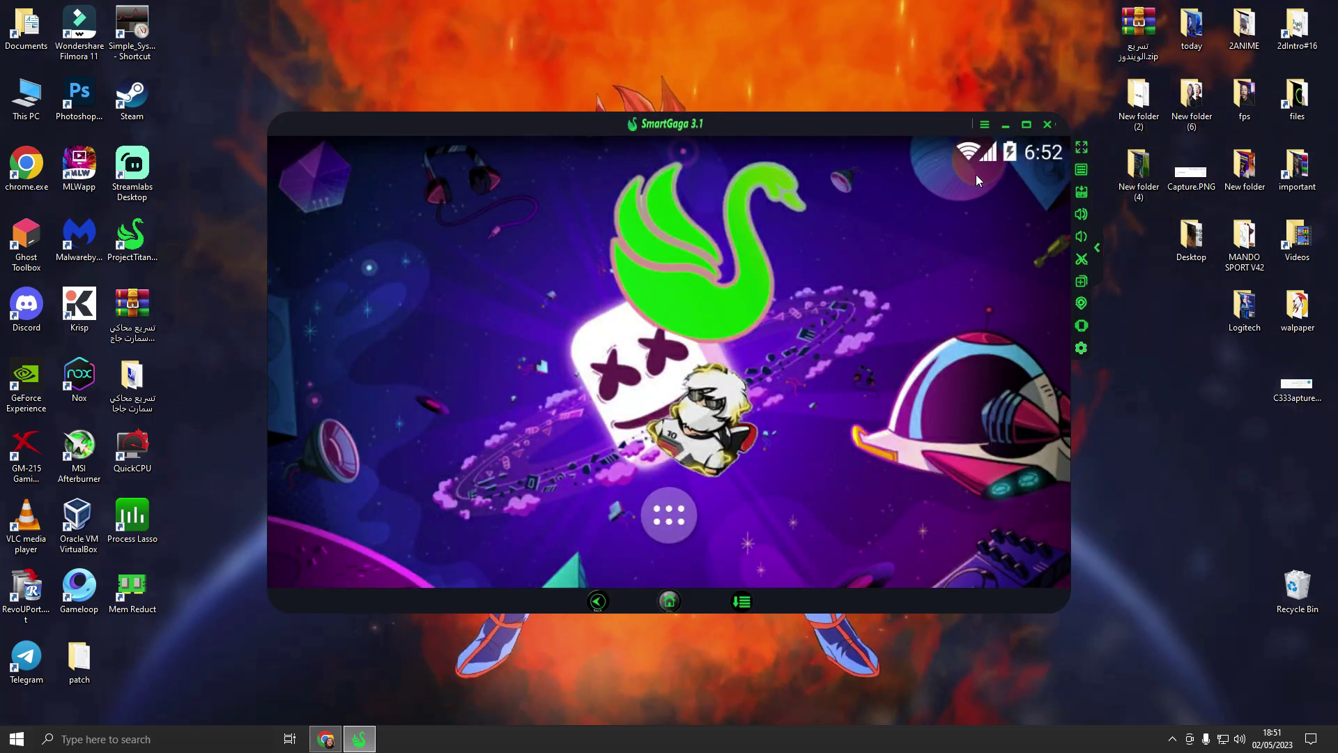
left_click(985, 124)
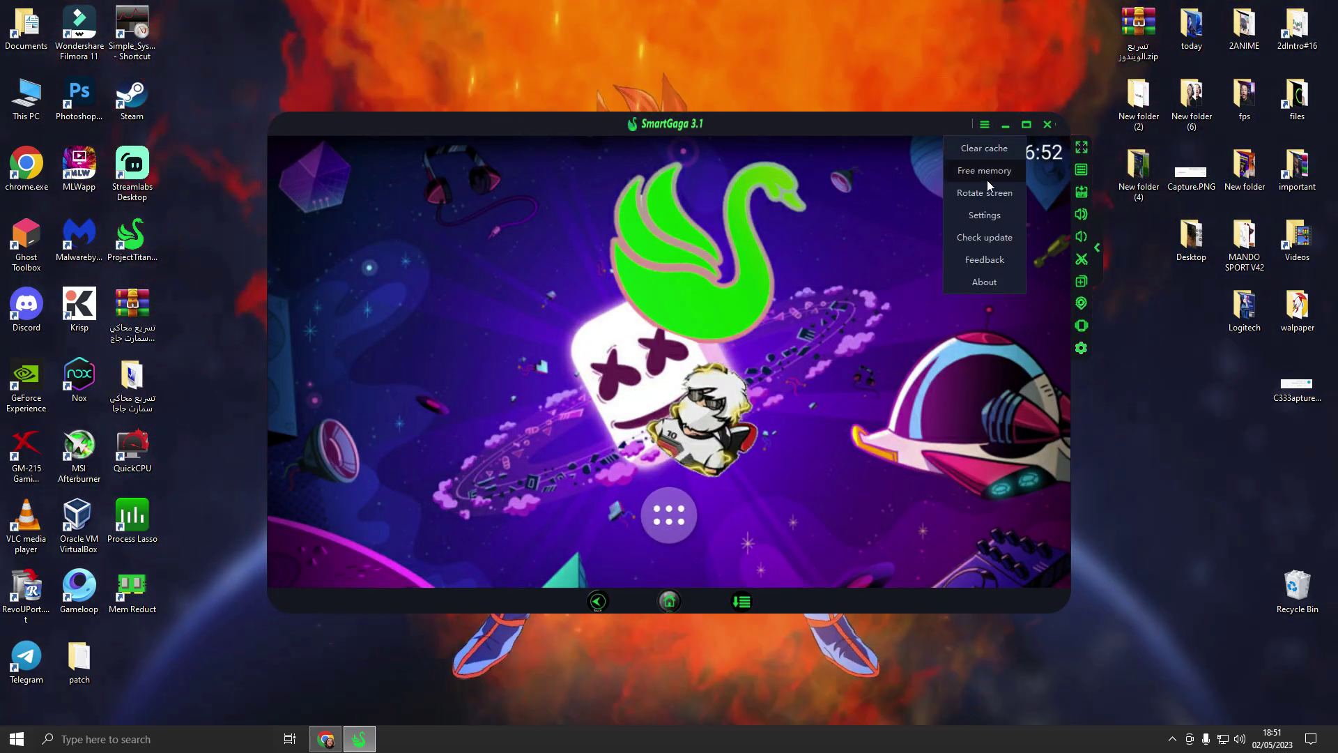
left_click(980, 216)
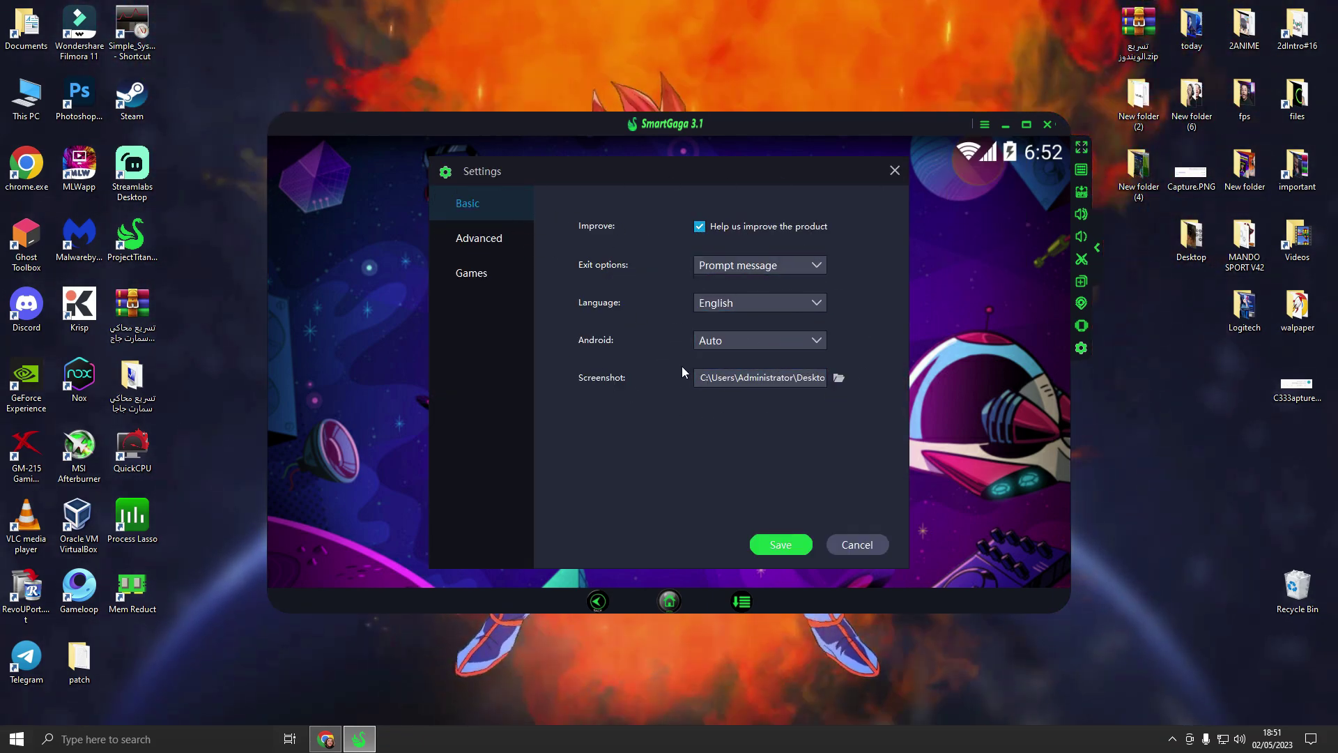
left_click(479, 237)
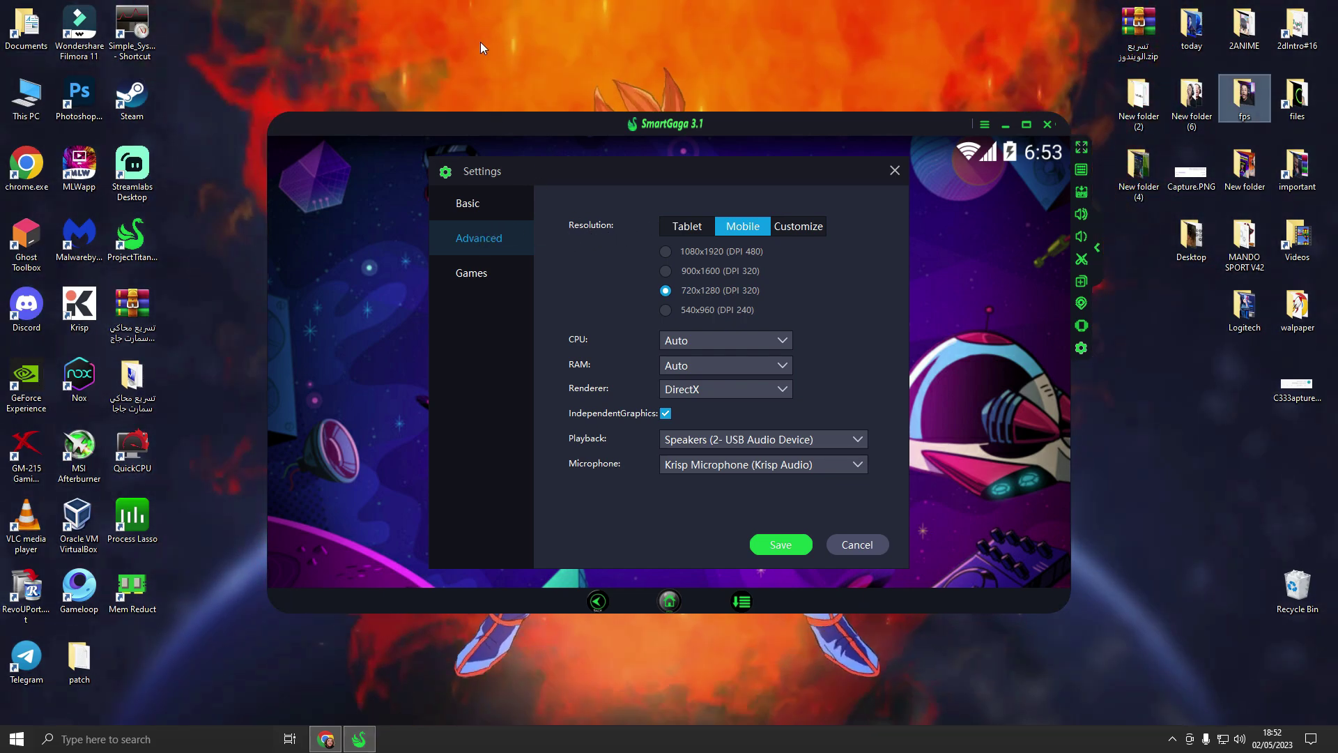
- Check the monitor's display resolution in the Windows Display settings and close Settings
right_click(481, 43)
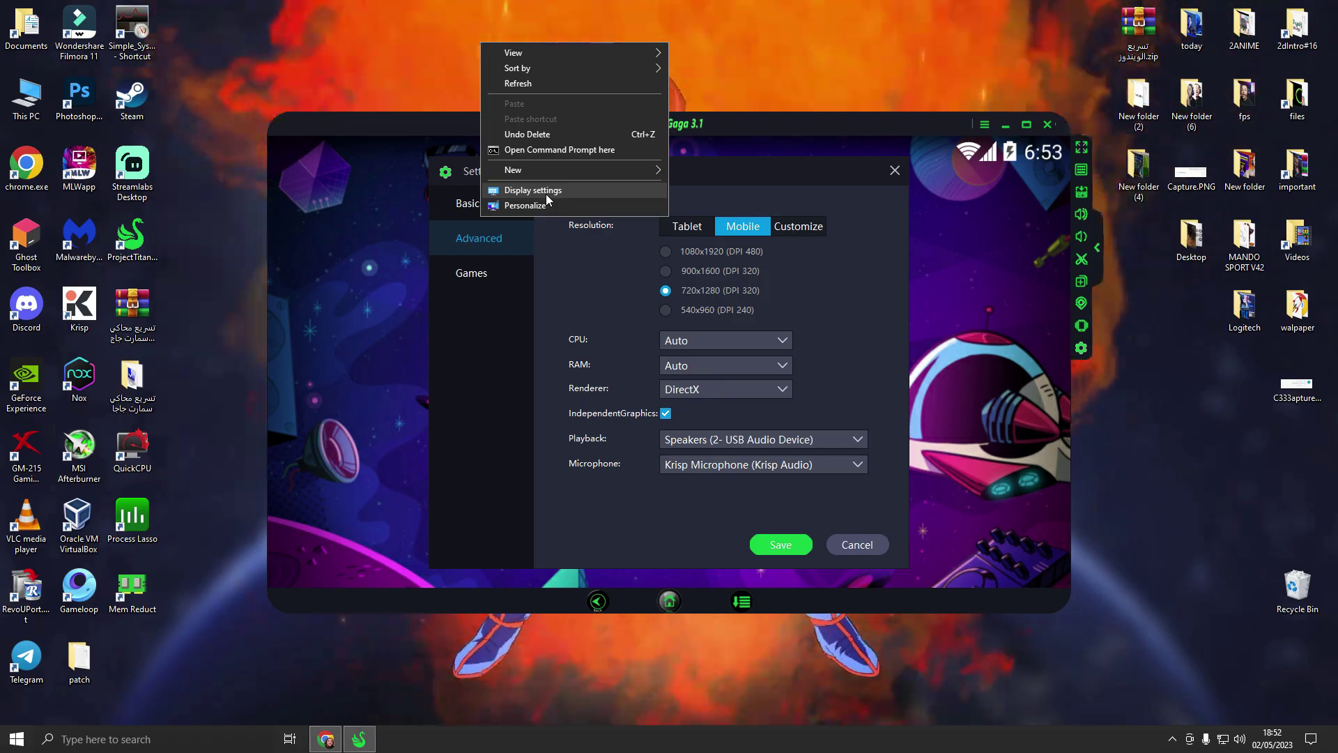
left_click(547, 190)
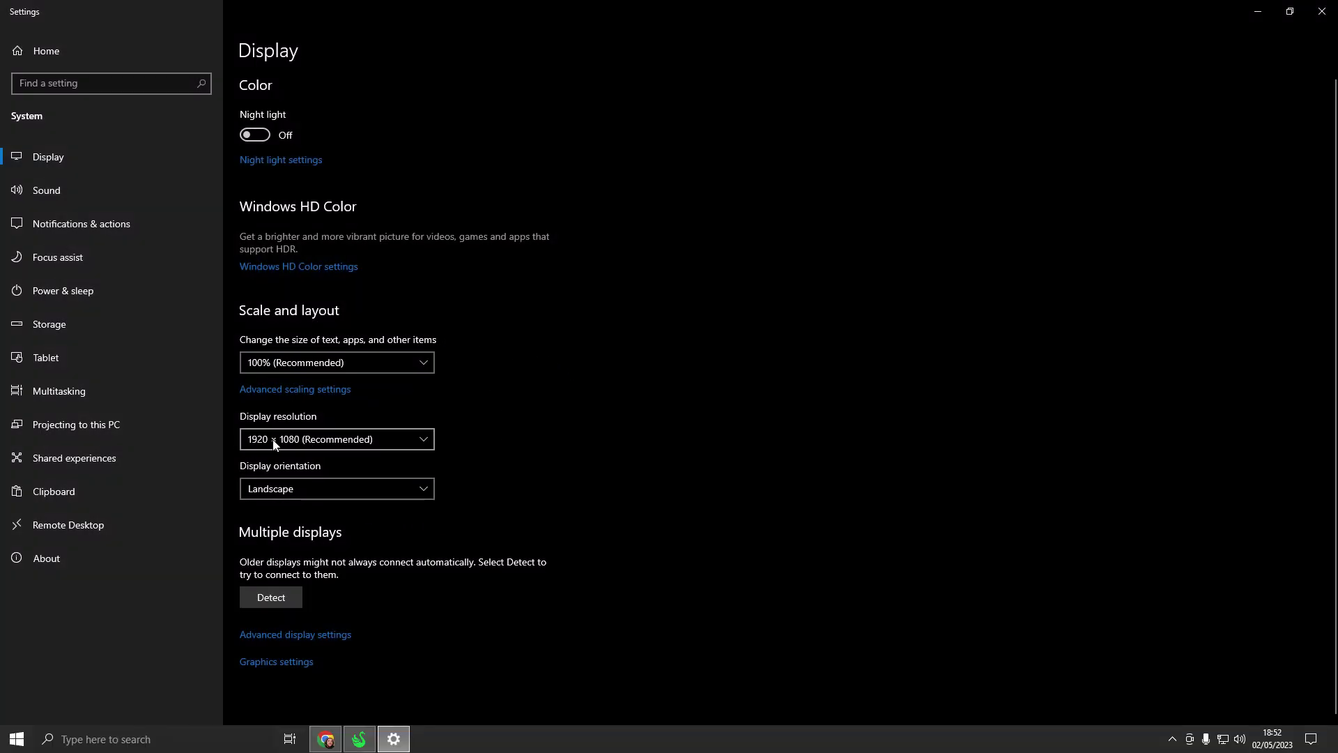
left_click(1321, 12)
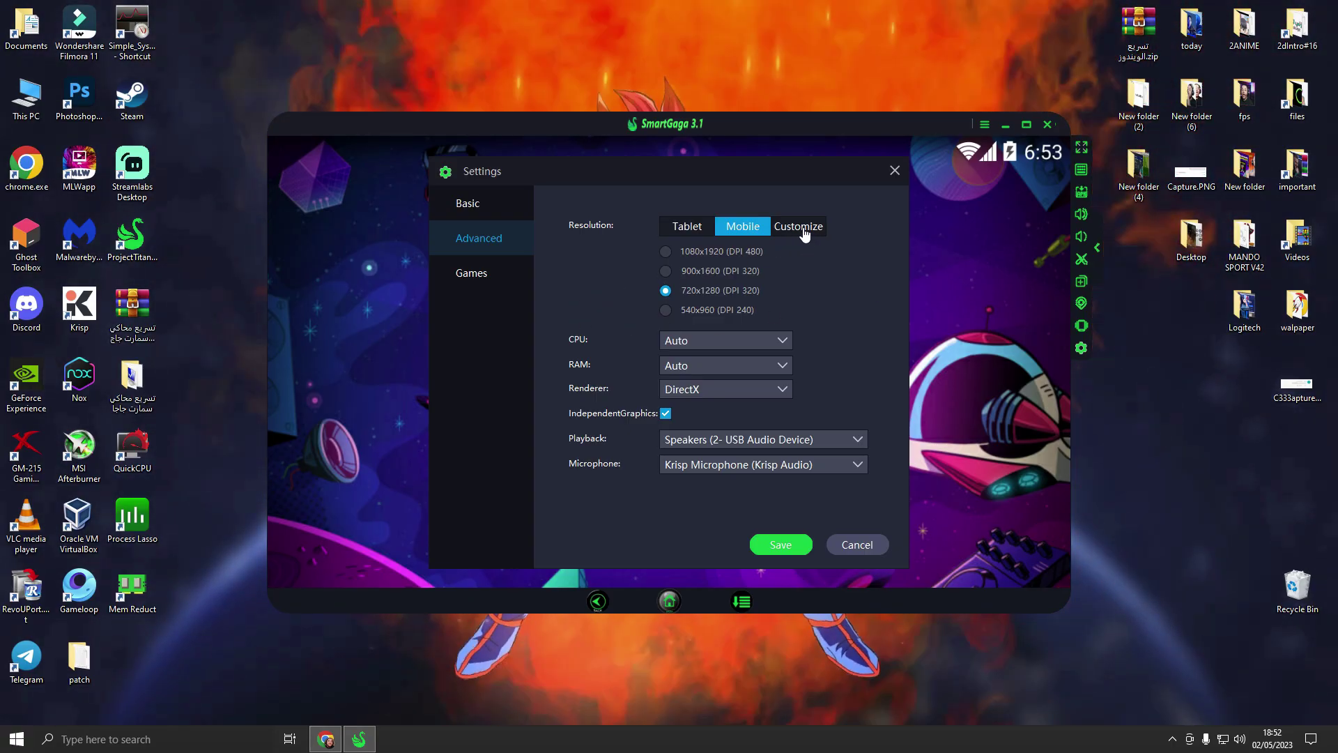
- Set a customized emulator resolution with width 800, height 450 and DPI 160
left_click(804, 228)
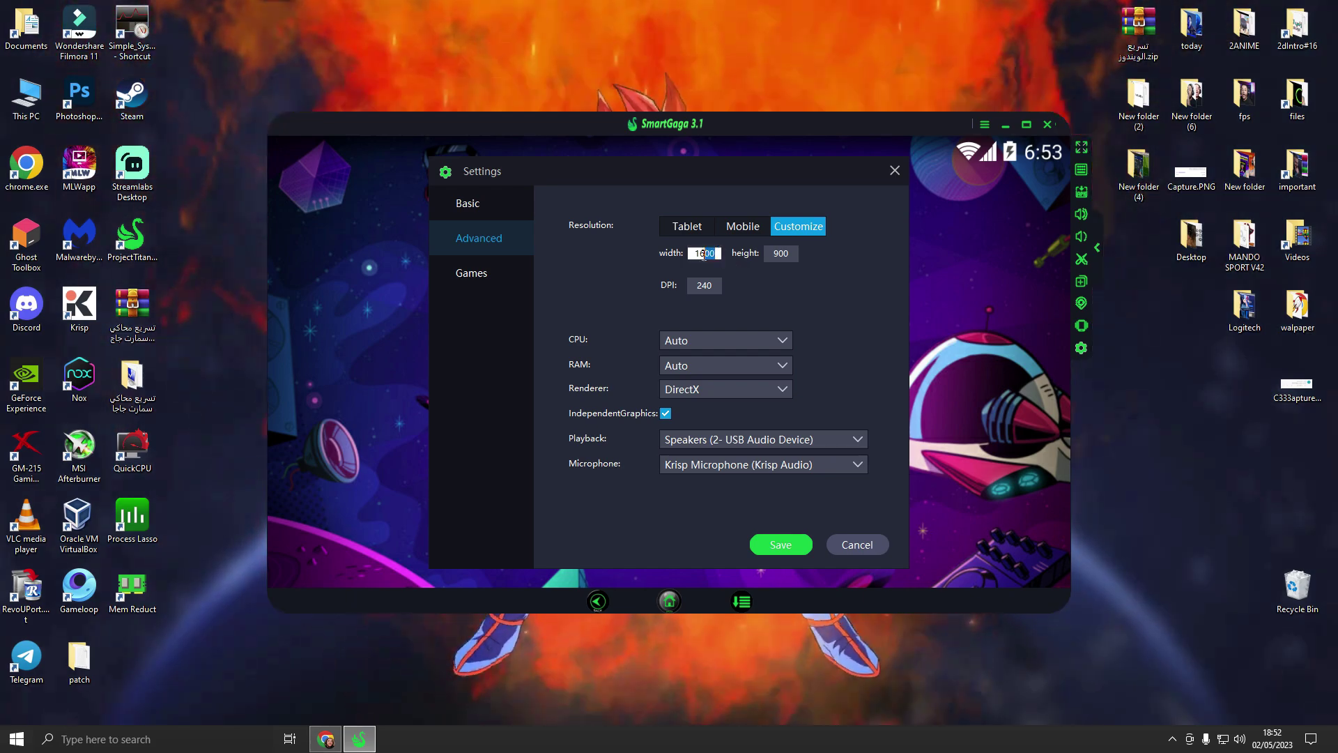
type("800")
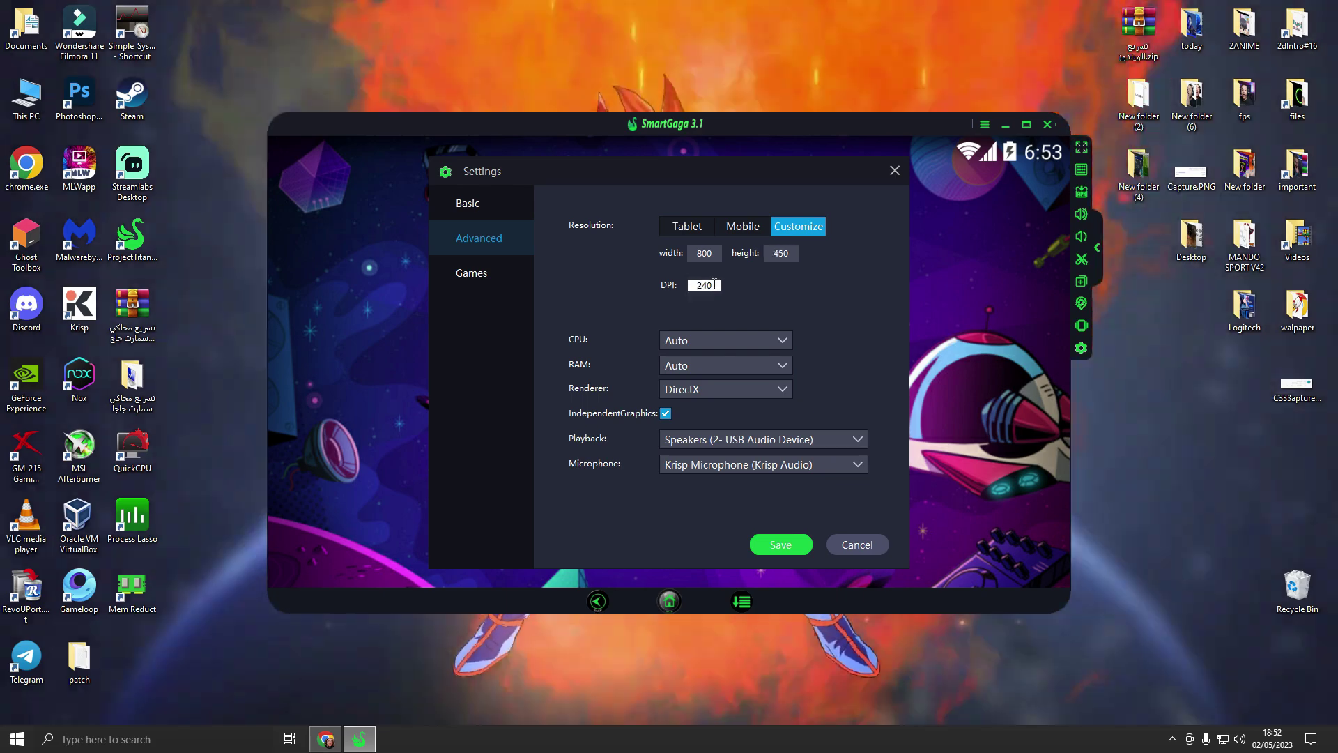
left_click(703, 285)
type("16")
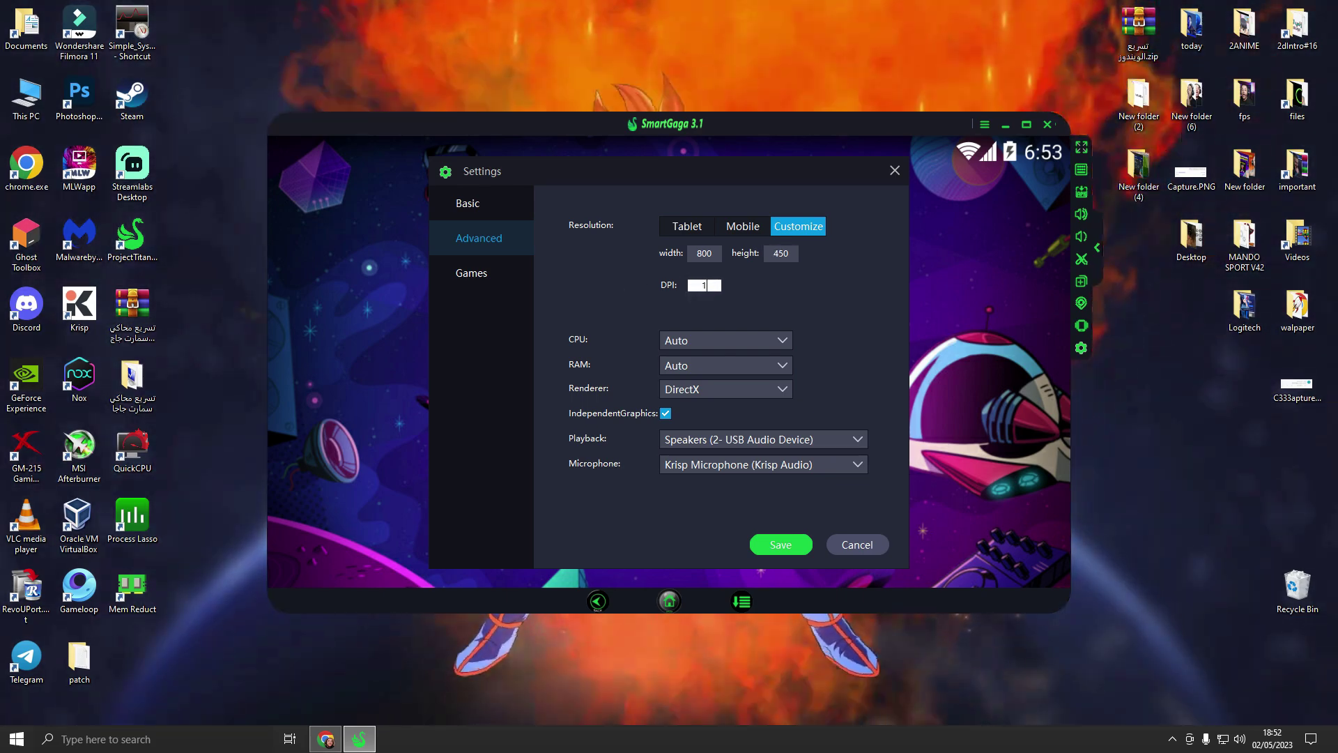
type("0")
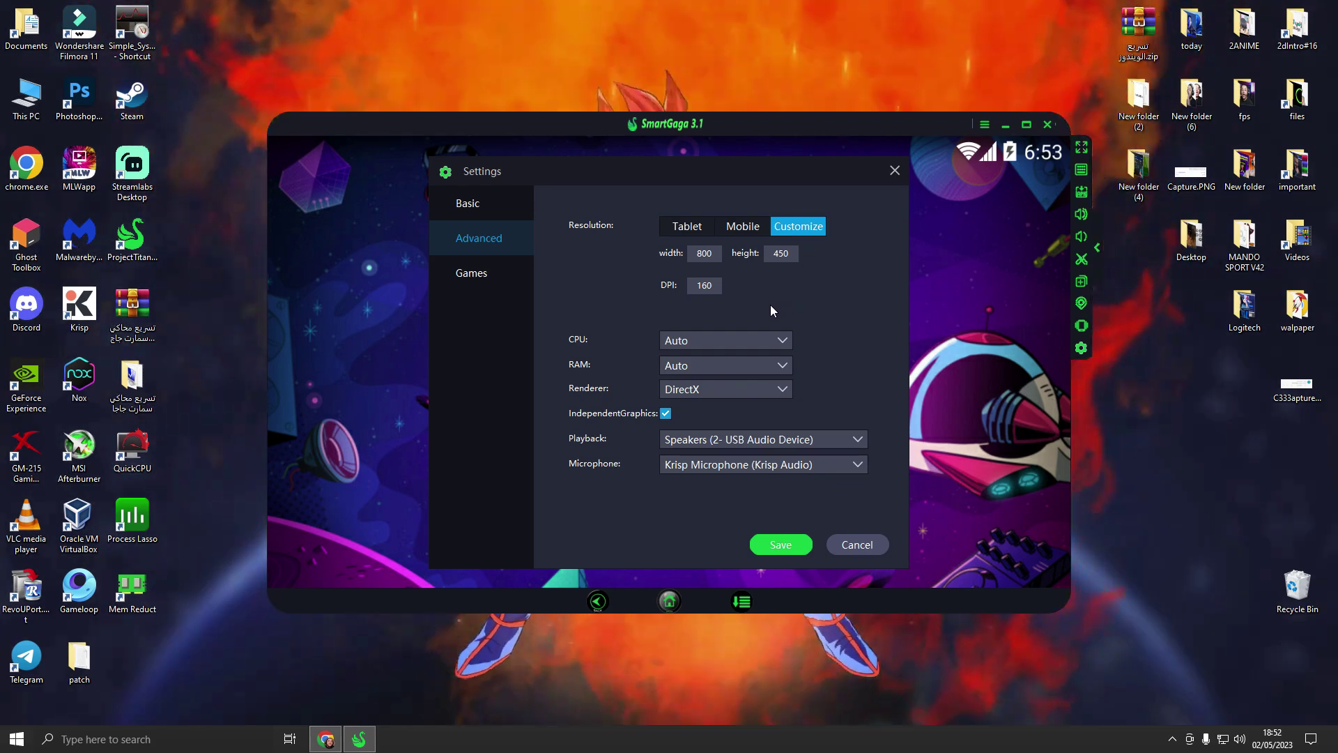
left_click(704, 254)
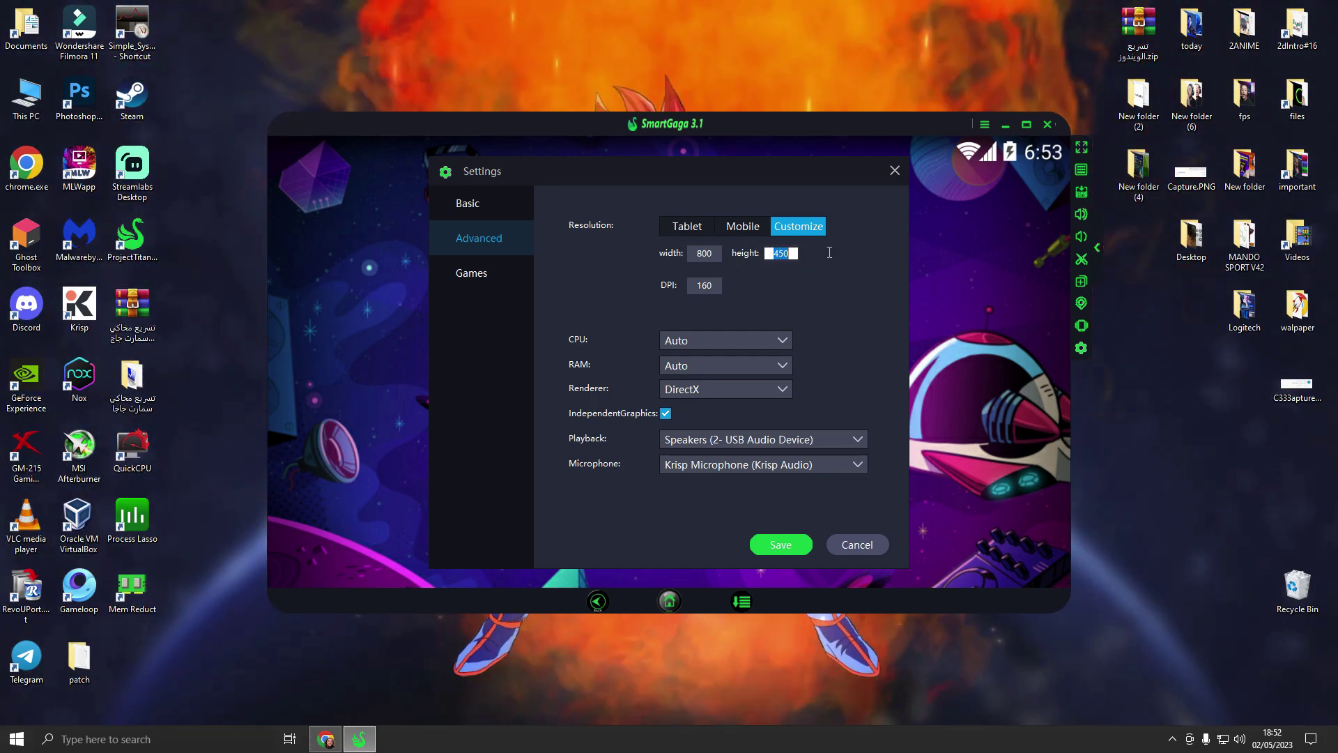
- Check the processor's core count in Task Manager's CPU performance details and close Task Manager
left_click(689, 340)
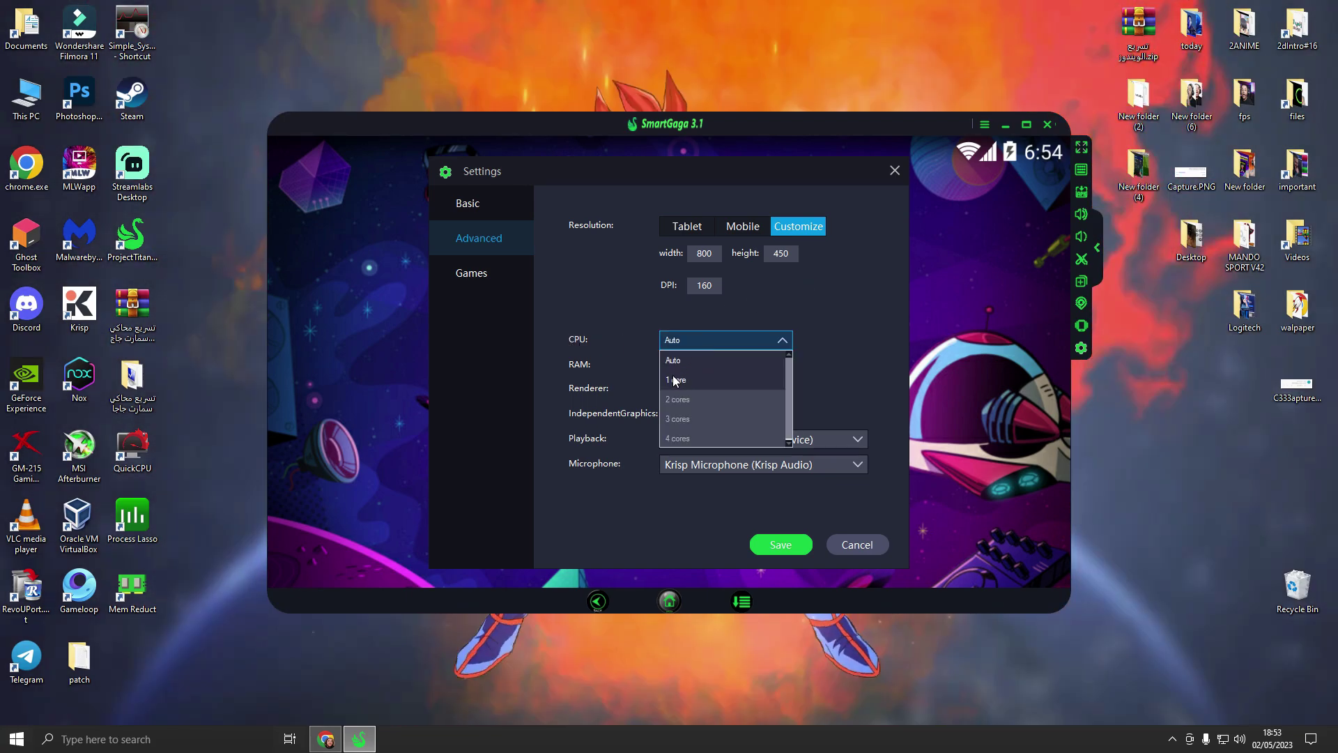
left_click(692, 340)
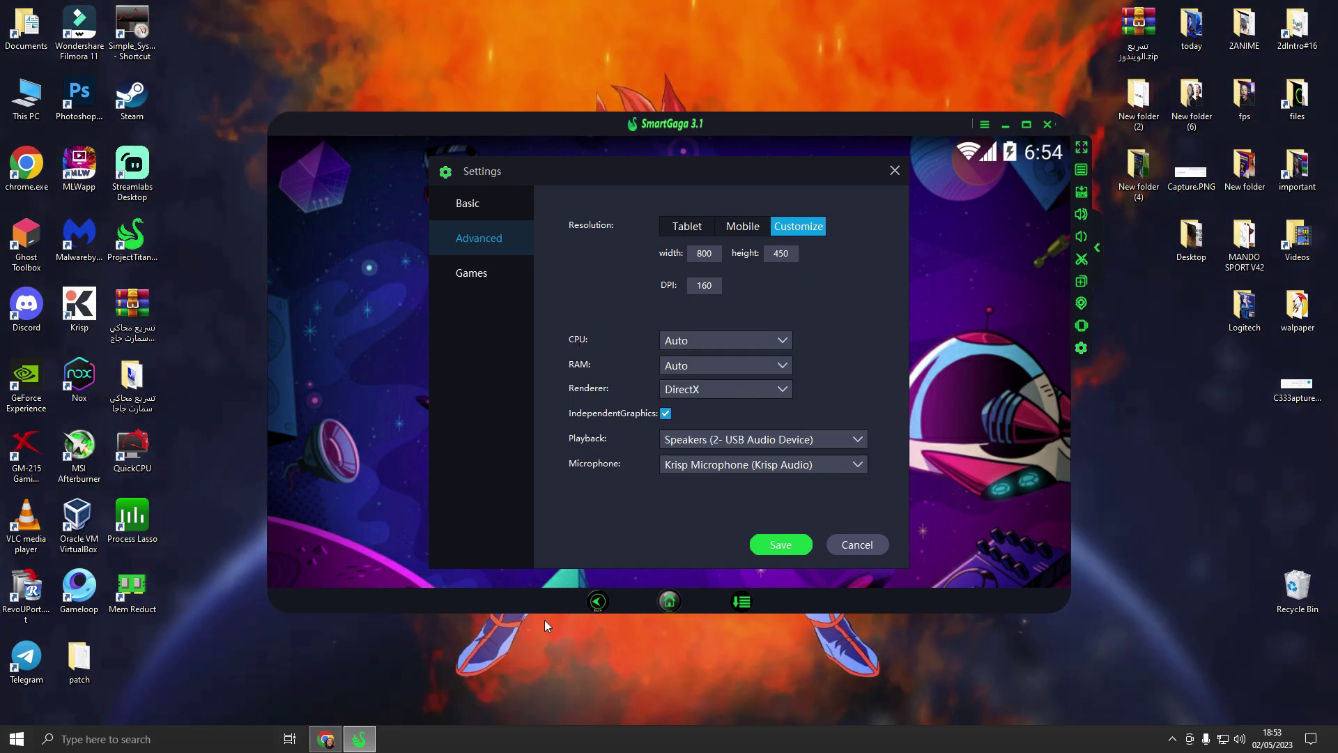
left_click(594, 670)
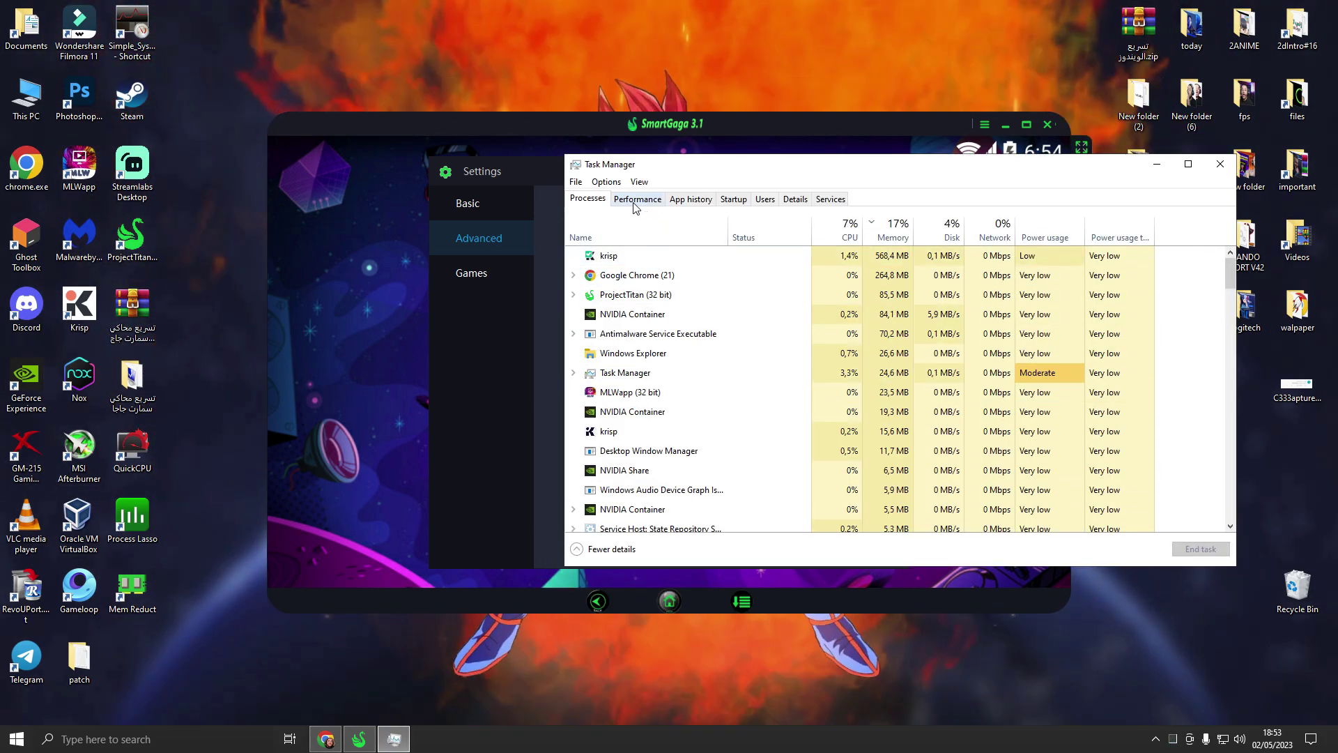
left_click(636, 203)
left_click(650, 231)
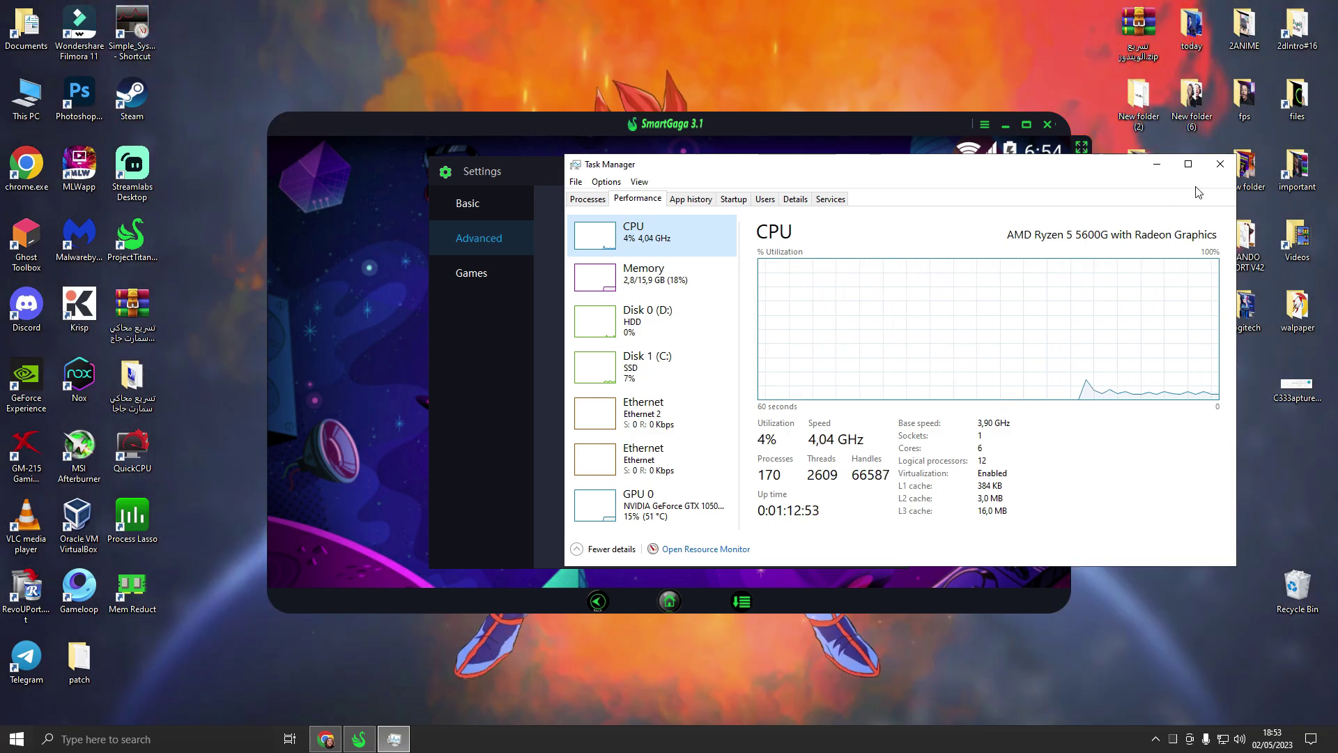
left_click(1220, 164)
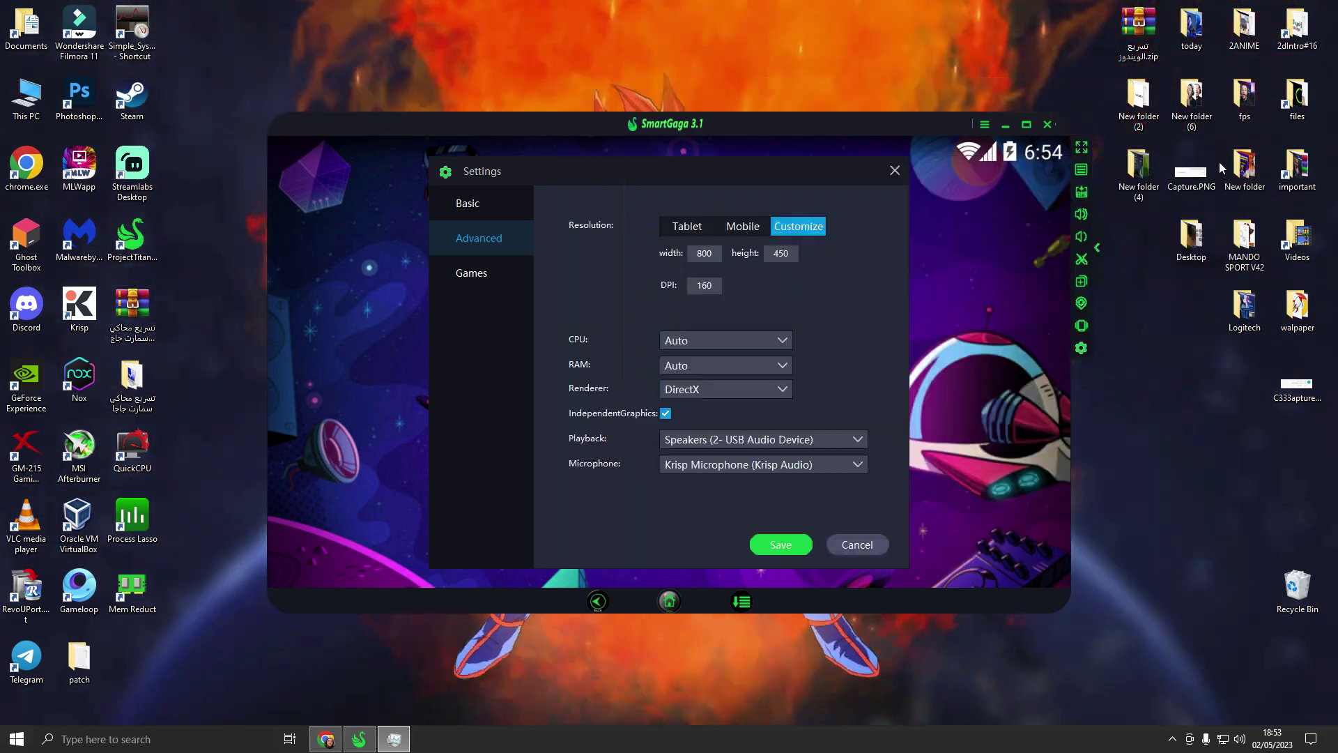
- Set the emulator's CPU allocation to 4 cores
left_click(692, 341)
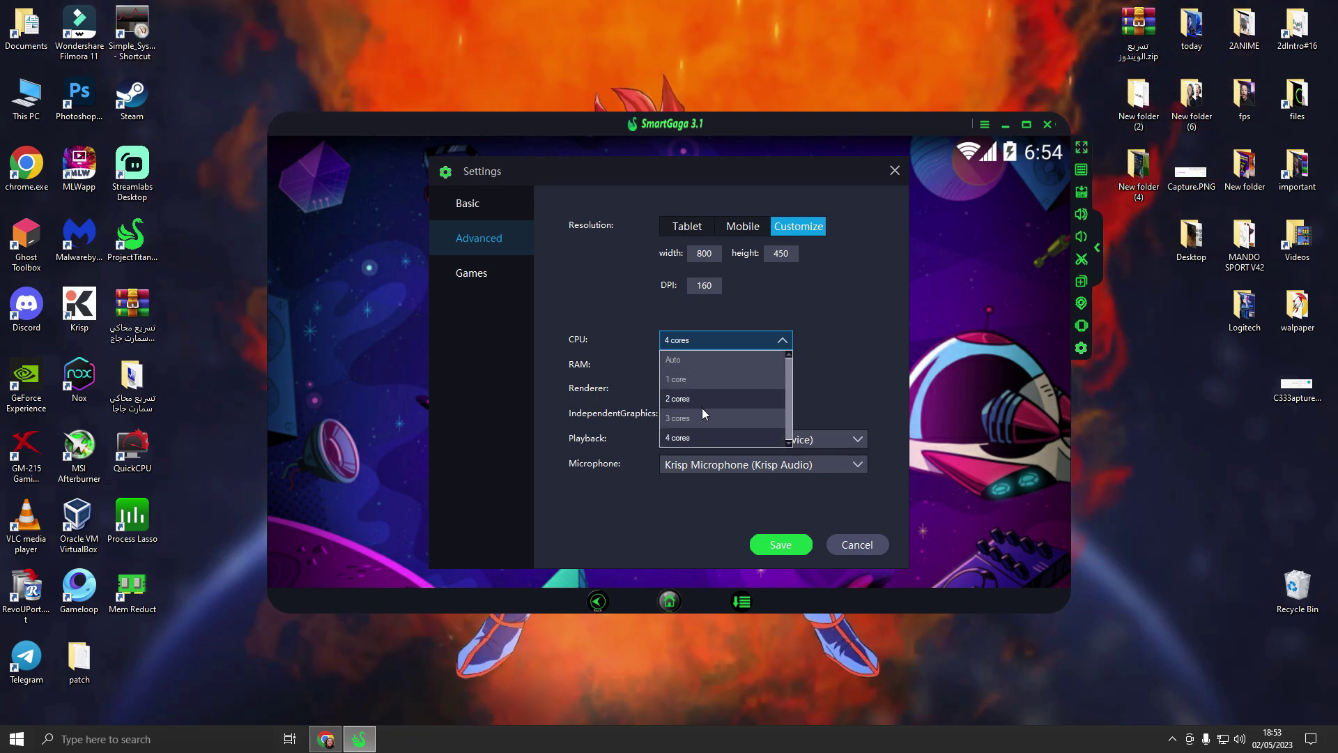
left_click(676, 438)
left_click(687, 341)
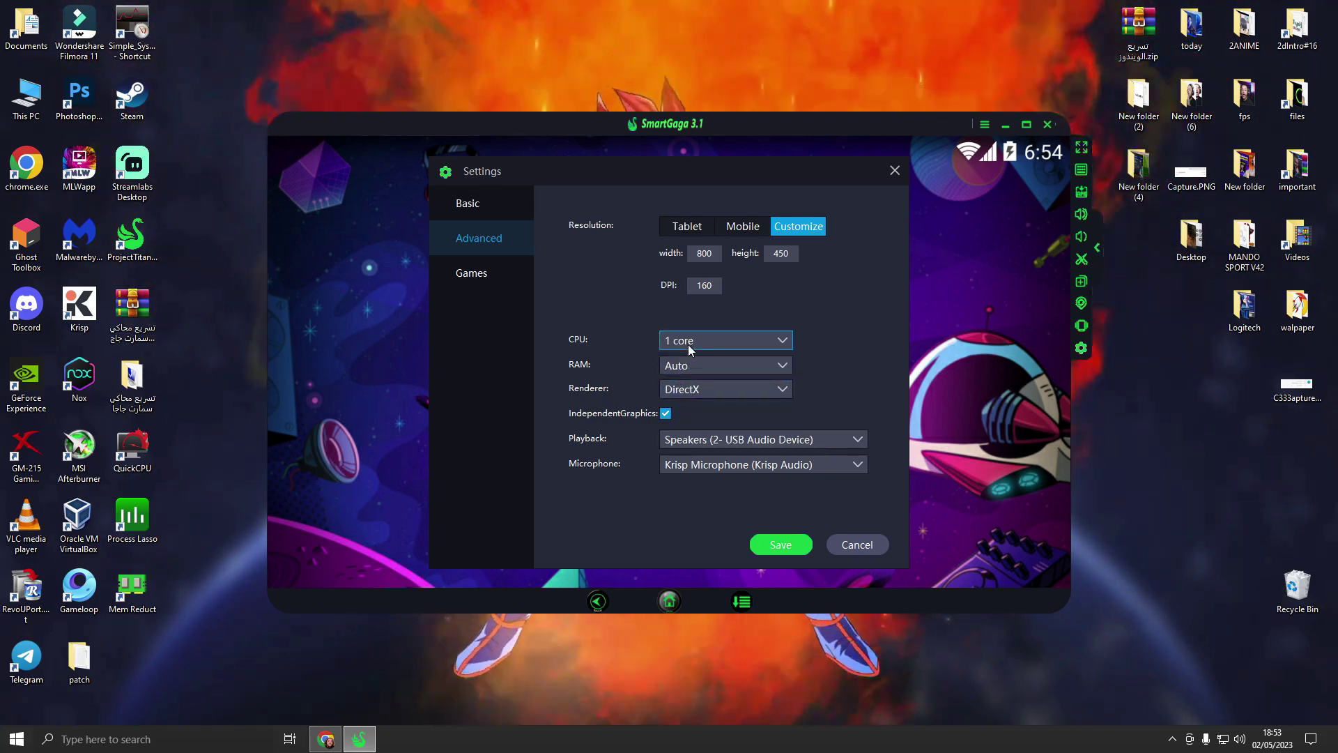
left_click(689, 343)
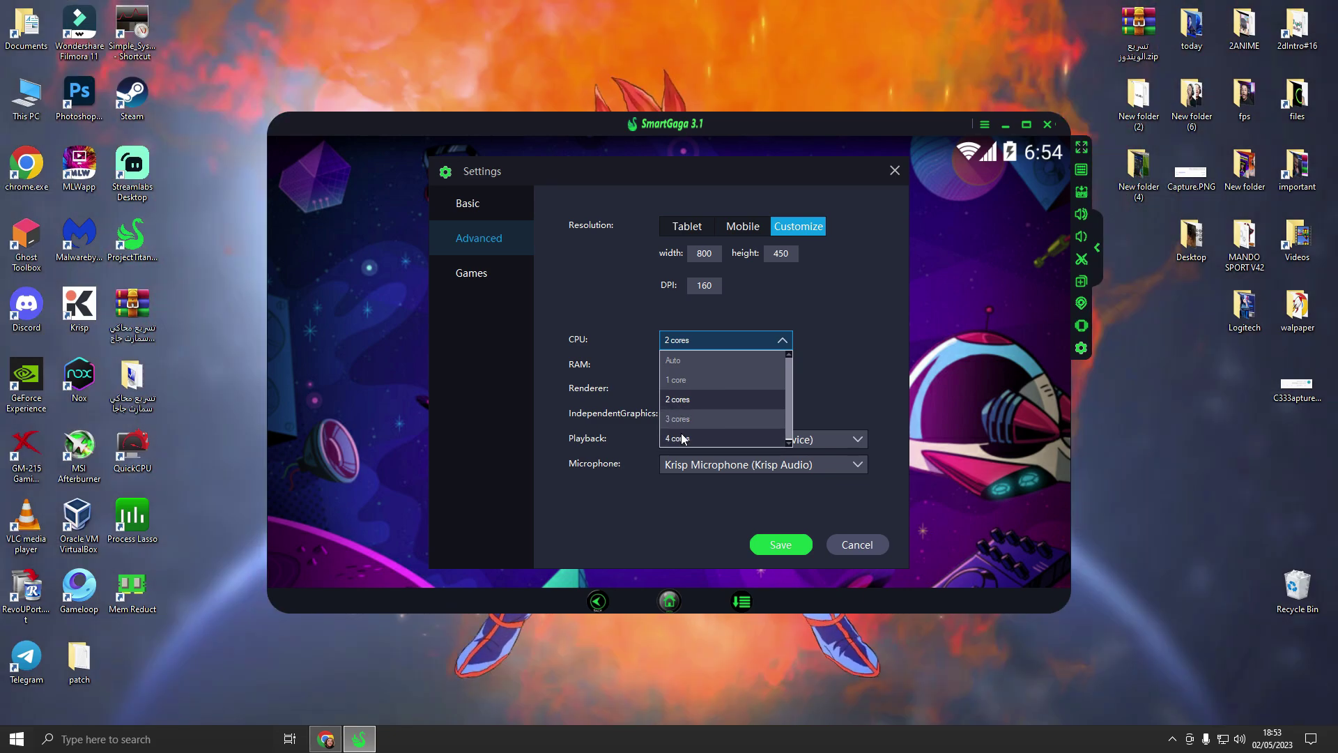
left_click(677, 437)
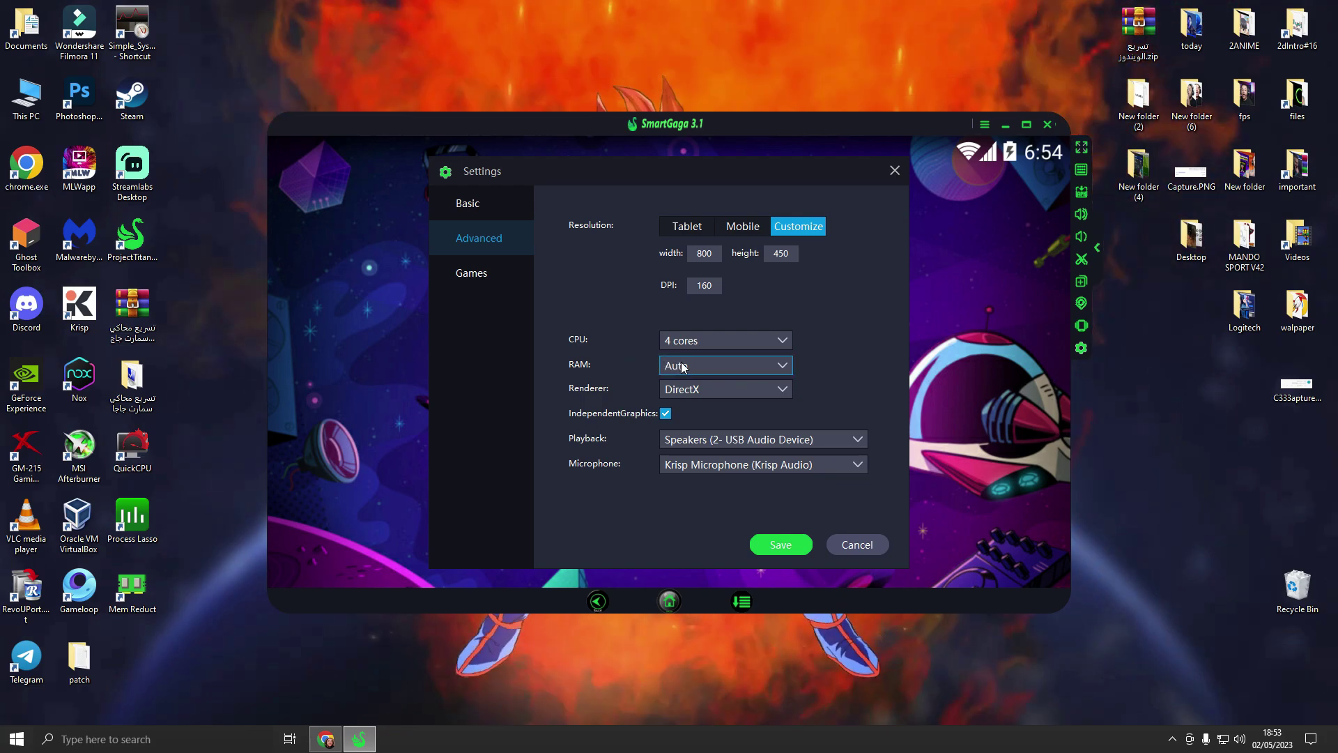
- Check the computer's installed RAM in Task Manager's Memory performance details and close Task Manager
left_click(725, 366)
left_click(683, 383)
right_click(694, 739)
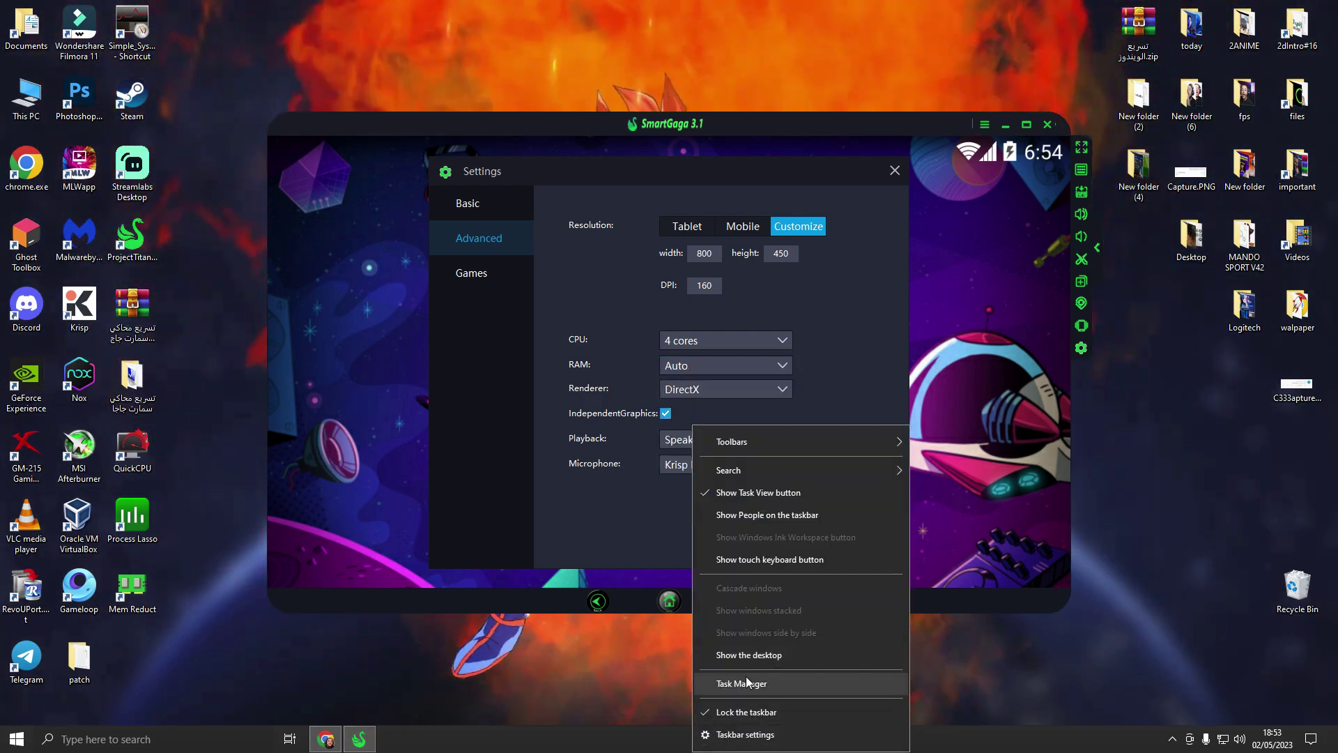
left_click(740, 684)
left_click(638, 199)
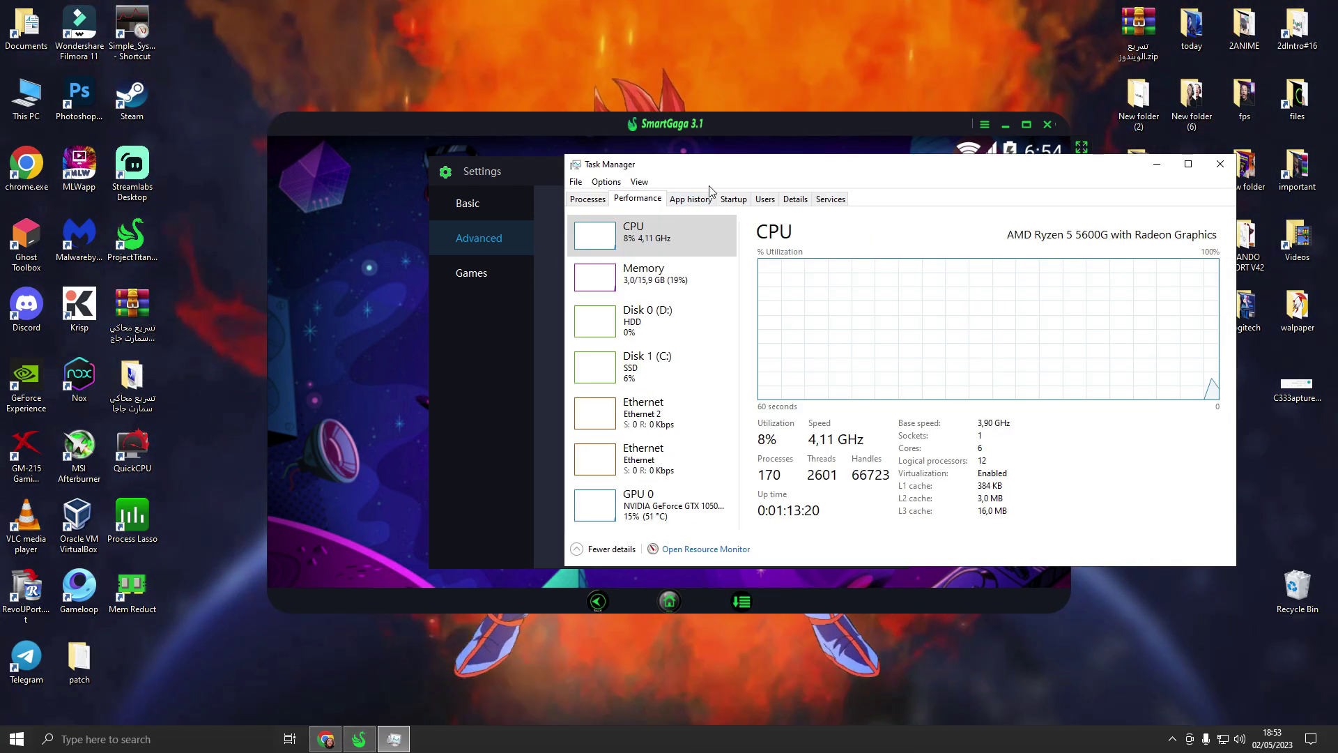
left_click(637, 275)
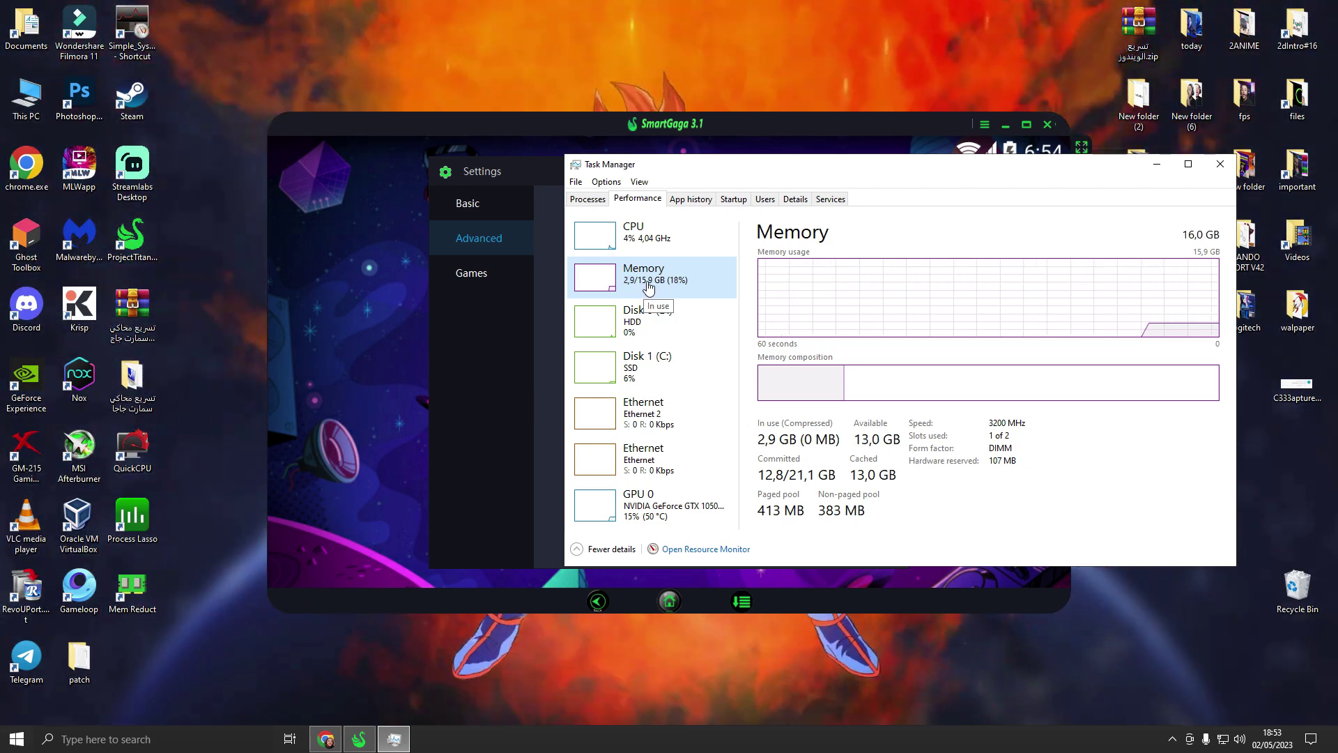
left_click(1220, 166)
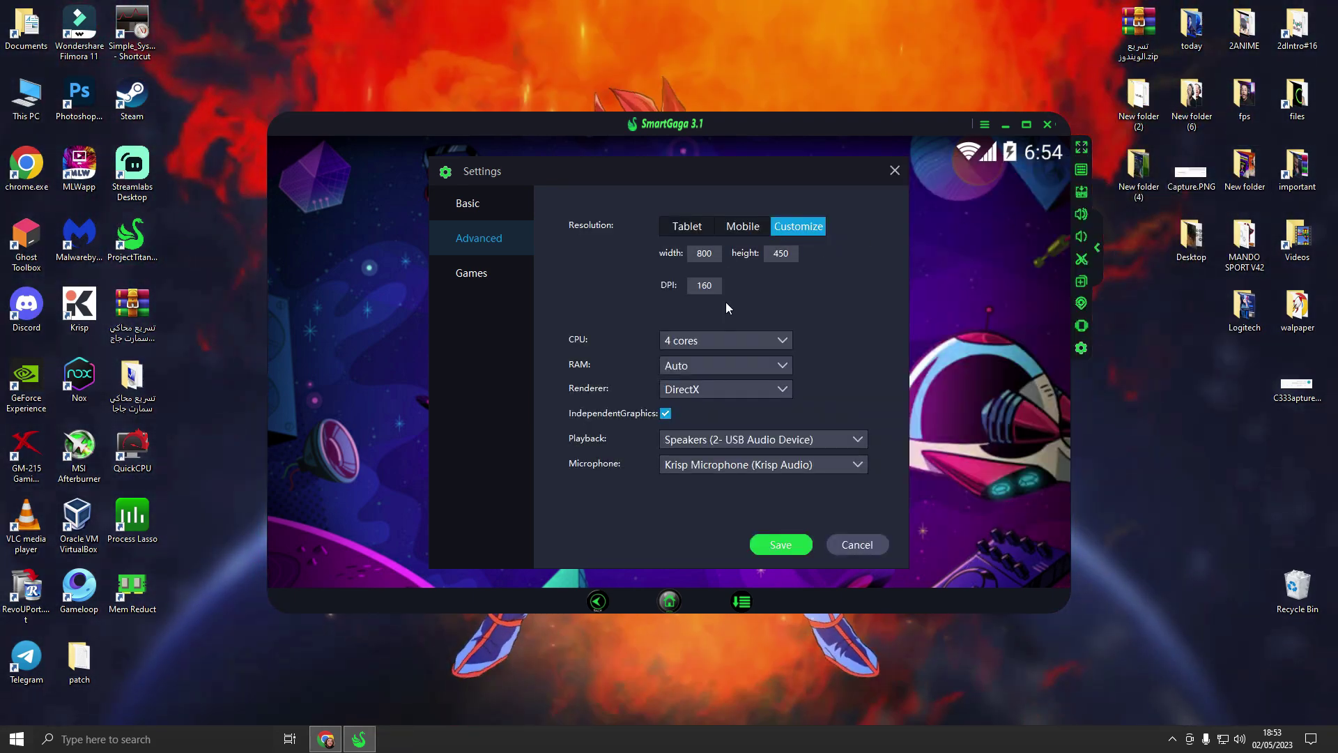
- Set the emulator's RAM to 1024M and review the playback and microphone device choices
left_click(711, 367)
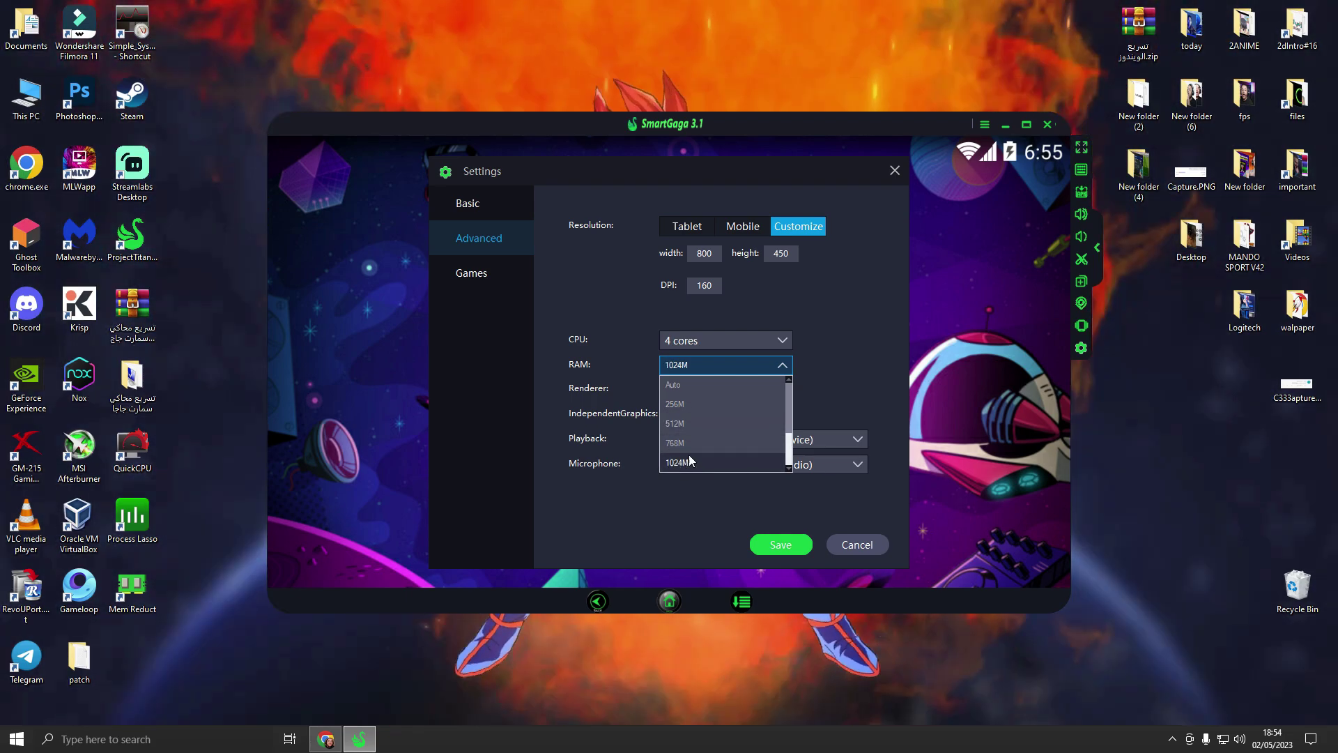
left_click(676, 463)
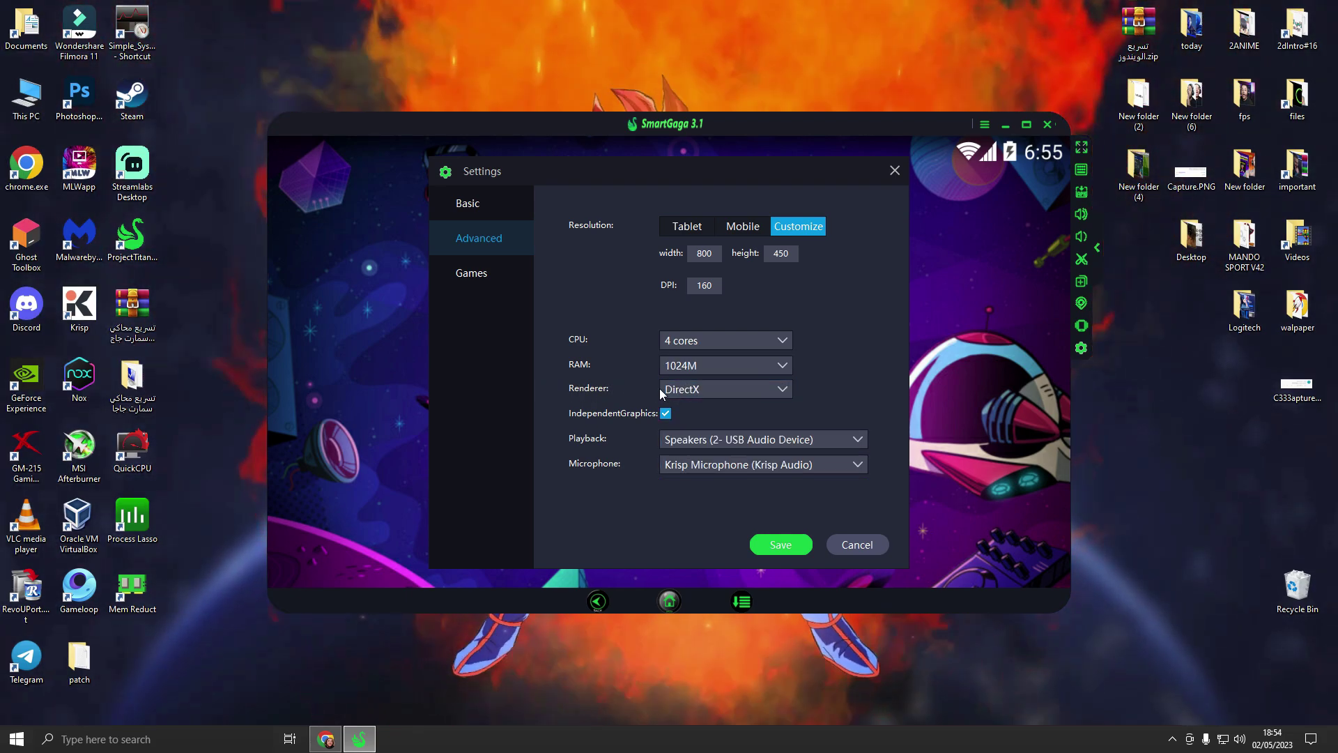
left_click(721, 442)
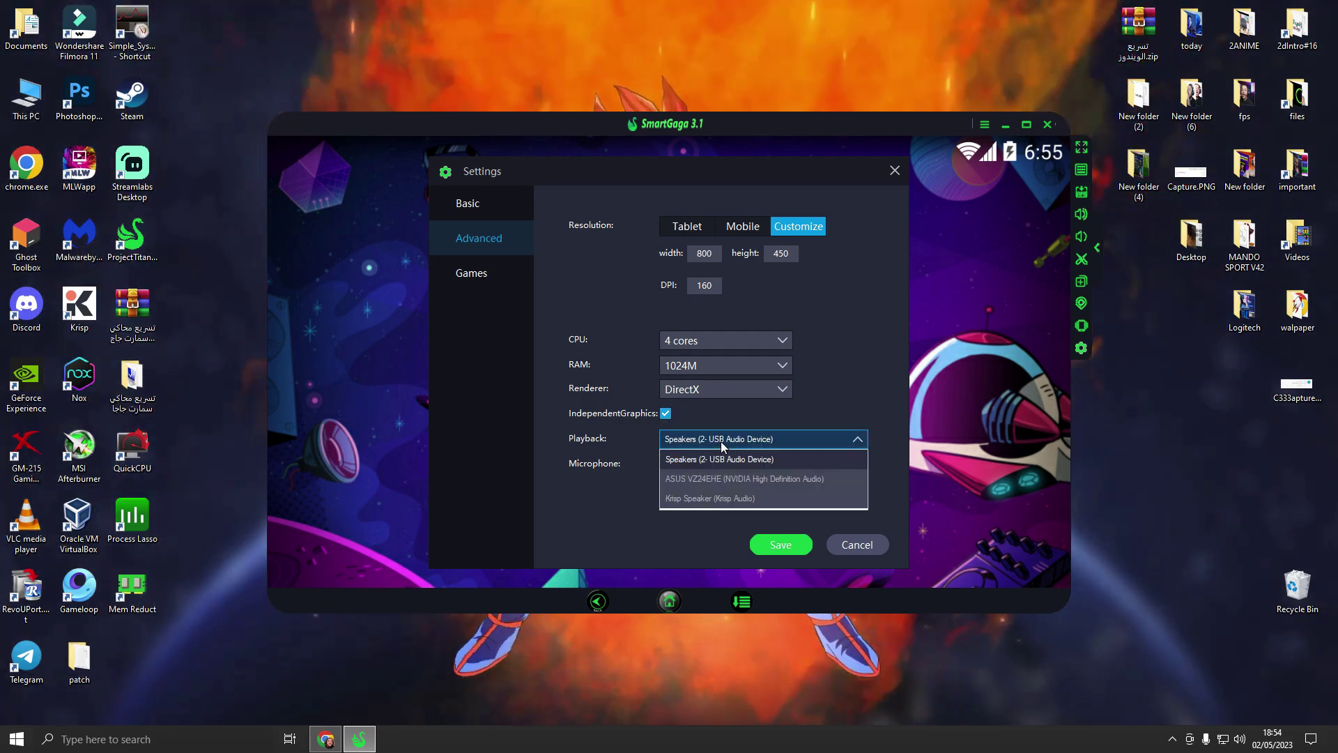
left_click(719, 443)
left_click(692, 465)
left_click(754, 465)
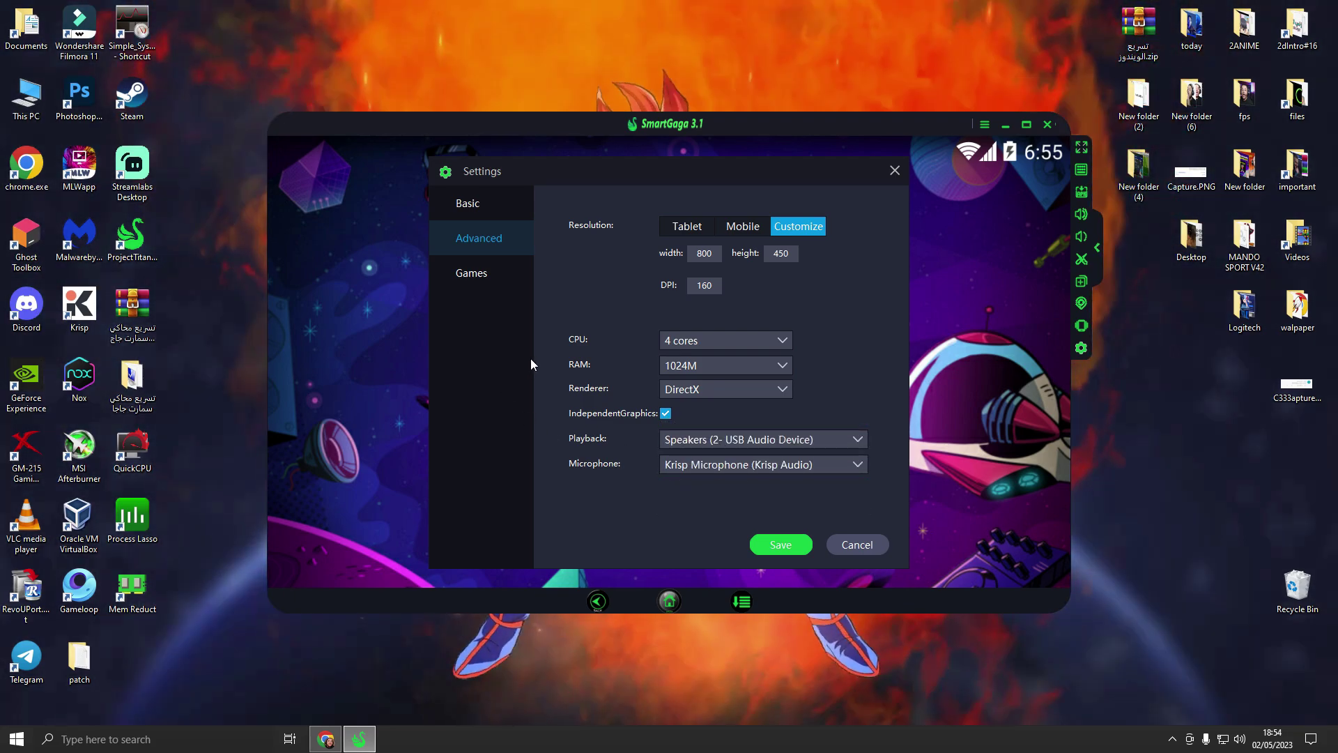
- Set the PUBG MOBILE resolution to 2K in the emulator's Games settings
left_click(474, 273)
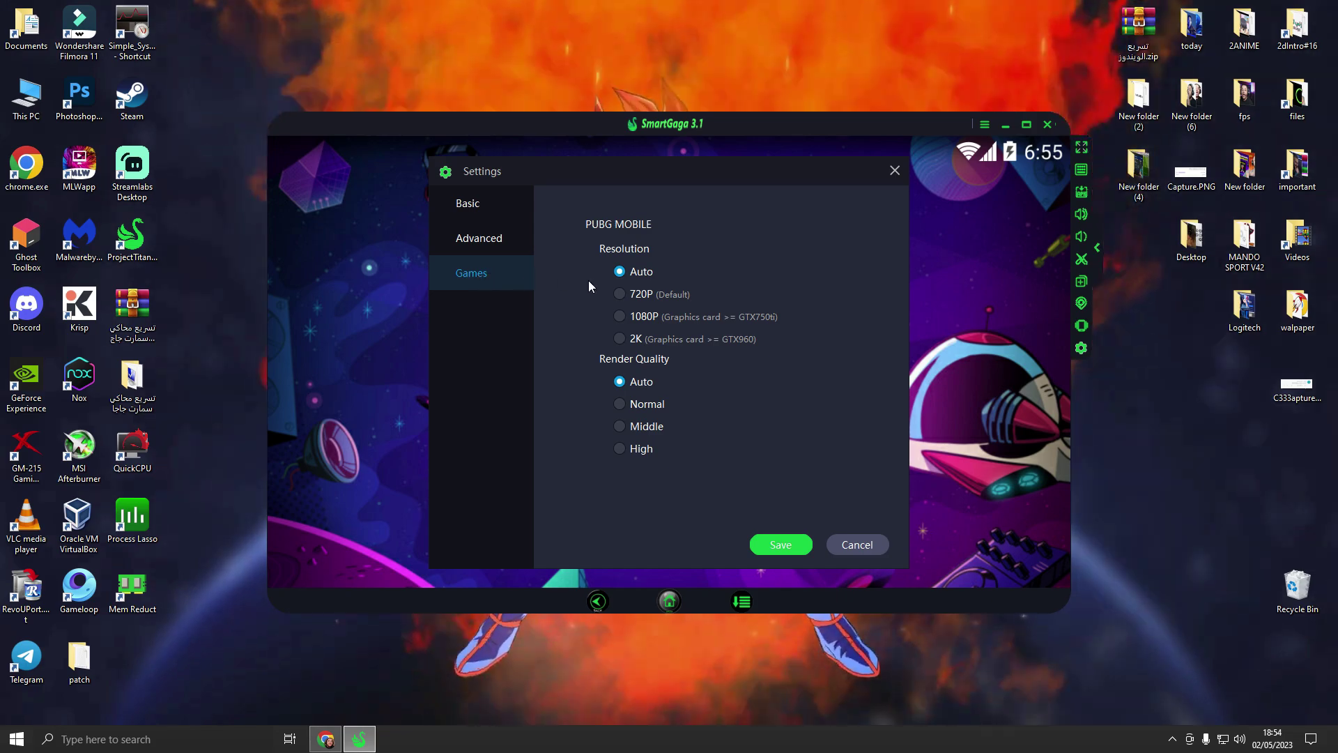
left_click(619, 293)
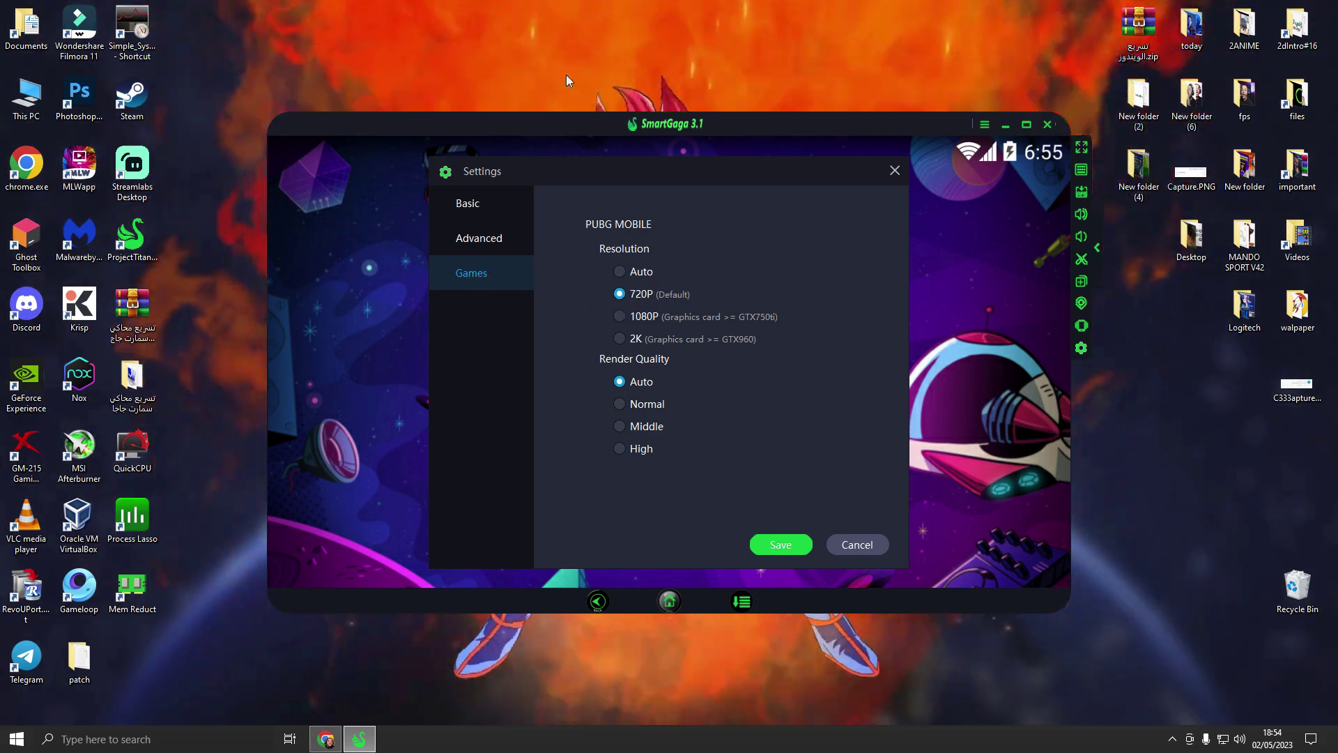
right_click(568, 36)
left_click(616, 78)
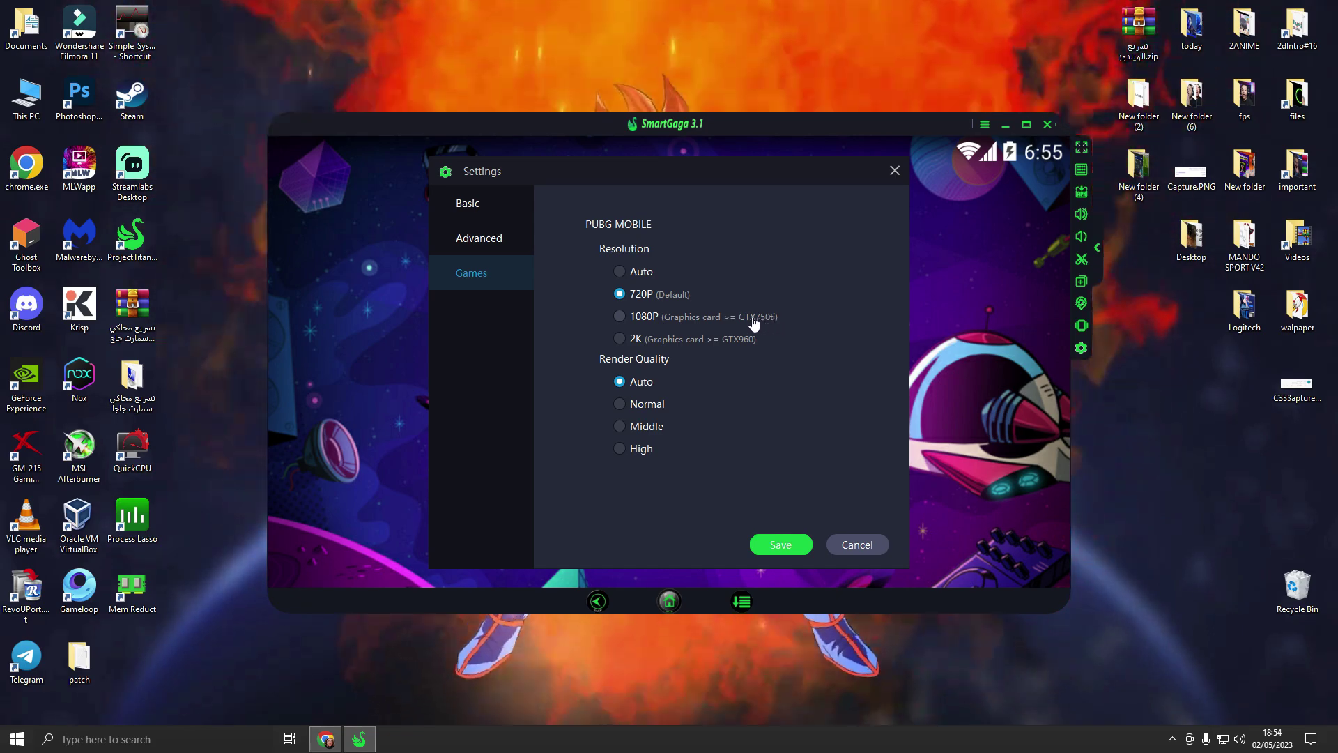
left_click(753, 321)
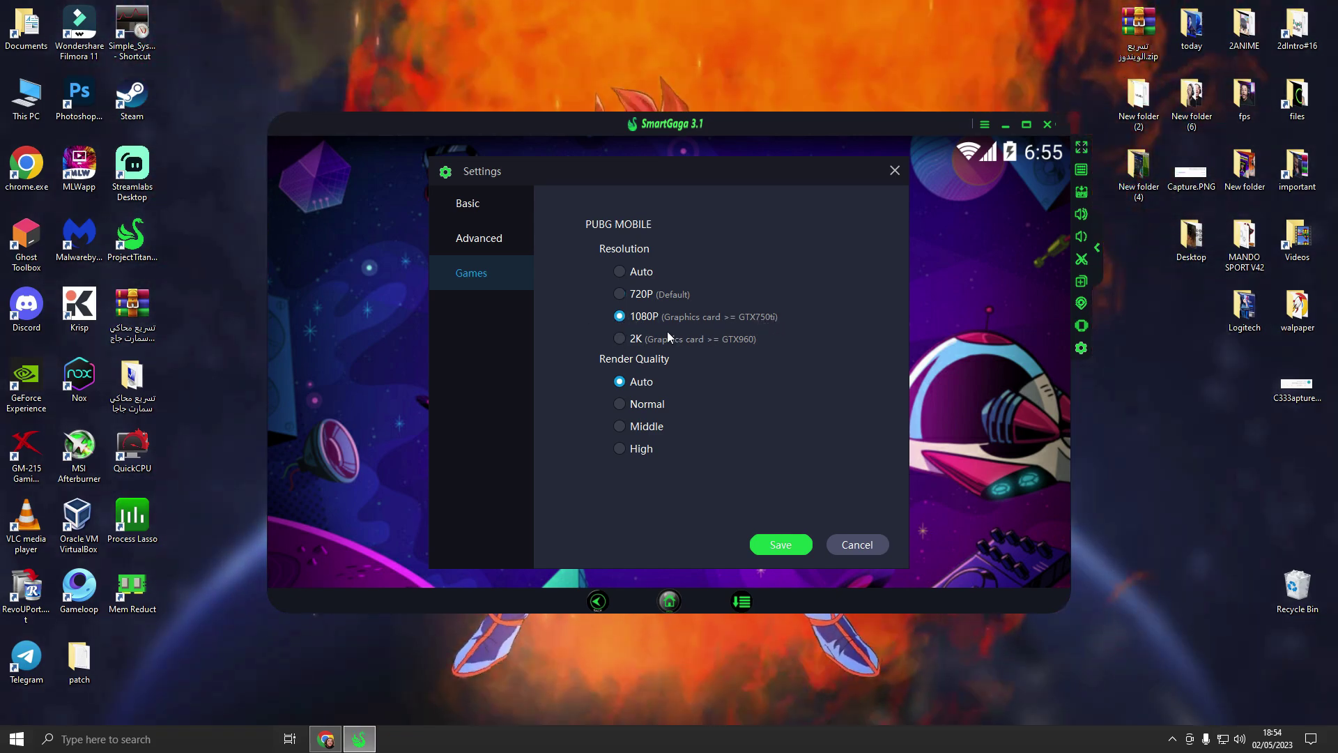
left_click(747, 342)
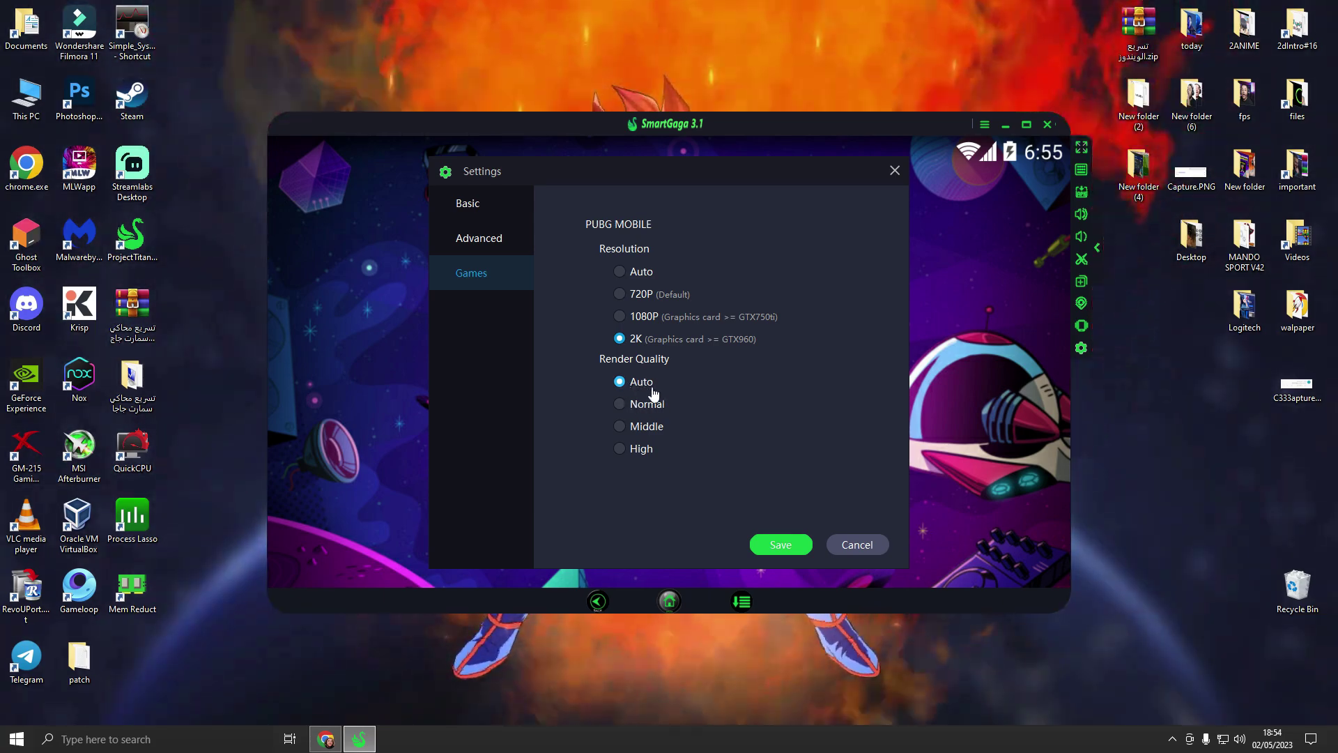
- Return to the Advanced settings and select DirectX as the renderer
left_click(479, 237)
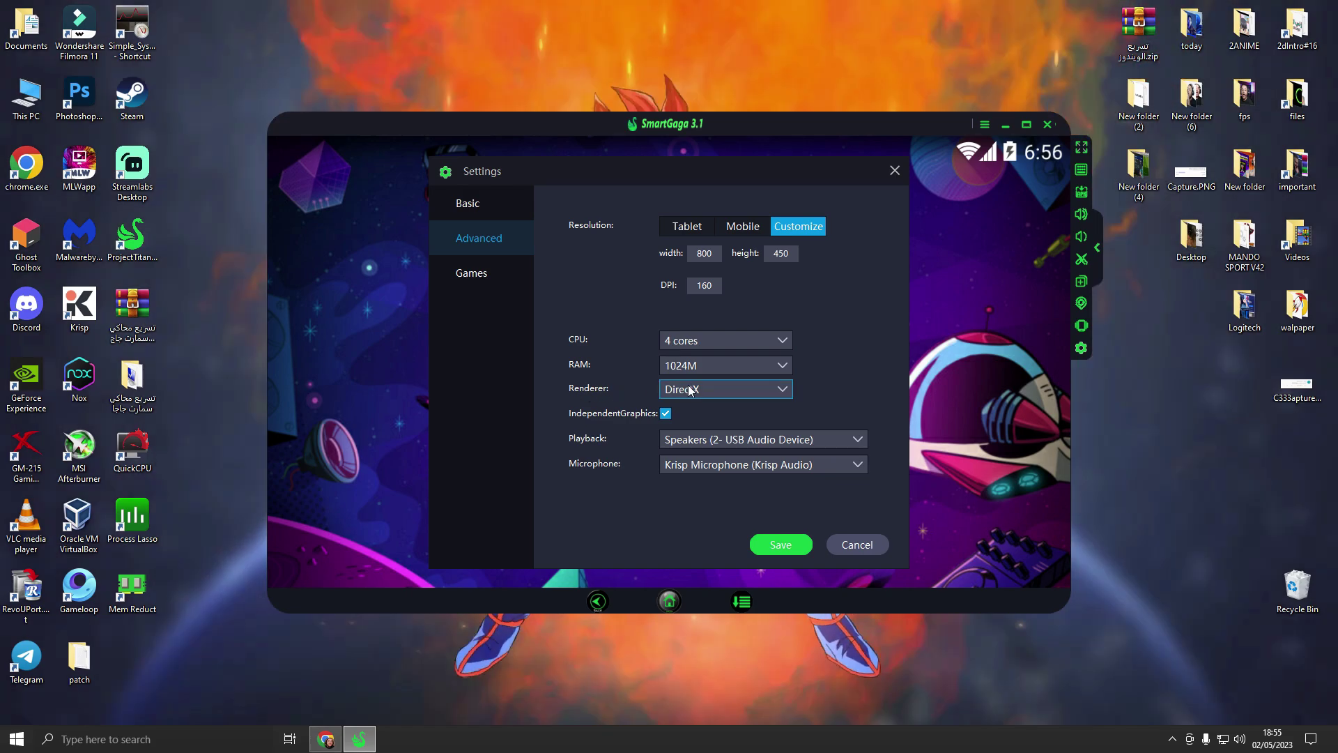
left_click(689, 391)
left_click(688, 390)
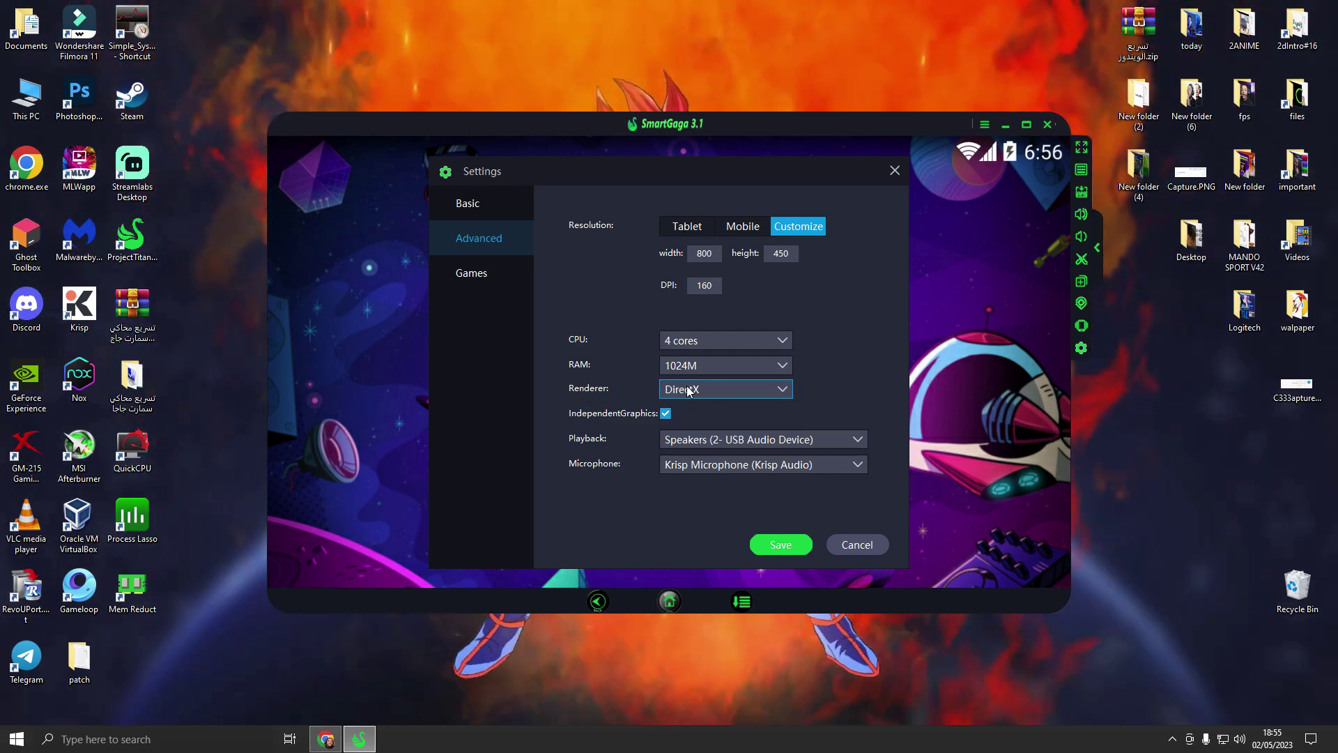
right_click(575, 3)
left_click(244, 16)
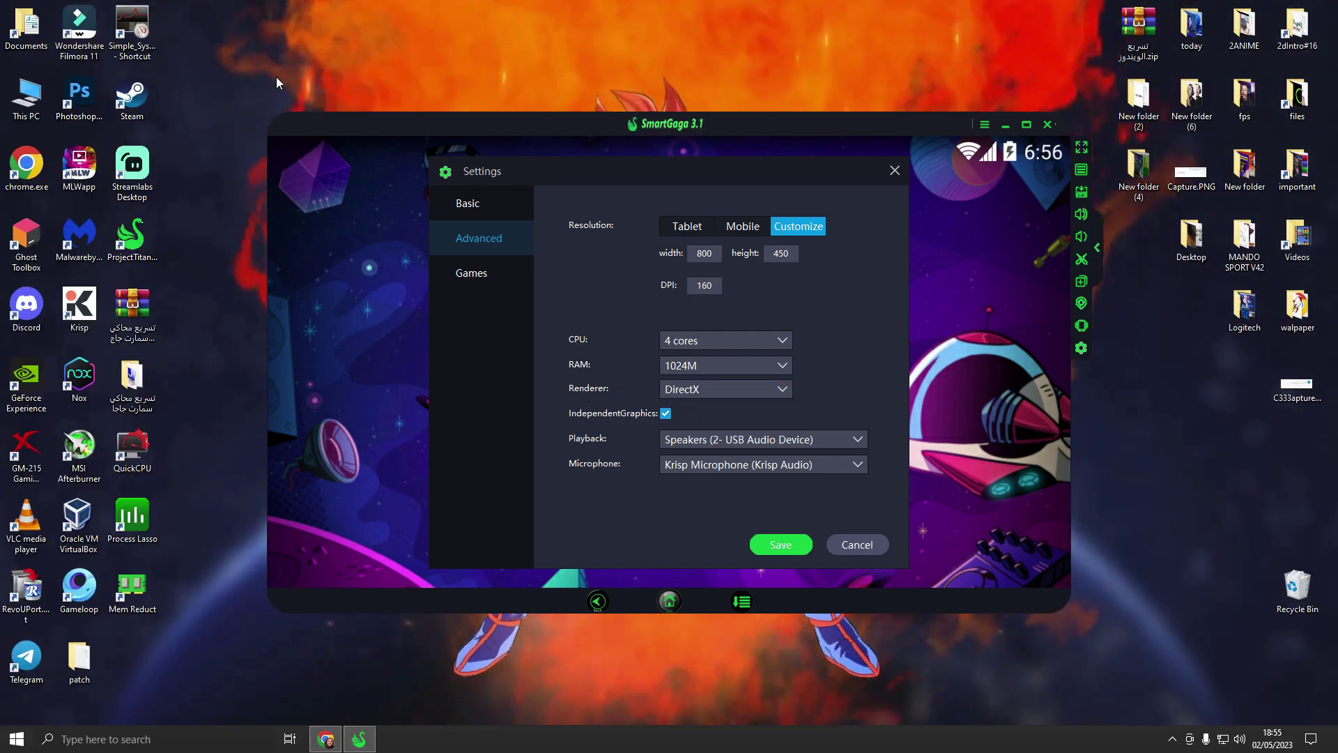
left_click(684, 390)
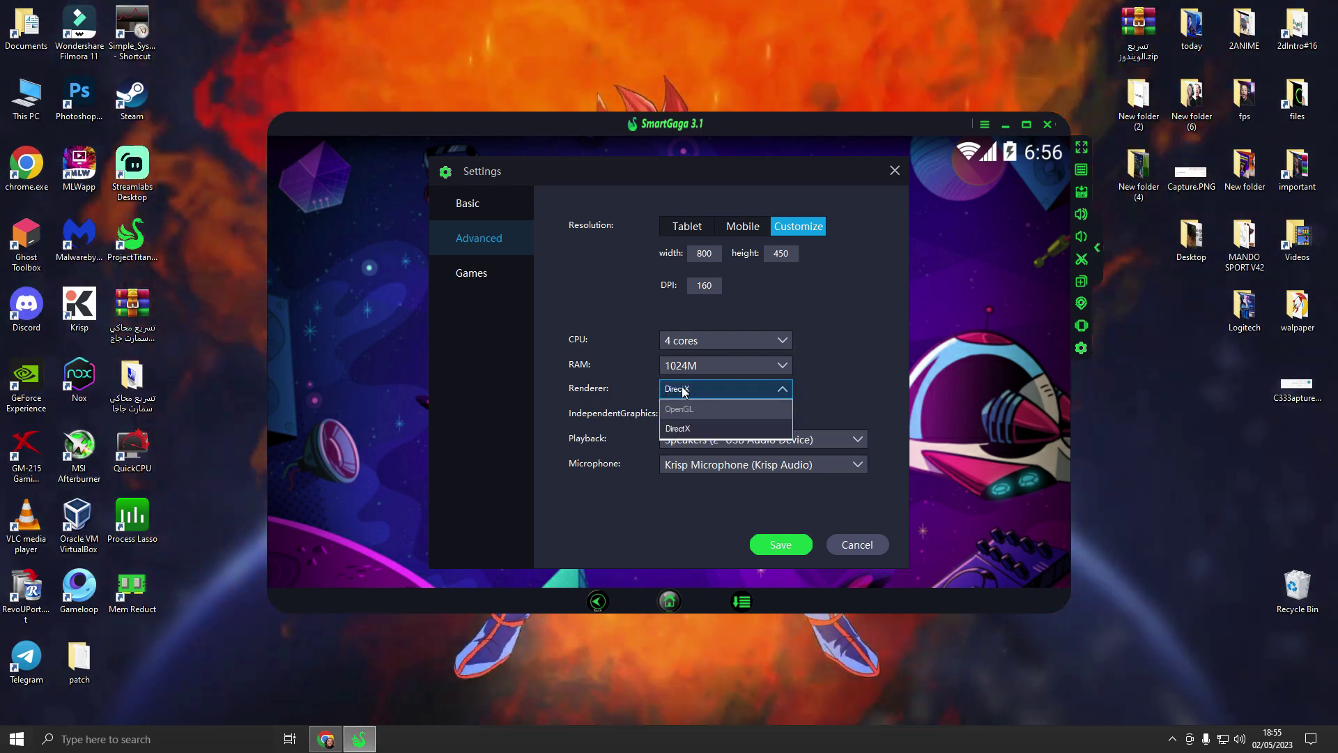
left_click(685, 390)
left_click(686, 390)
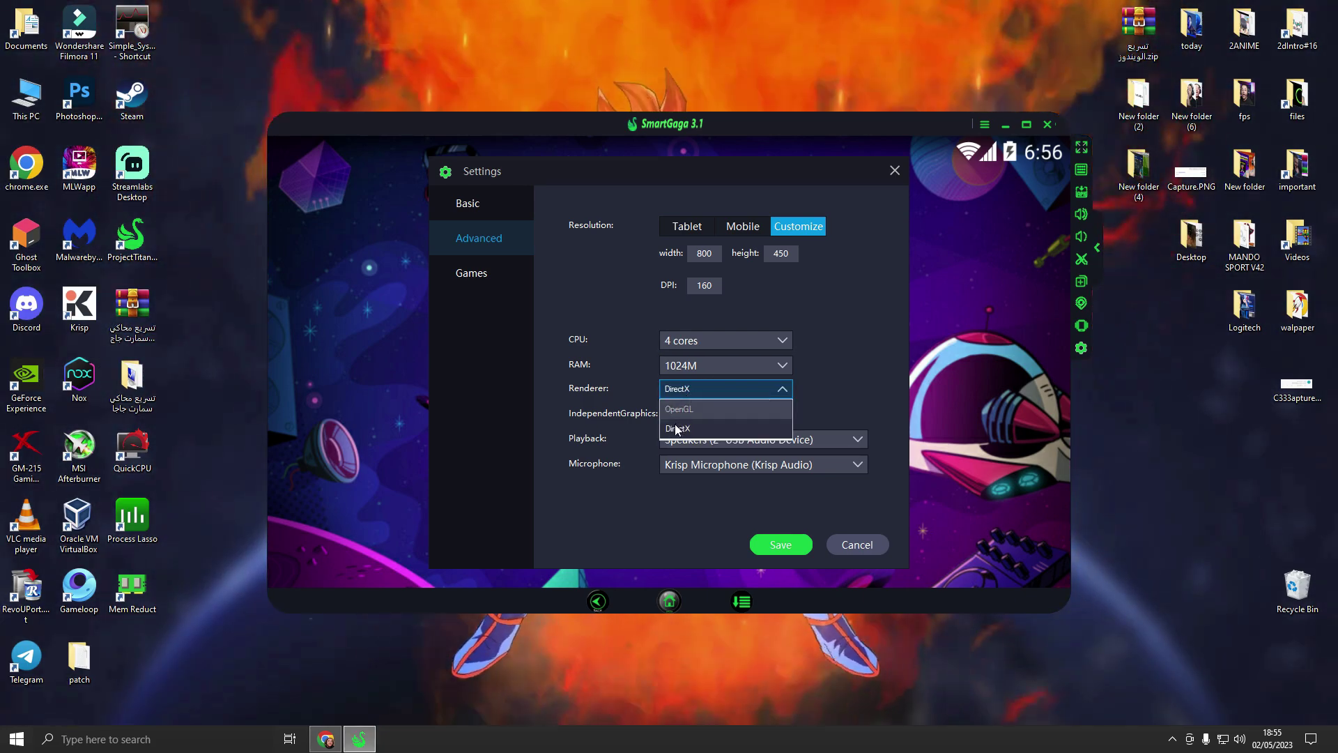
left_click(675, 428)
left_click(696, 389)
left_click(686, 425)
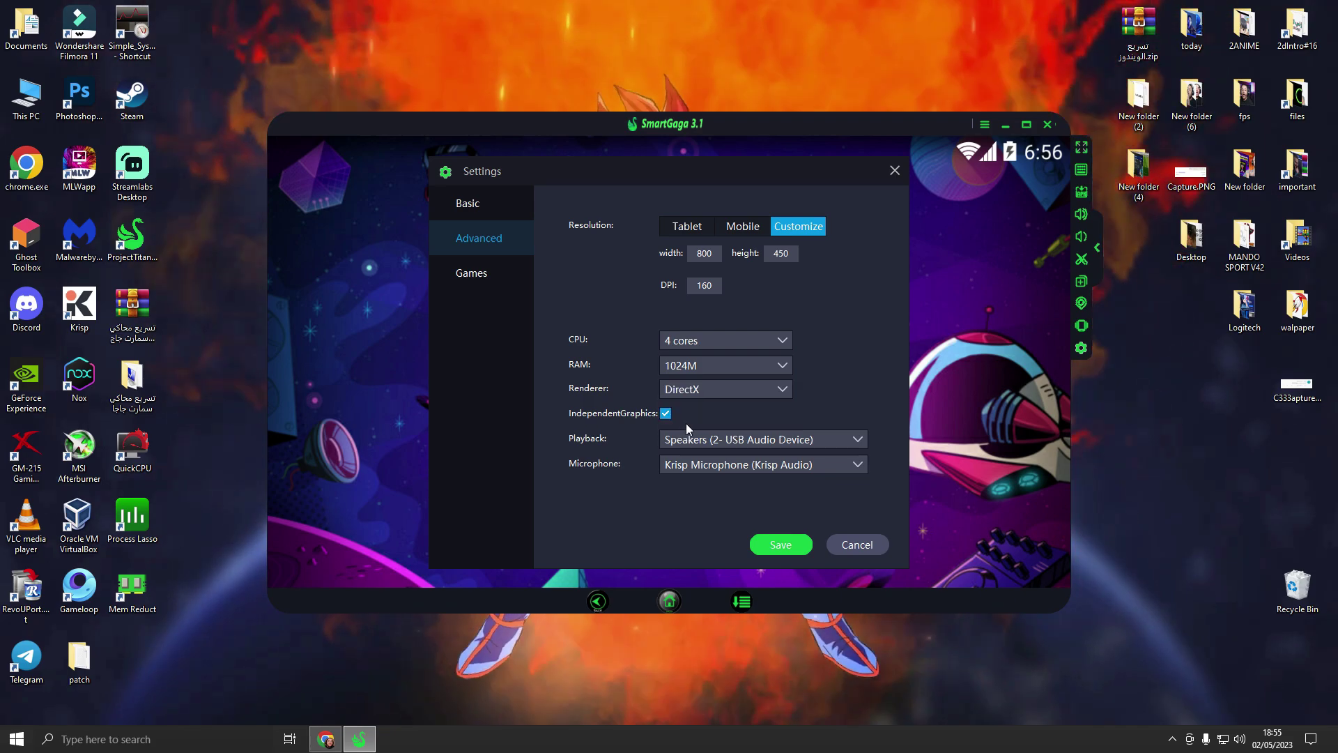
- Save the emulator settings and acknowledge the restart warning without rebooting
left_click(780, 546)
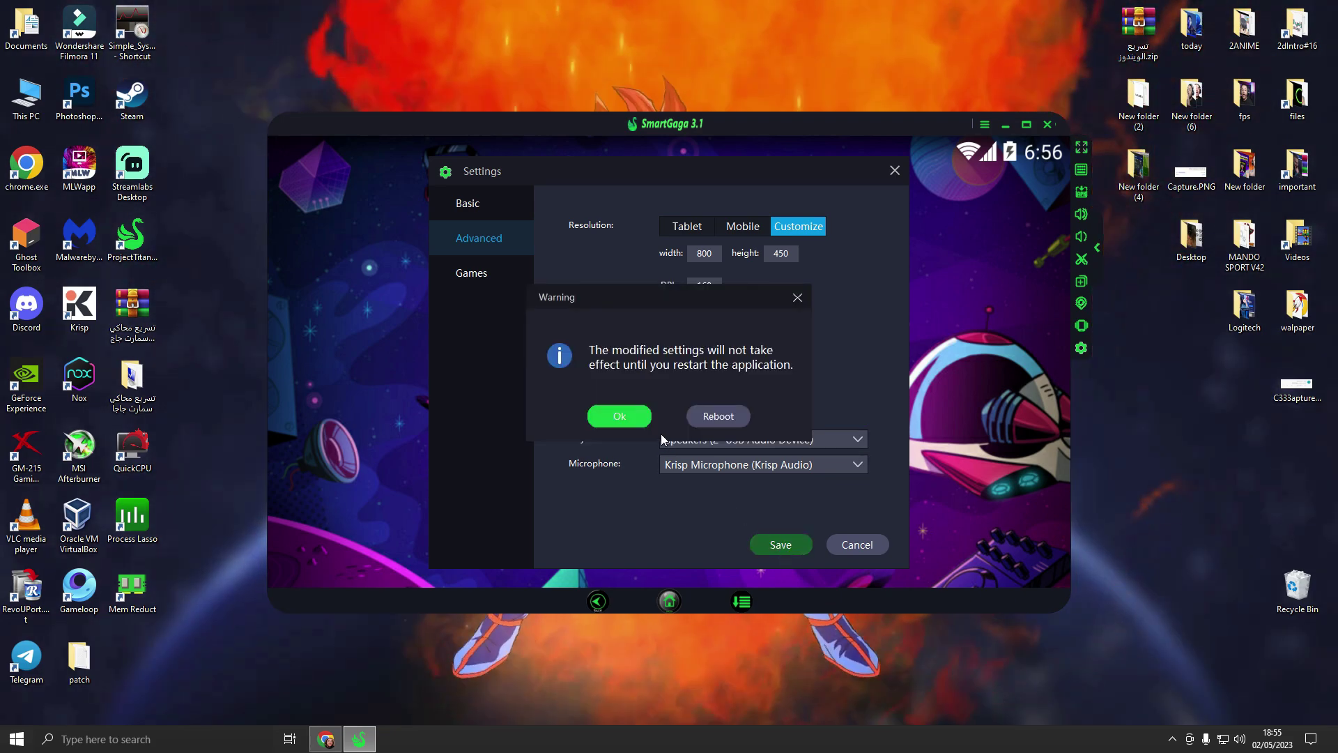
left_click(620, 416)
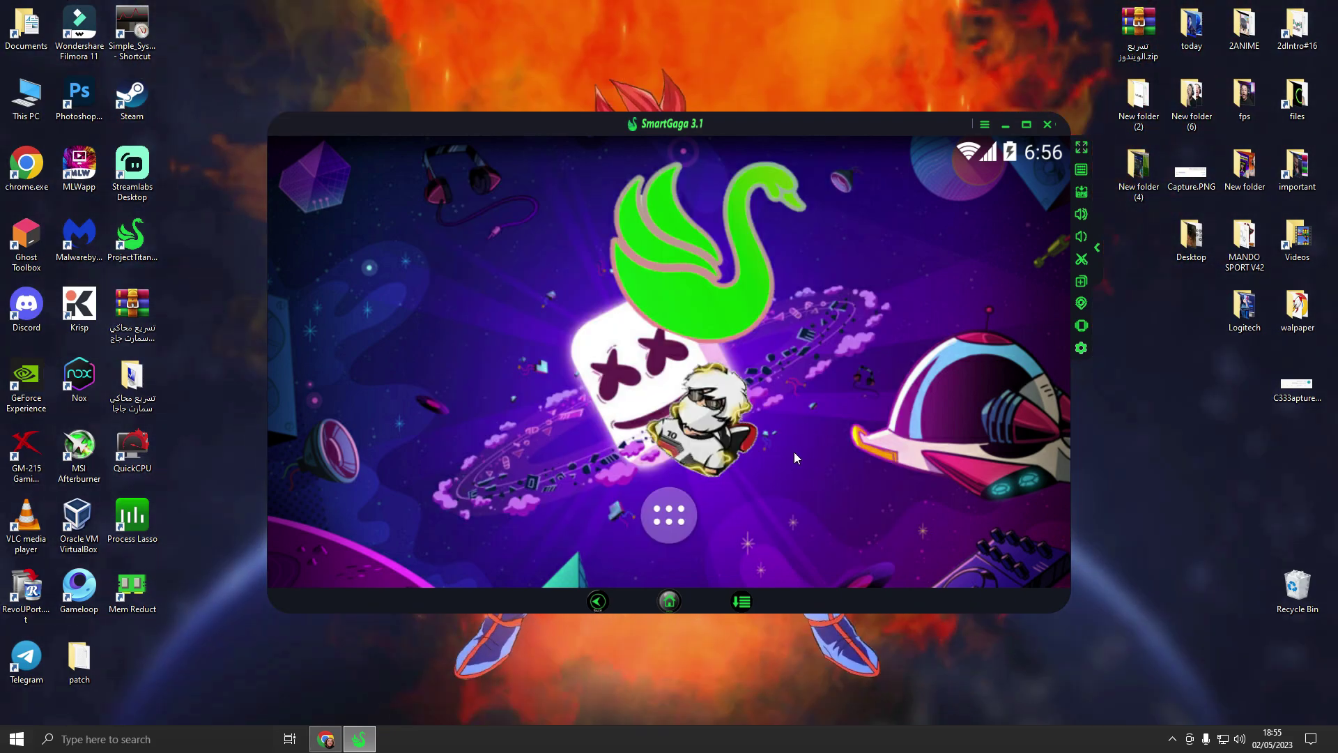
right_click(547, 67)
left_click(576, 122)
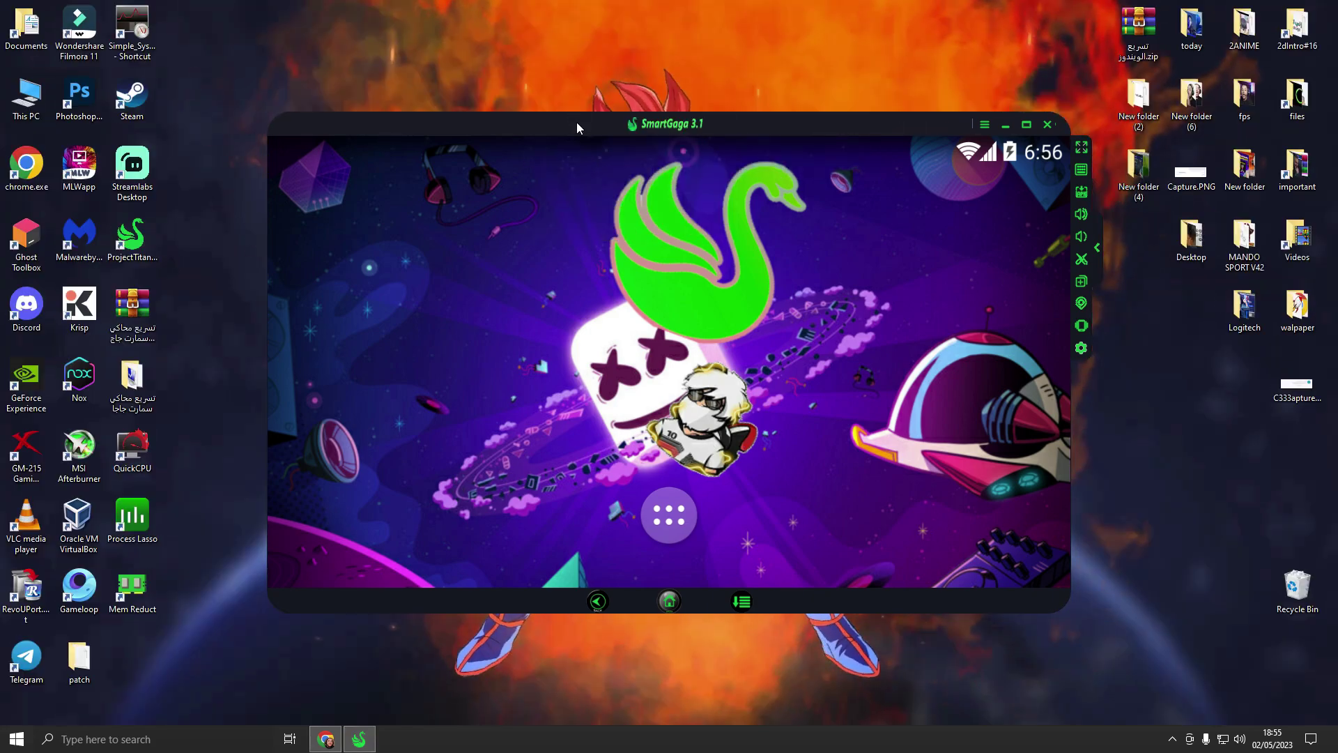
- Open Task Manager's list of startup apps and maximize the window to review it
right_click(694, 745)
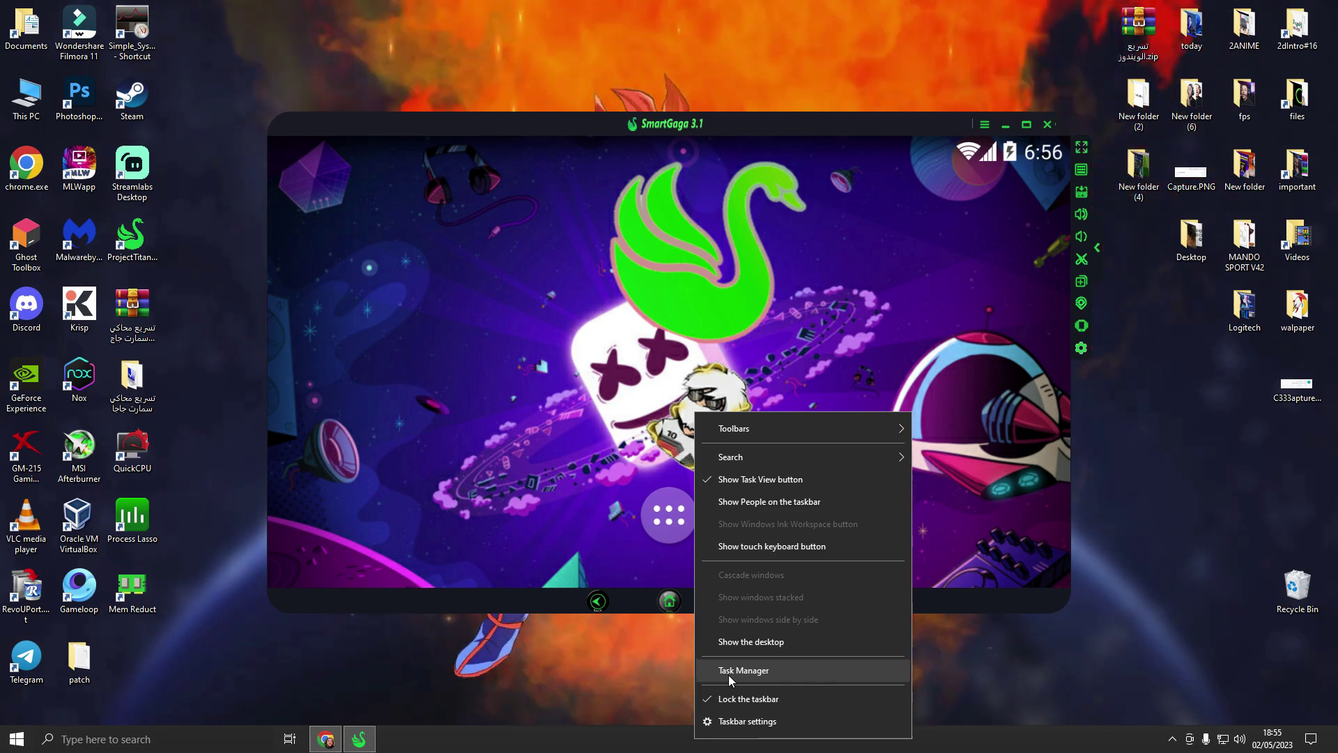
left_click(729, 675)
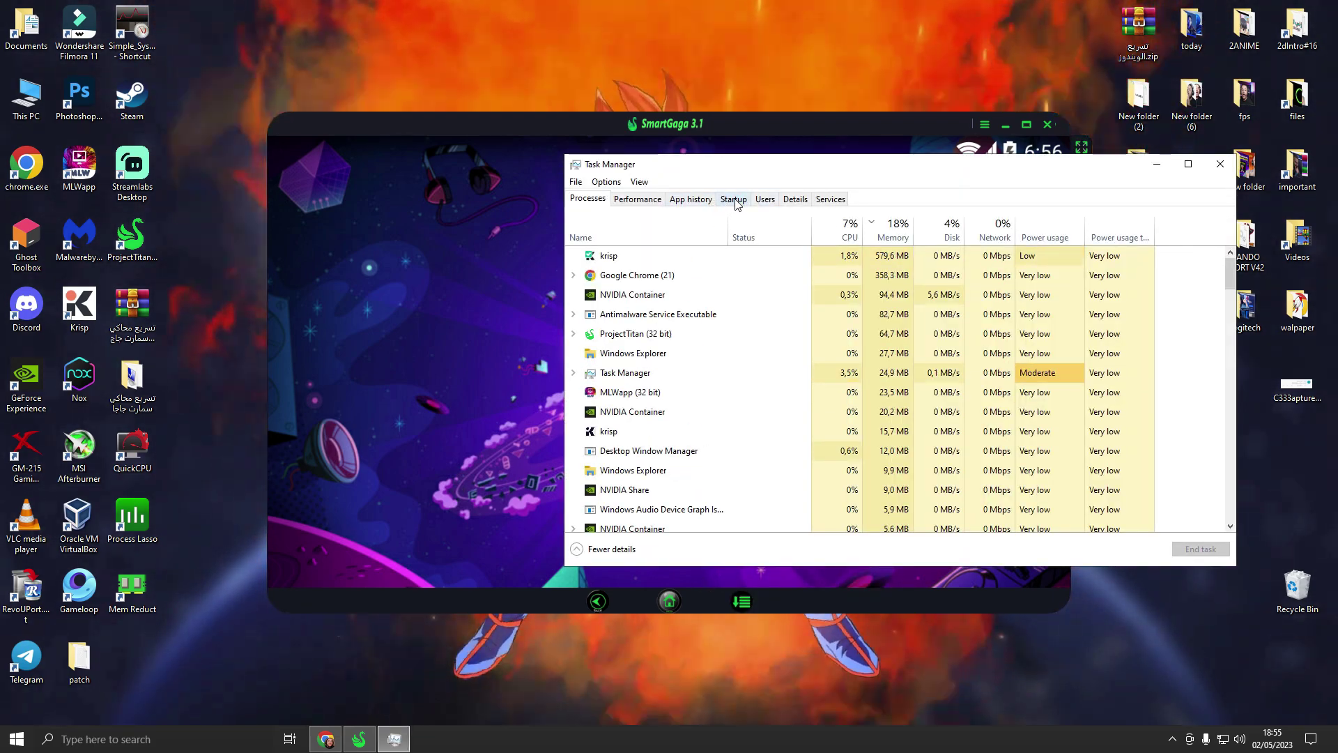
left_click(734, 201)
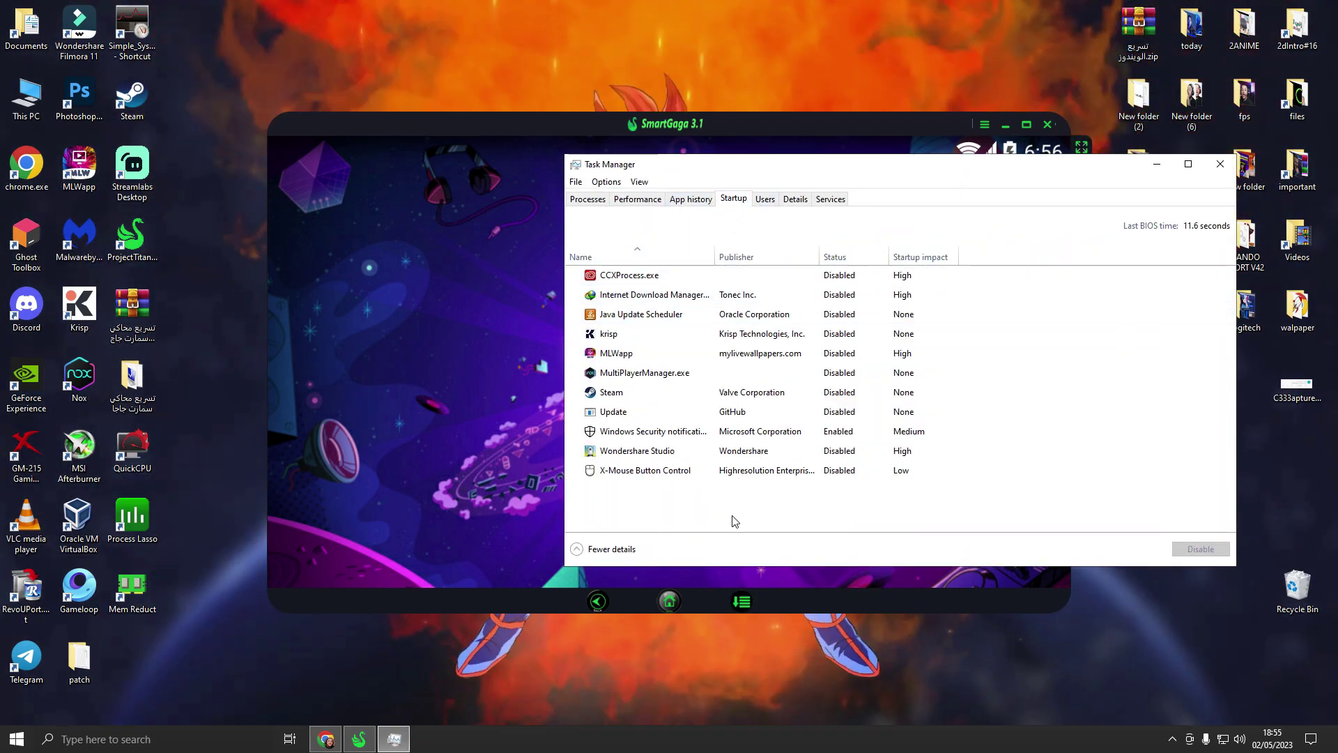
key("super+Up")
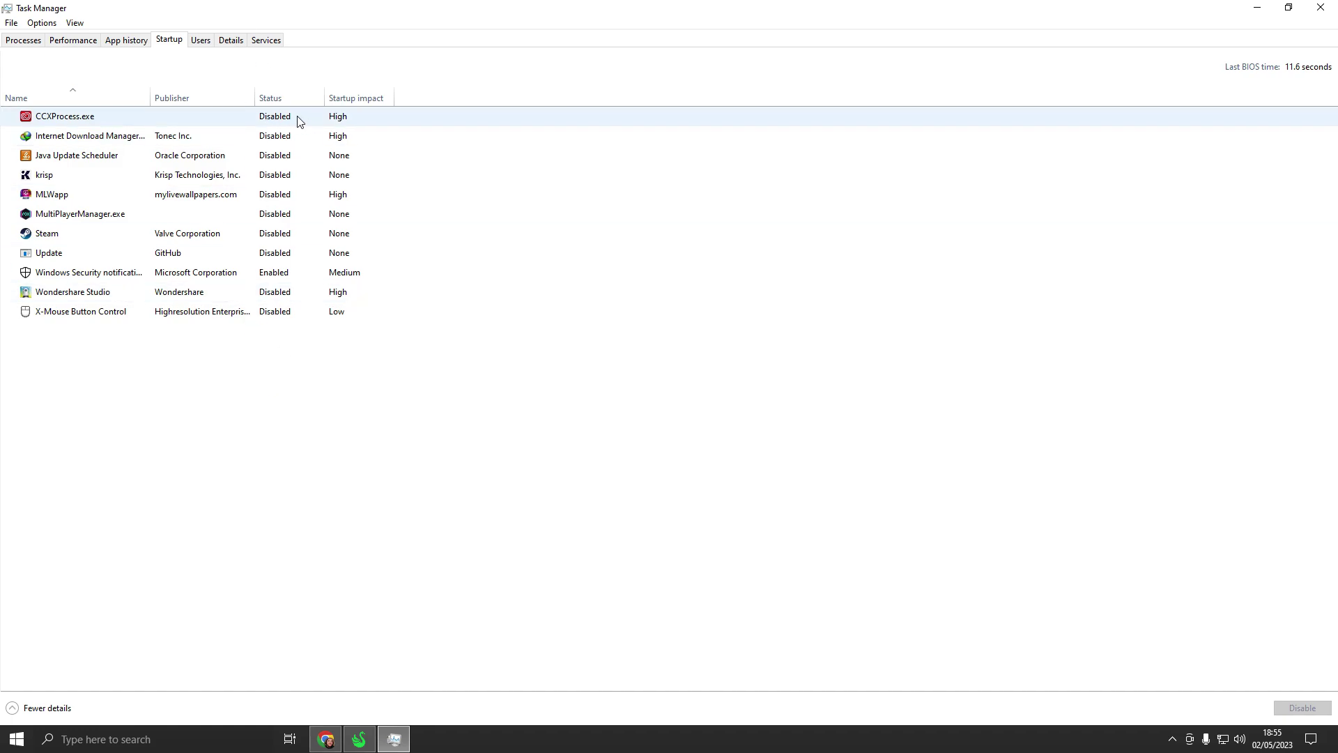
- Enable the CCXProcess.exe startup app, disable it again, and close Task Manager
right_click(272, 122)
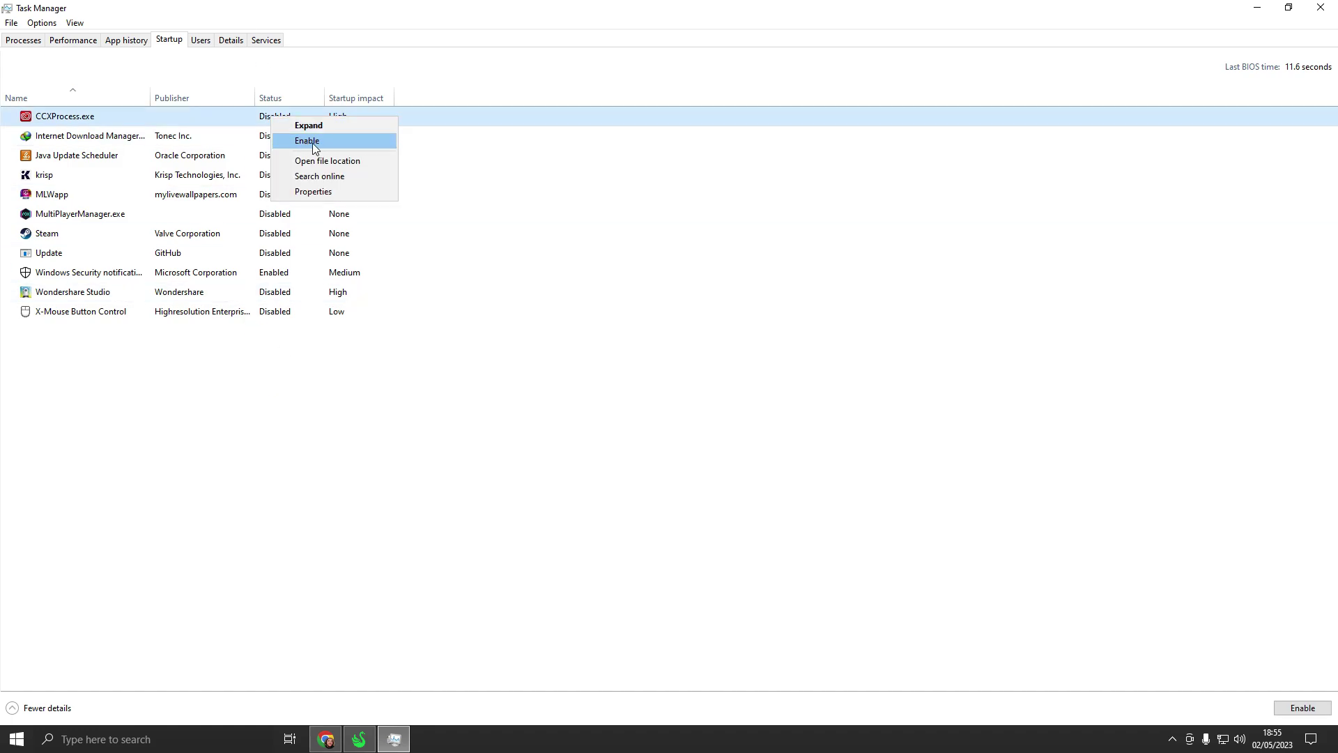
left_click(272, 121)
right_click(271, 122)
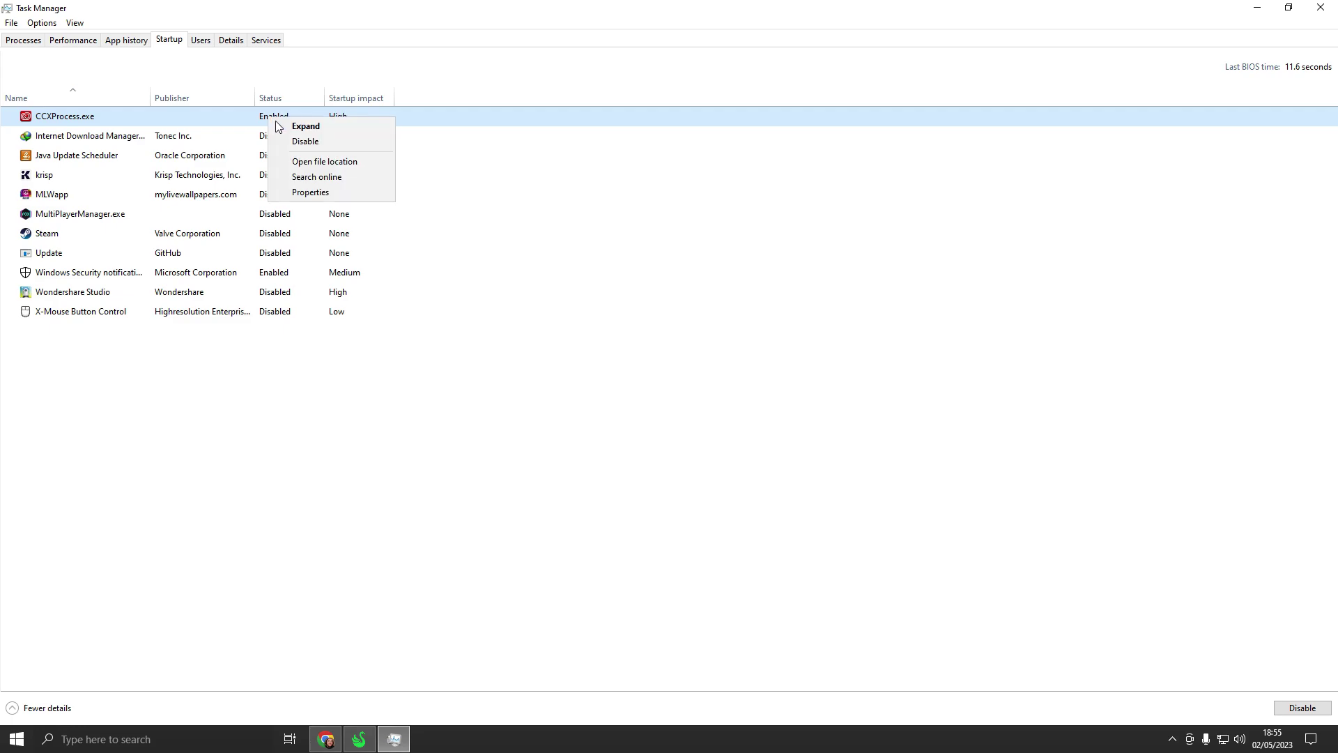
left_click(297, 137)
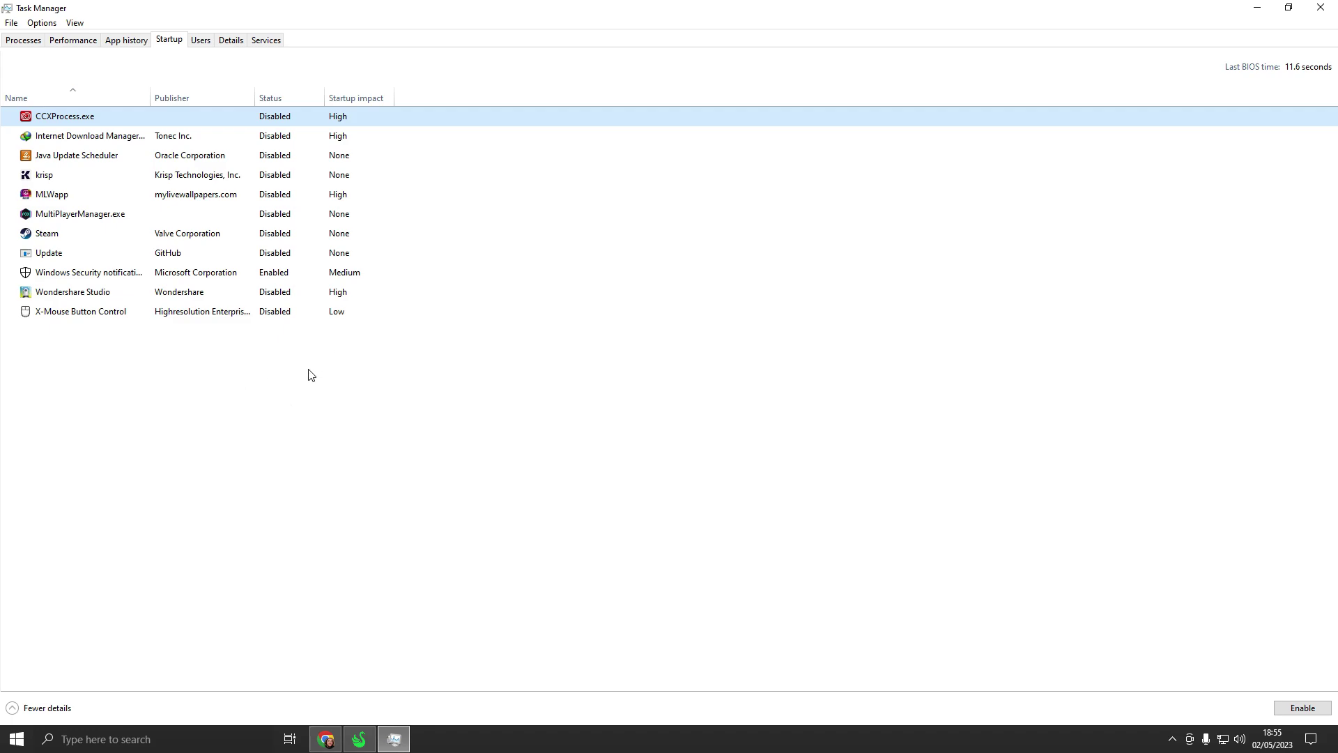
left_click(278, 464)
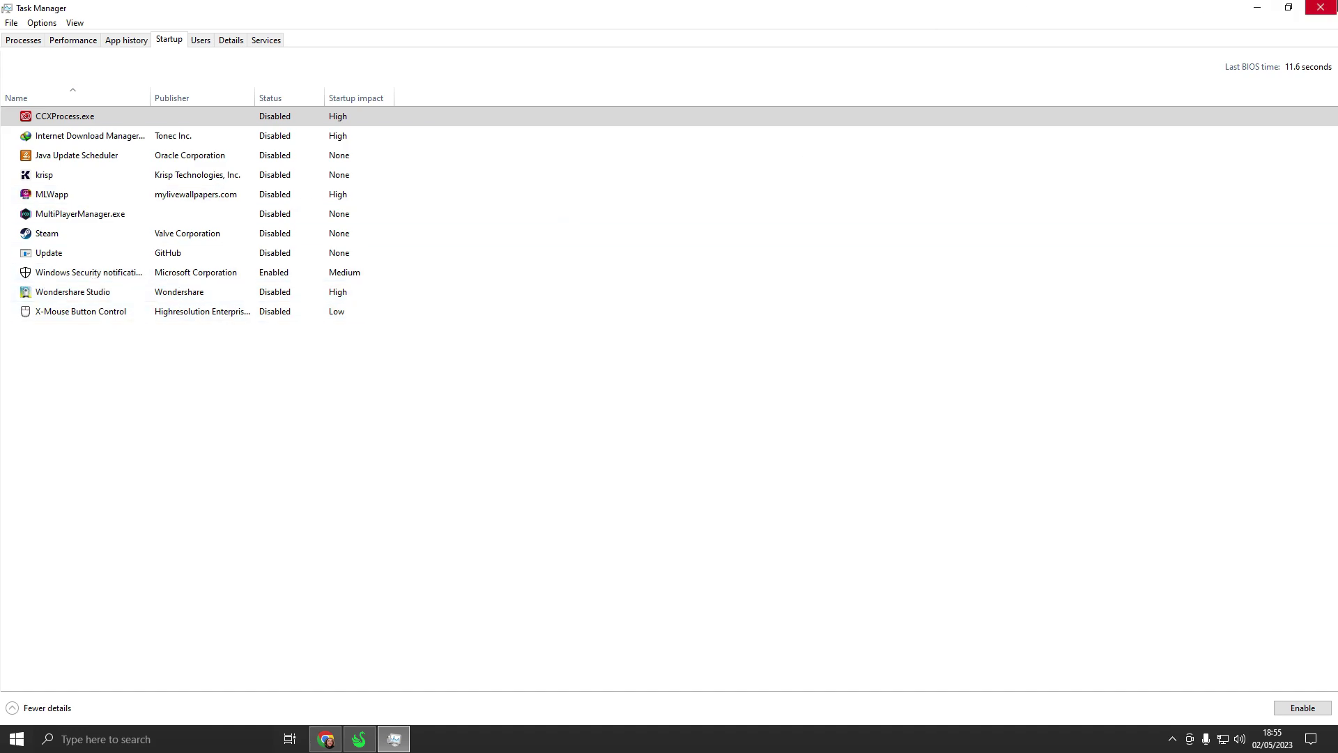
left_click(1321, 7)
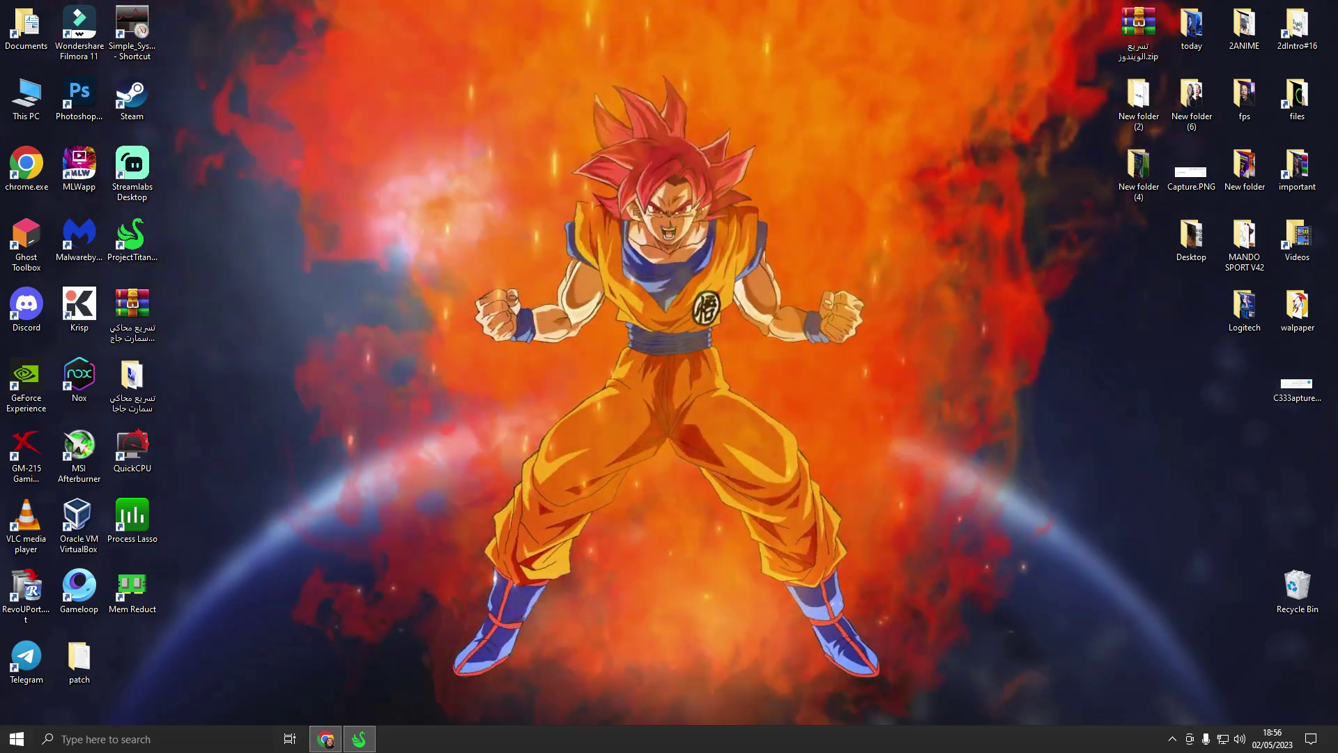